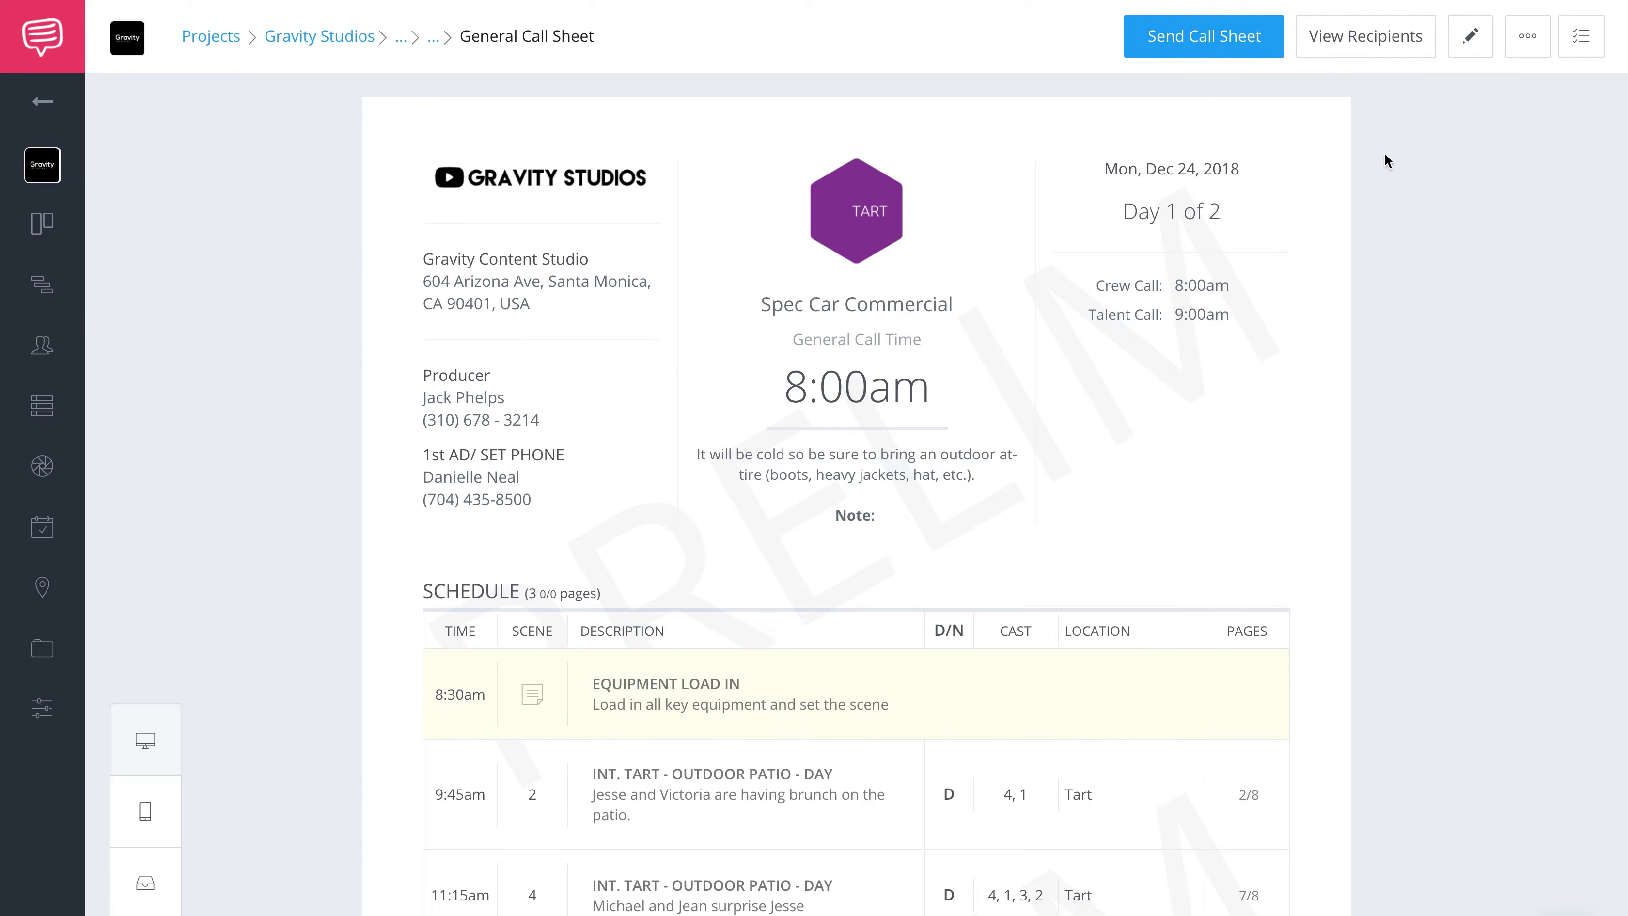
# - Open the General Call Sheet for editing
pyautogui.click(1470, 36)
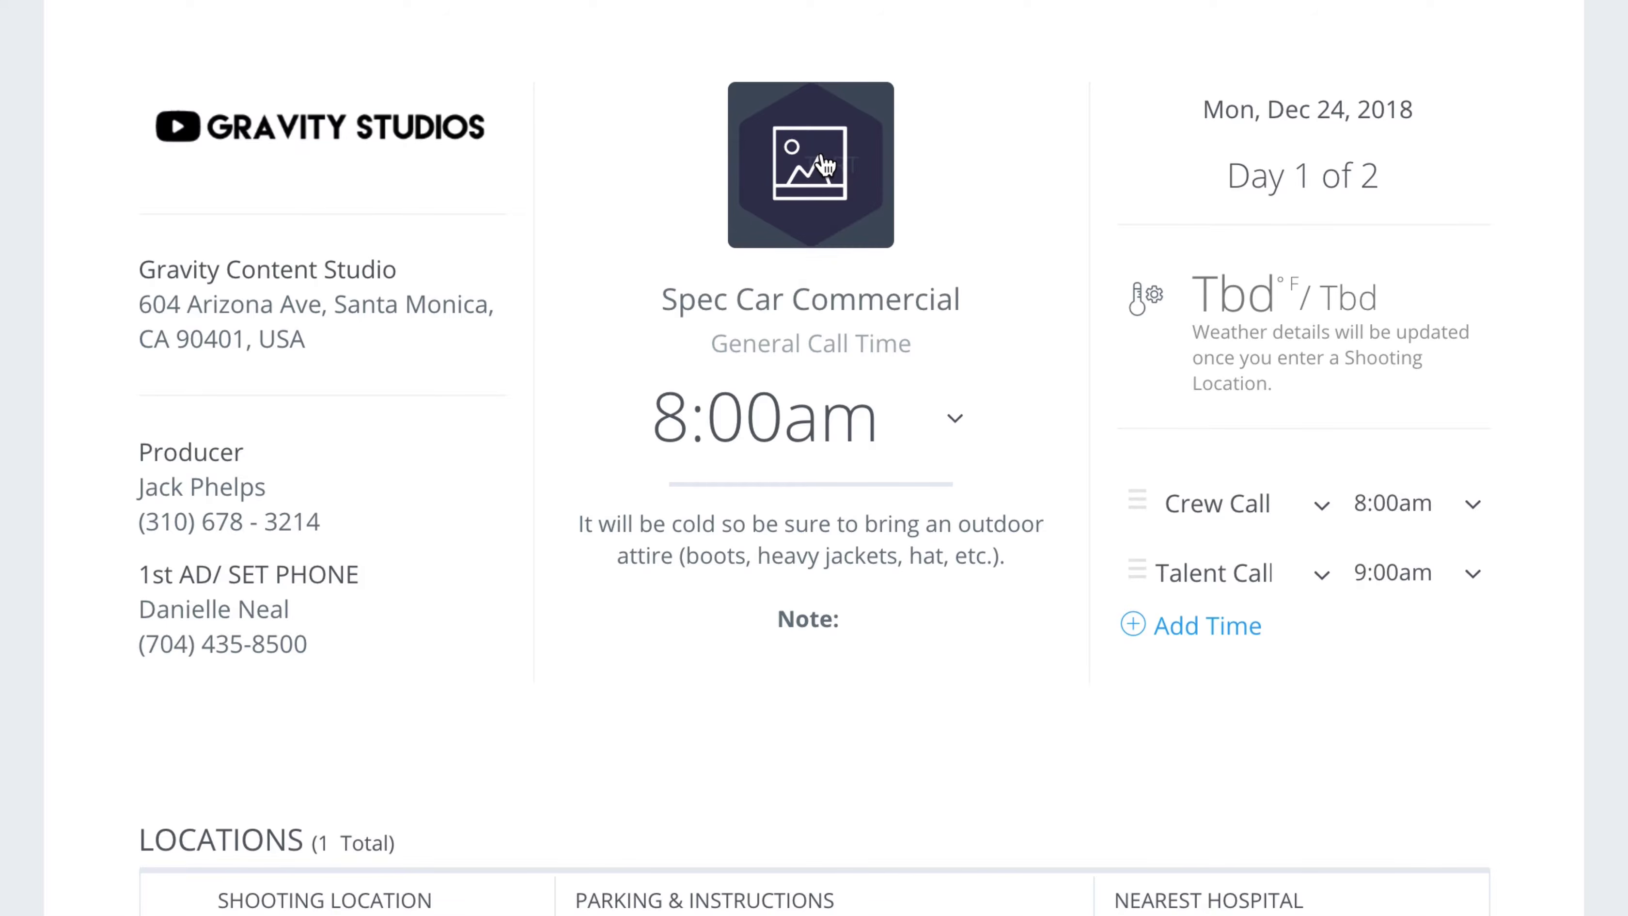
# - Set the shoot date to December 25, 2018, and switch it back to December 24, 2018
pyautogui.click(1294, 109)
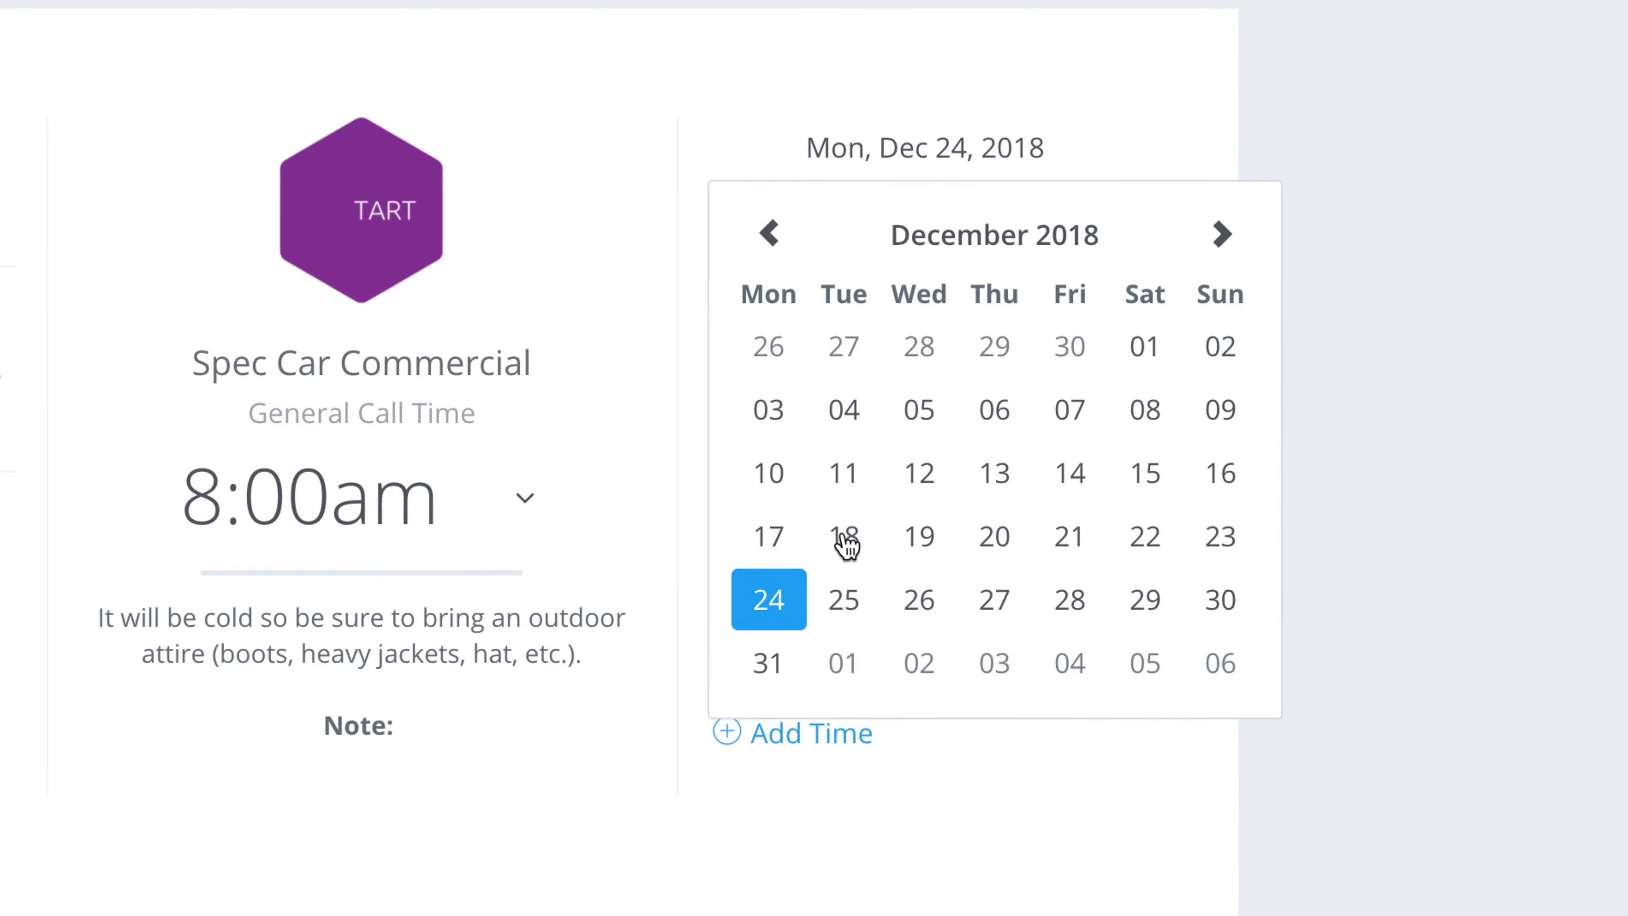
pyautogui.click(866, 594)
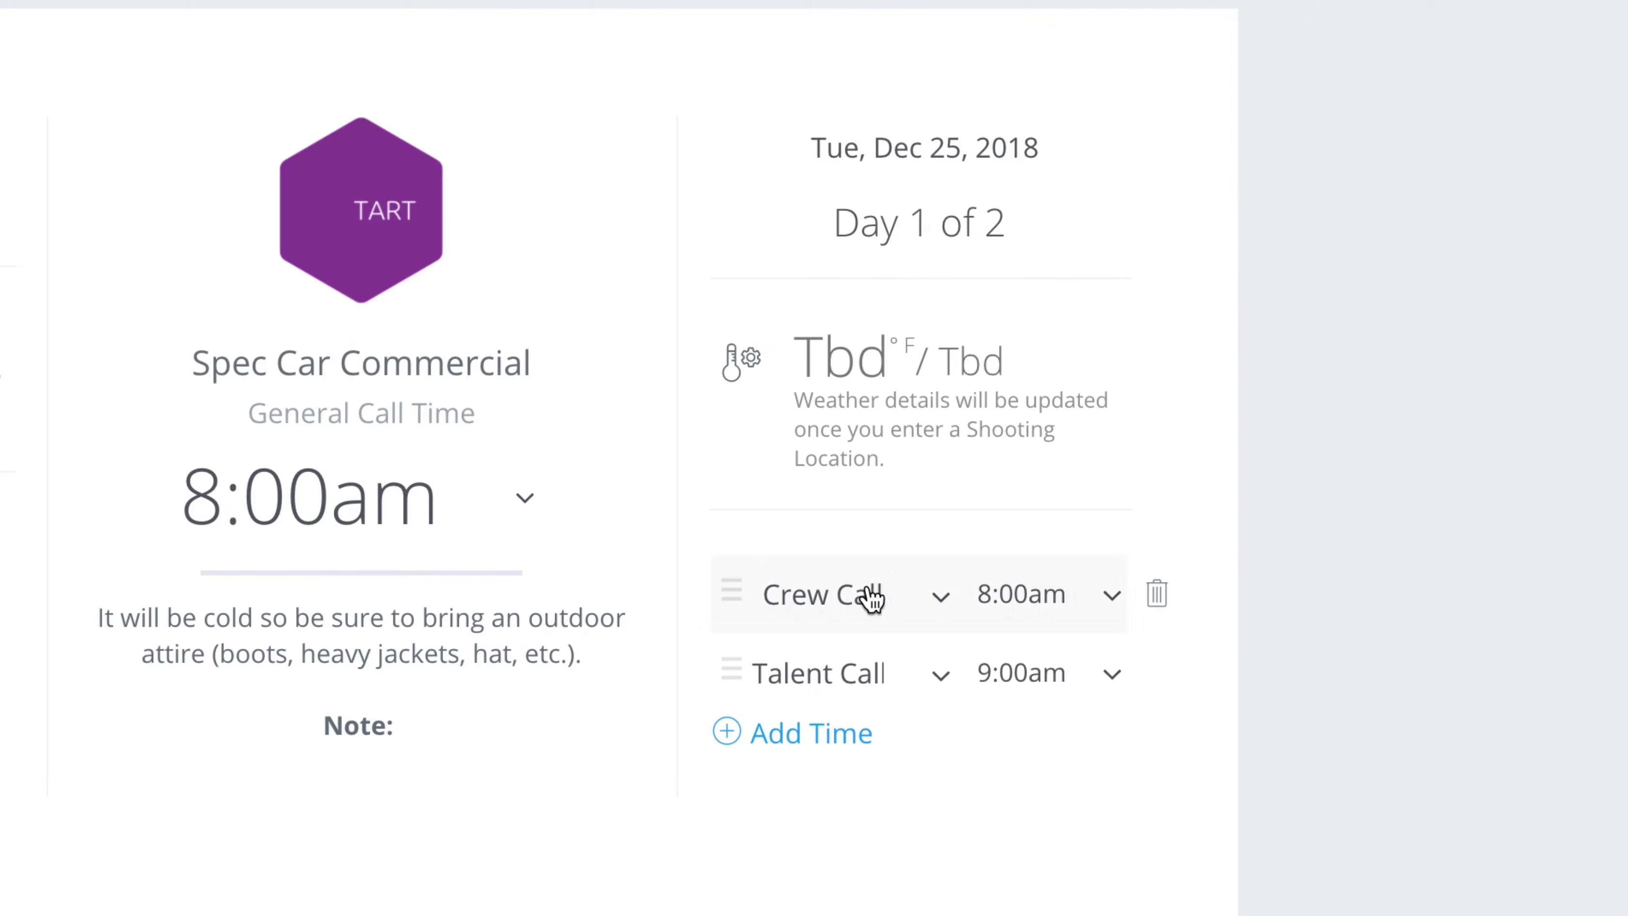
pyautogui.click(963, 140)
pyautogui.click(766, 601)
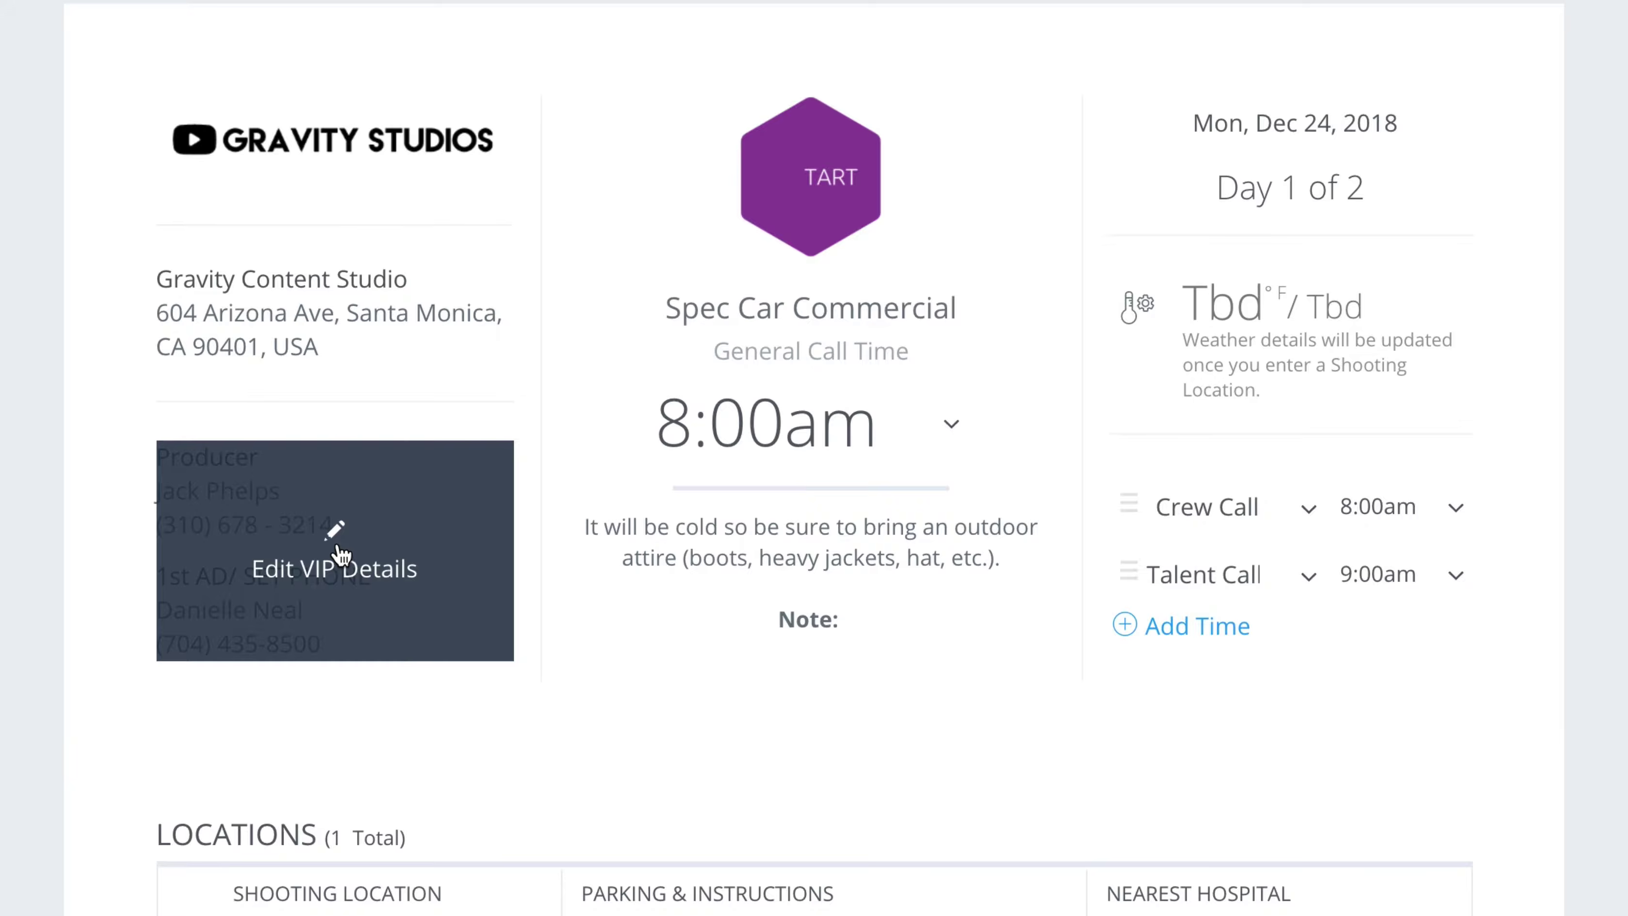
# - In the VIP details, remove the producer's phone number, make the 1st AD's phone number bold, and apply the changes
pyautogui.click(381, 534)
pyautogui.moveTo(357, 527); pyautogui.dragTo(148, 526)
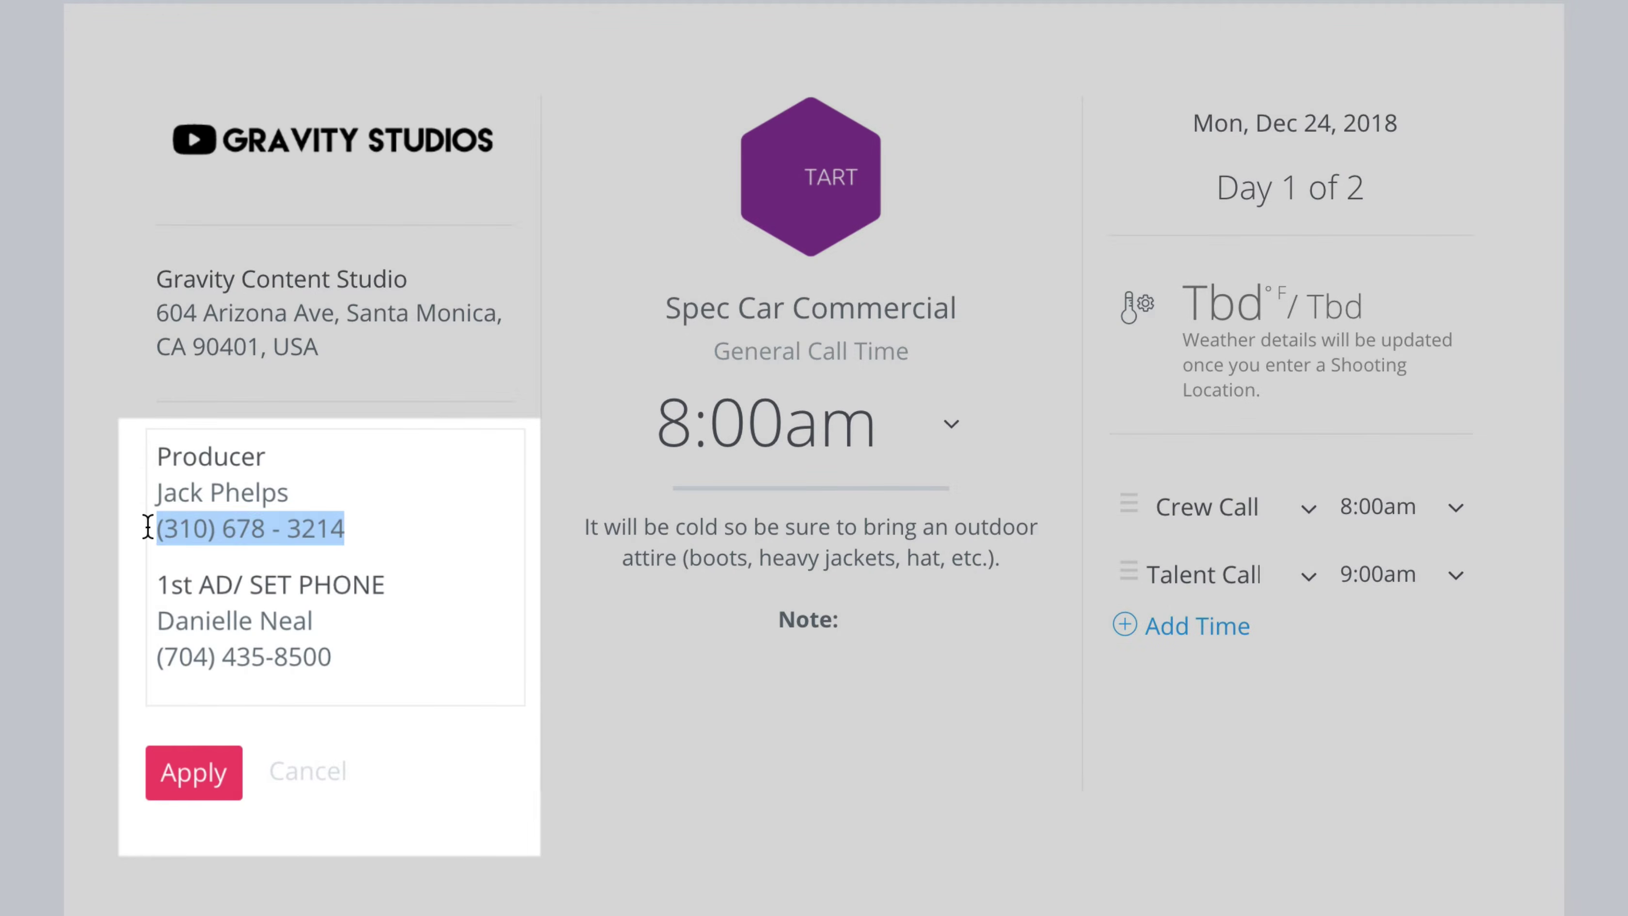
pyautogui.press('BackSpace')
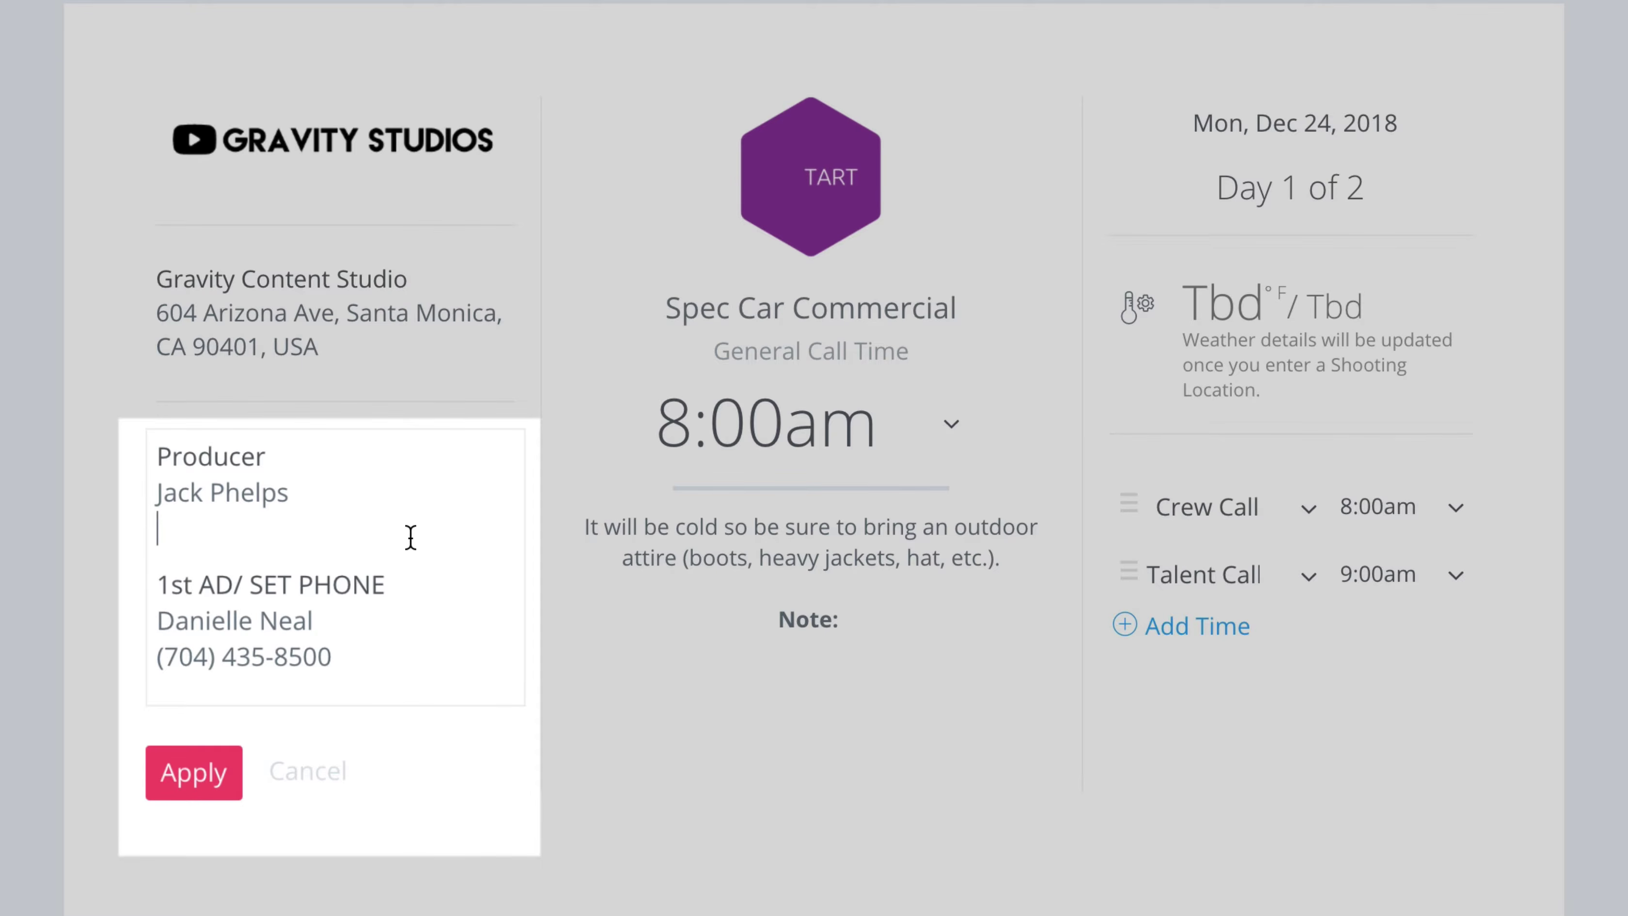
pyautogui.moveTo(341, 654); pyautogui.dragTo(159, 666)
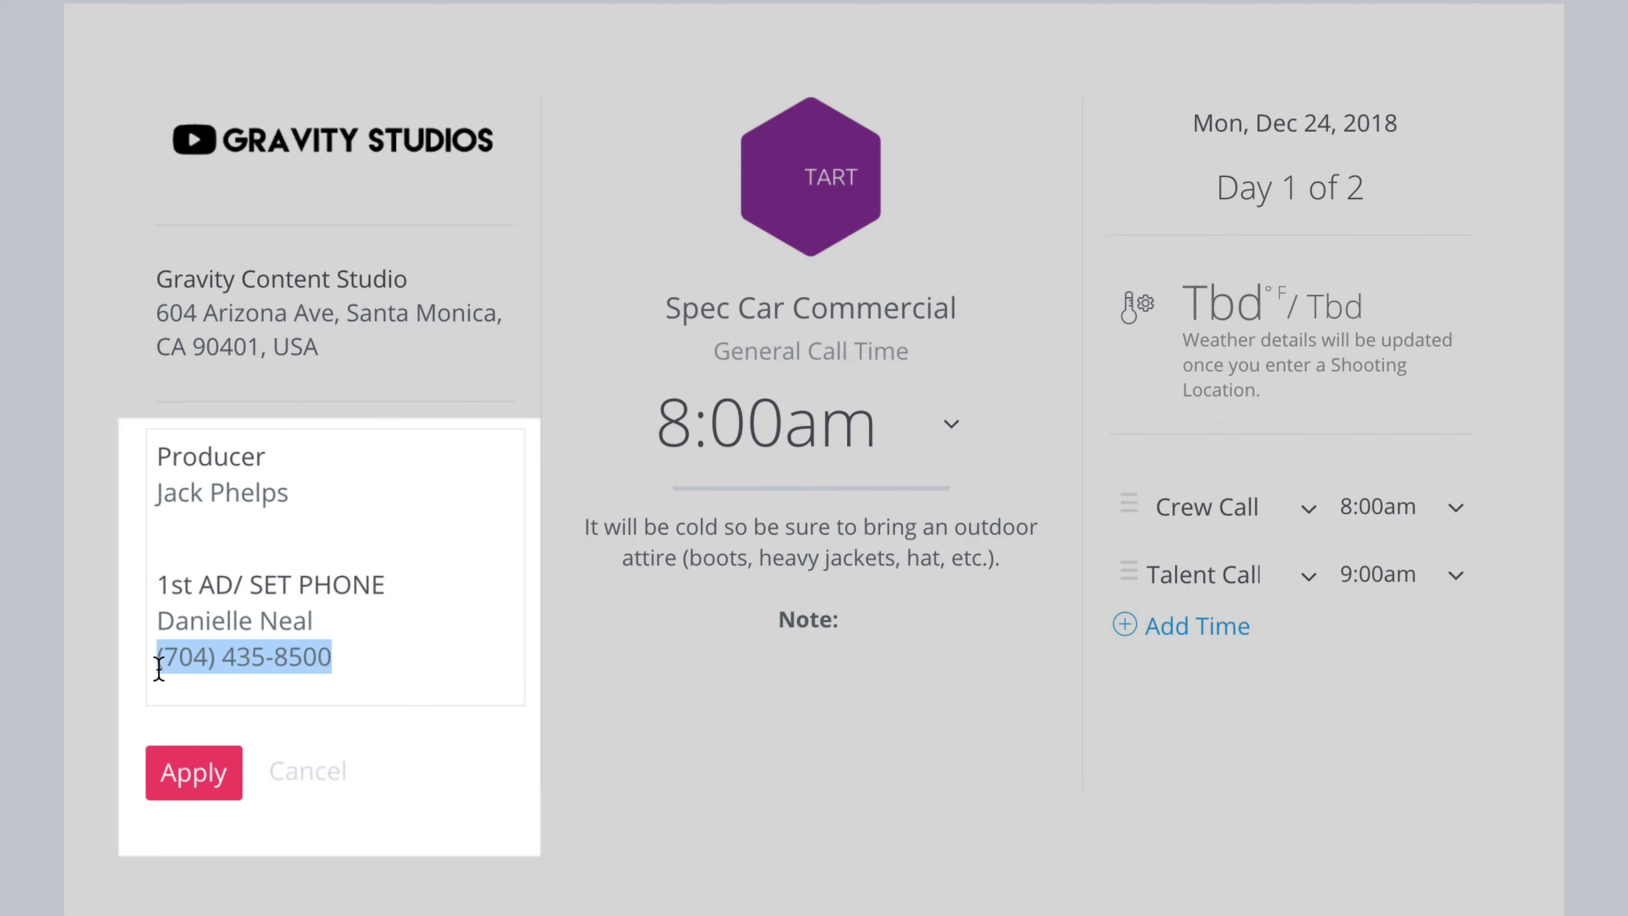
pyautogui.hotkey('ctrl', 'b')
pyautogui.click(416, 661)
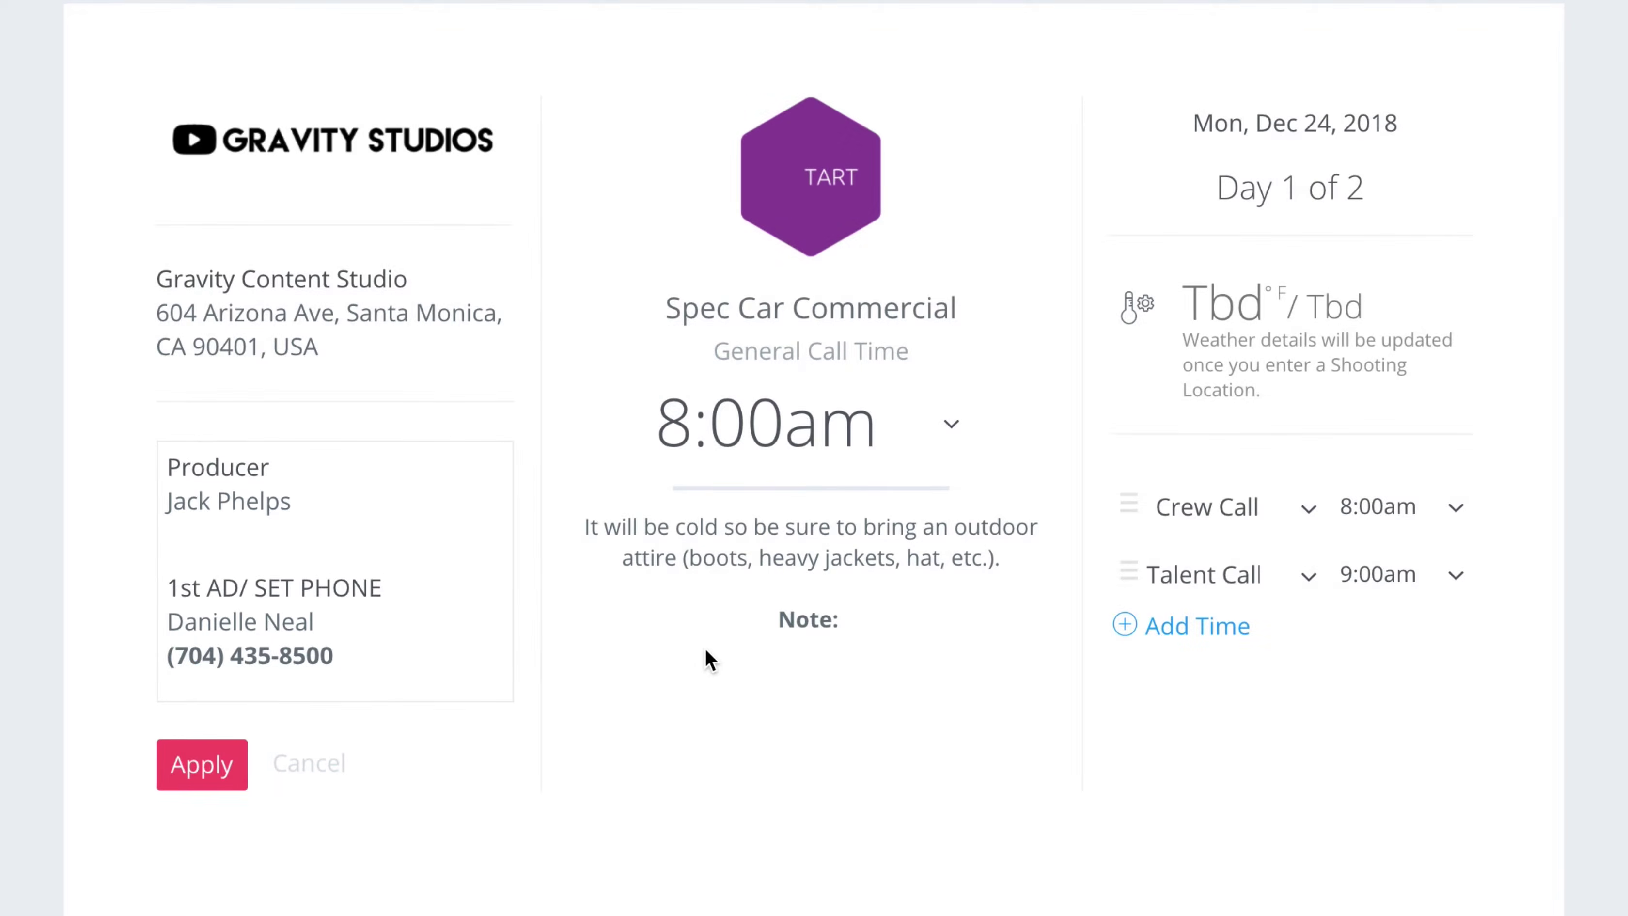
pyautogui.click(208, 764)
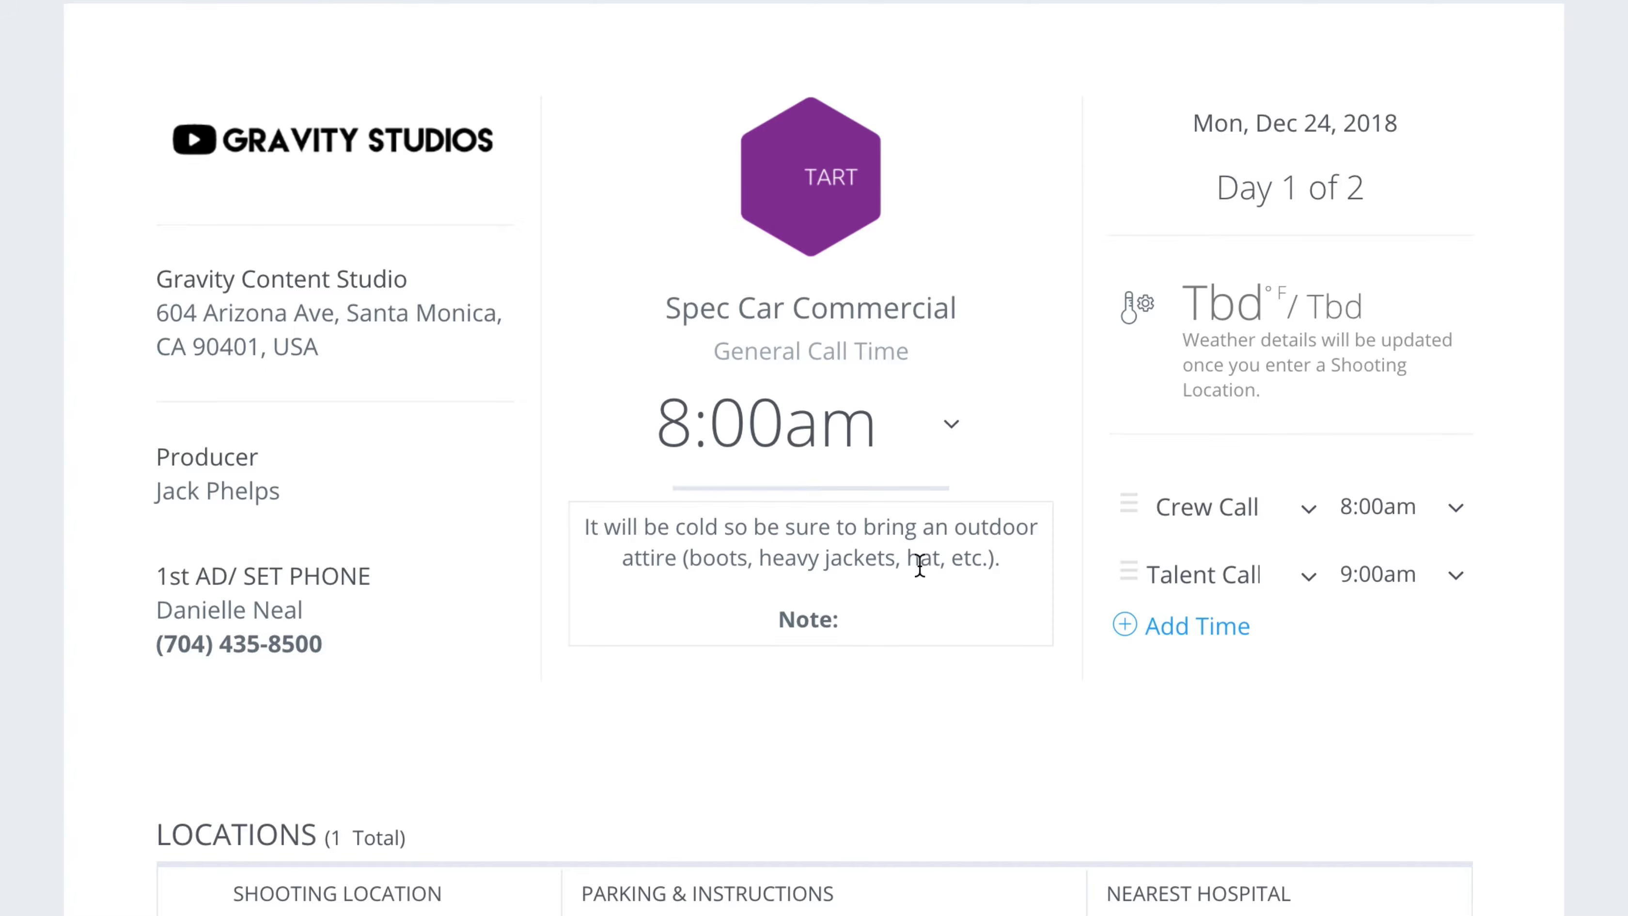
# - Raise the general call time by one hour and return it to 8:00am
pyautogui.moveTo(949, 420)
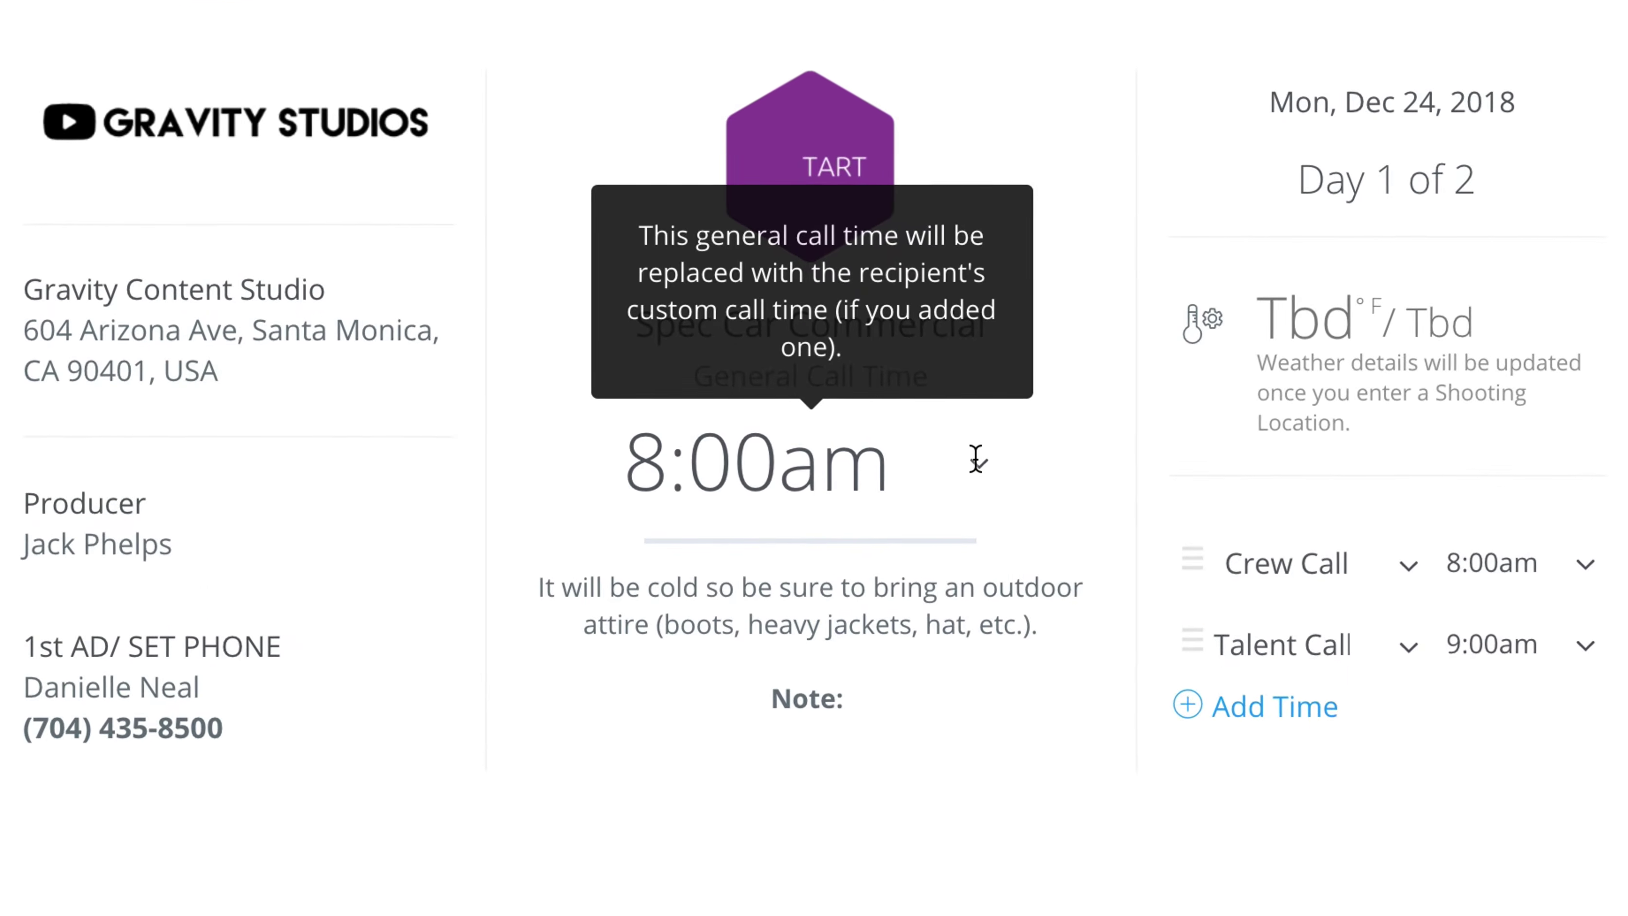
pyautogui.moveTo(809, 484)
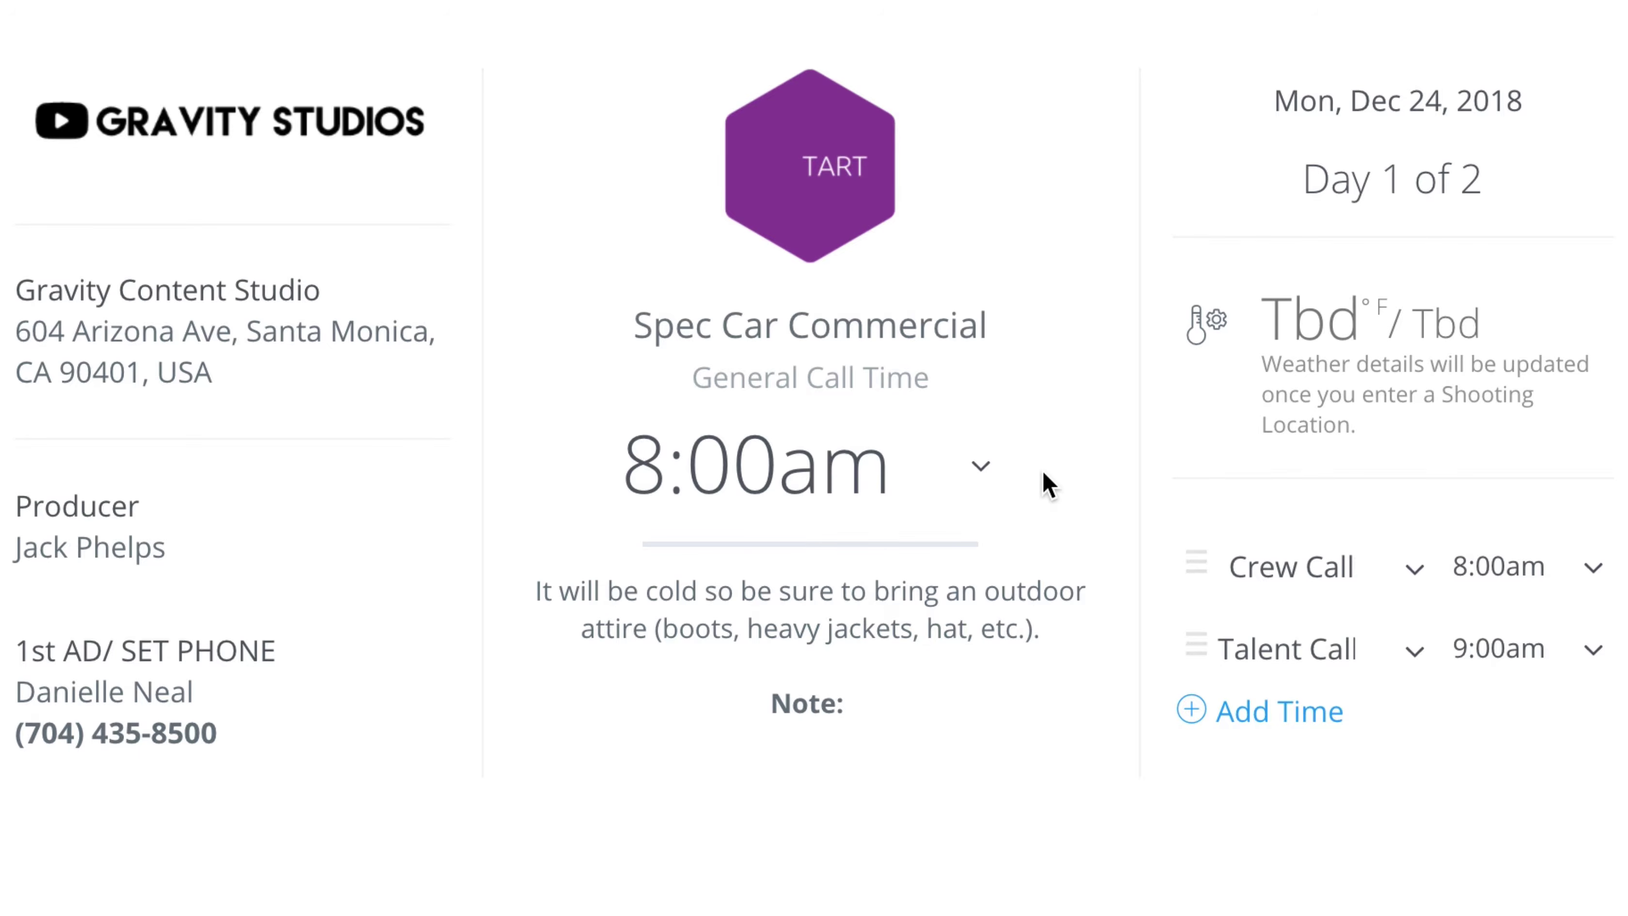
pyautogui.click(980, 474)
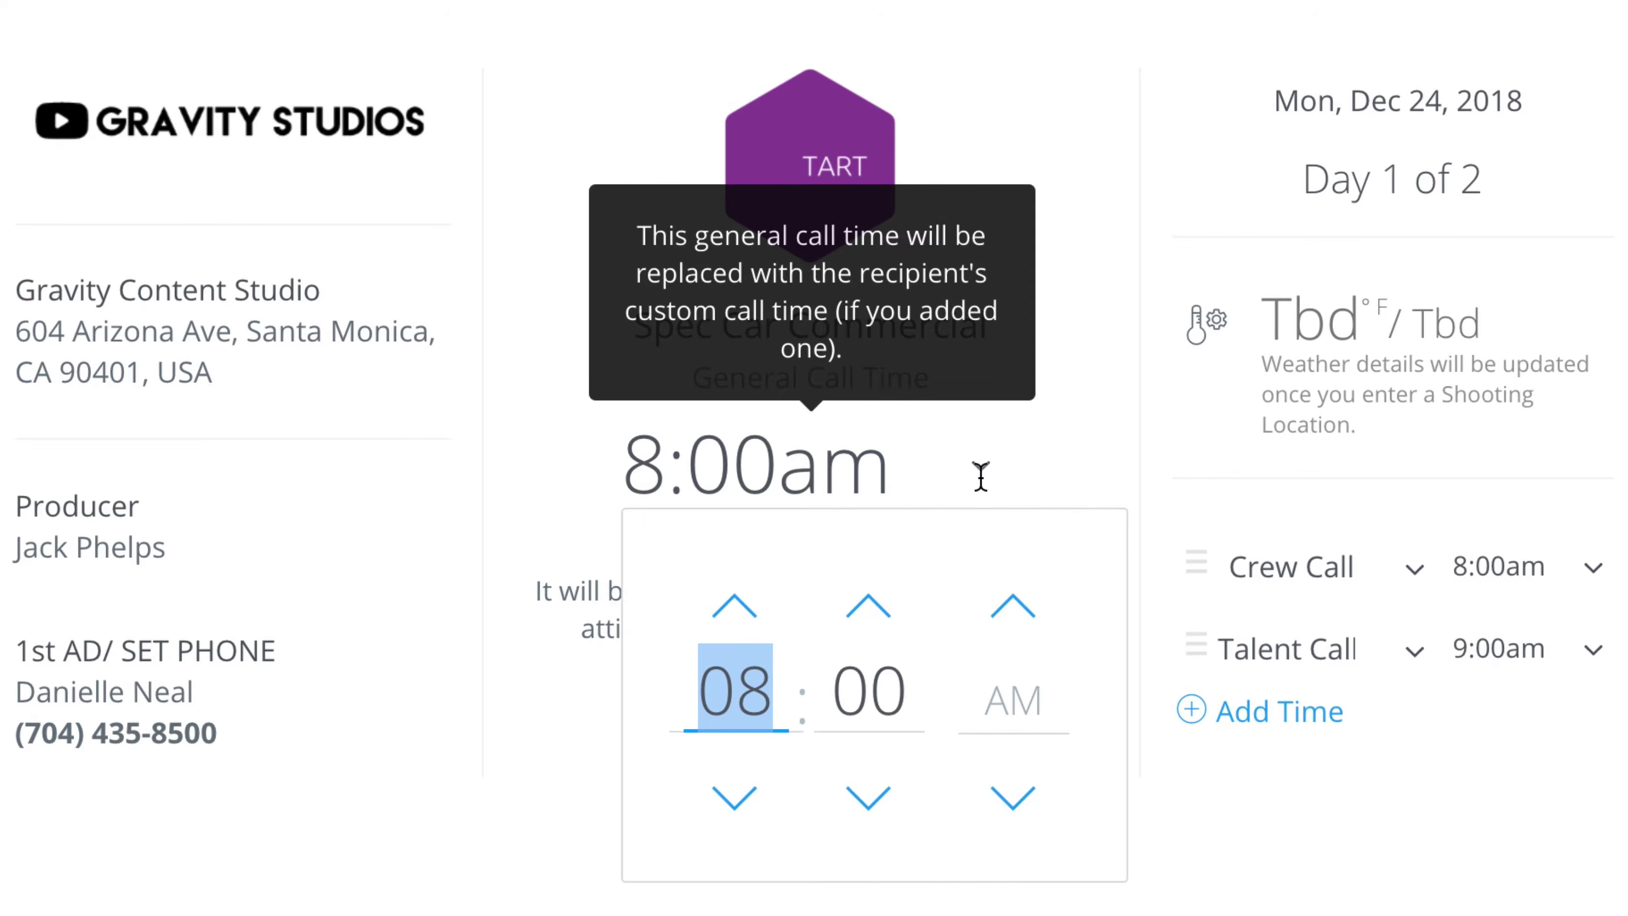
pyautogui.click(736, 607)
pyautogui.click(723, 792)
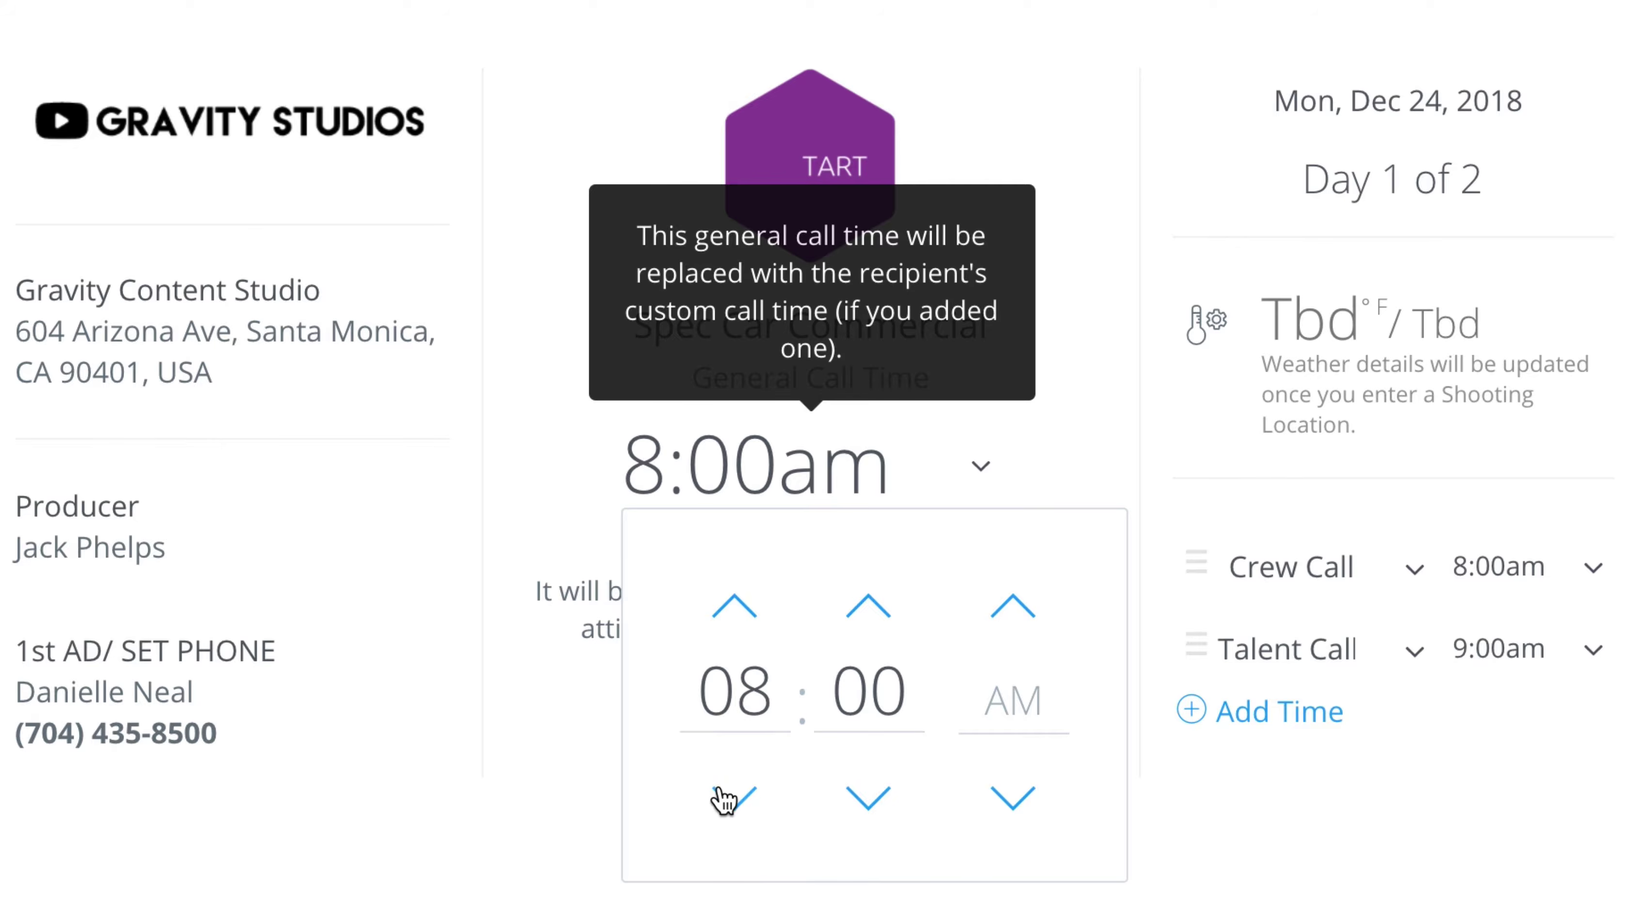
pyautogui.click(564, 764)
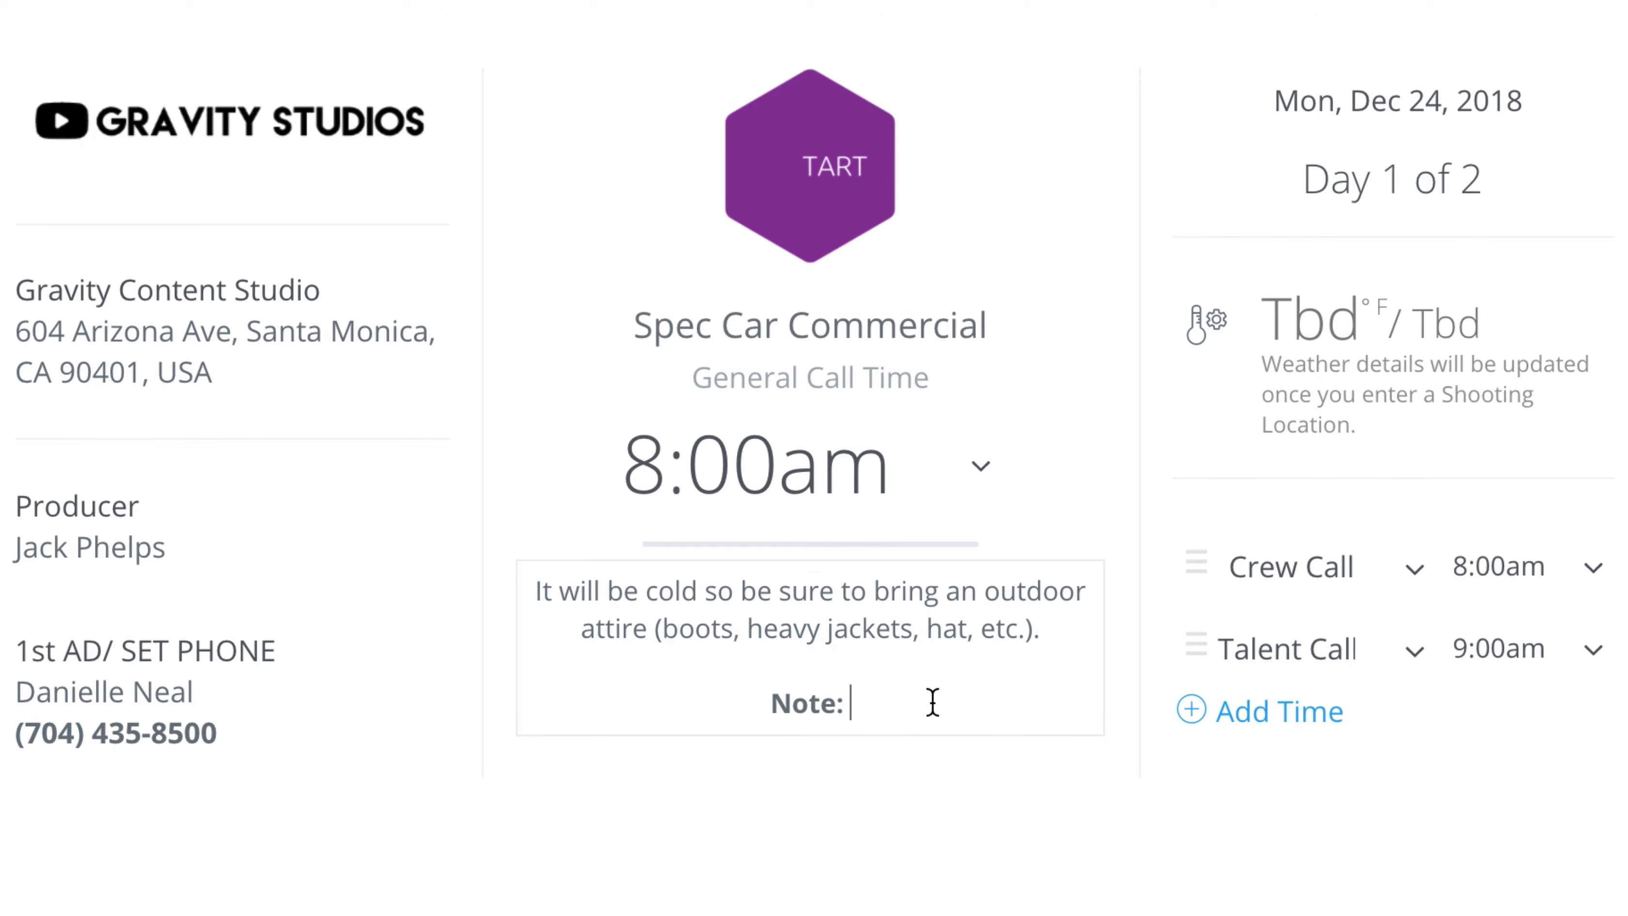
# - Complete the note below the general call time with the text "No smoking on set"
pyautogui.write('No ')
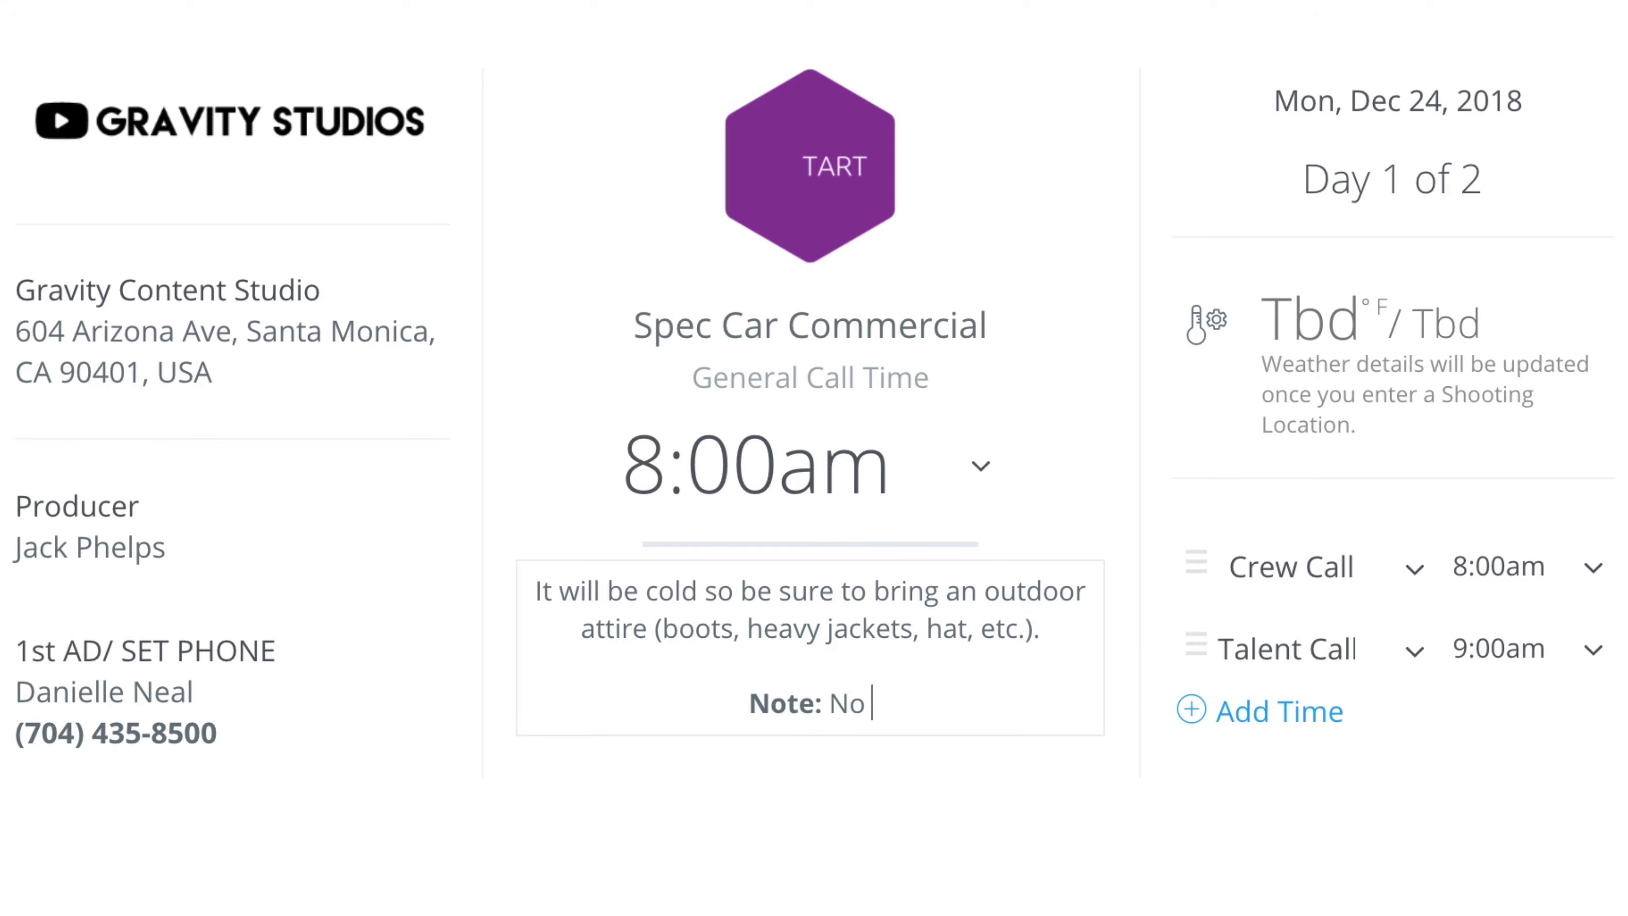
pyautogui.write('smoking on set')
pyautogui.click(1043, 763)
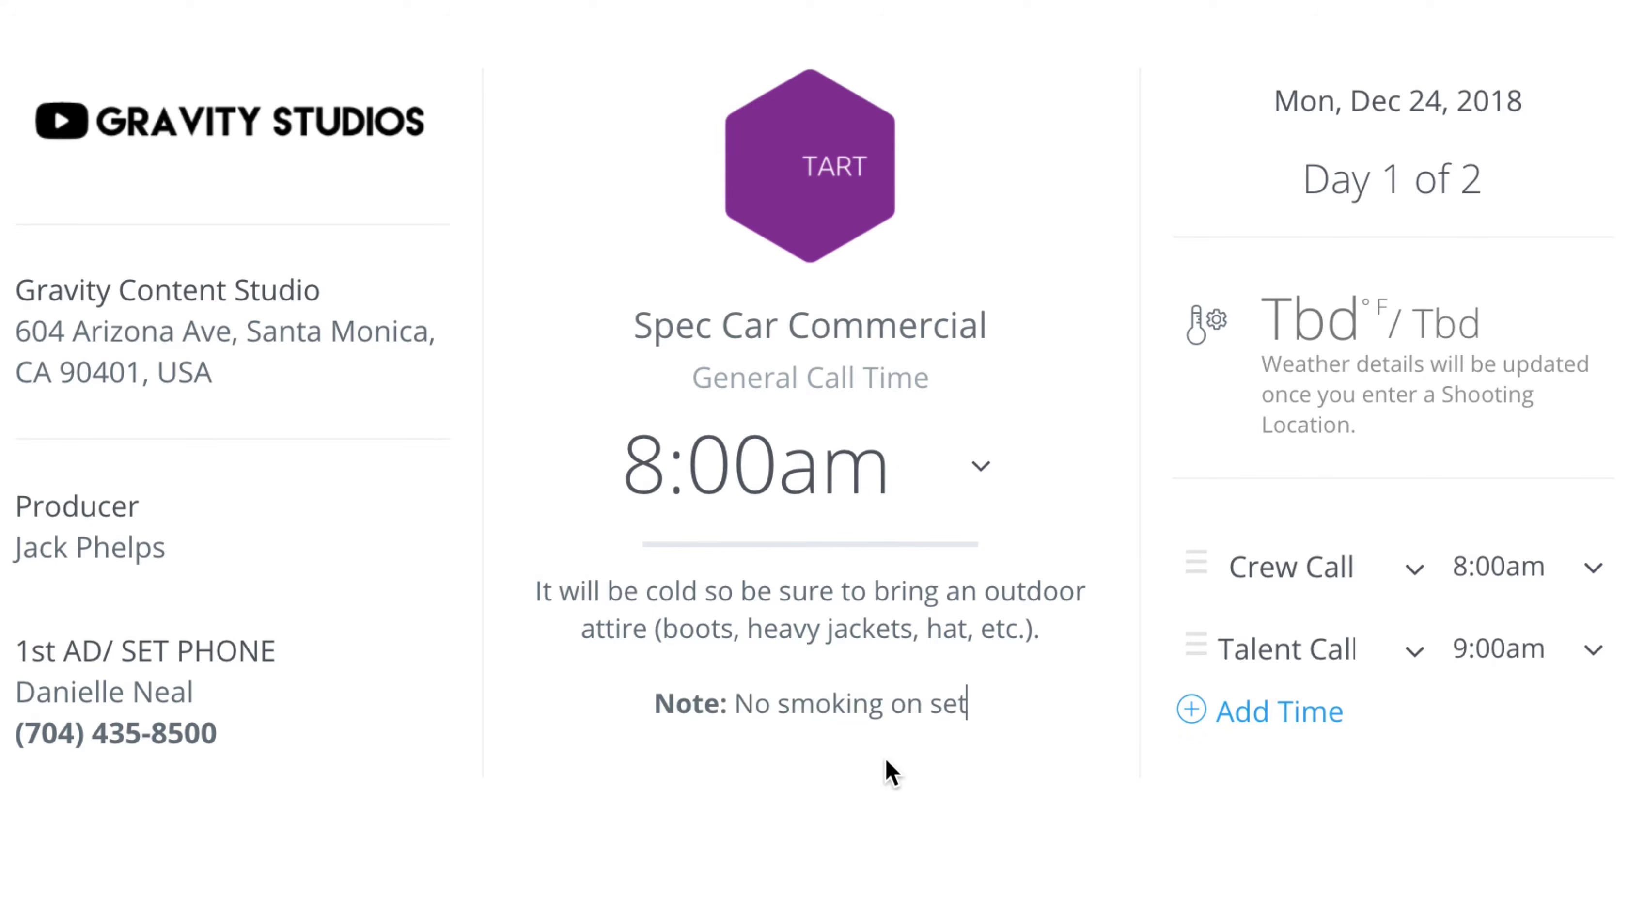
# - Add a PDF break above the Locations section and remove it again
pyautogui.click(1052, 836)
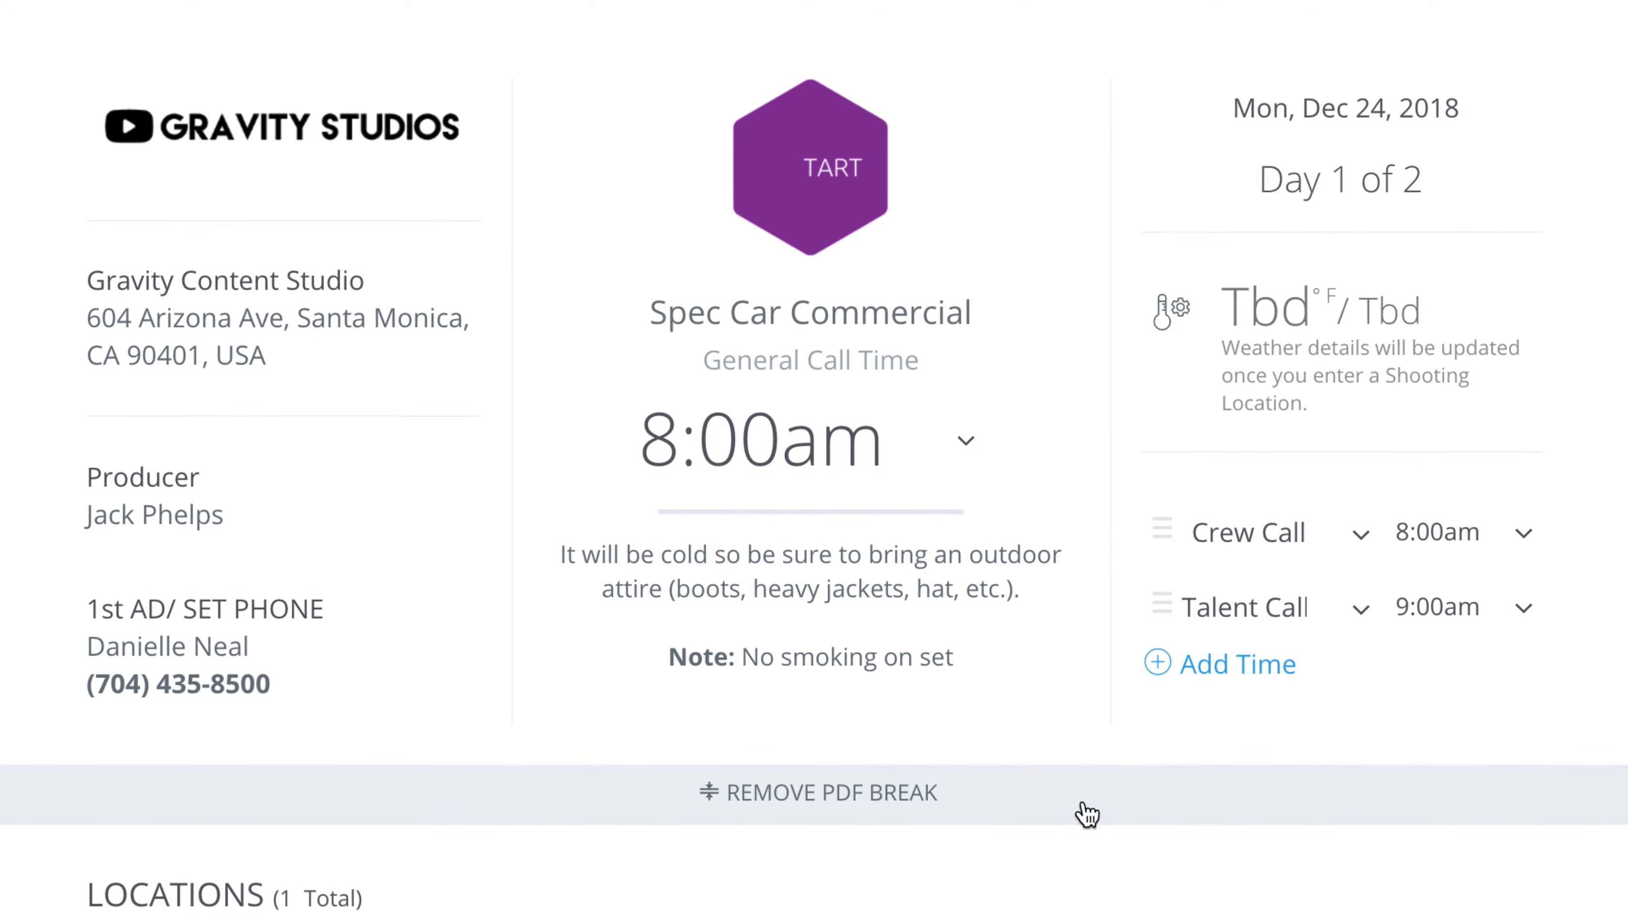
pyautogui.click(855, 795)
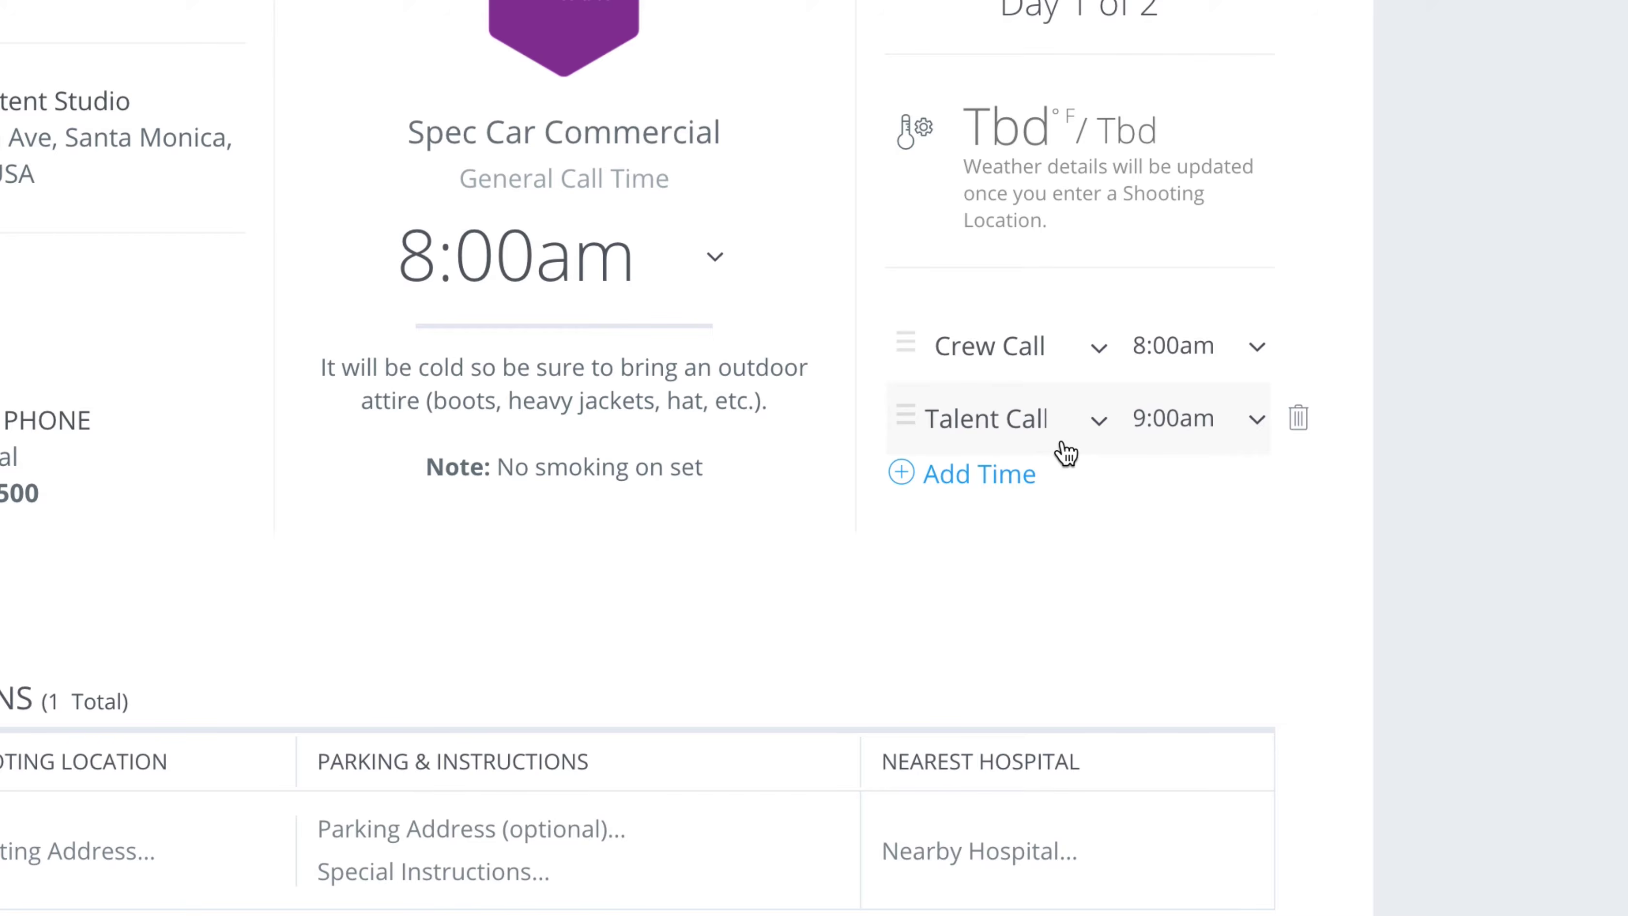
# - Add a Lunch entry at 12:00pm below the Talent Call time
pyautogui.click(961, 478)
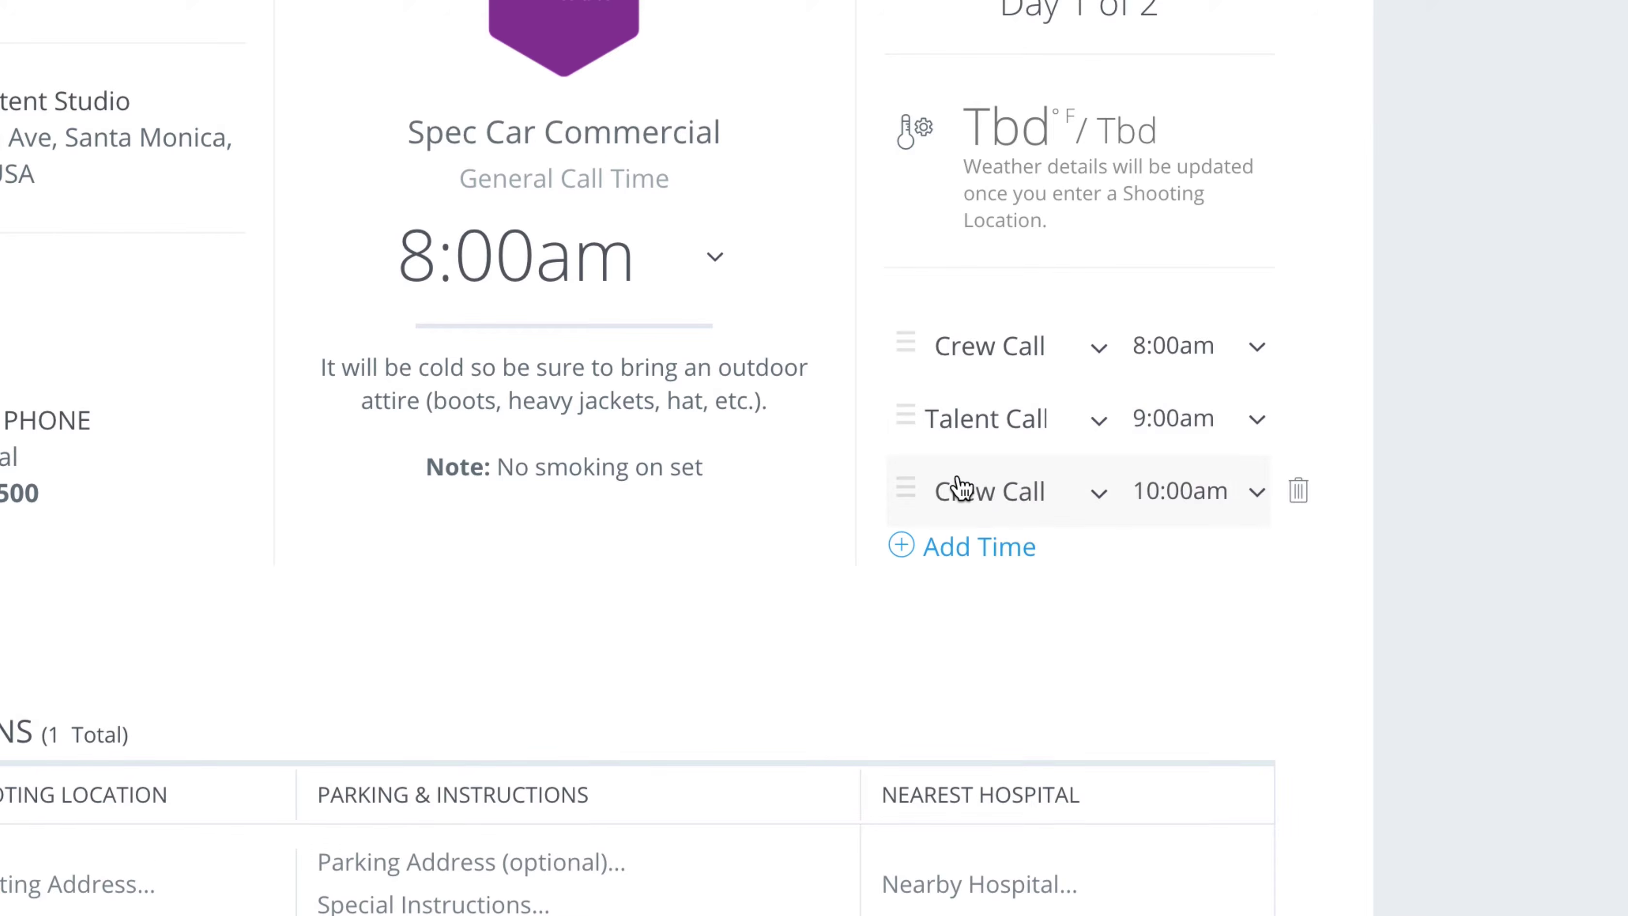
pyautogui.click(1054, 503)
pyautogui.click(1016, 803)
pyautogui.click(1215, 493)
pyautogui.click(1227, 585)
pyautogui.click(1227, 585)
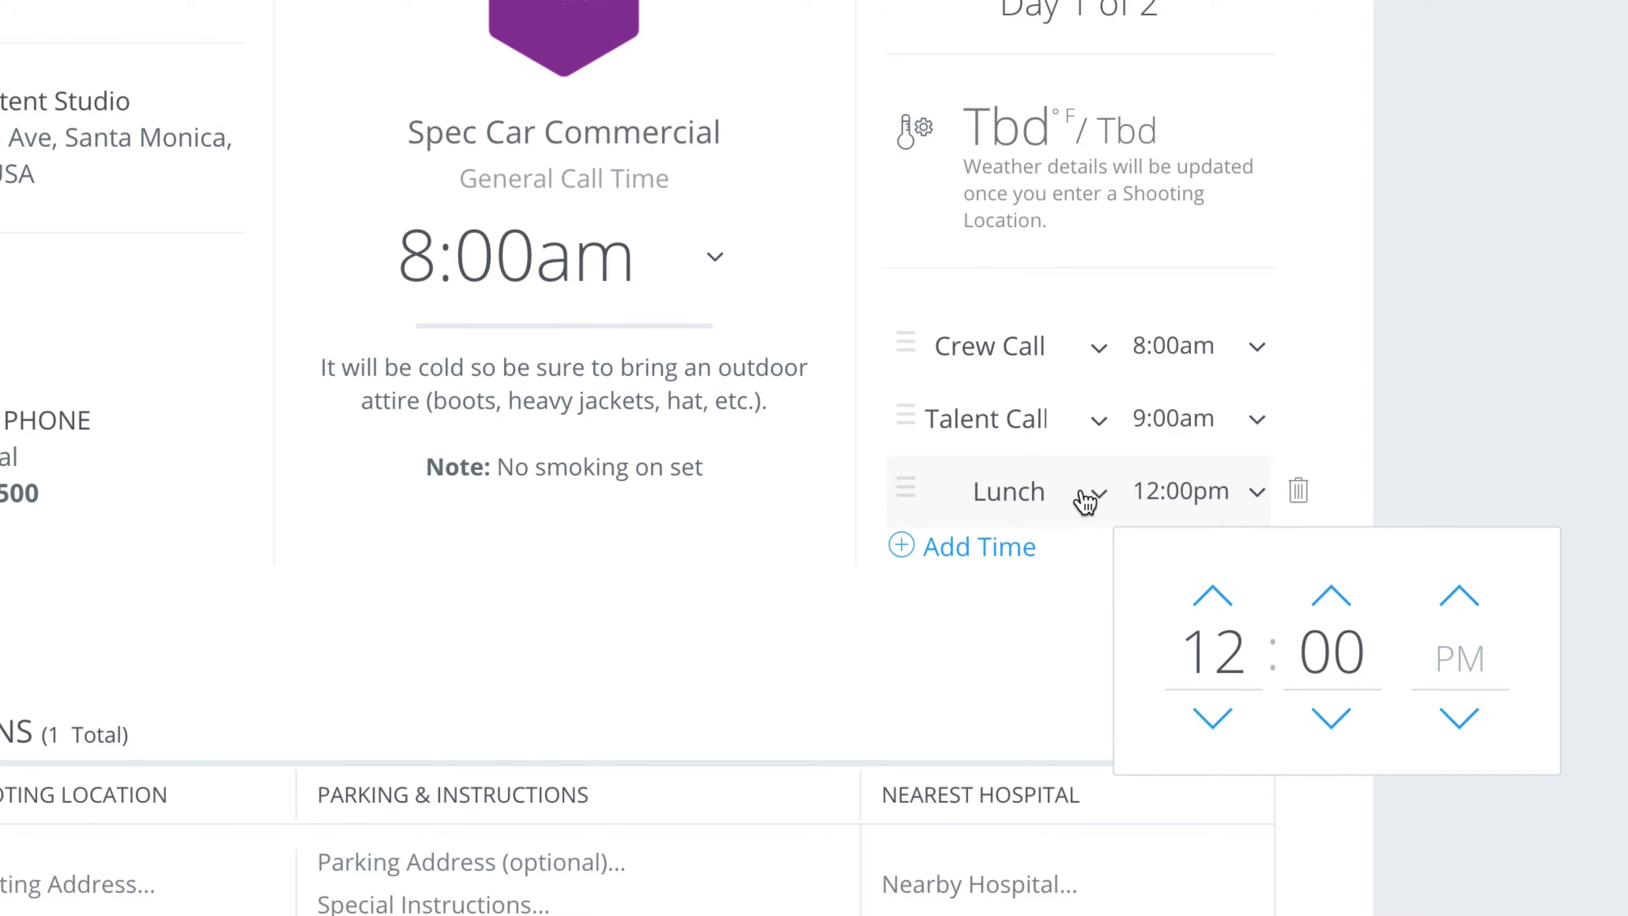
pyautogui.click(1236, 608)
pyautogui.click(1237, 608)
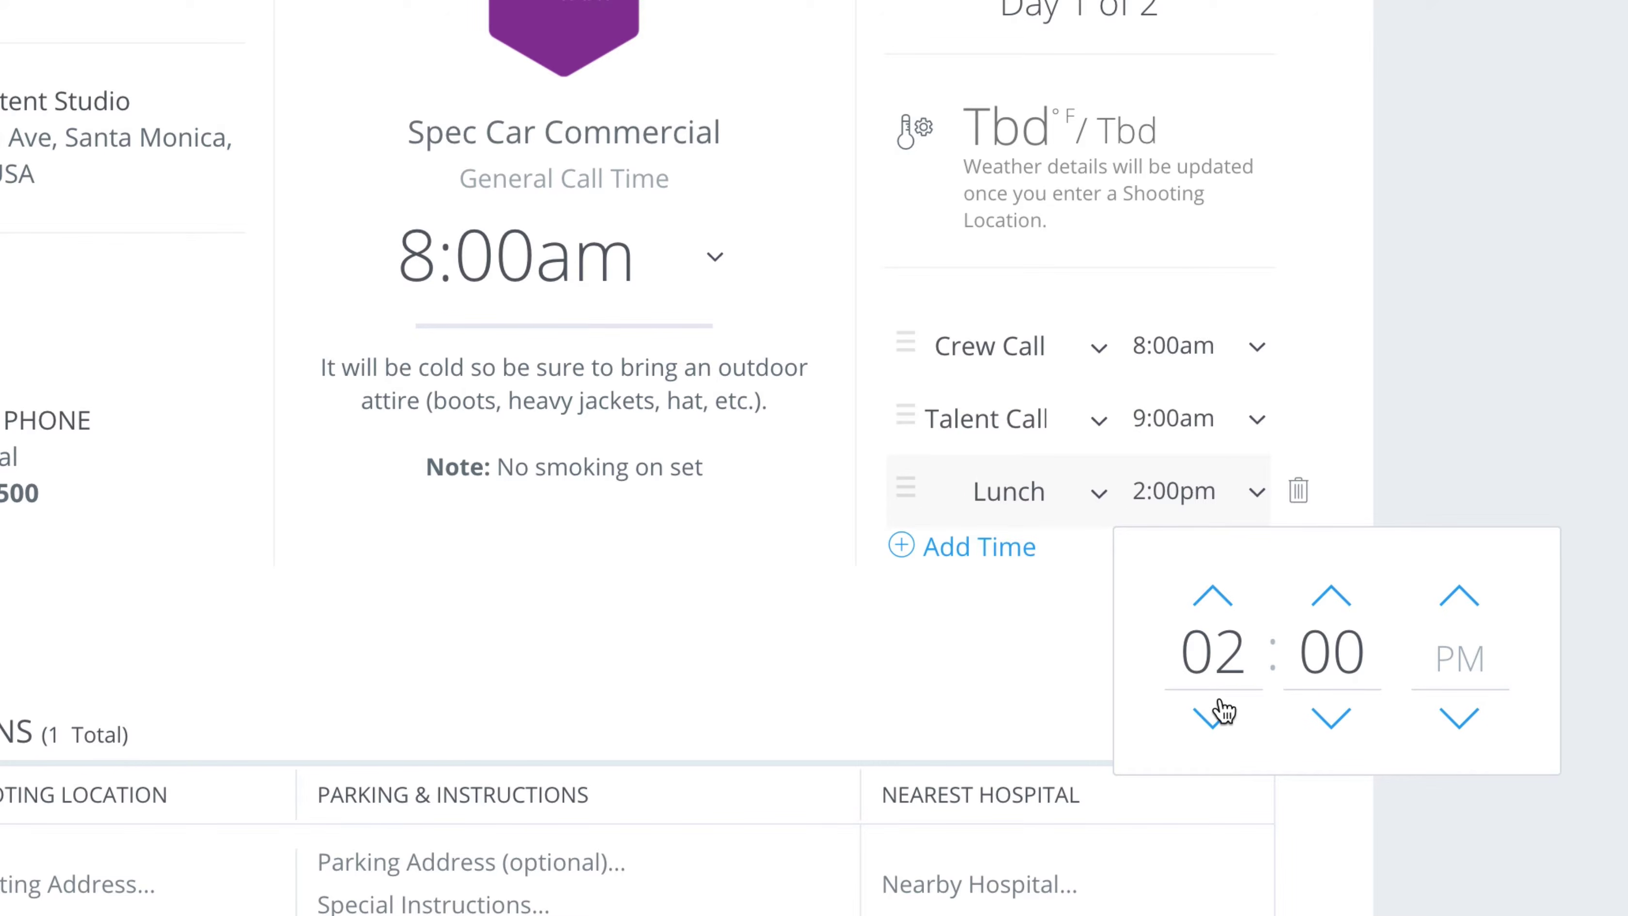
pyautogui.click(1206, 731)
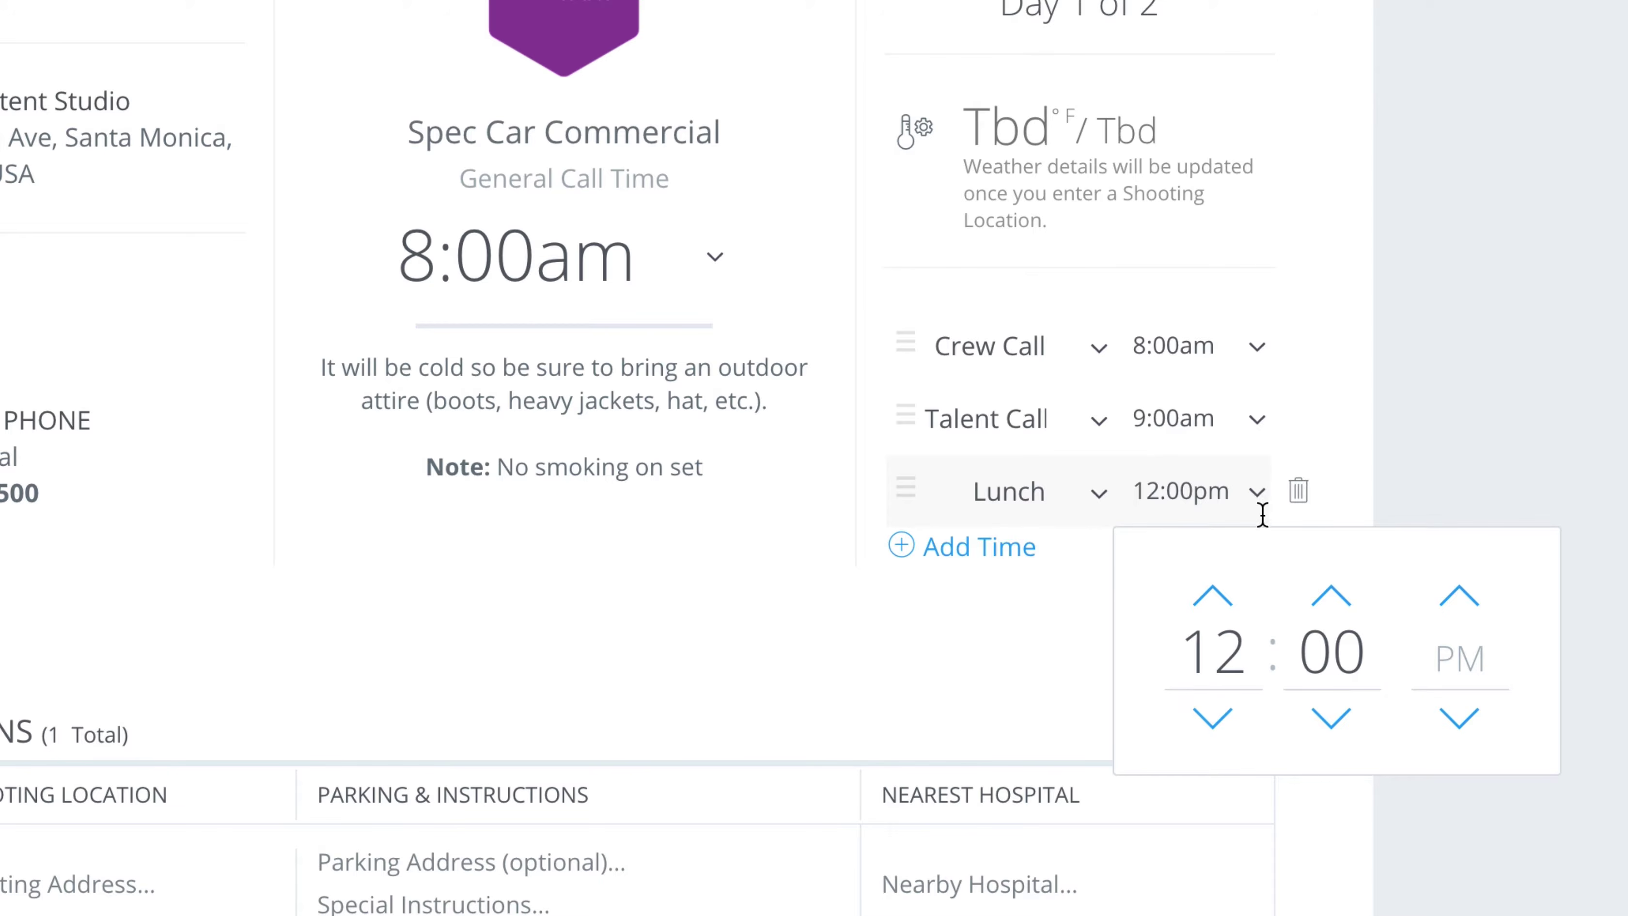
pyautogui.click(794, 553)
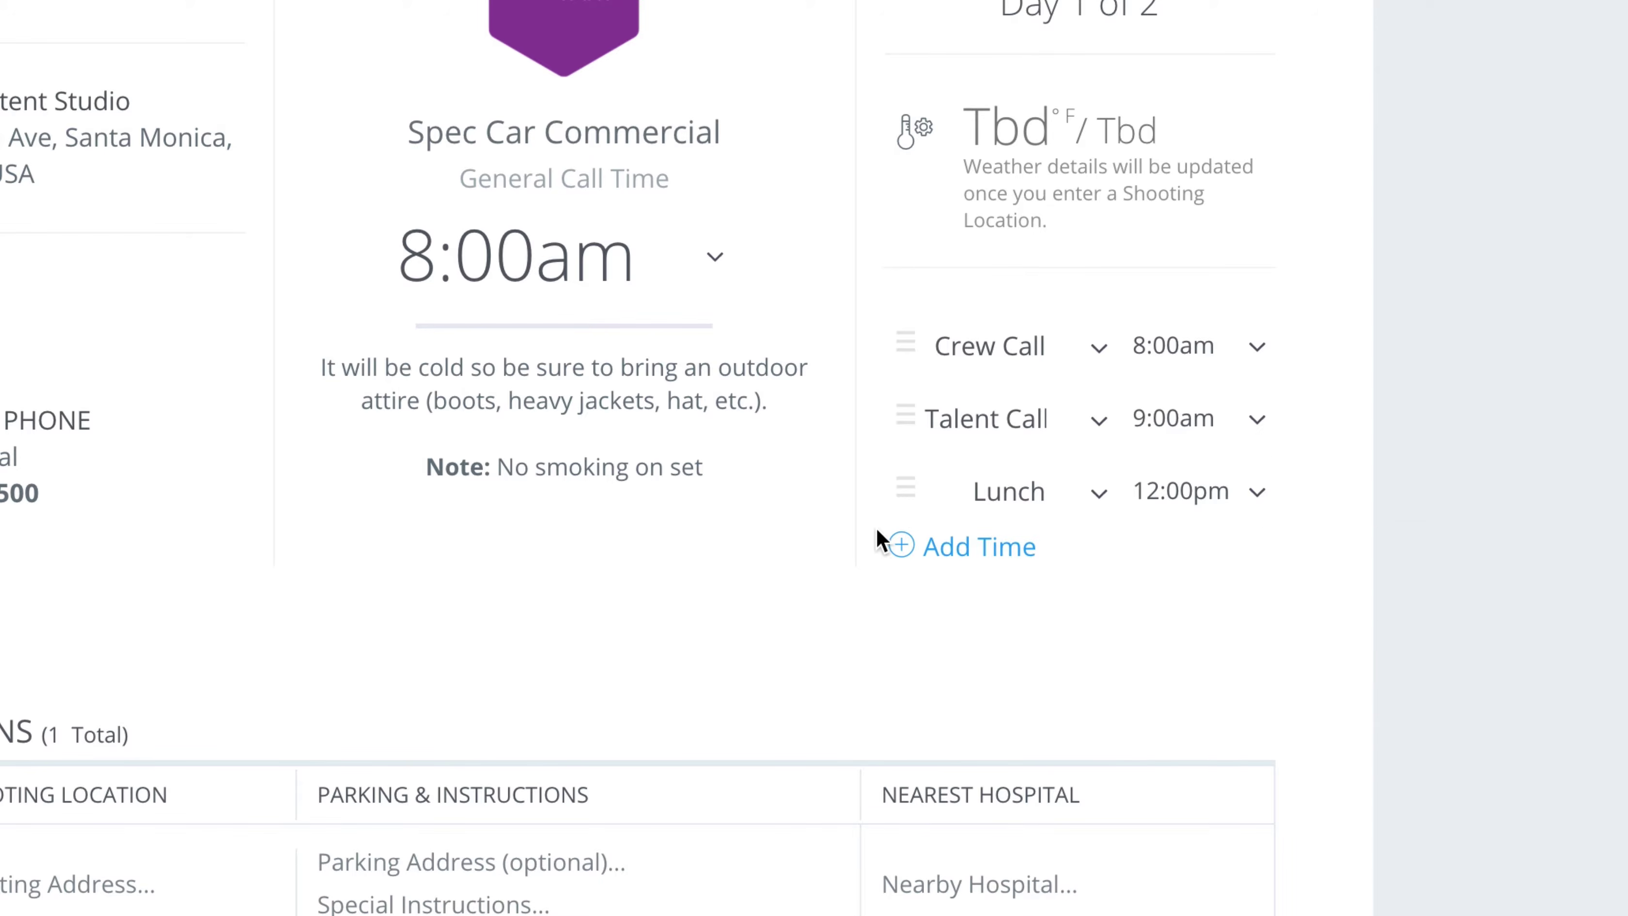
# - Add an Est. Wrap entry at 8:00pm below the Lunch time
pyautogui.click(977, 550)
pyautogui.click(1078, 562)
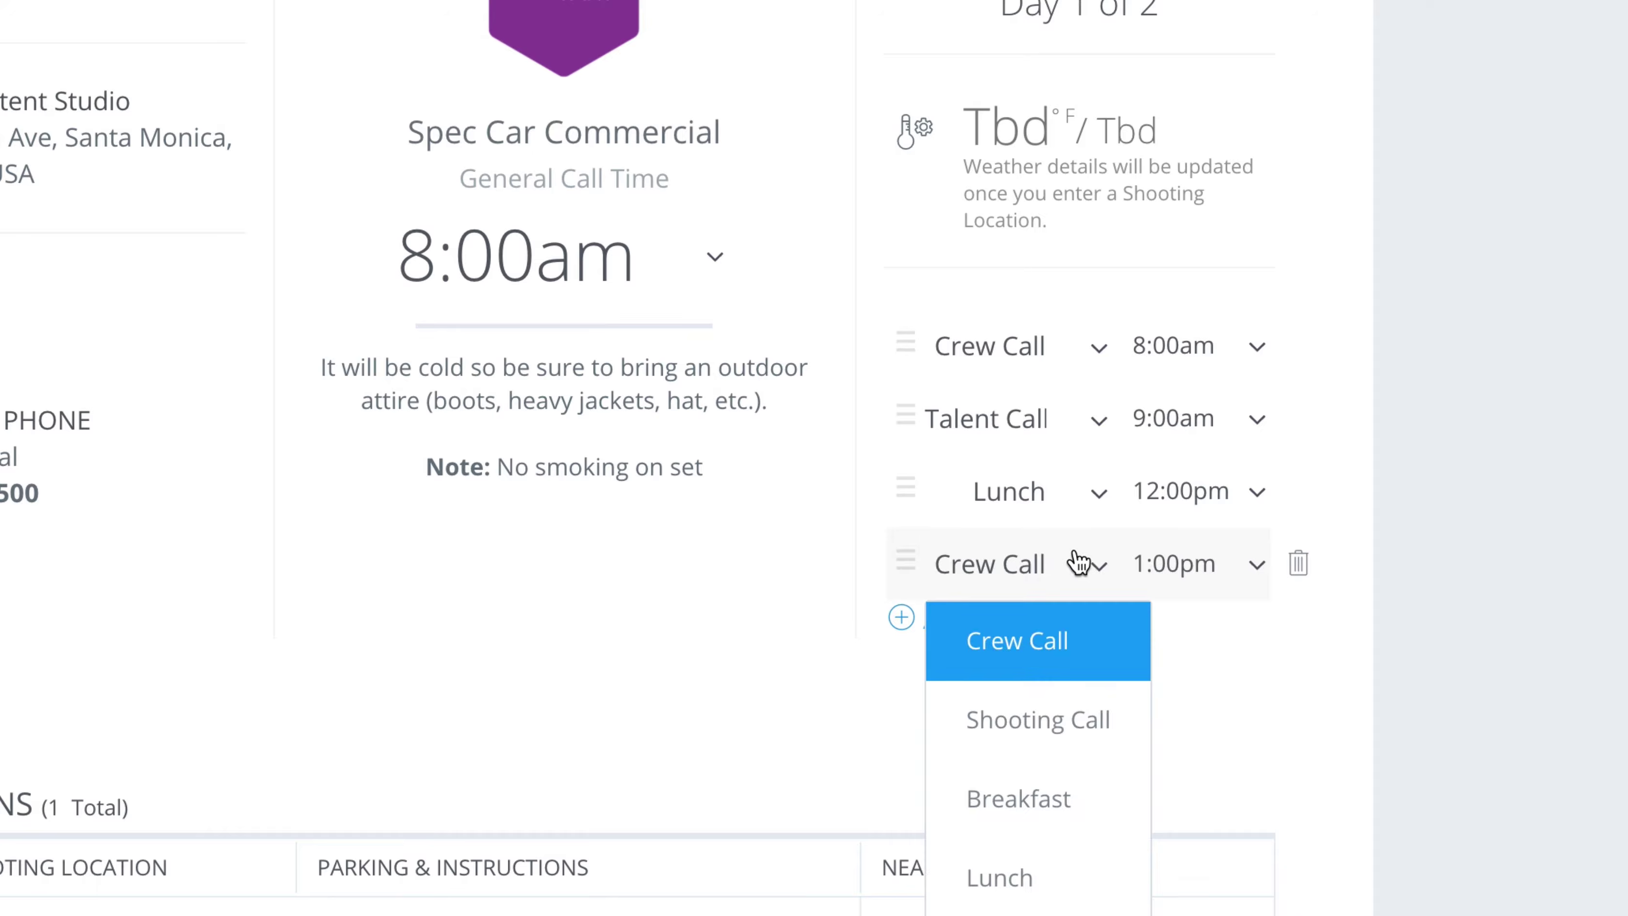
pyautogui.scroll(-3, 1043, 787)
pyautogui.click(1039, 846)
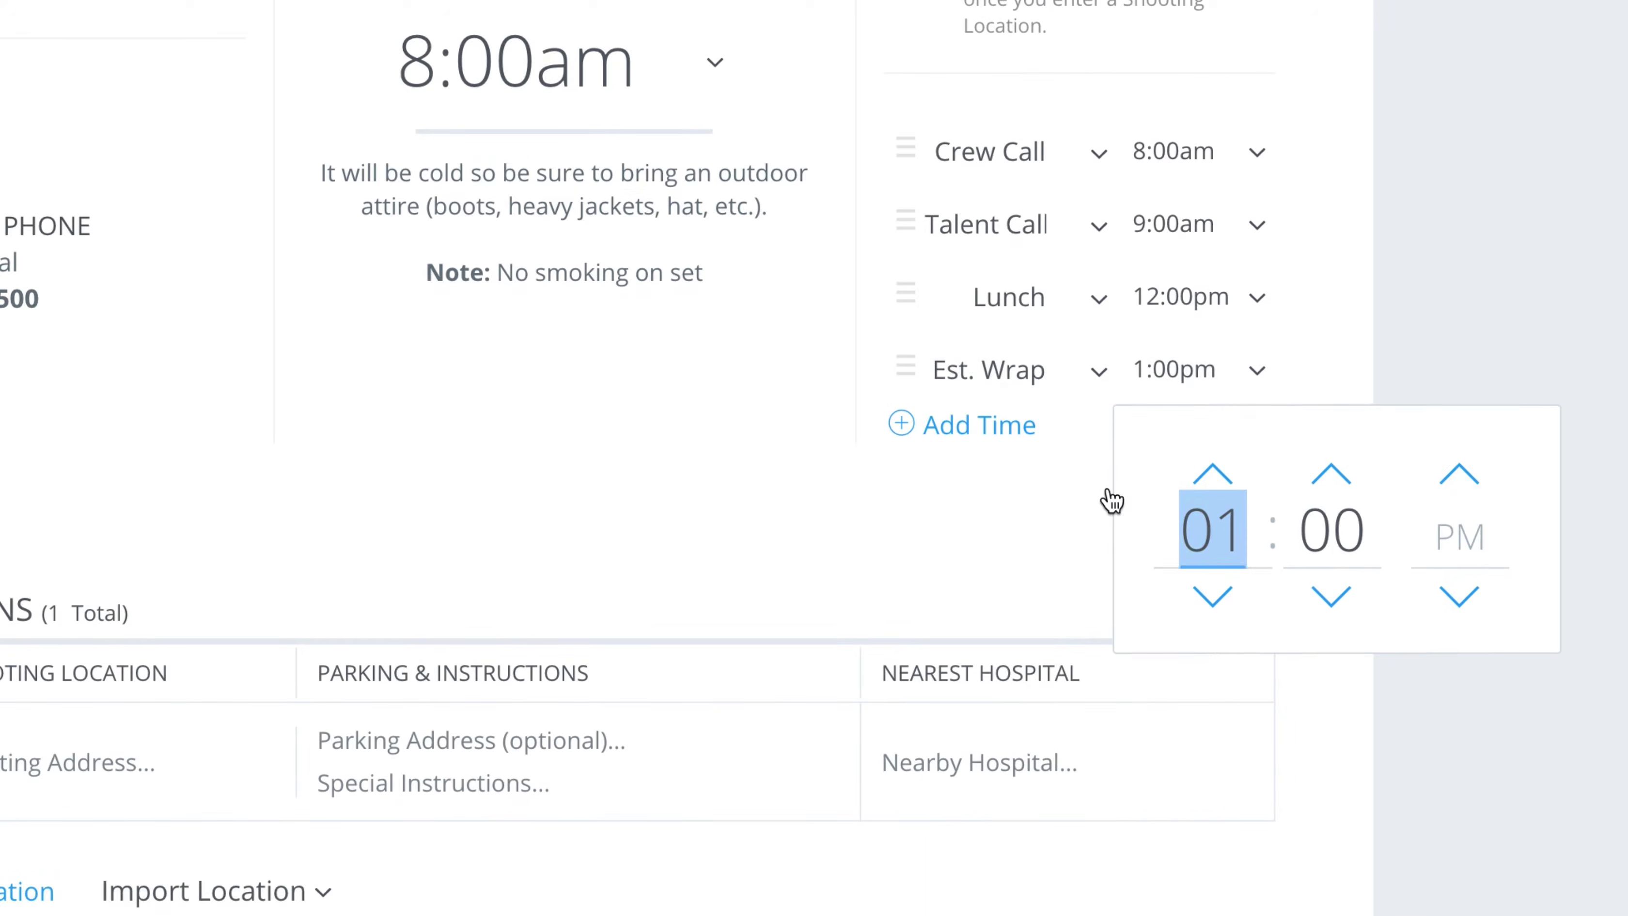
pyautogui.scroll(1, 1110, 507)
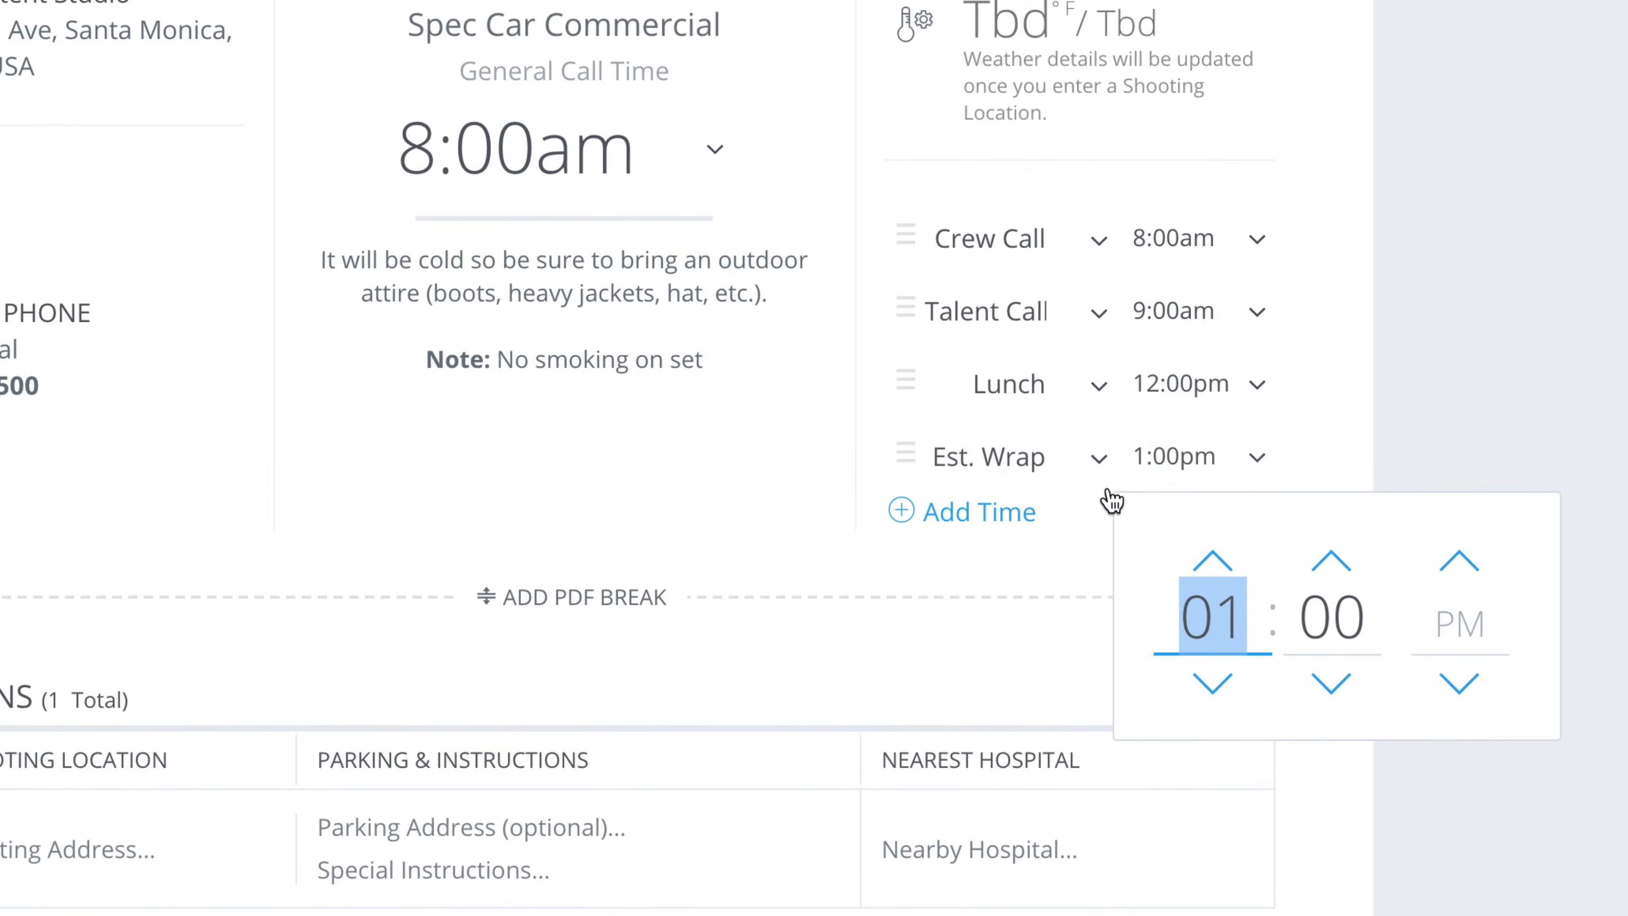
pyautogui.click(1238, 562)
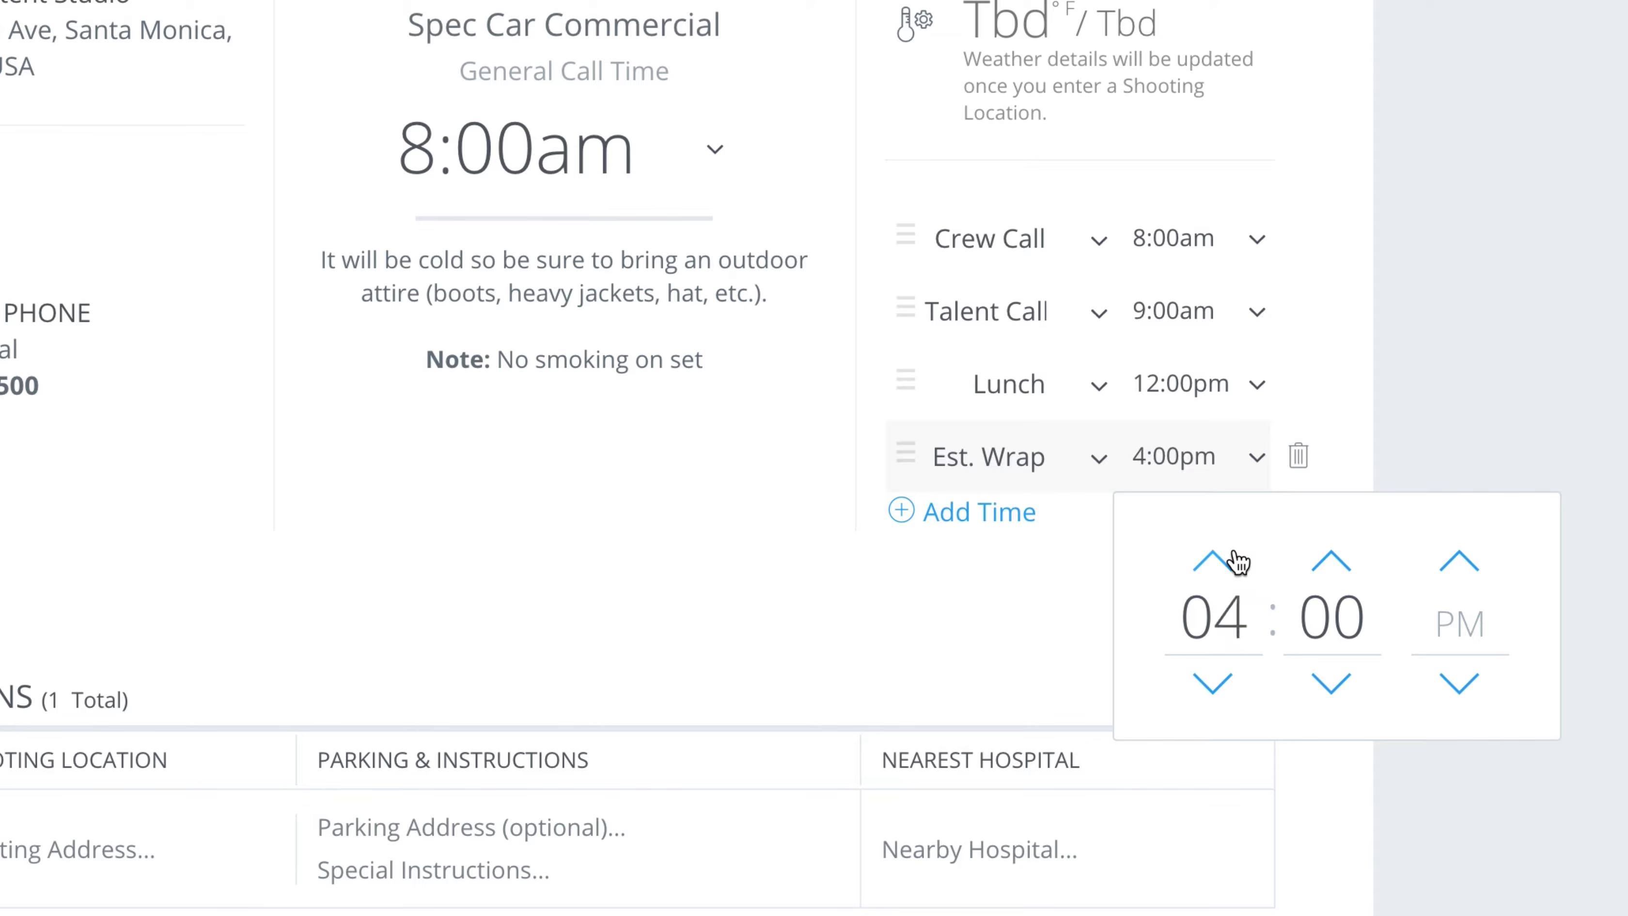
pyautogui.click(1238, 561)
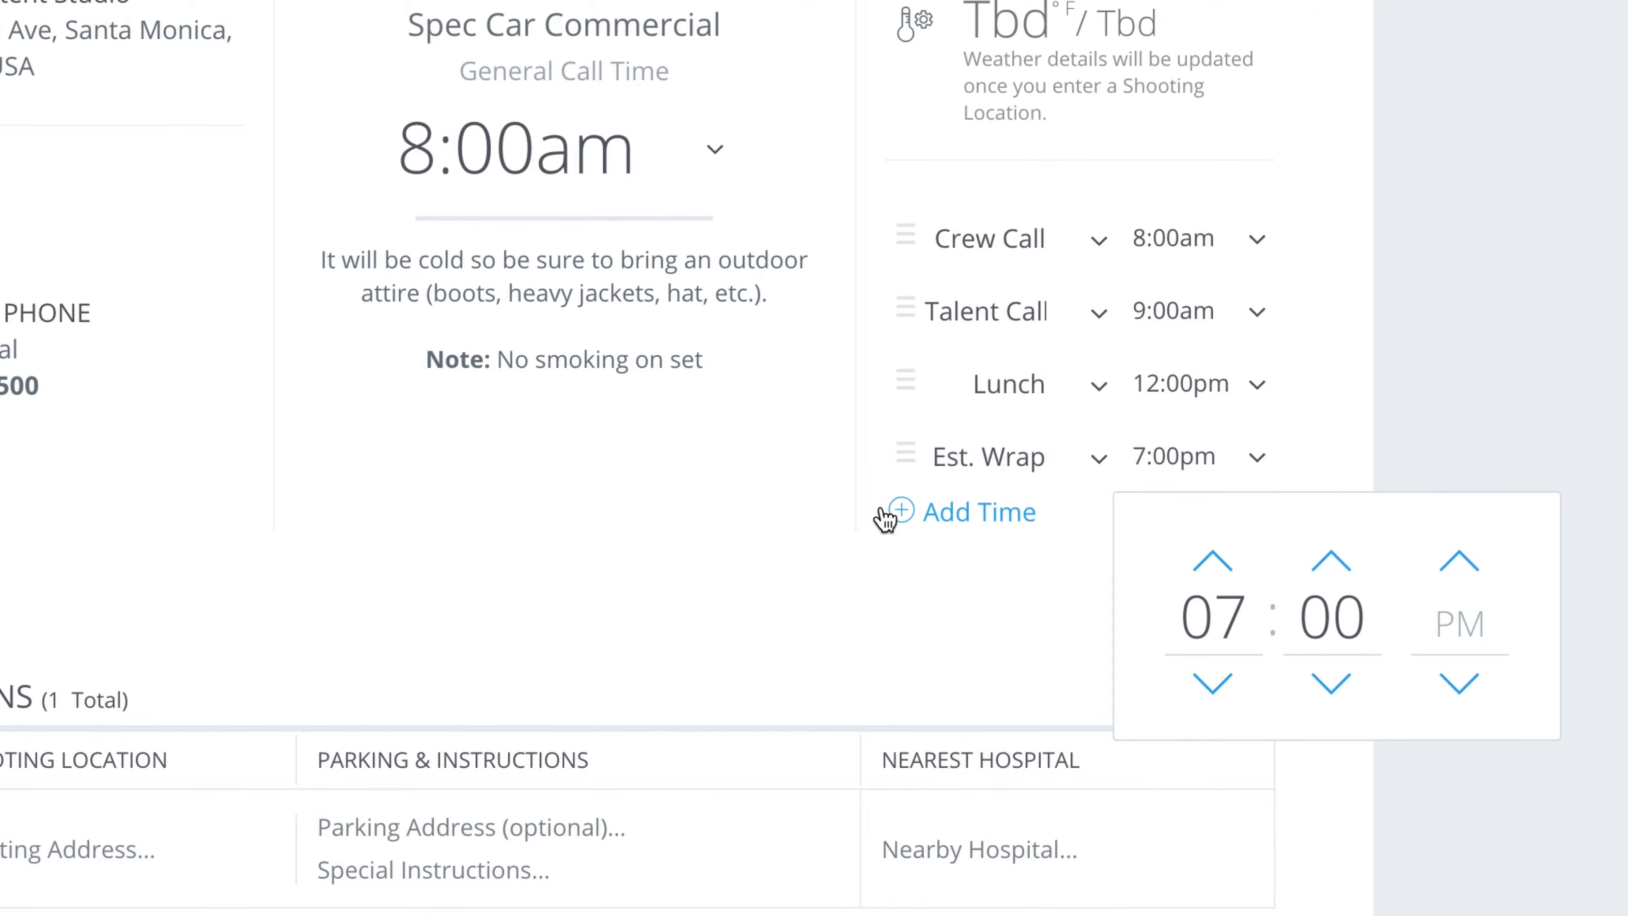
pyautogui.click(1175, 459)
pyautogui.click(1203, 548)
pyautogui.click(743, 487)
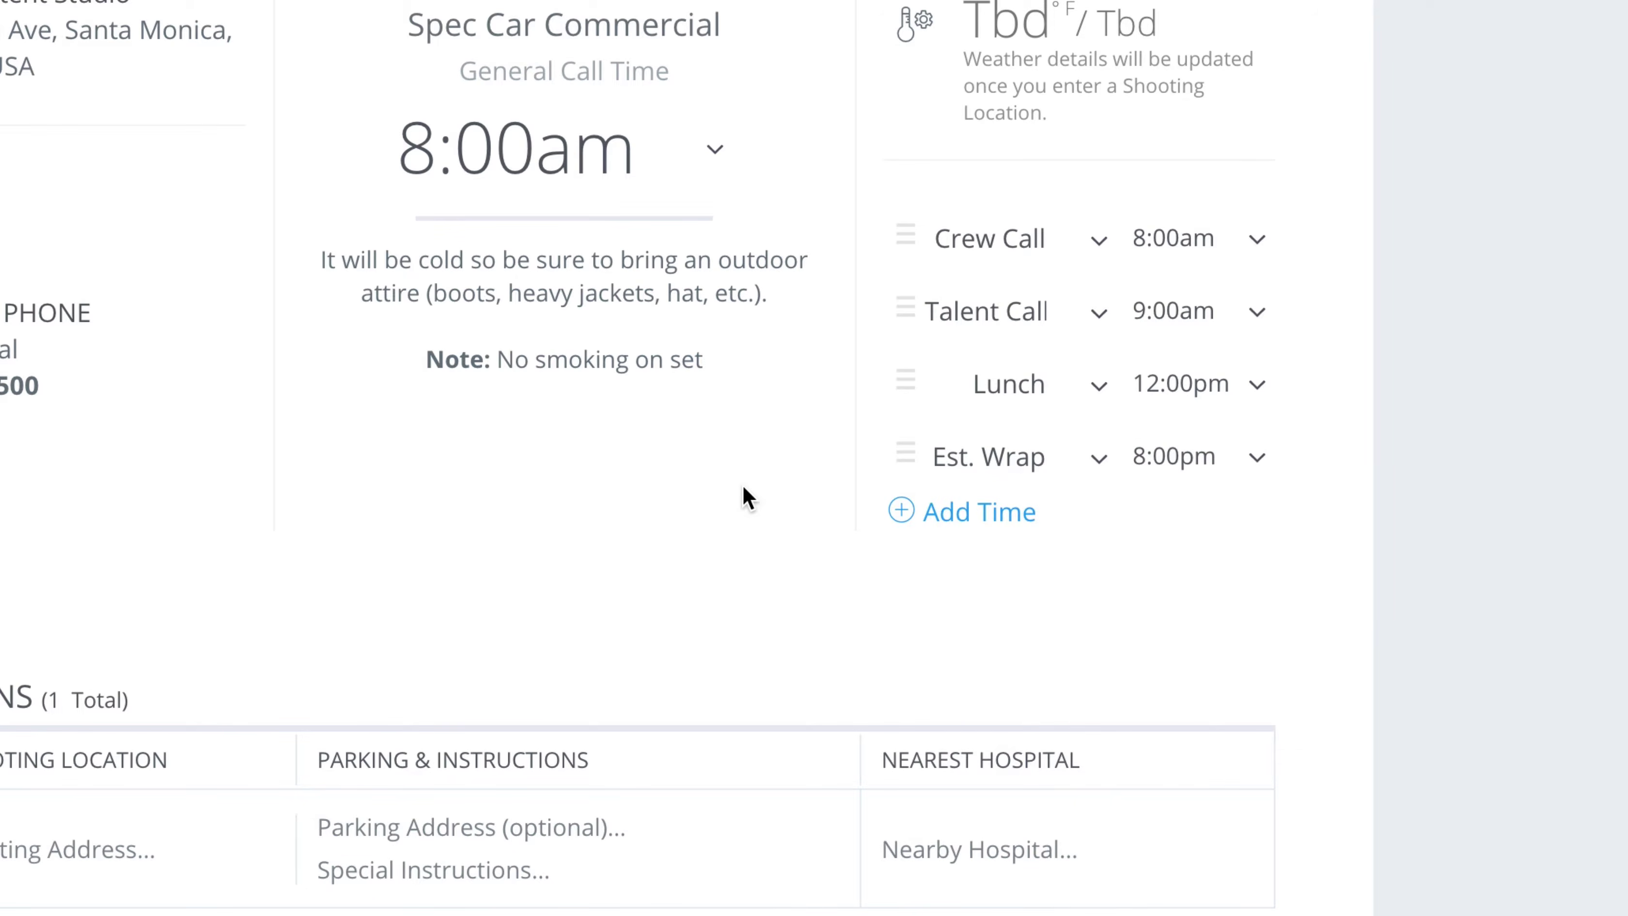
# - Search for "philz" as the first shooting location and choose the Philz Coffee in Santa Monica
pyautogui.scroll(-5, 743, 485)
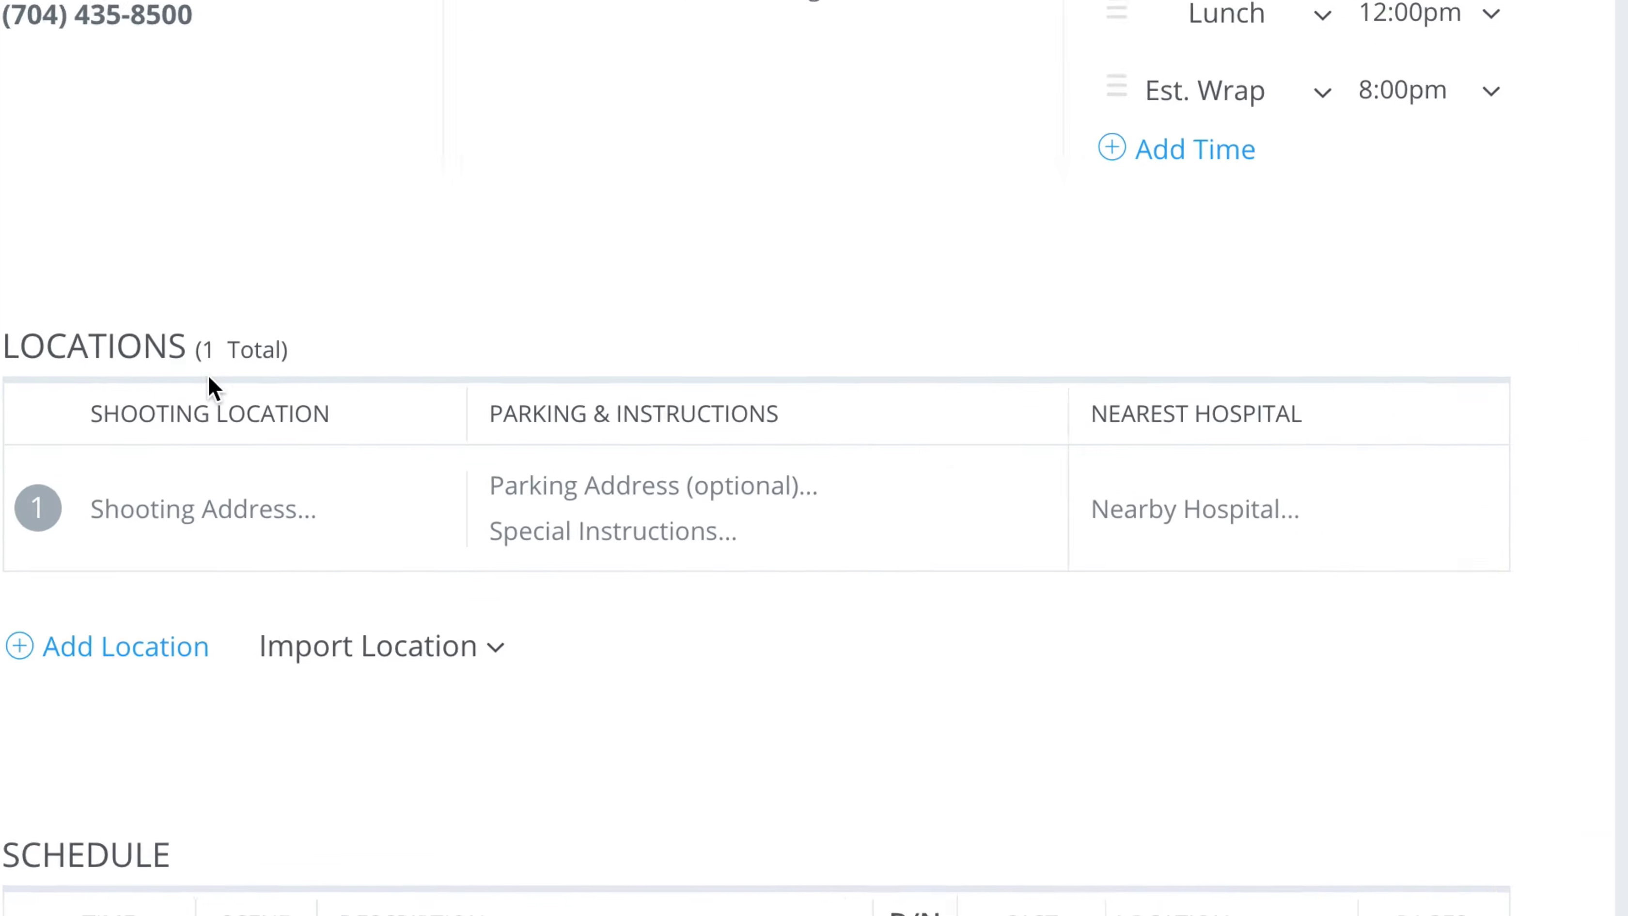
pyautogui.click(459, 413)
pyautogui.scroll(6, 881, 361)
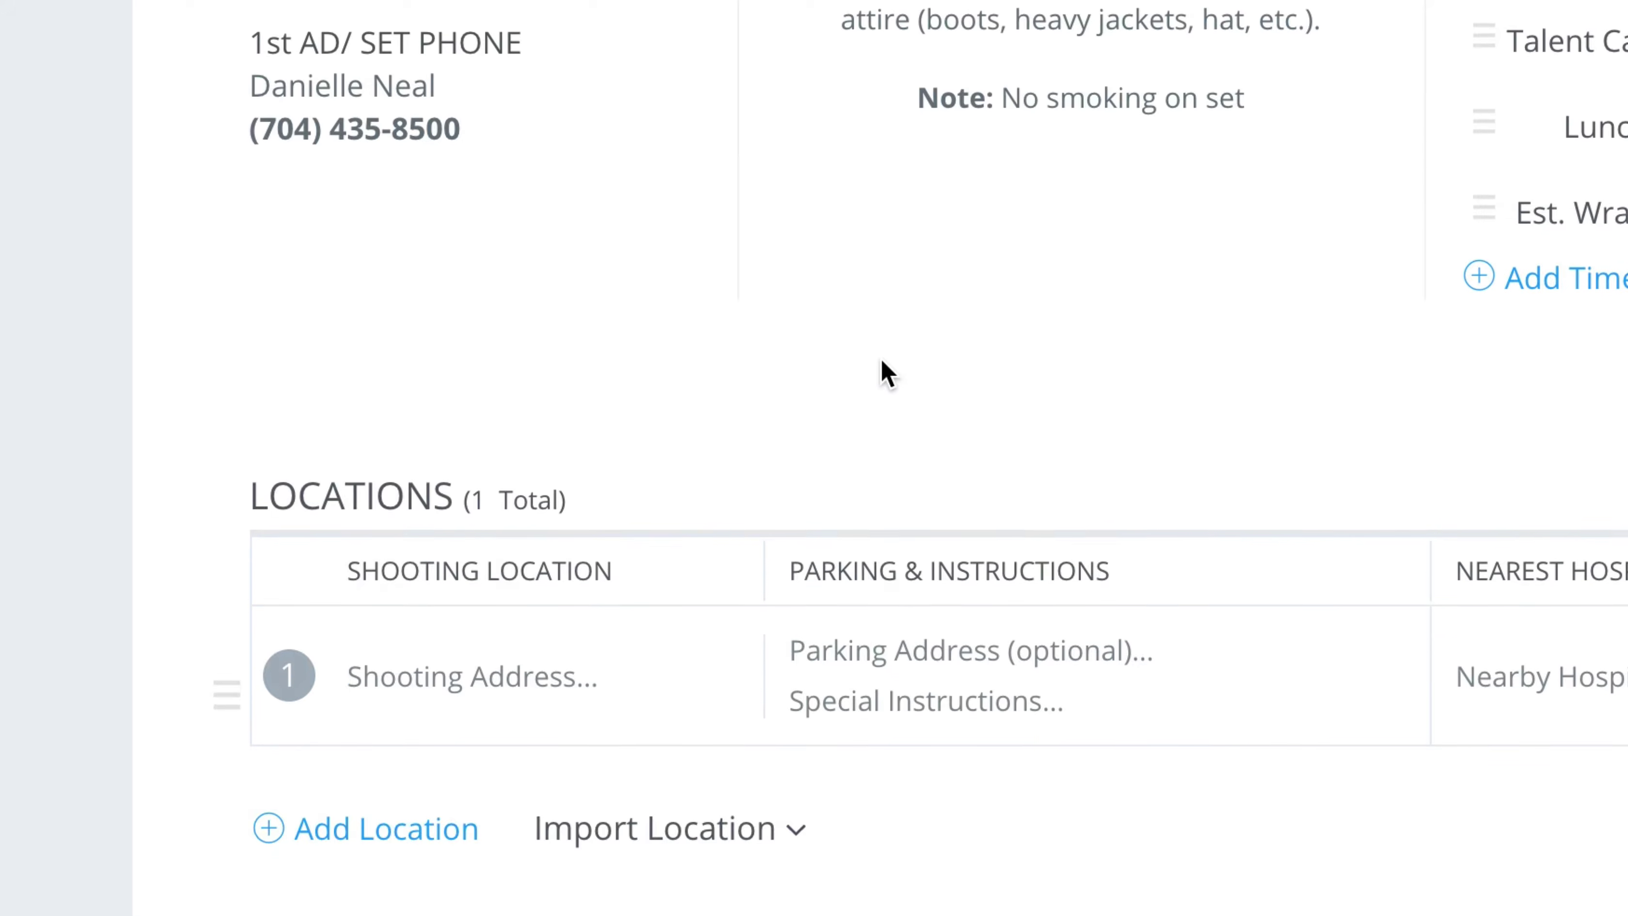
pyautogui.scroll(-3, 881, 361)
pyautogui.scroll(-3, 882, 361)
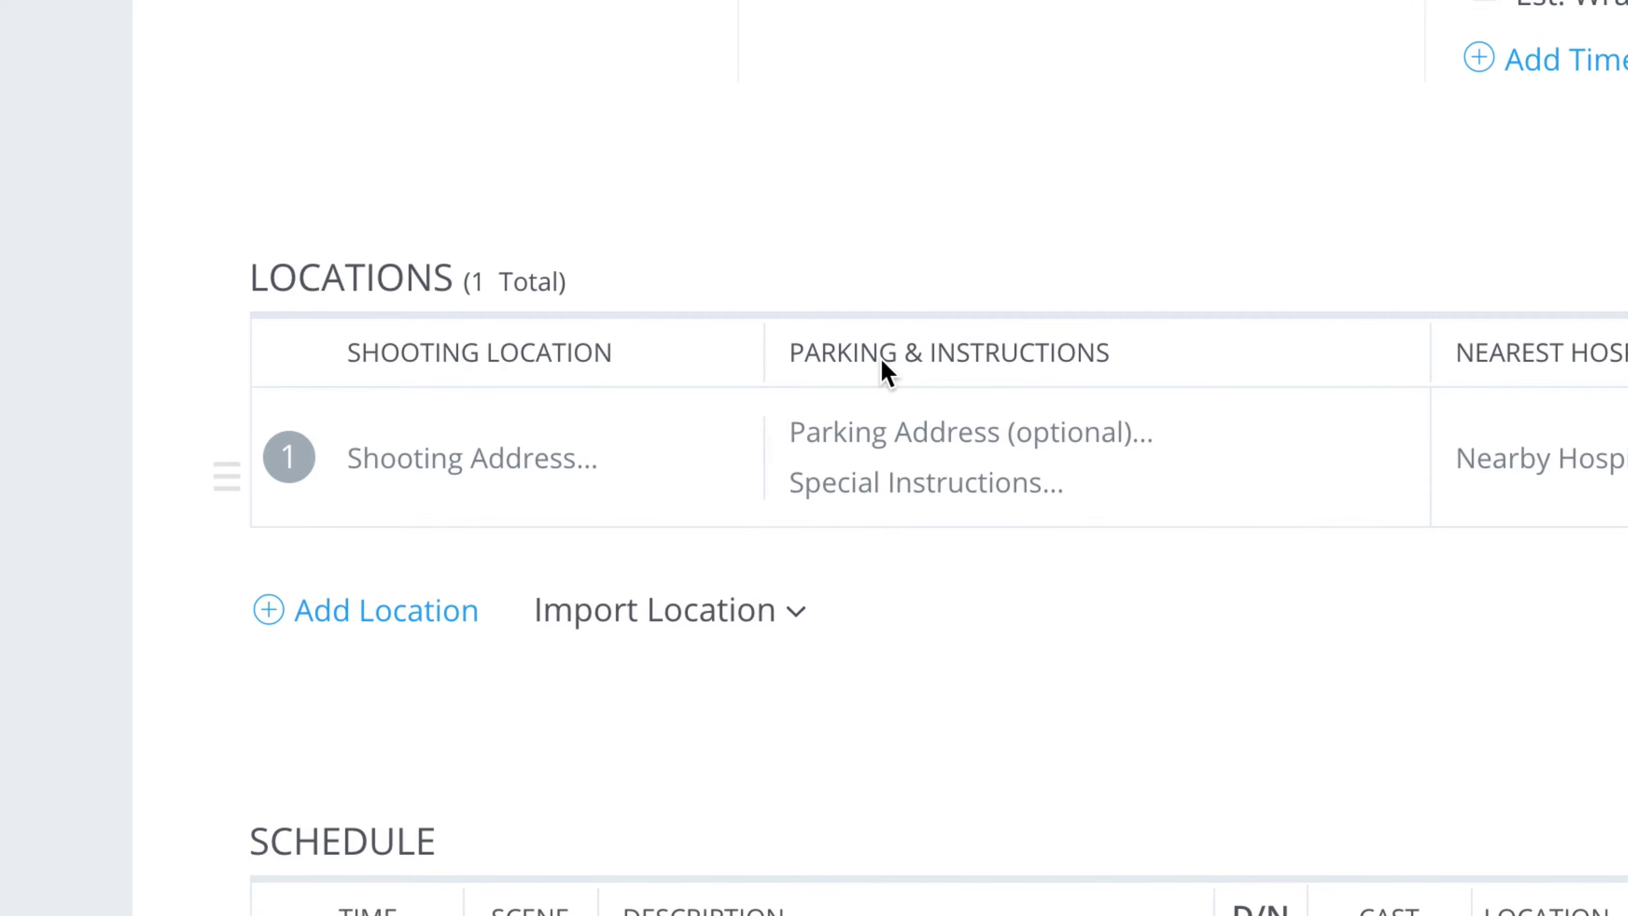
pyautogui.write('philz')
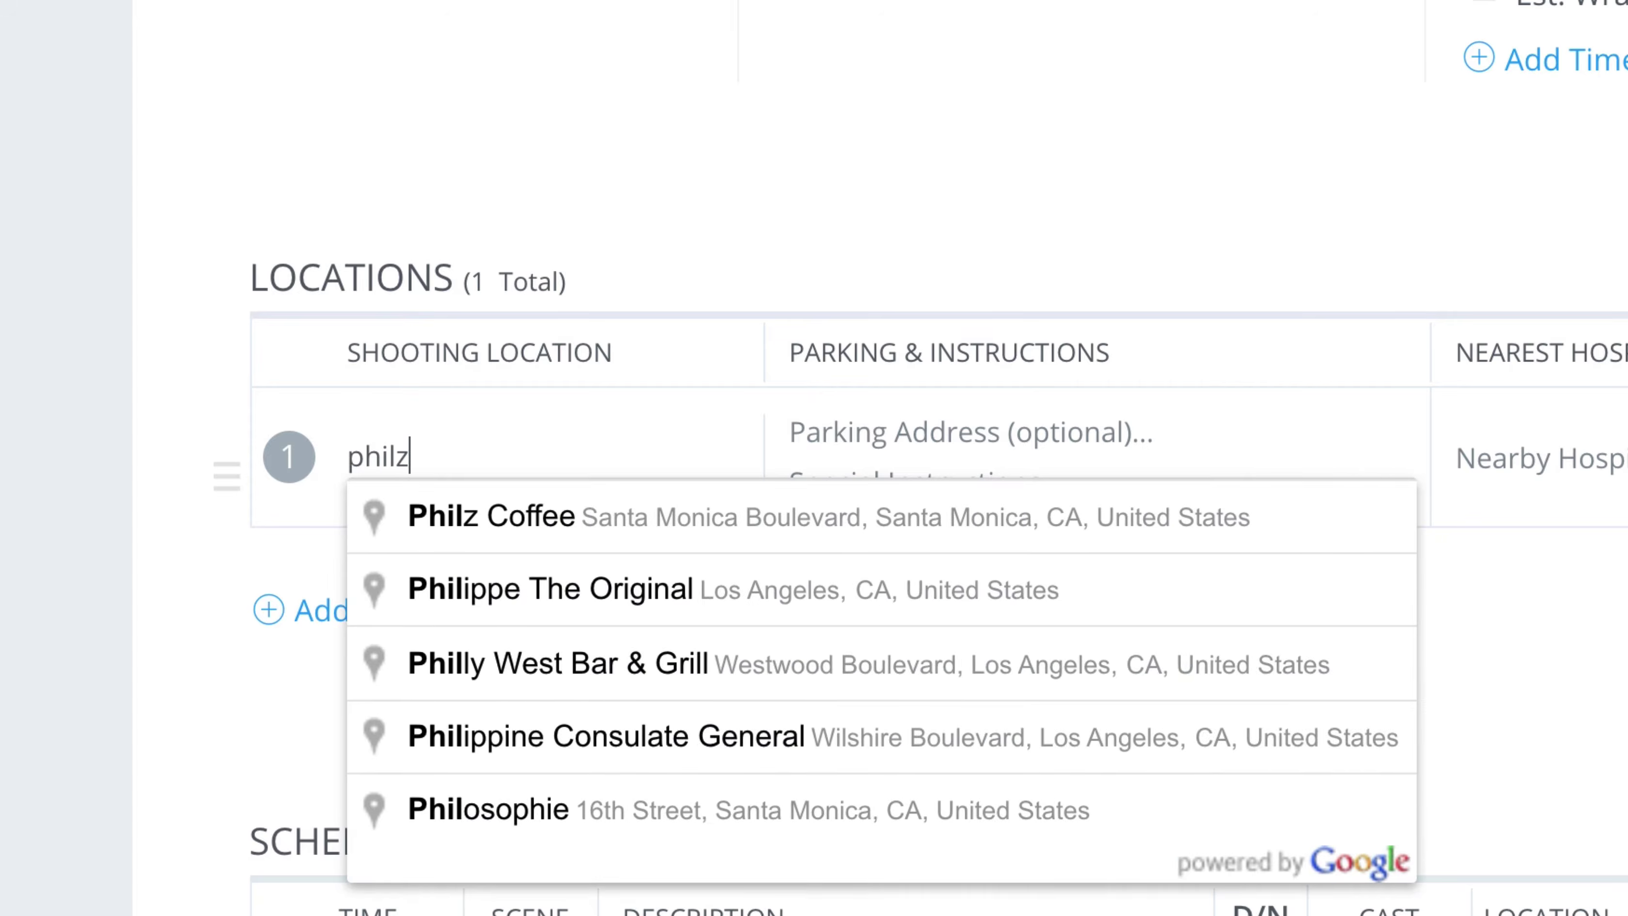
pyautogui.click(742, 524)
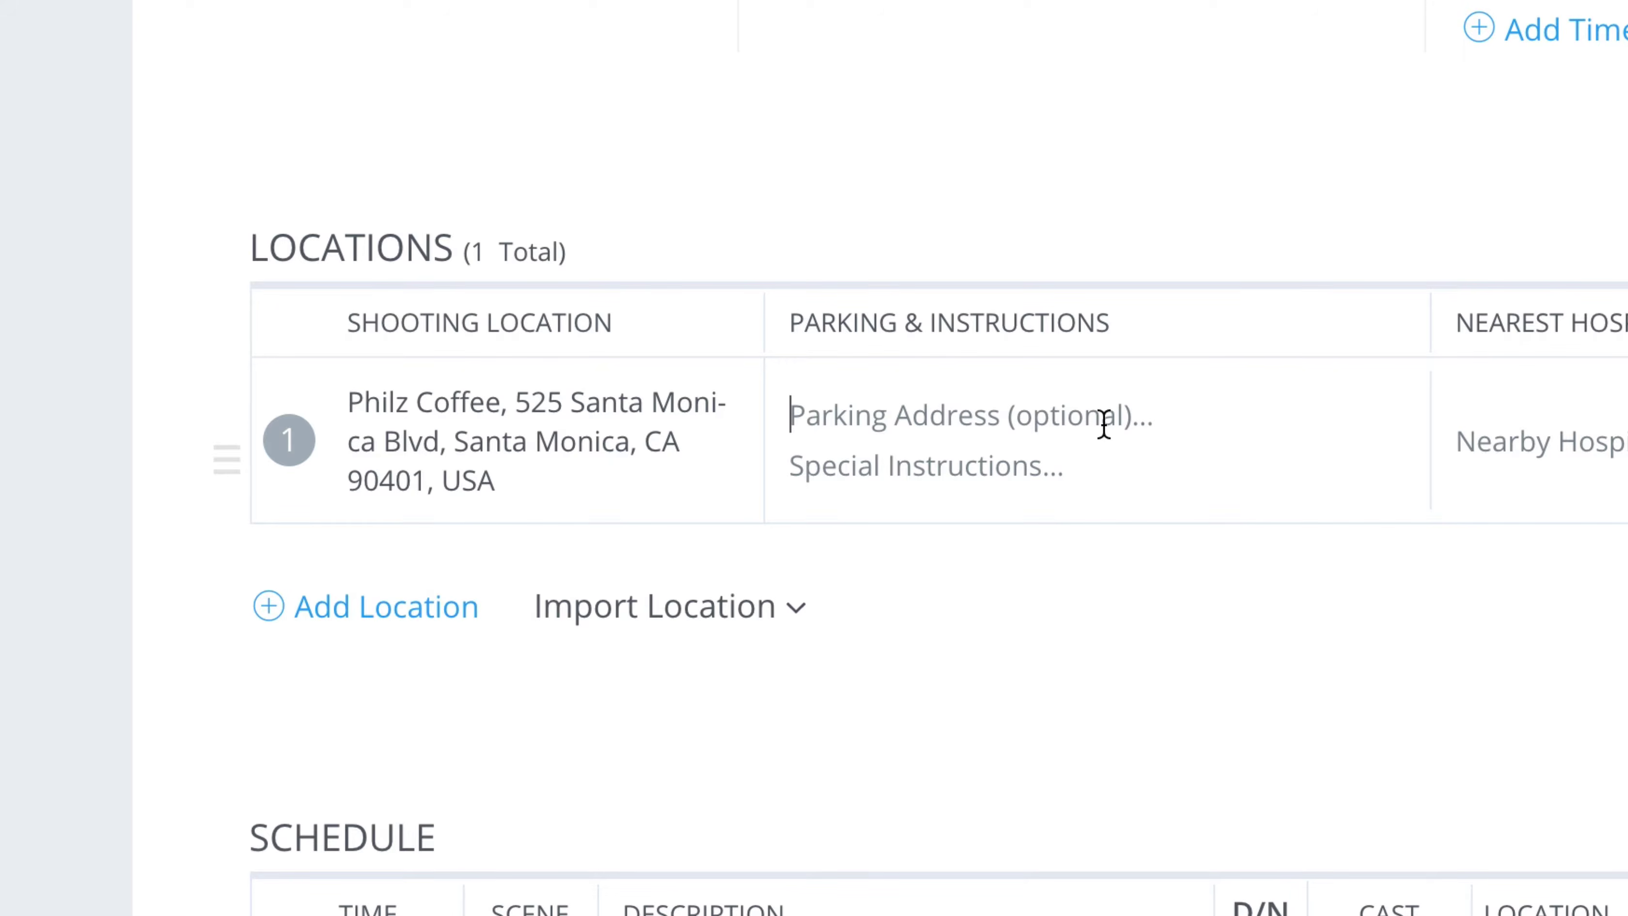
# - Give the first location Santa Monica Public Library parking with "PARK ON THE THIRD FLOOR" and UCLA Medical Center, Santa Monica as nearest hospital
pyautogui.write('Santa monica')
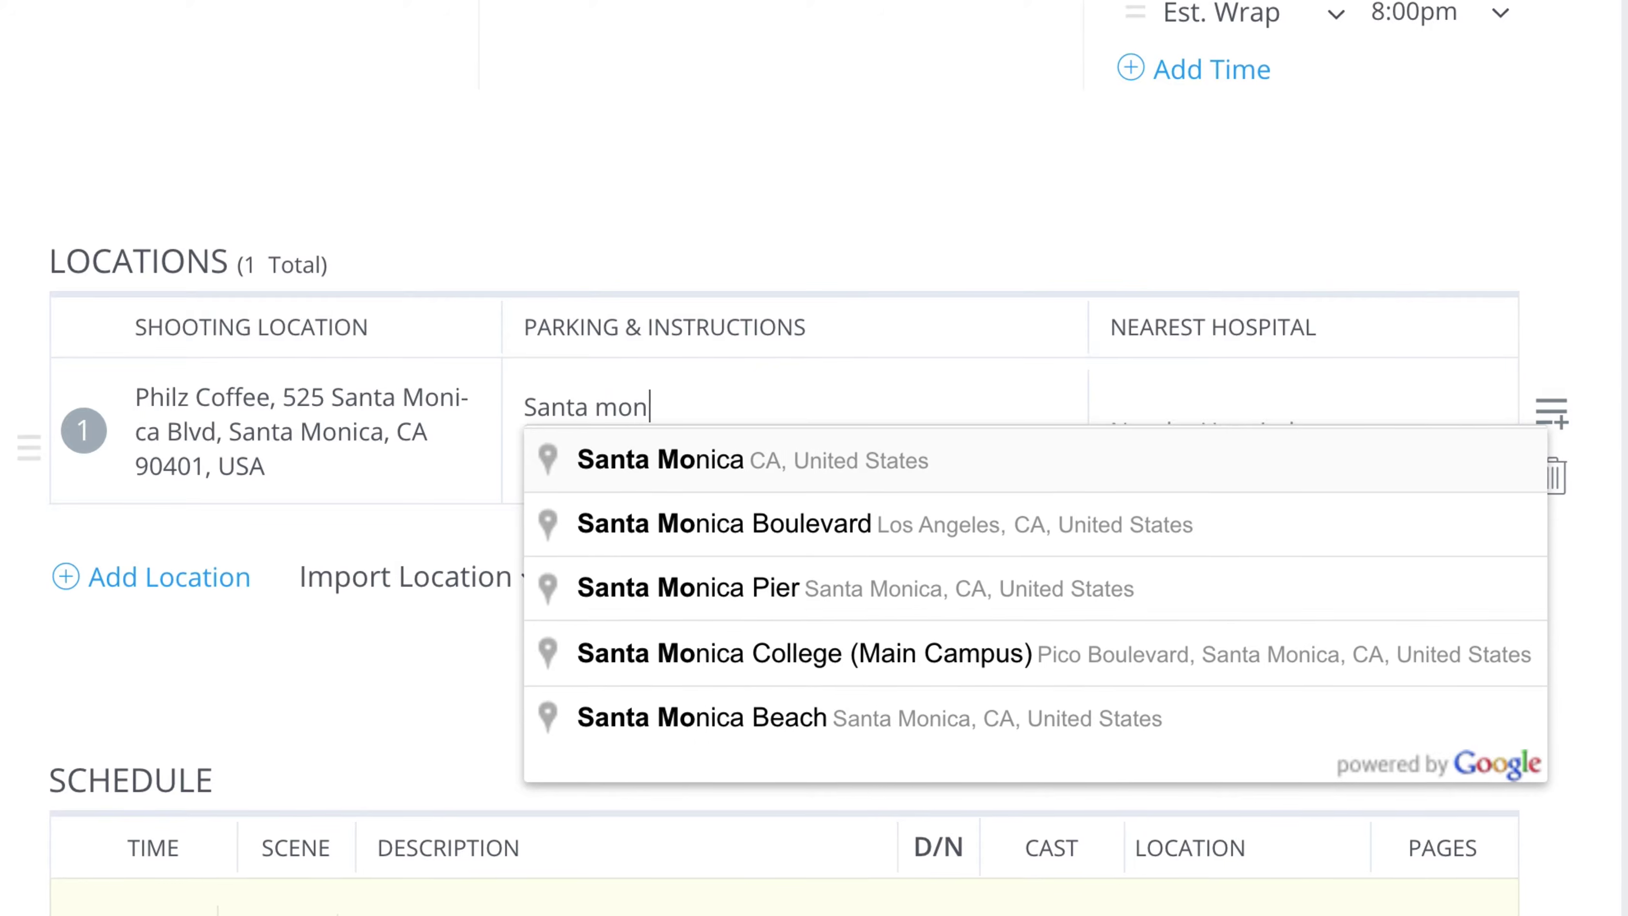
pyautogui.write(' public')
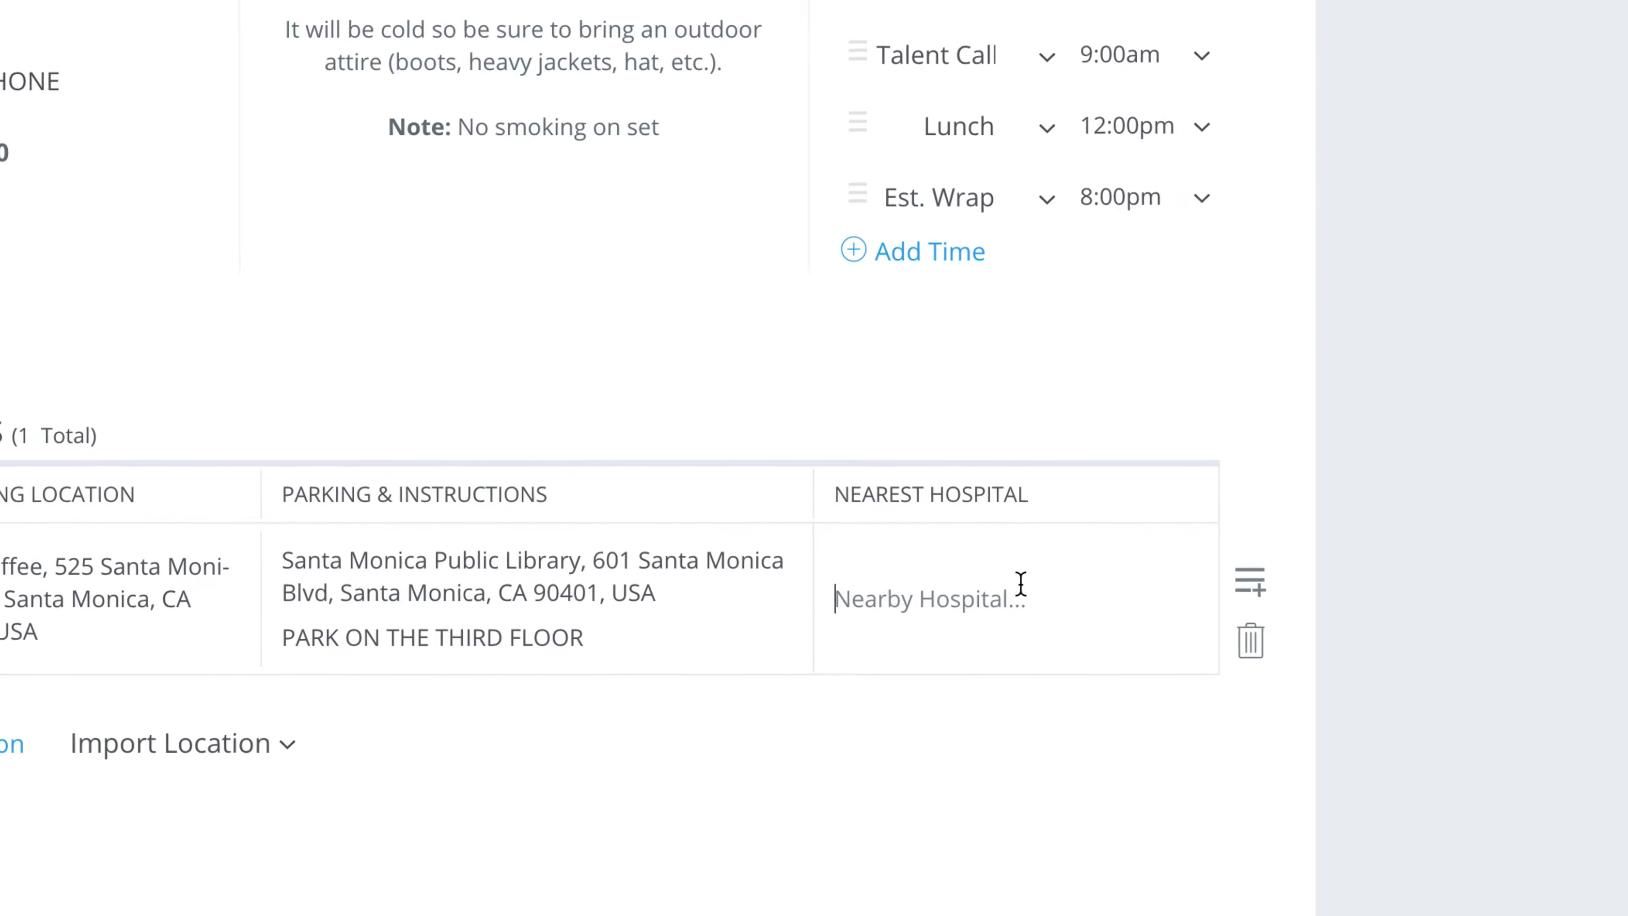
pyautogui.write('UC')
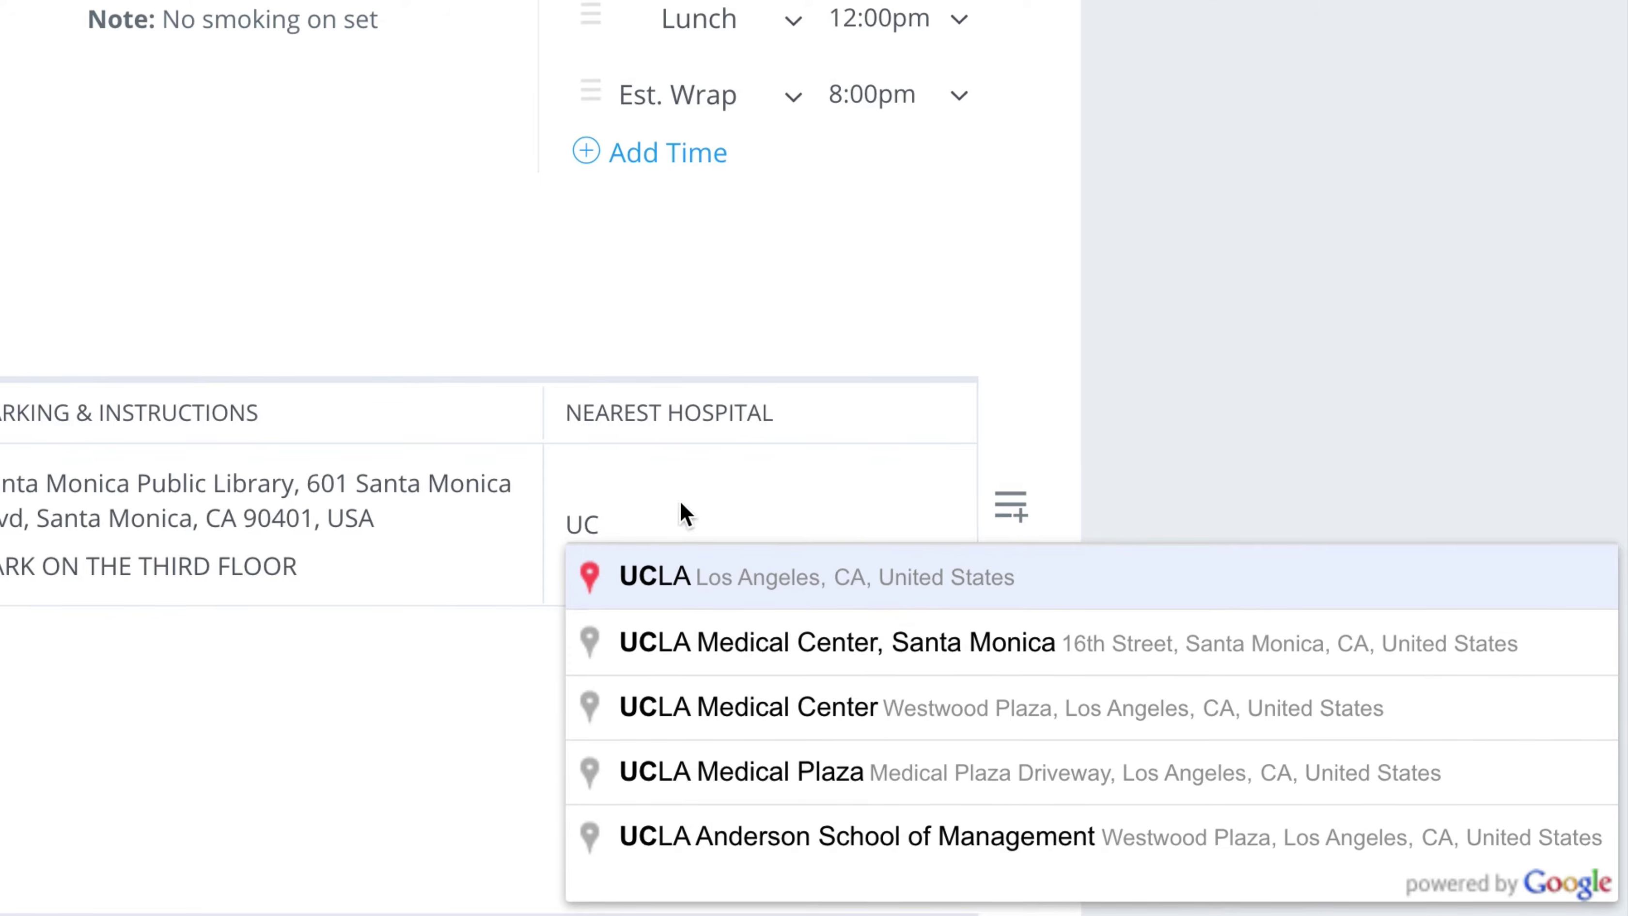
pyautogui.click(780, 646)
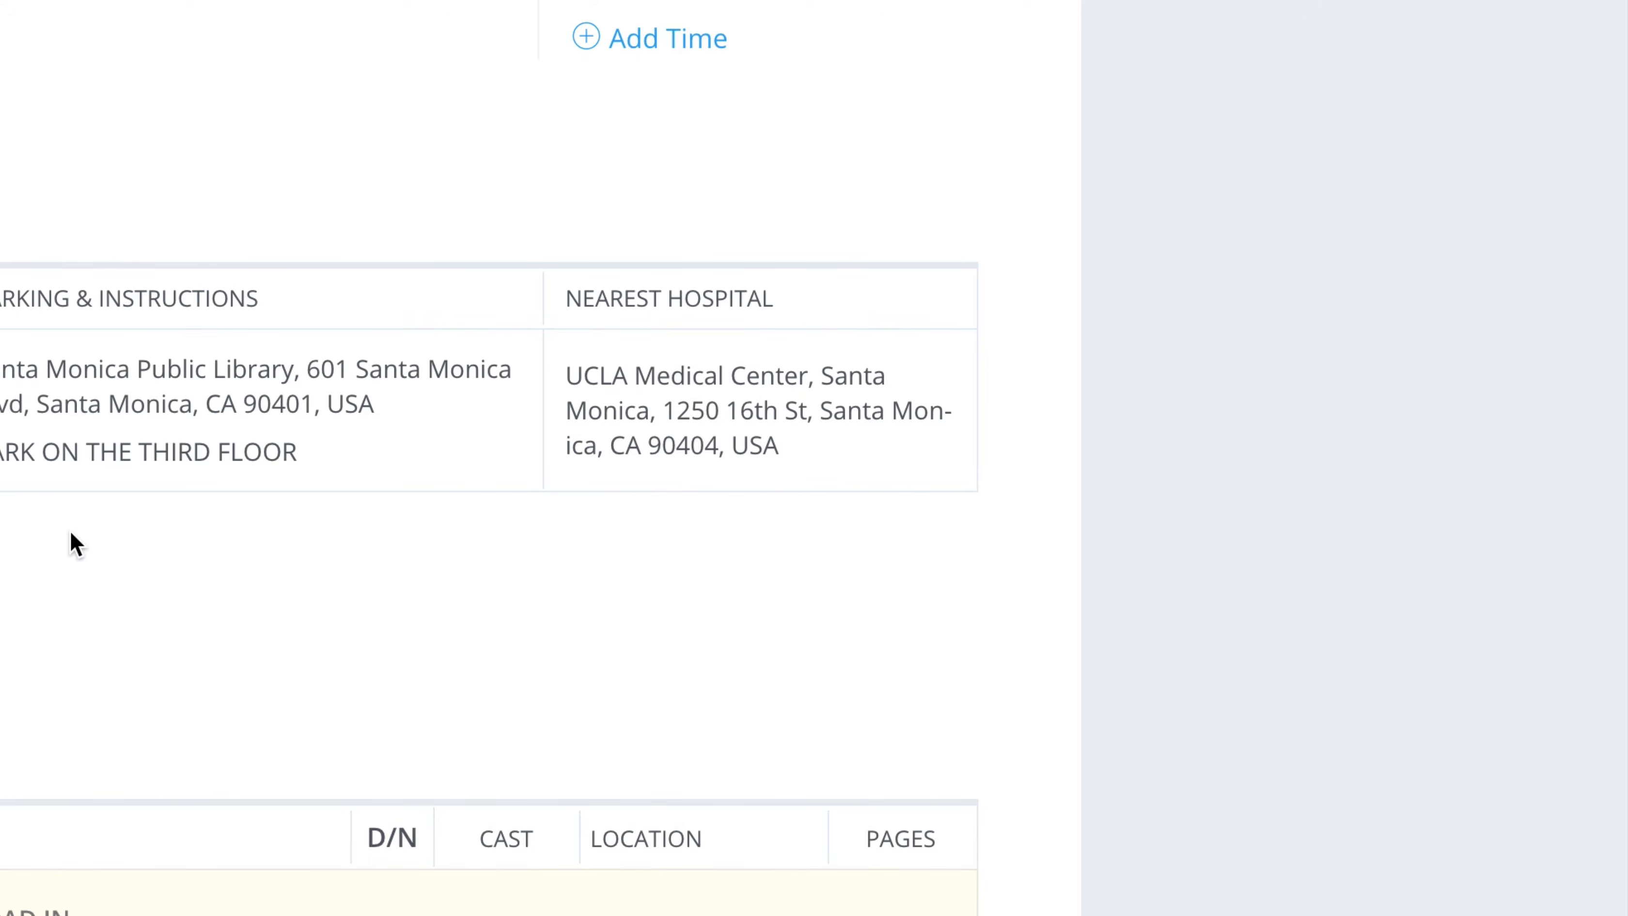
# - Import the saved Santa Monica Pier location into the Locations list and remove it again
pyautogui.click(0, 564)
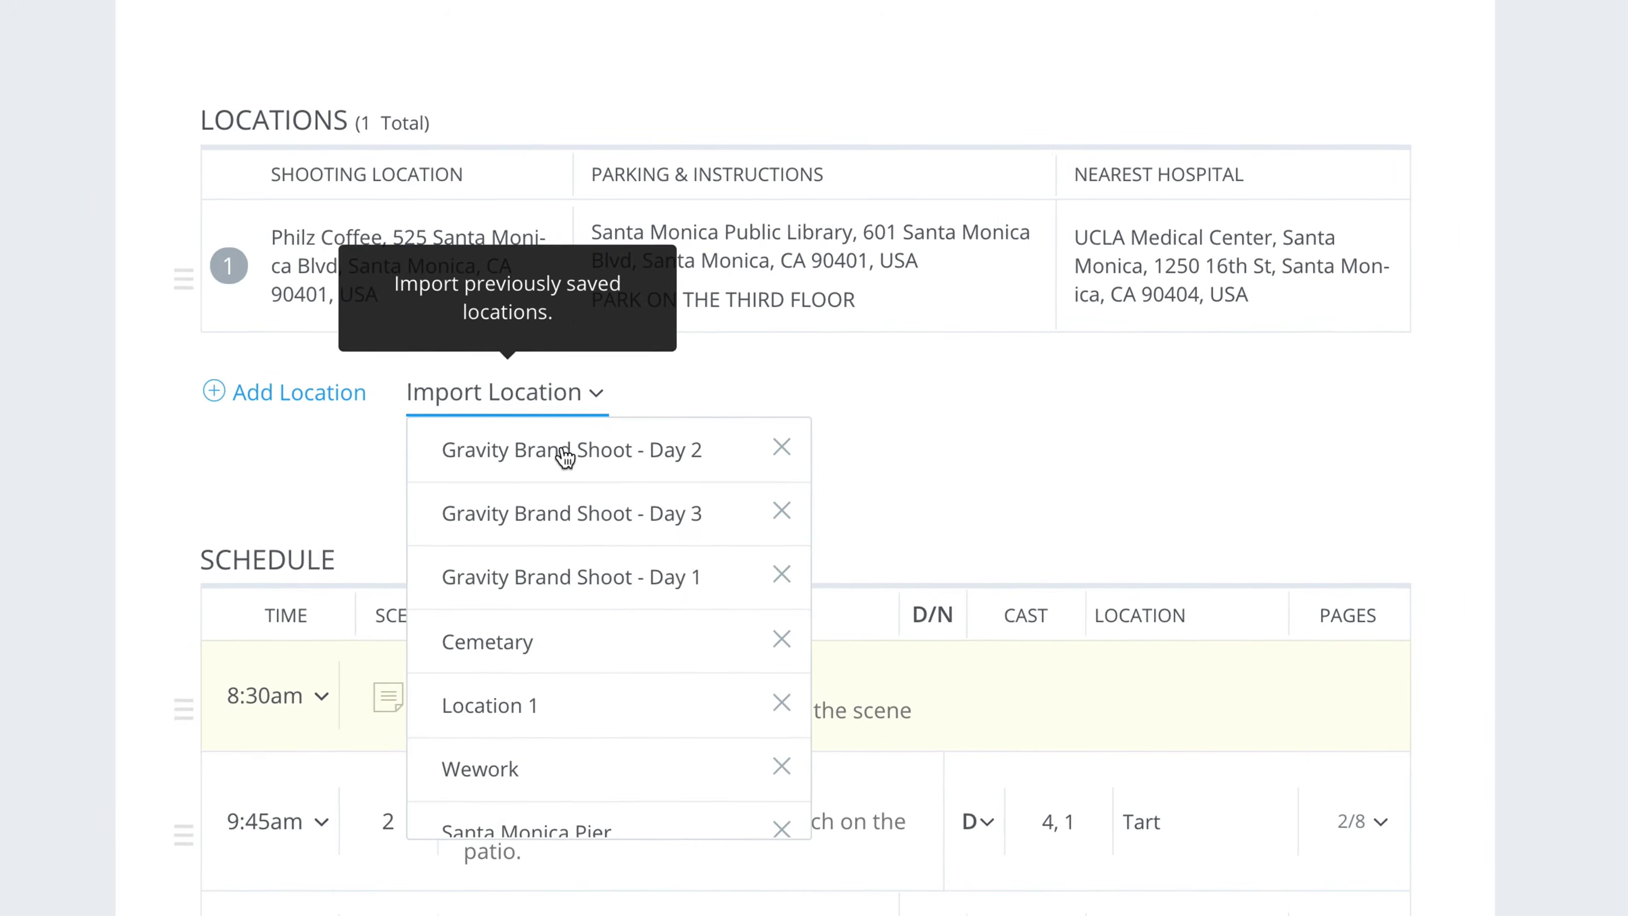
pyautogui.scroll(-5, 564, 456)
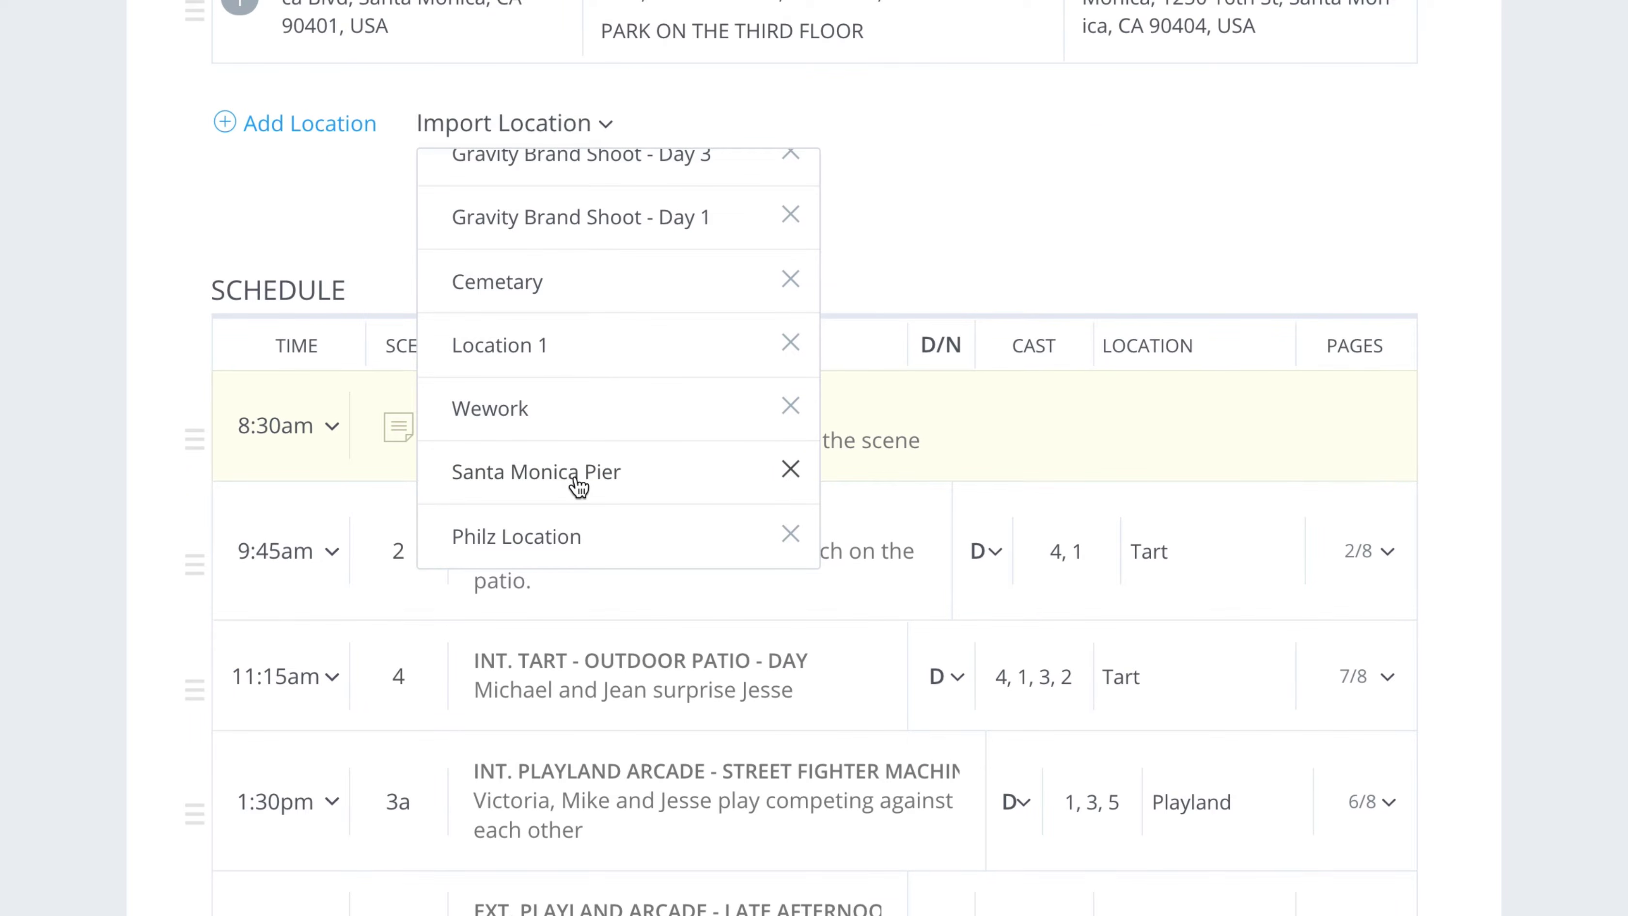
pyautogui.click(577, 485)
pyautogui.scroll(3, 624, 276)
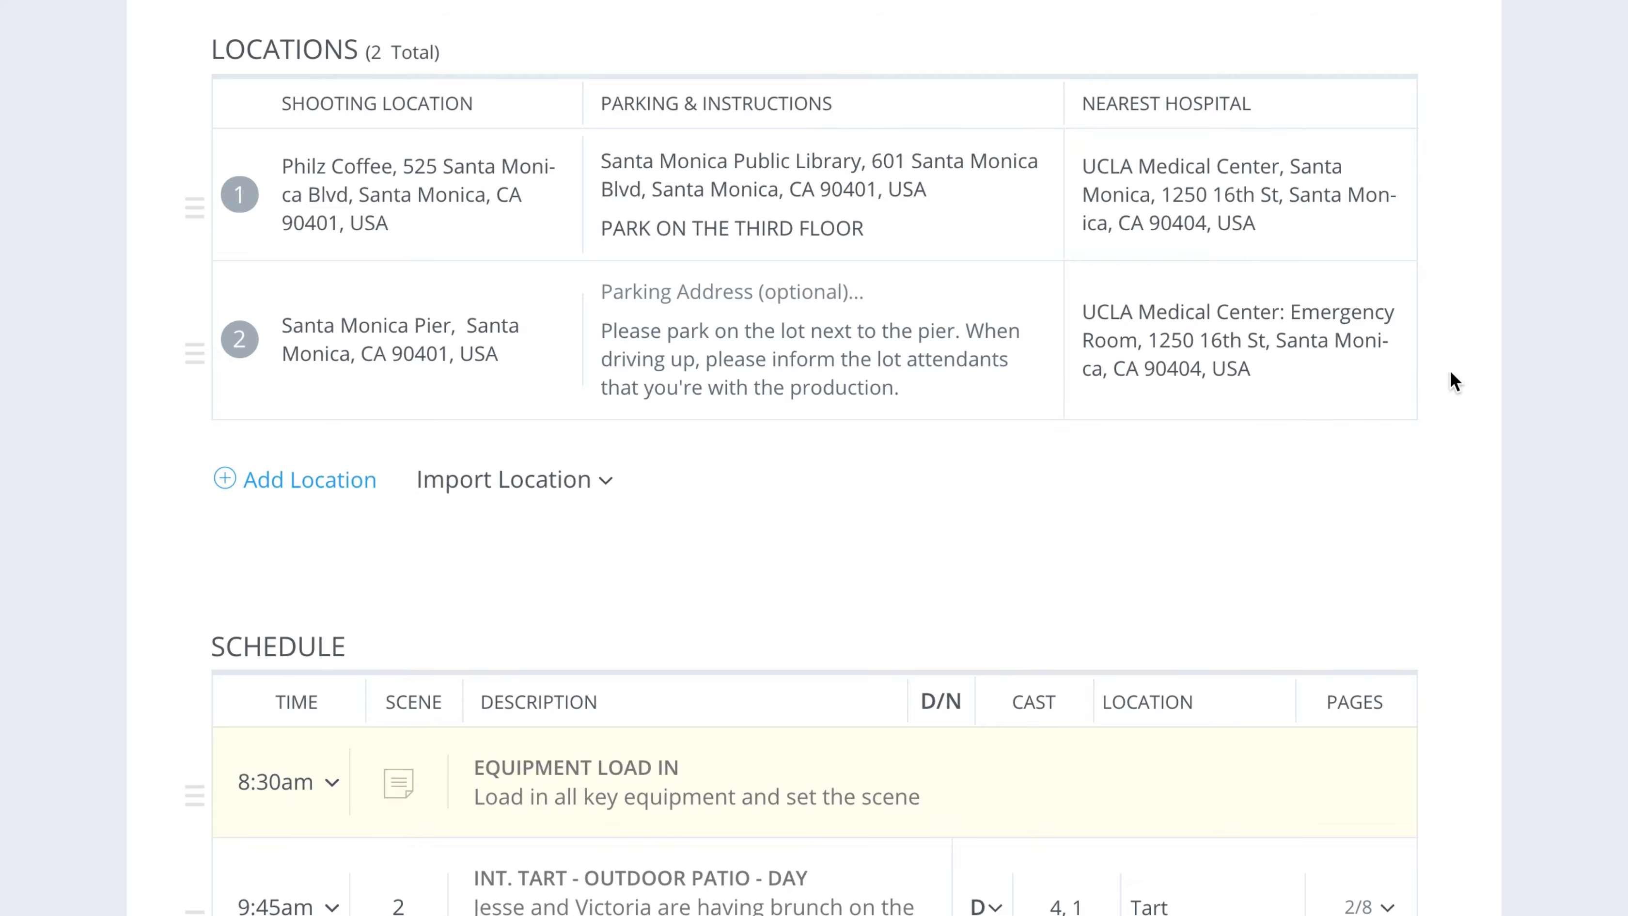
pyautogui.click(1443, 376)
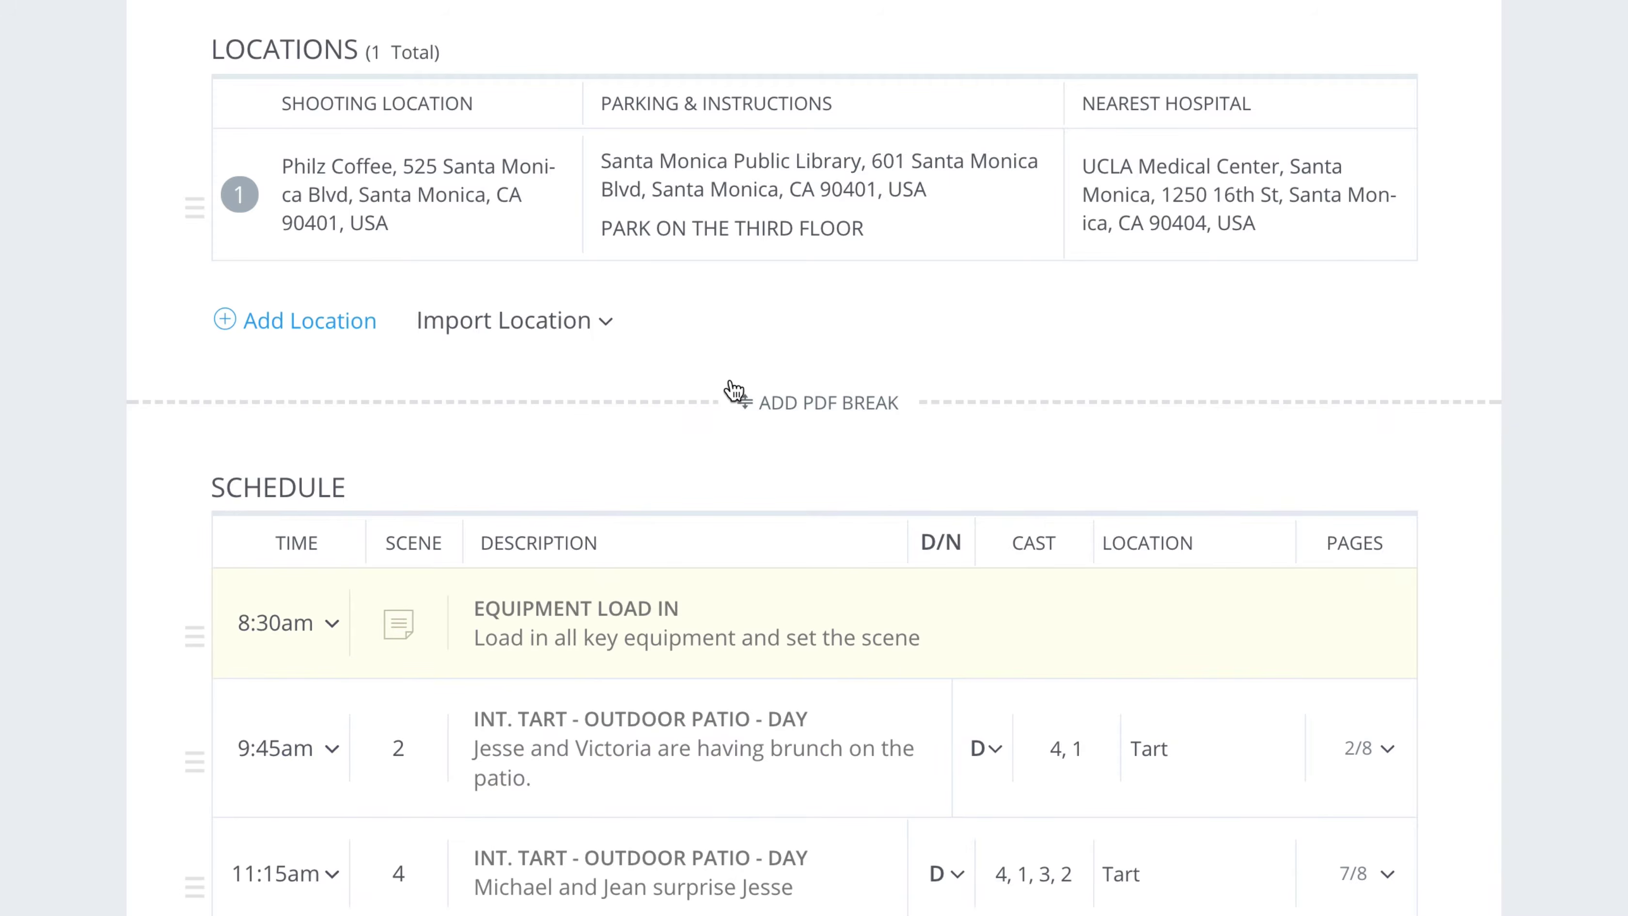
# - Raise the hour of scene 2's schedule time by one and return it to 9:45am
pyautogui.scroll(-3, 732, 389)
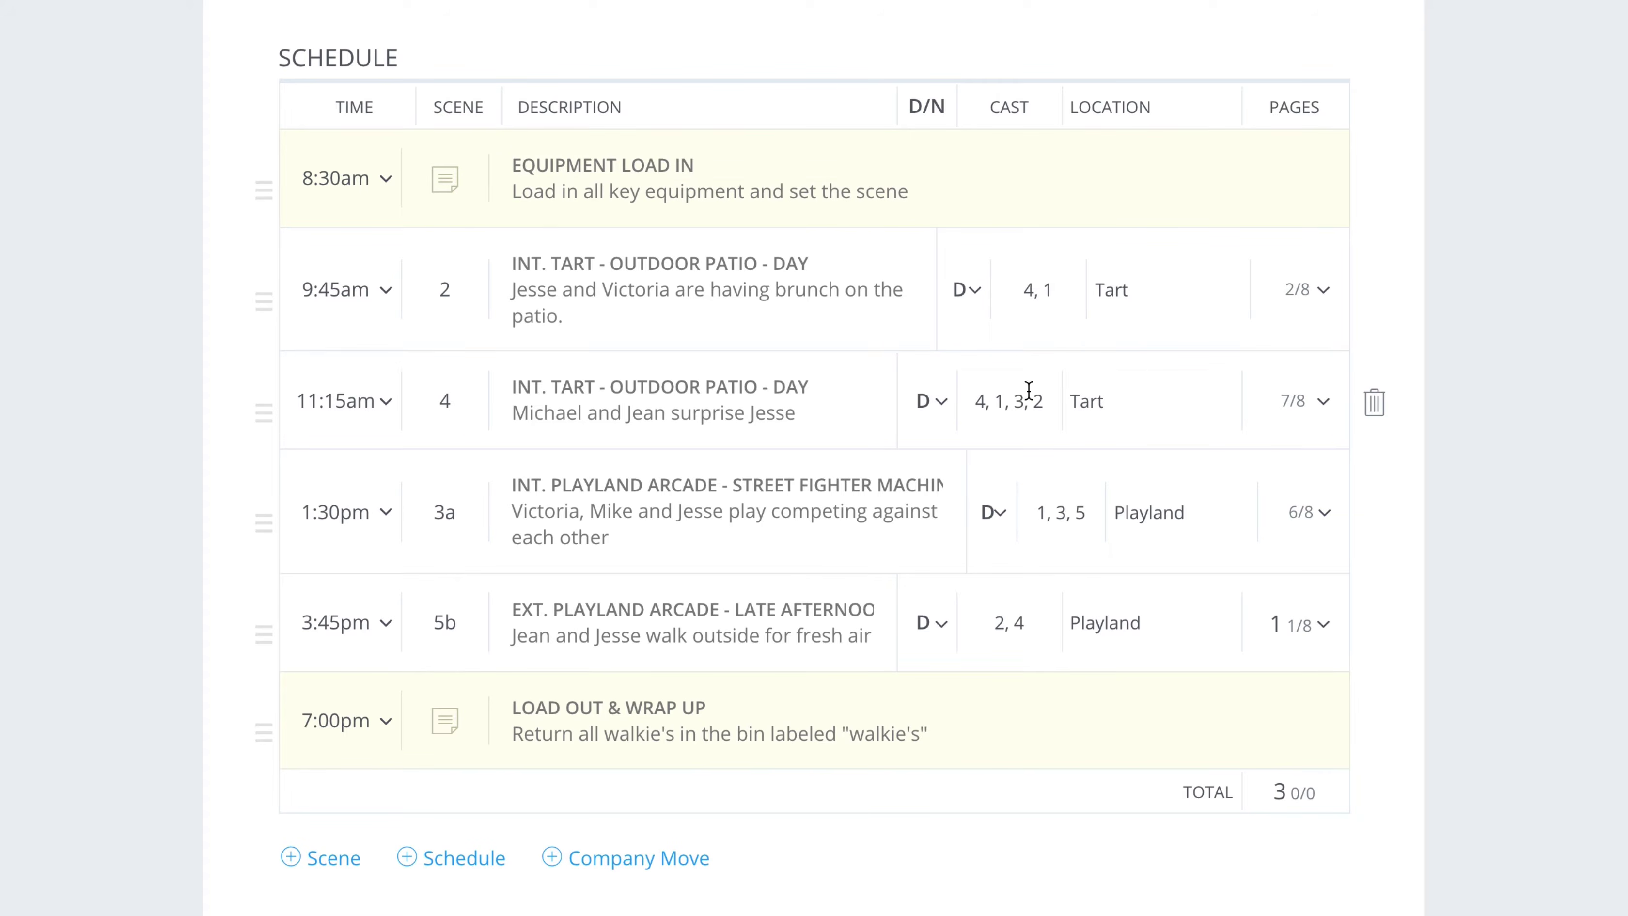
pyautogui.click(377, 293)
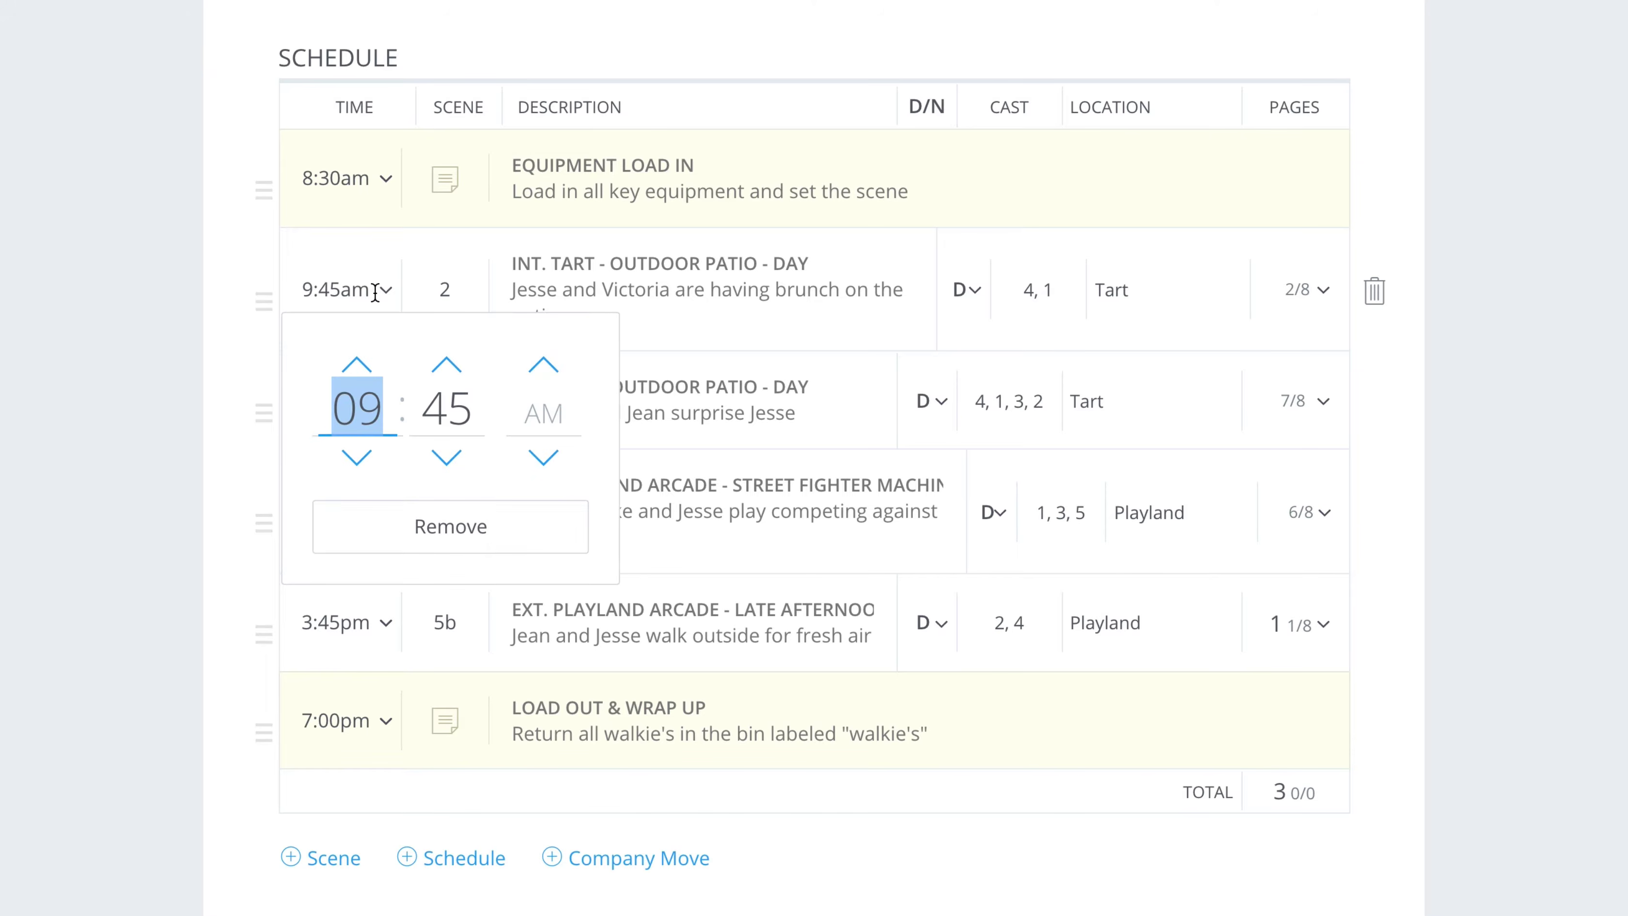
pyautogui.click(359, 363)
pyautogui.click(355, 457)
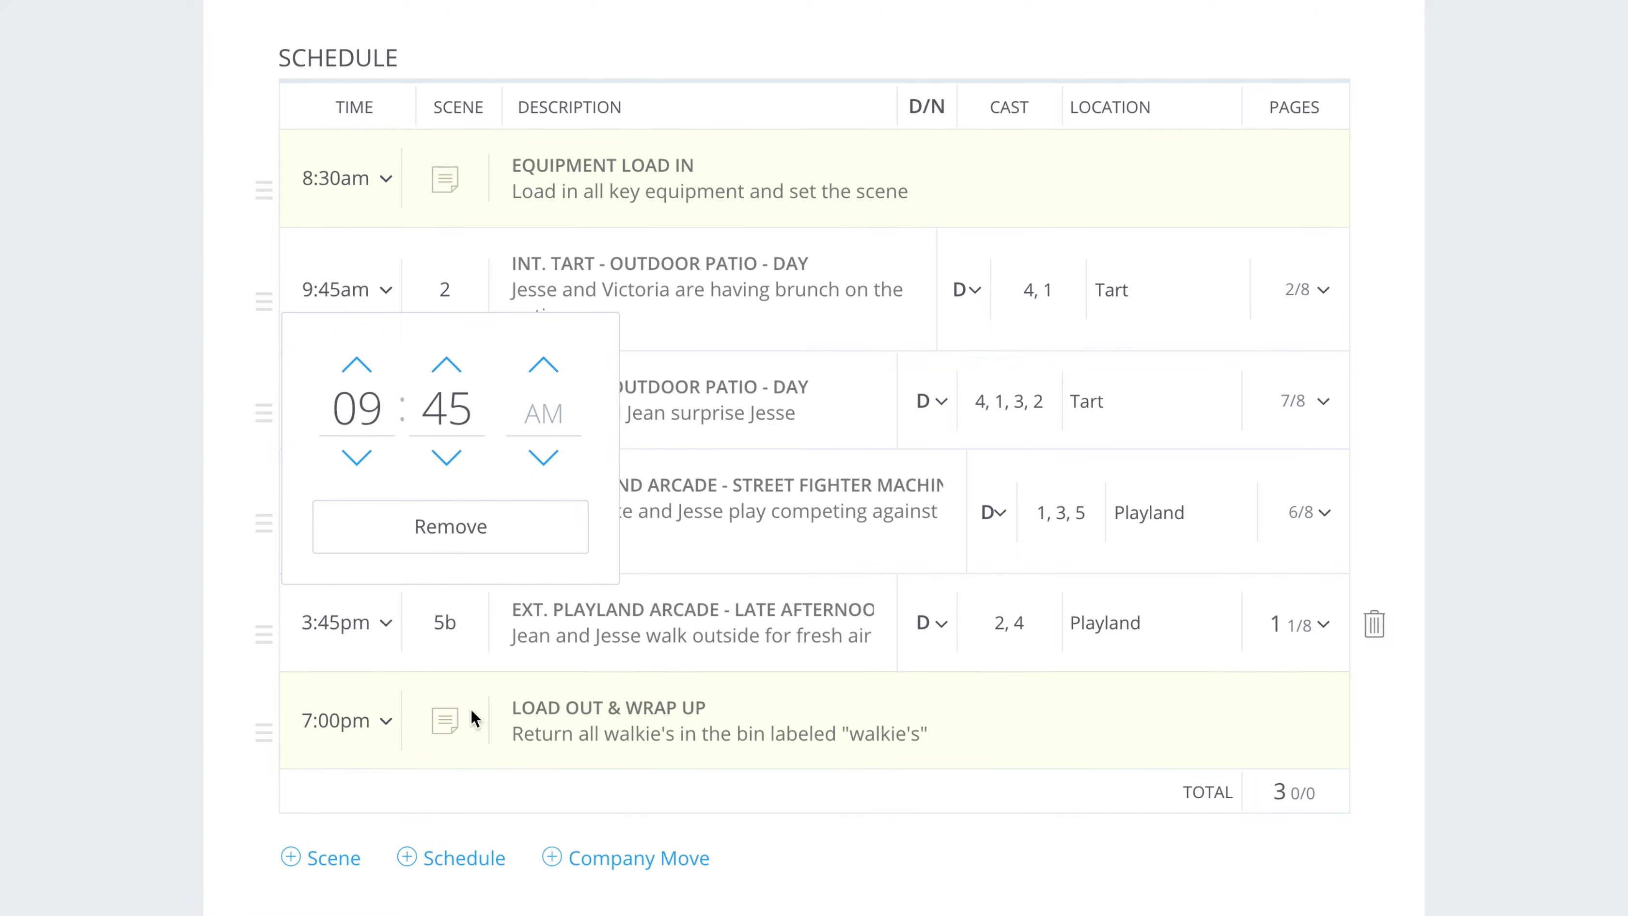
pyautogui.click(306, 511)
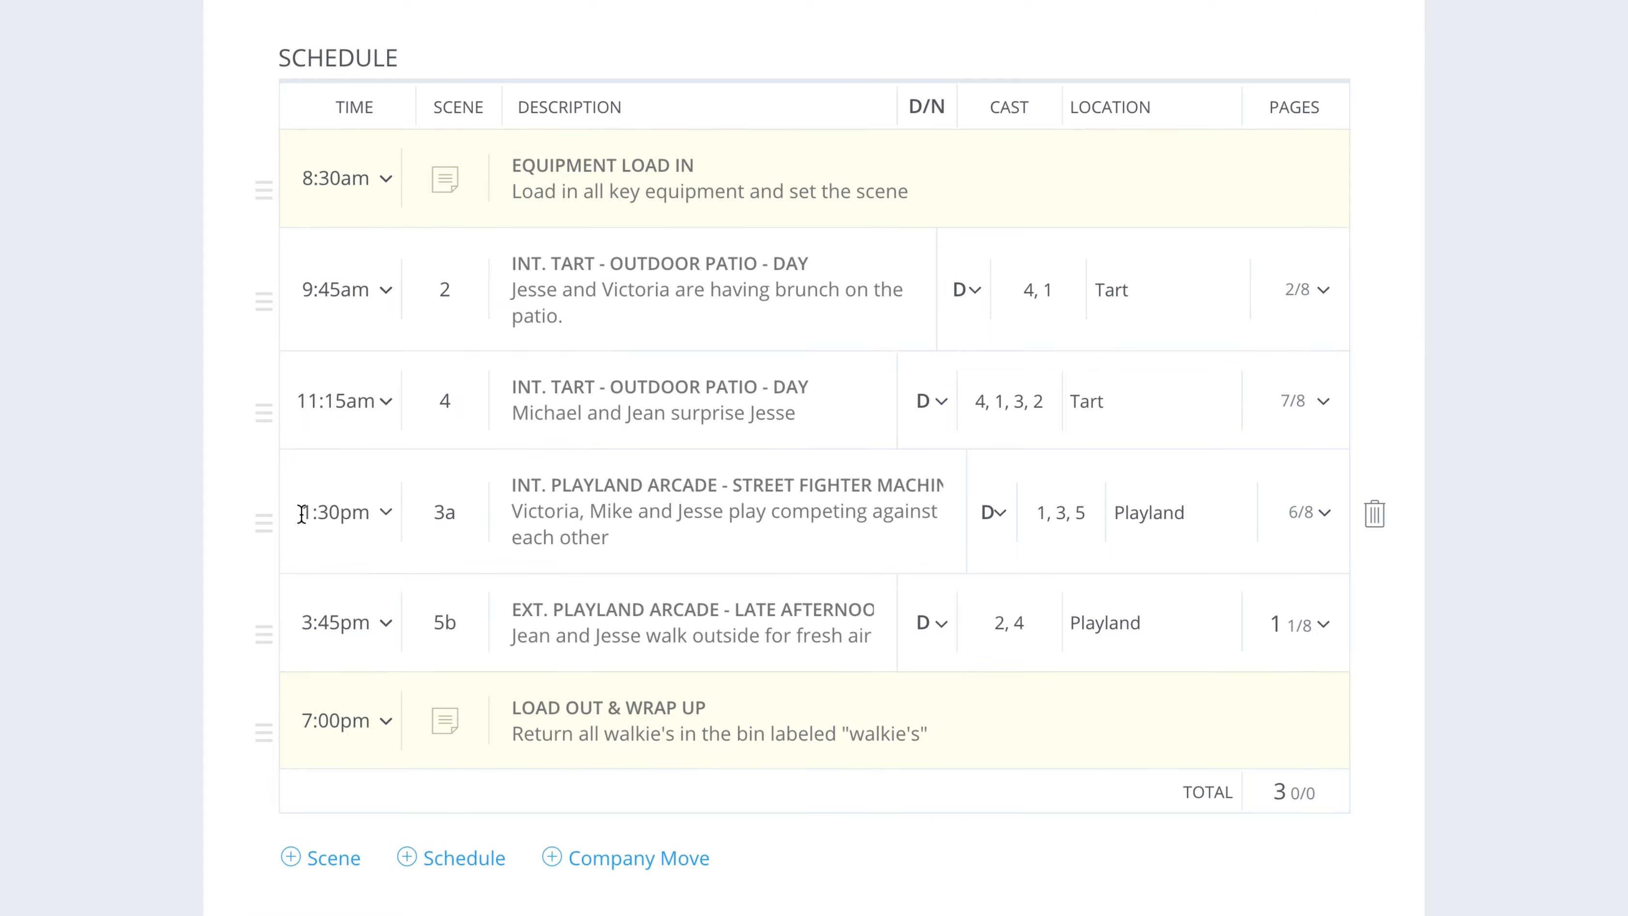
pyautogui.moveTo(264, 471); pyautogui.dragTo(272, 531)
# - Add a schedule item titled "LUNCH" with the description "Vegan options will be available"
pyautogui.scroll(-2, 416, 846)
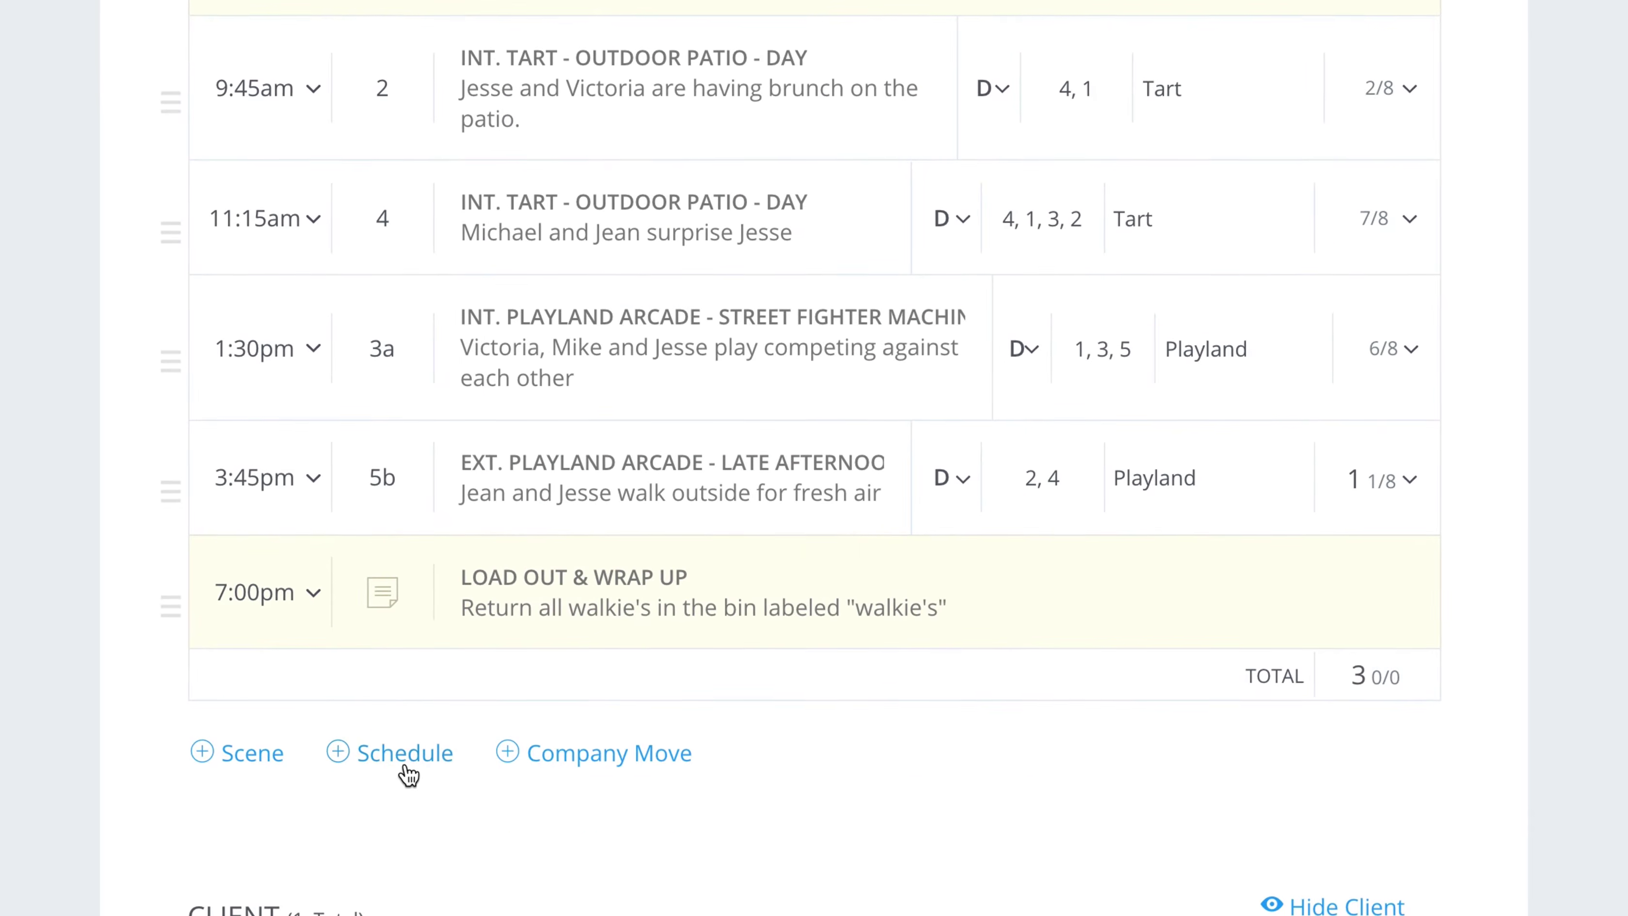
pyautogui.click(407, 775)
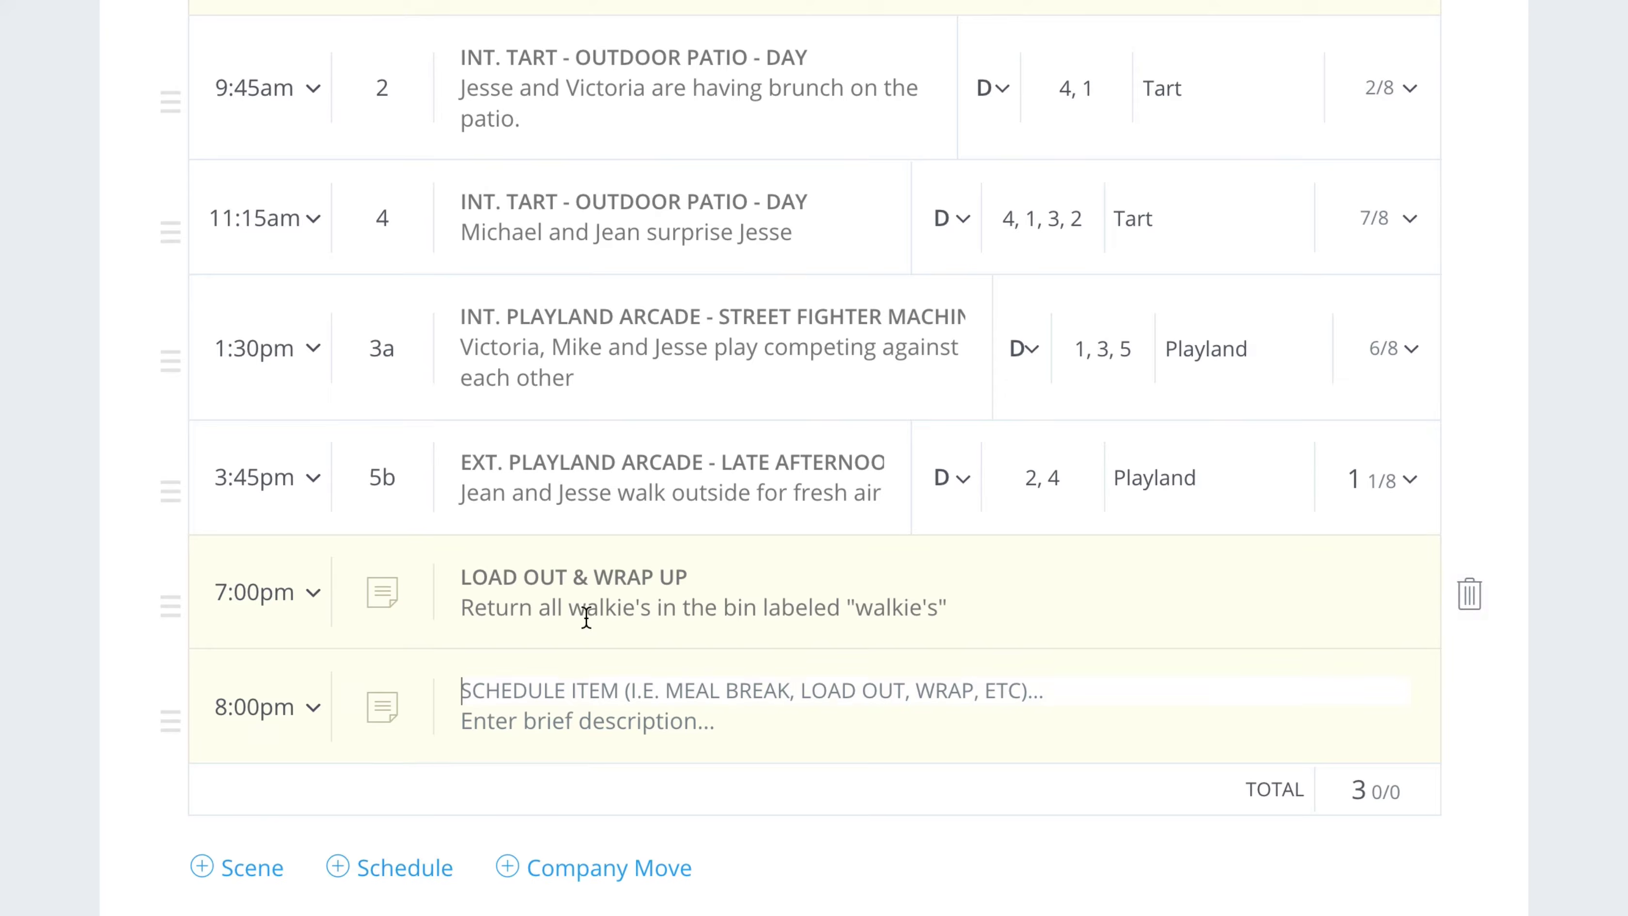
pyautogui.click(570, 676)
pyautogui.write('LUNCH')
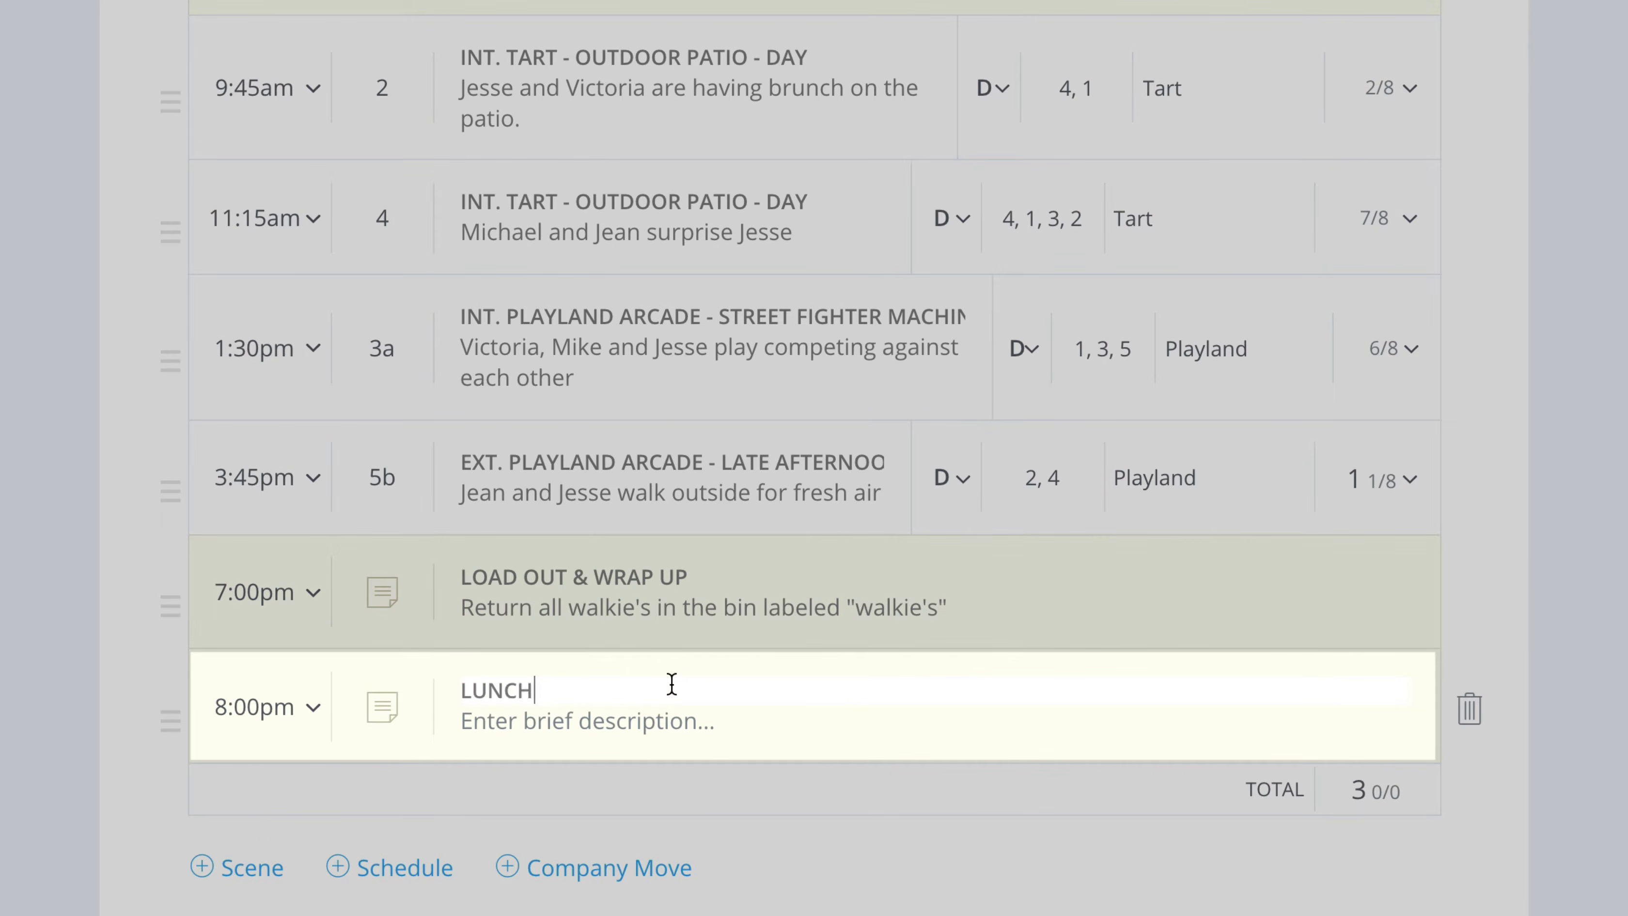
pyautogui.click(693, 714)
pyautogui.write('Vegan options will be available')
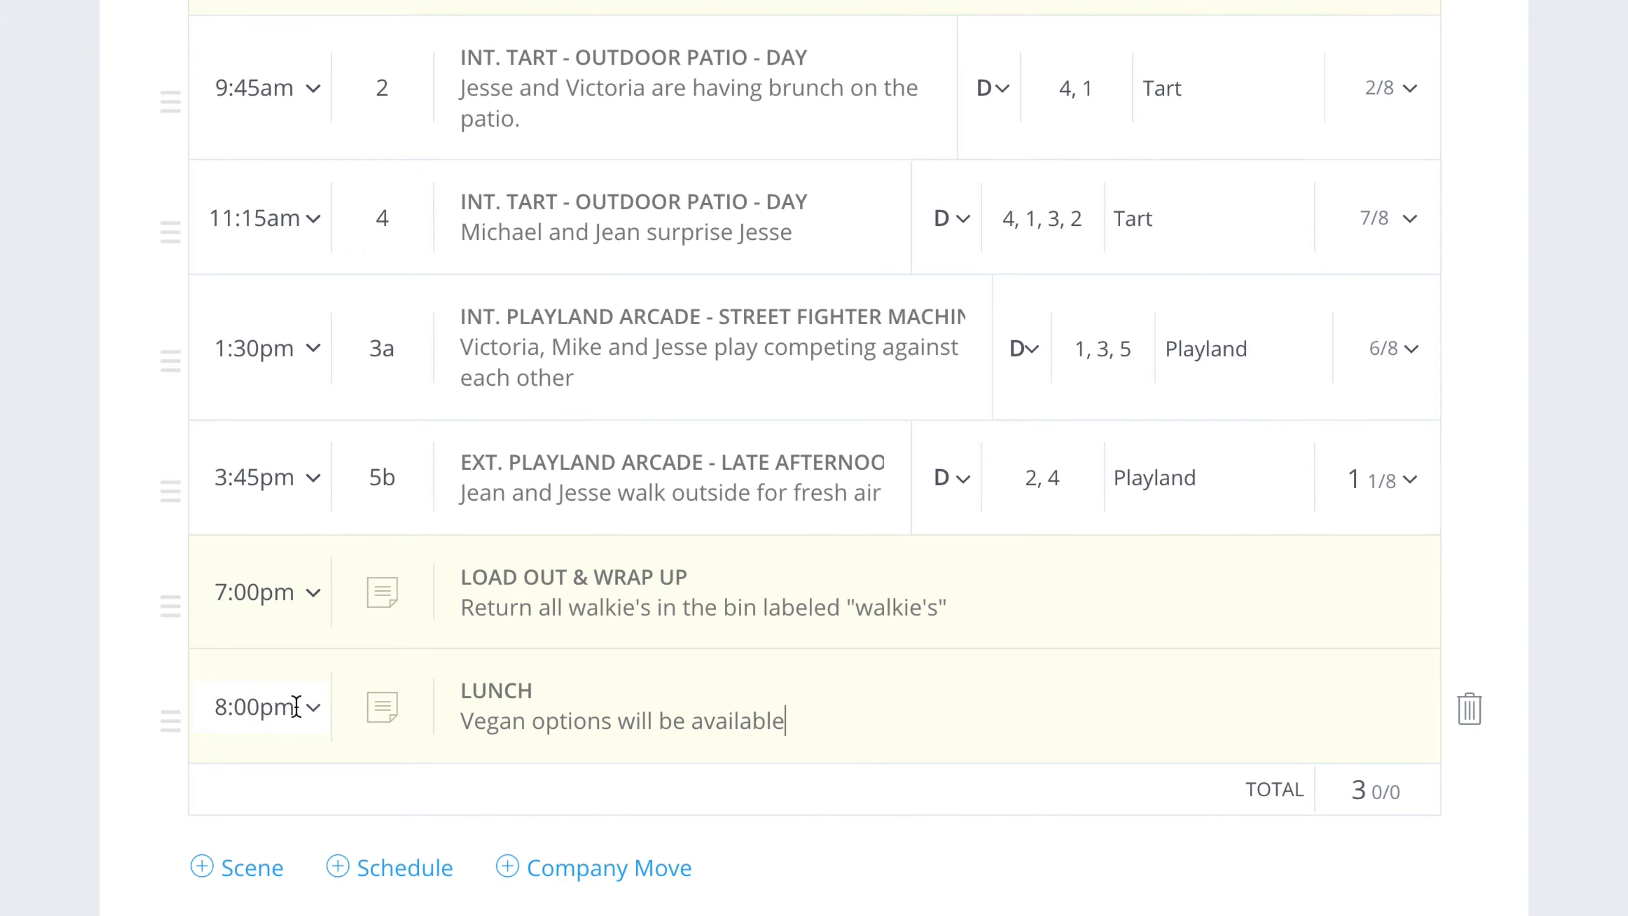
# - Set the LUNCH schedule item's time to 12:00pm and move it between scenes 4 and 3a
pyautogui.click(295, 708)
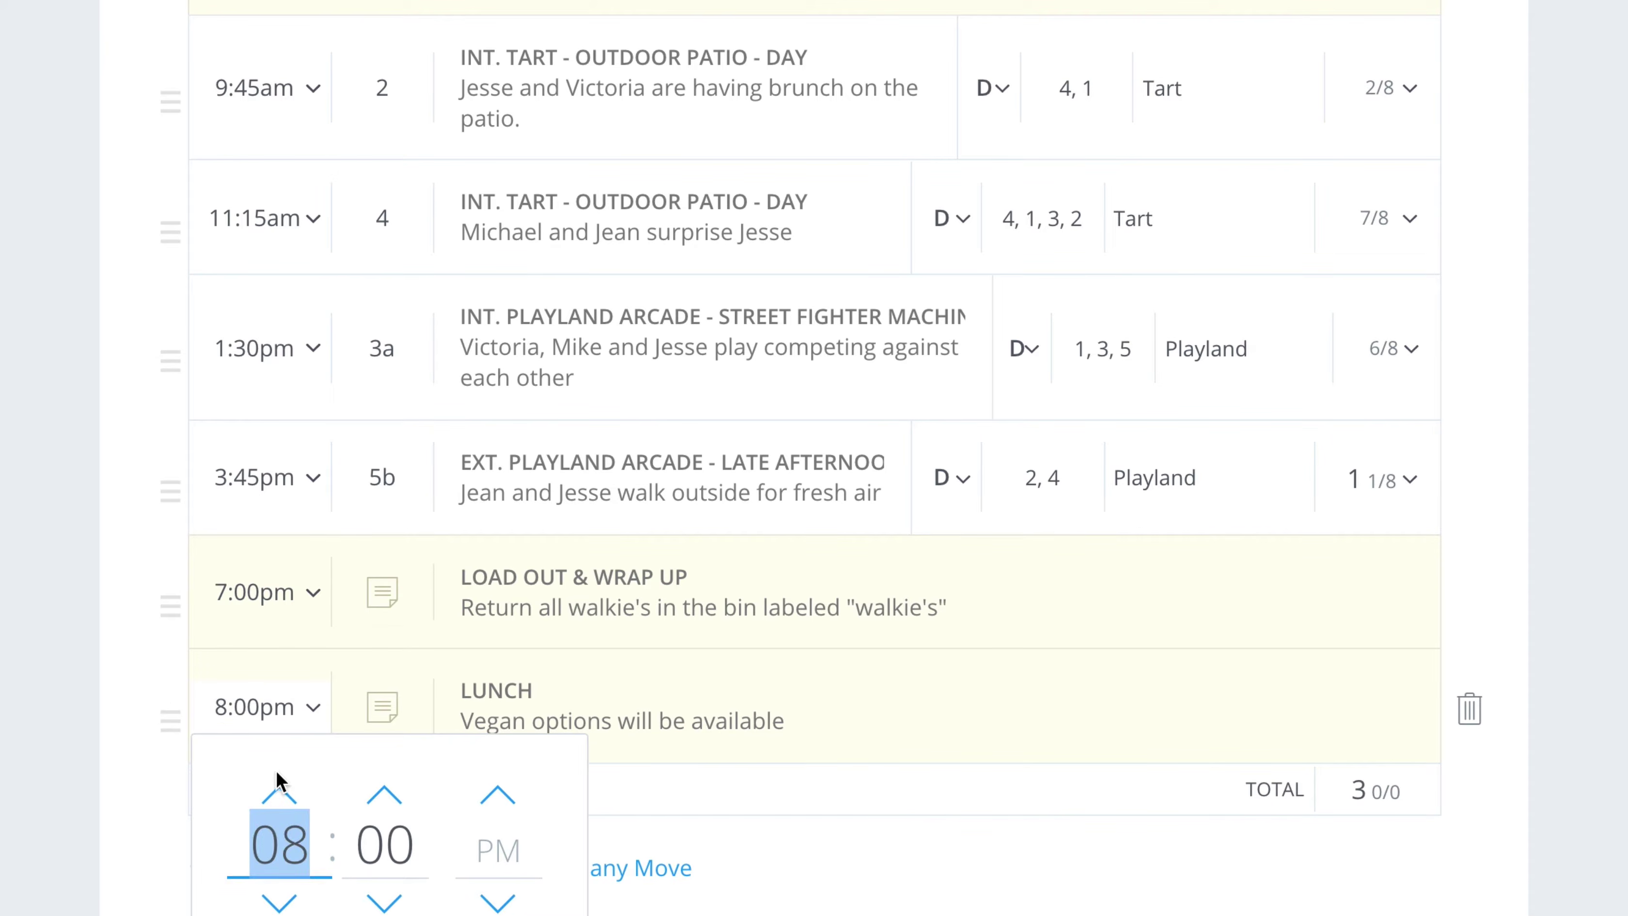
pyautogui.click(278, 793)
pyautogui.click(280, 902)
pyautogui.click(280, 901)
pyautogui.click(280, 902)
pyautogui.click(280, 902)
pyautogui.click(280, 901)
pyautogui.click(280, 902)
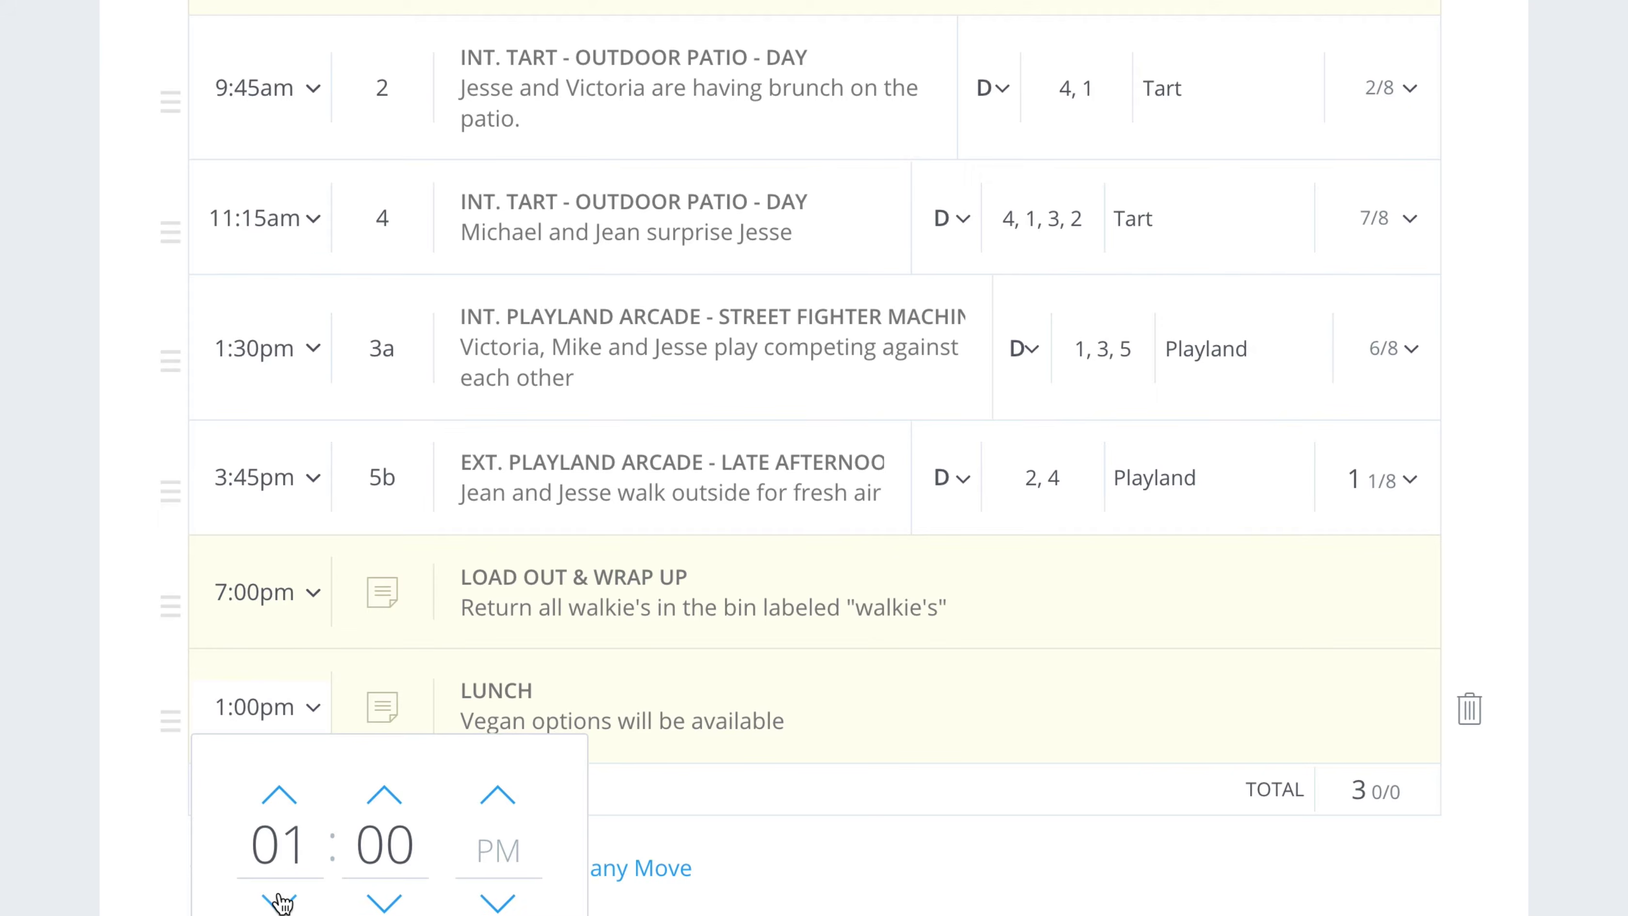
pyautogui.click(280, 902)
pyautogui.moveTo(170, 720); pyautogui.dragTo(169, 381)
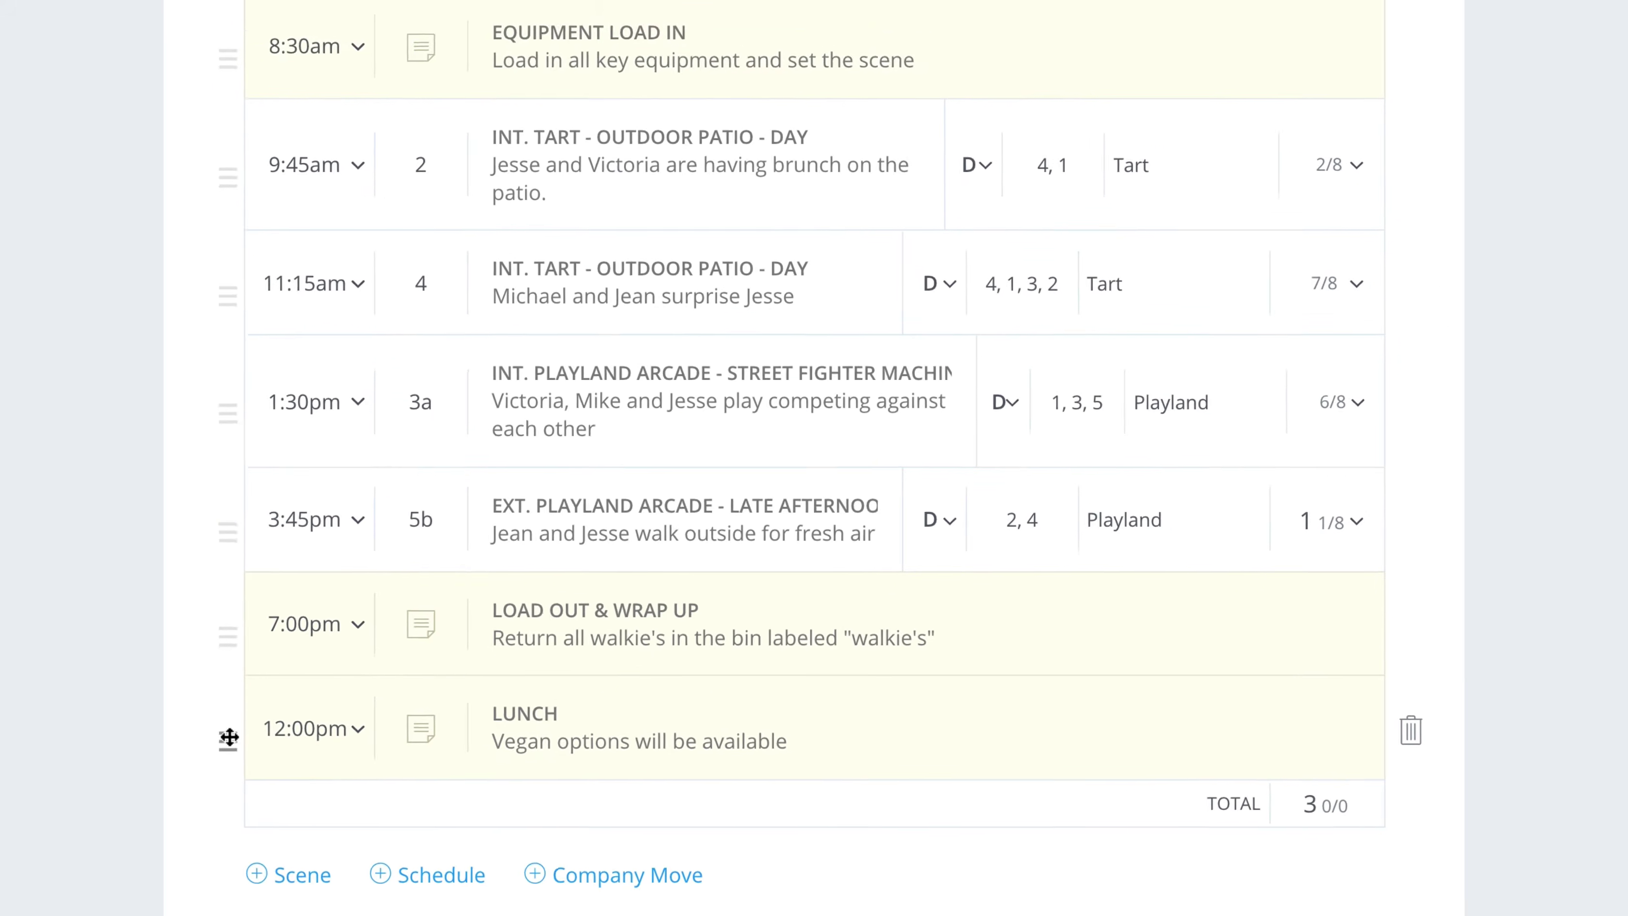
pyautogui.moveTo(279, 474); pyautogui.dragTo(291, 446)
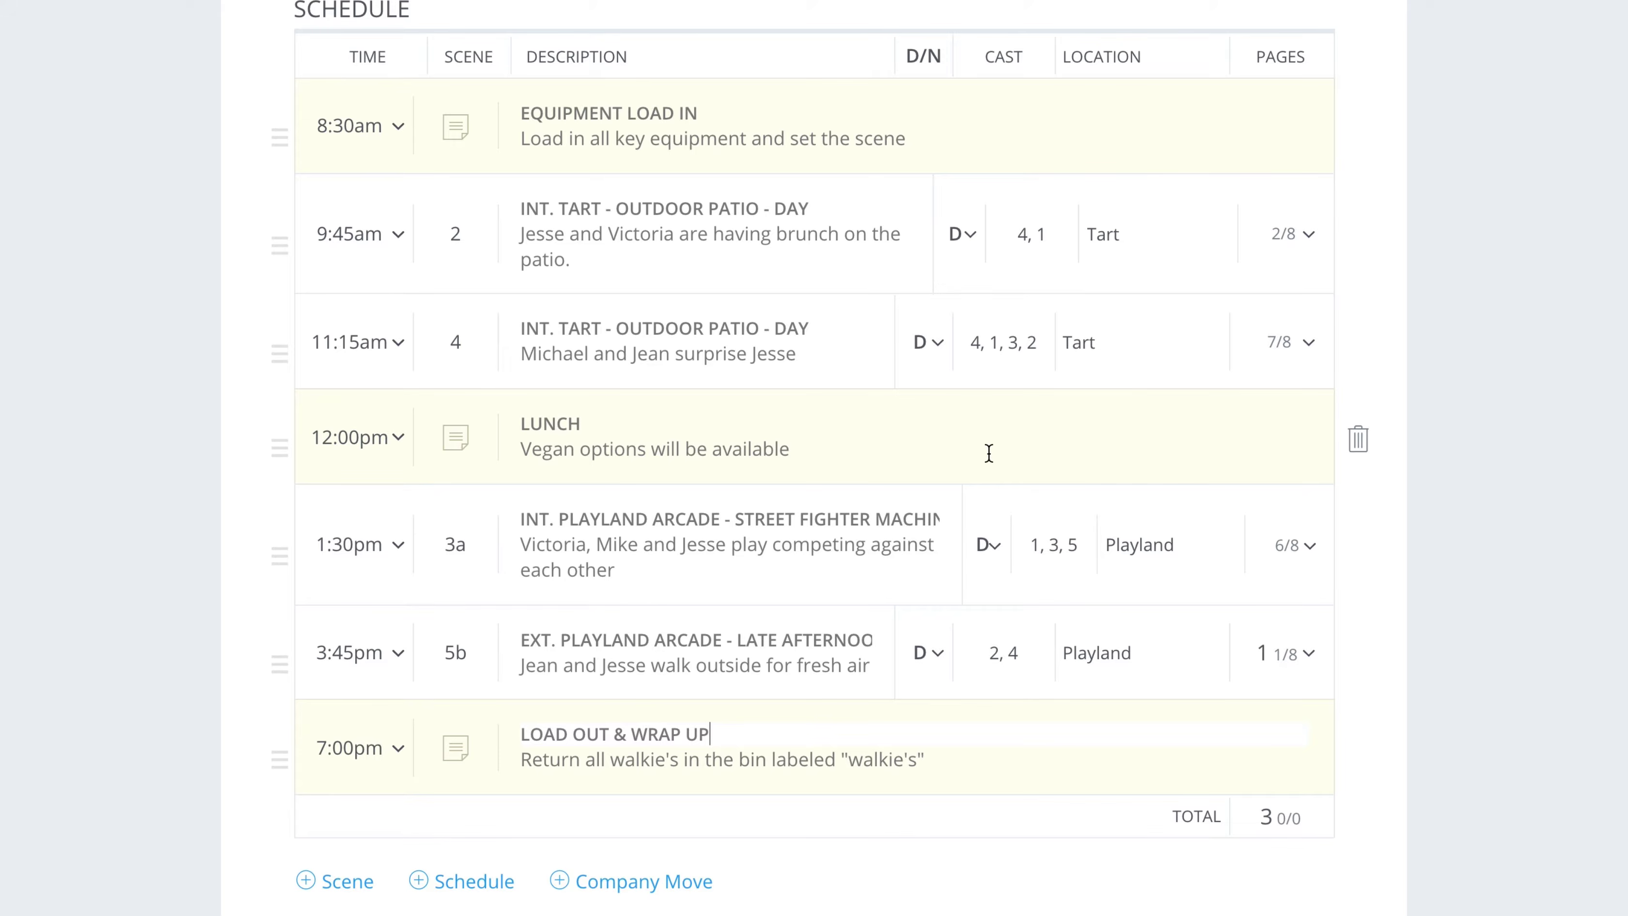
# - Set the client manager's call time to 8:00am and switch it back to On Call
pyautogui.scroll(-4, 988, 452)
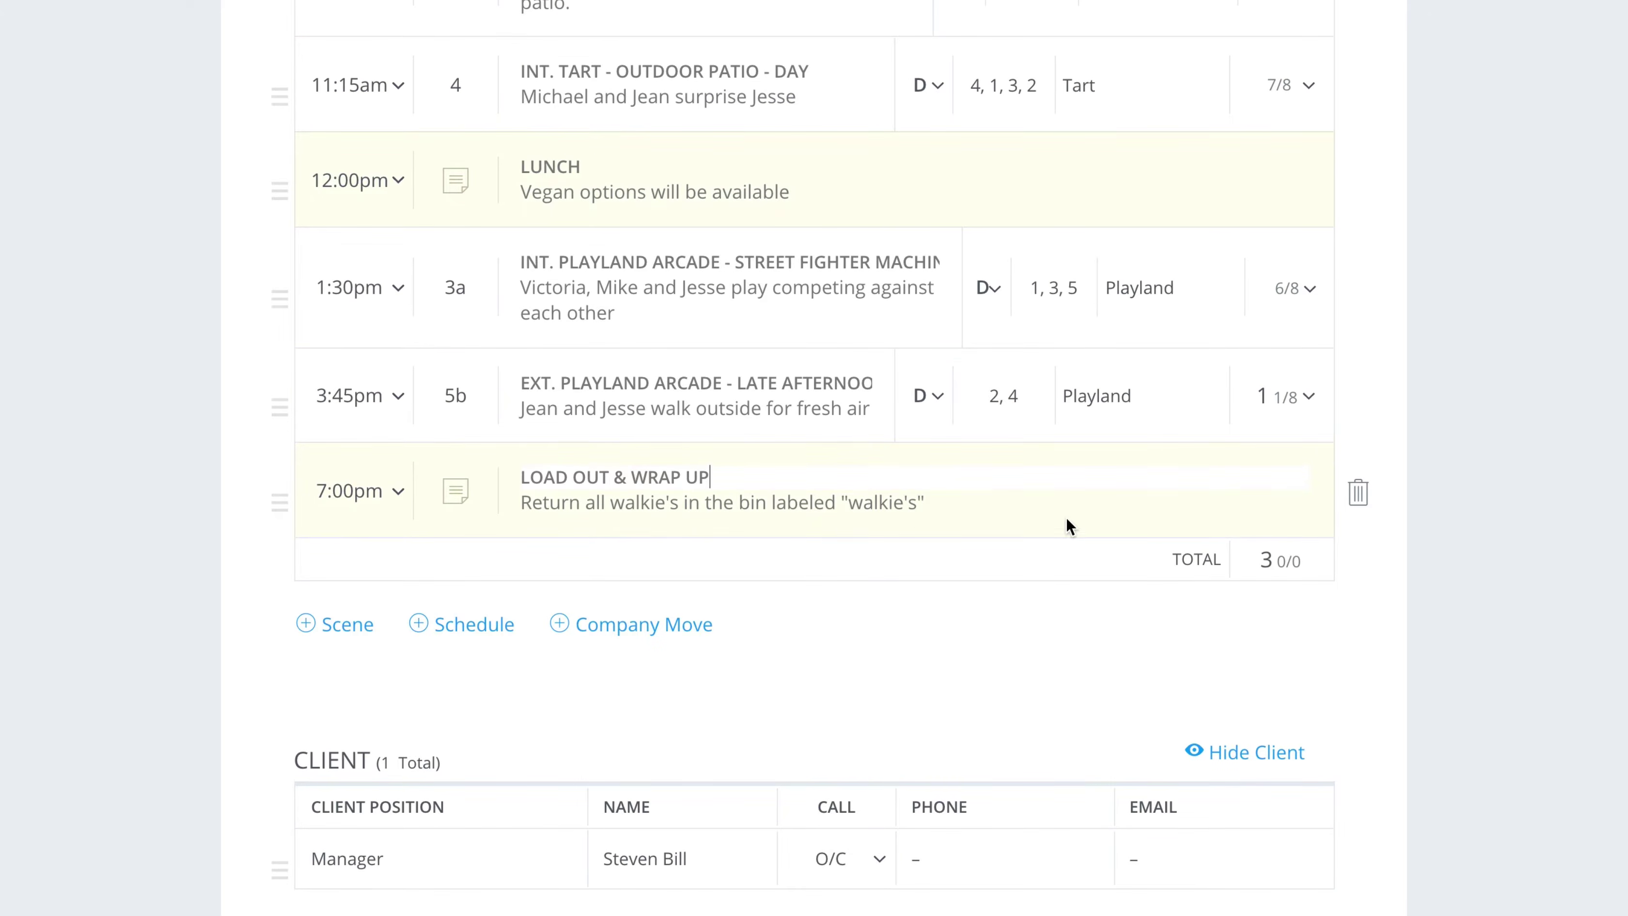
pyautogui.scroll(4, 775, 511)
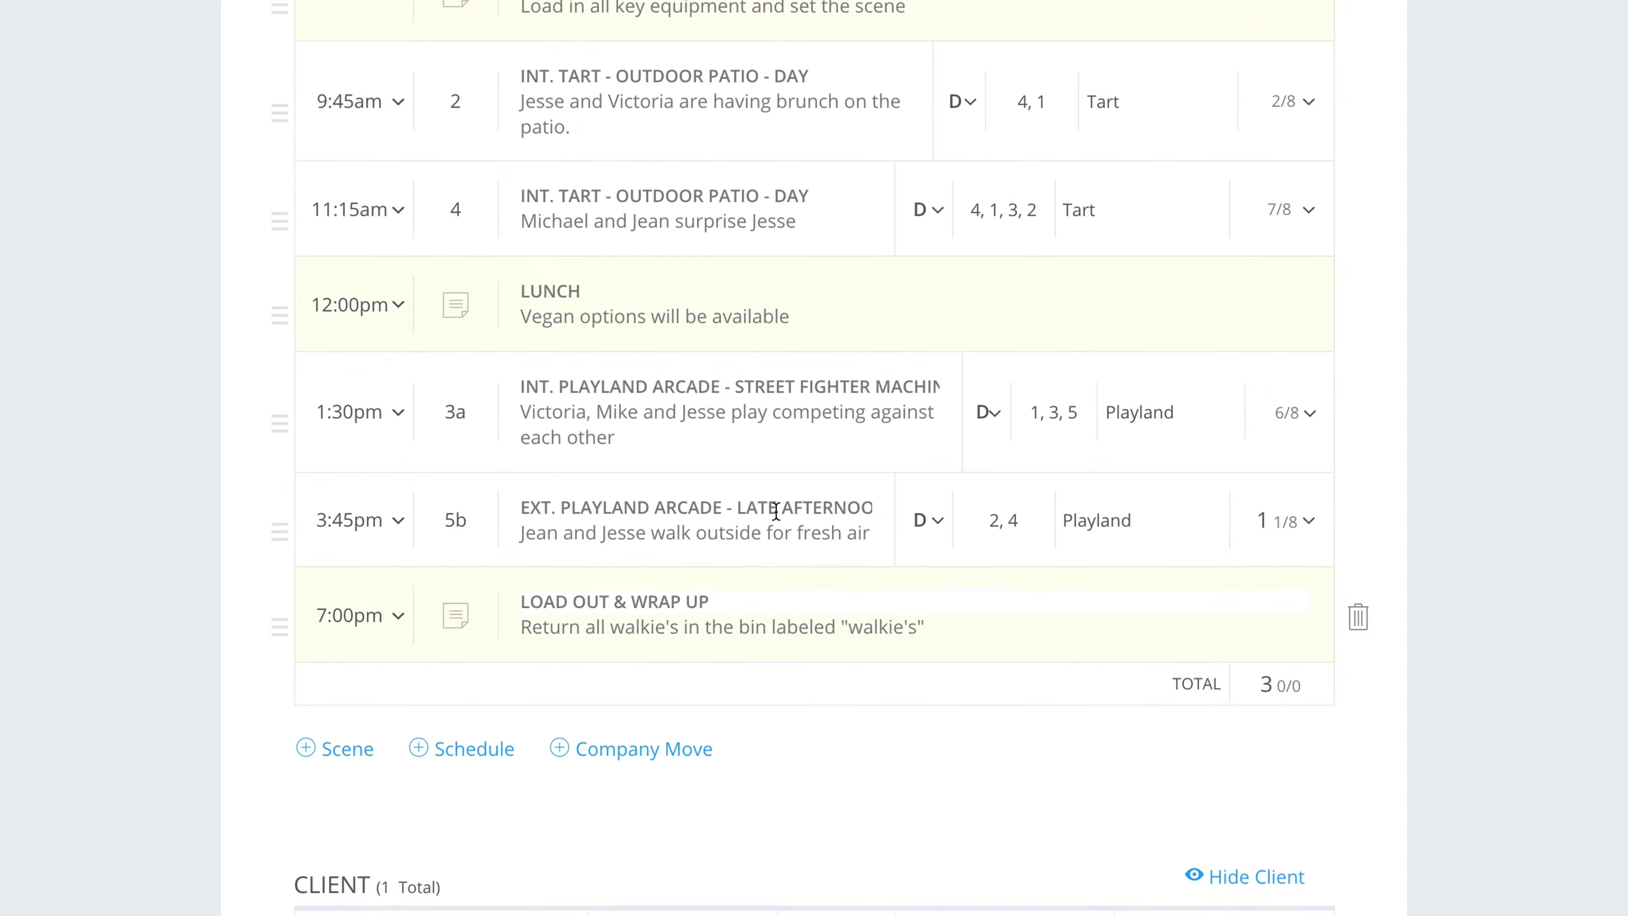
pyautogui.scroll(-7, 786, 165)
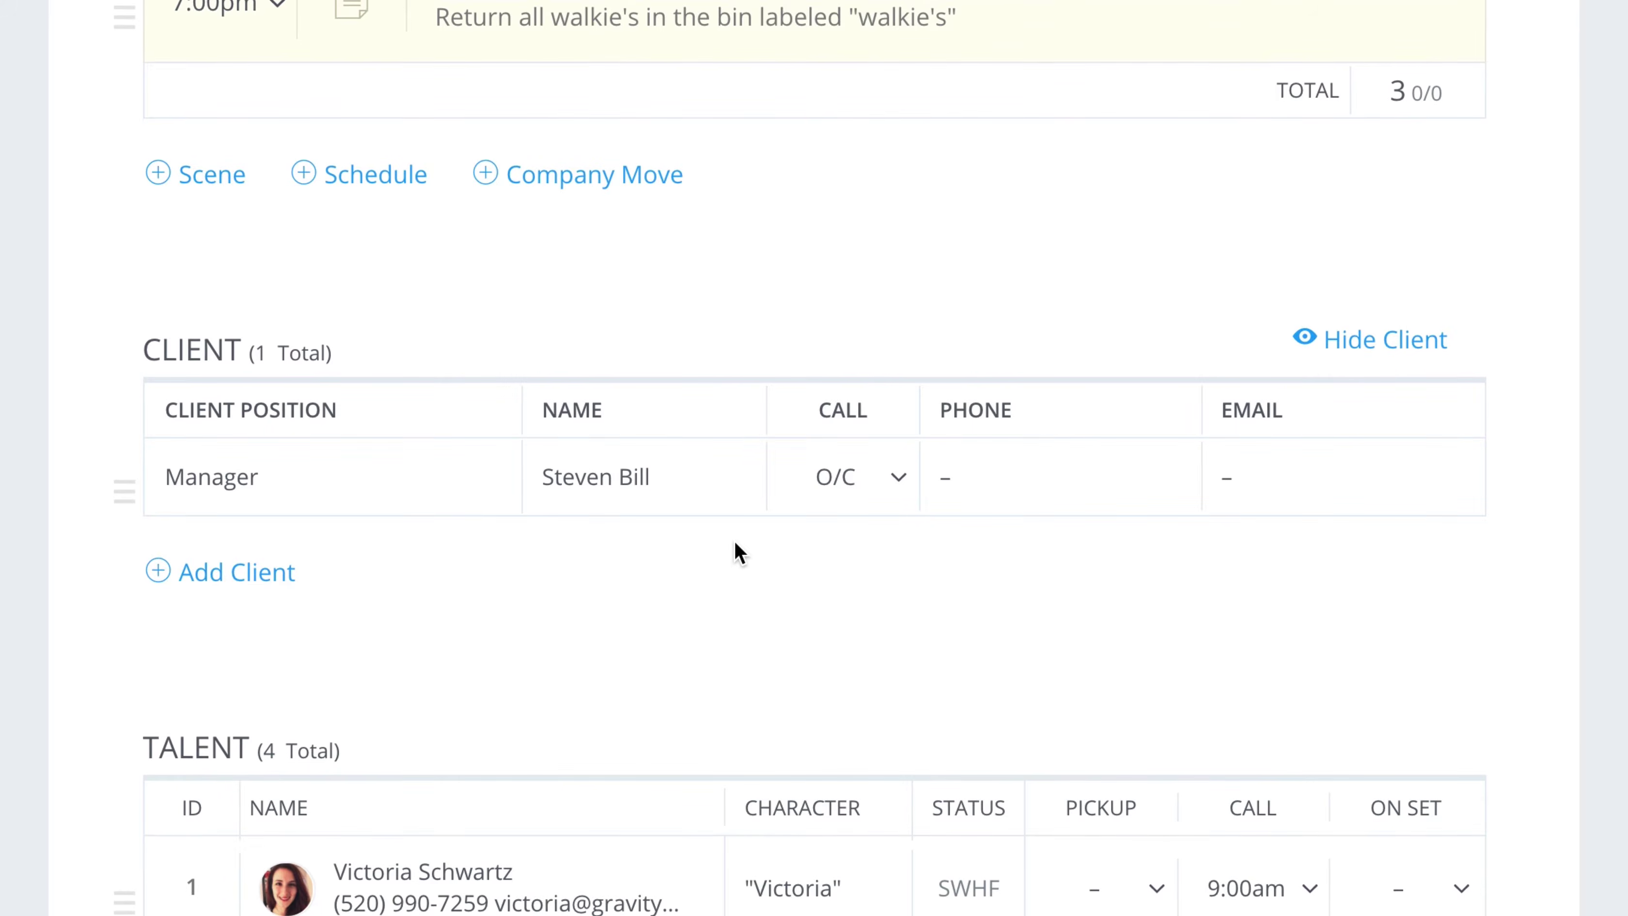
pyautogui.scroll(1, 736, 552)
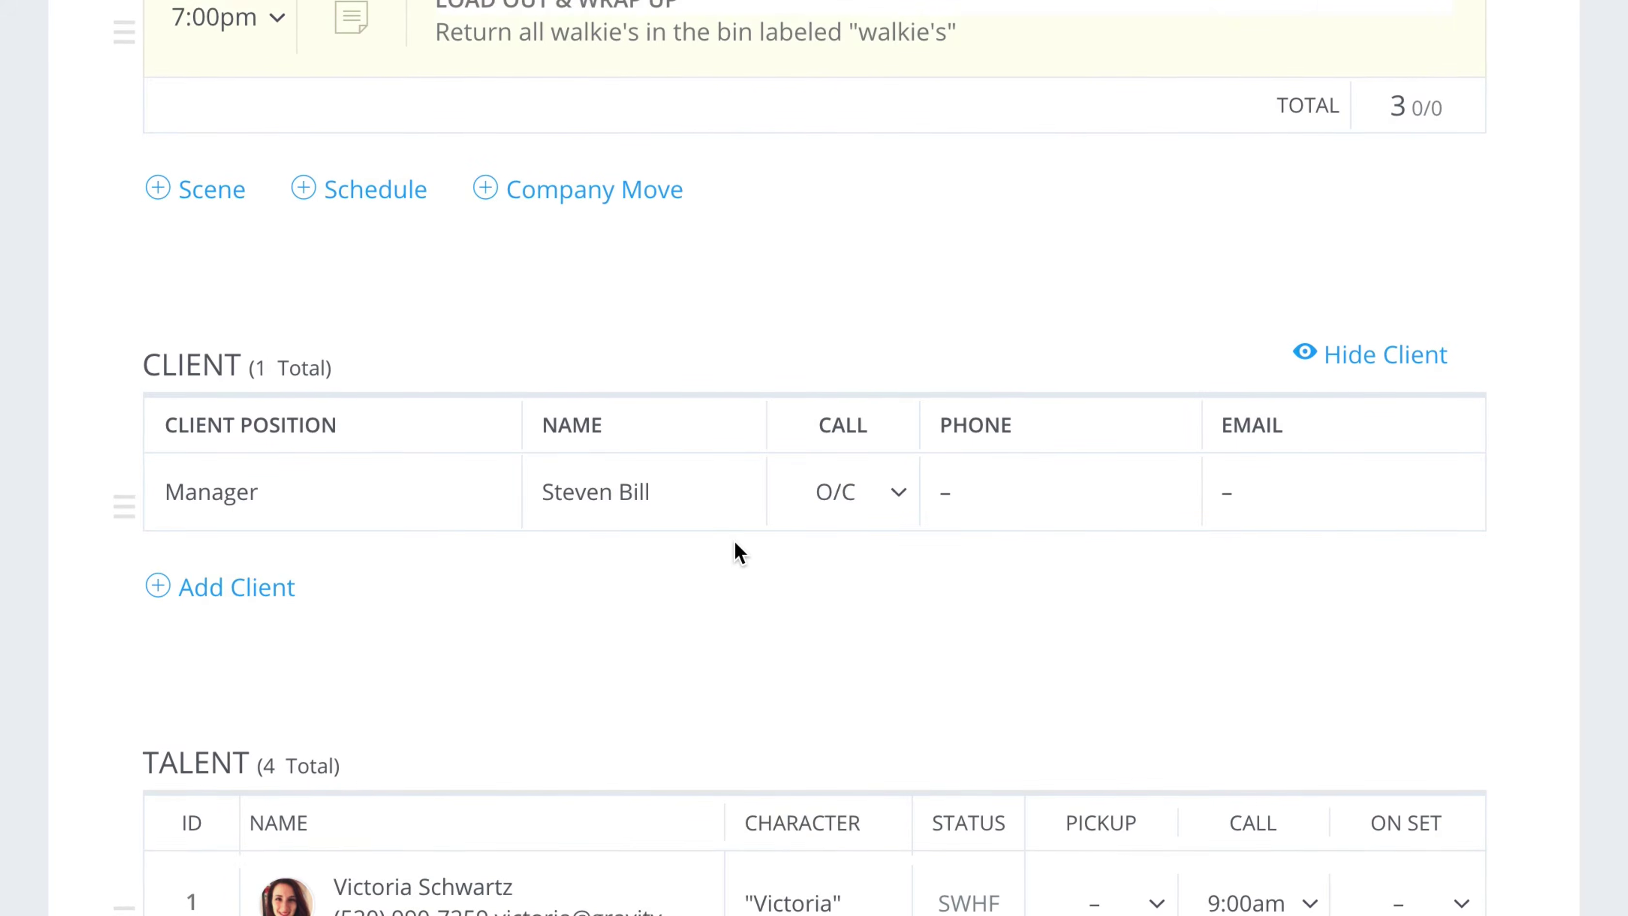
pyautogui.click(904, 492)
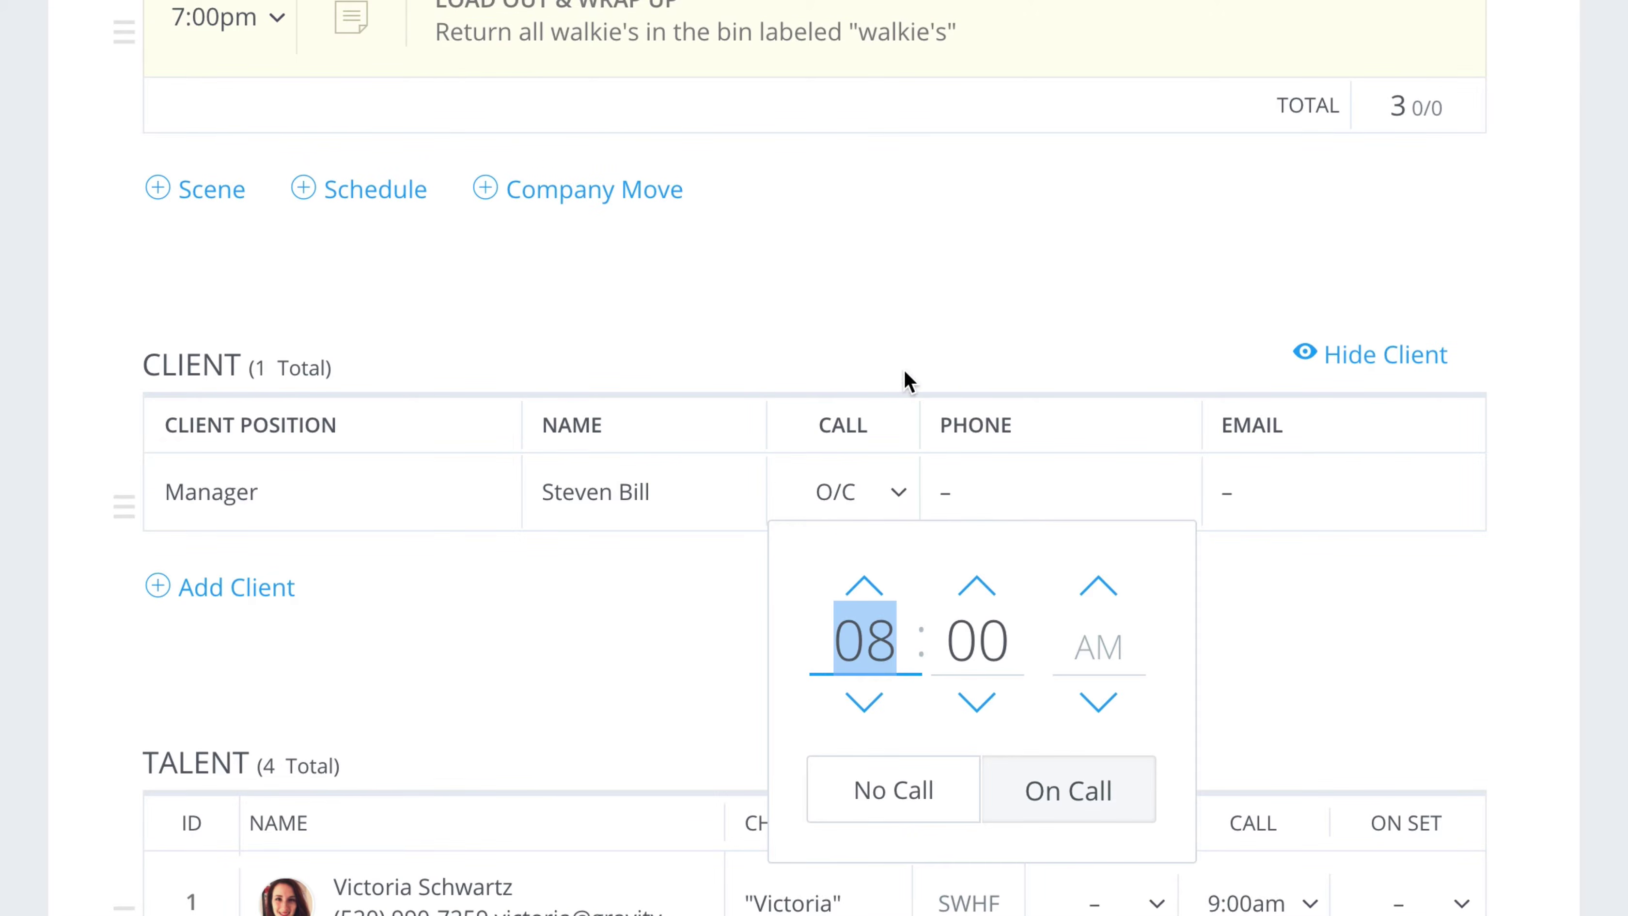
pyautogui.click(903, 369)
pyautogui.click(899, 494)
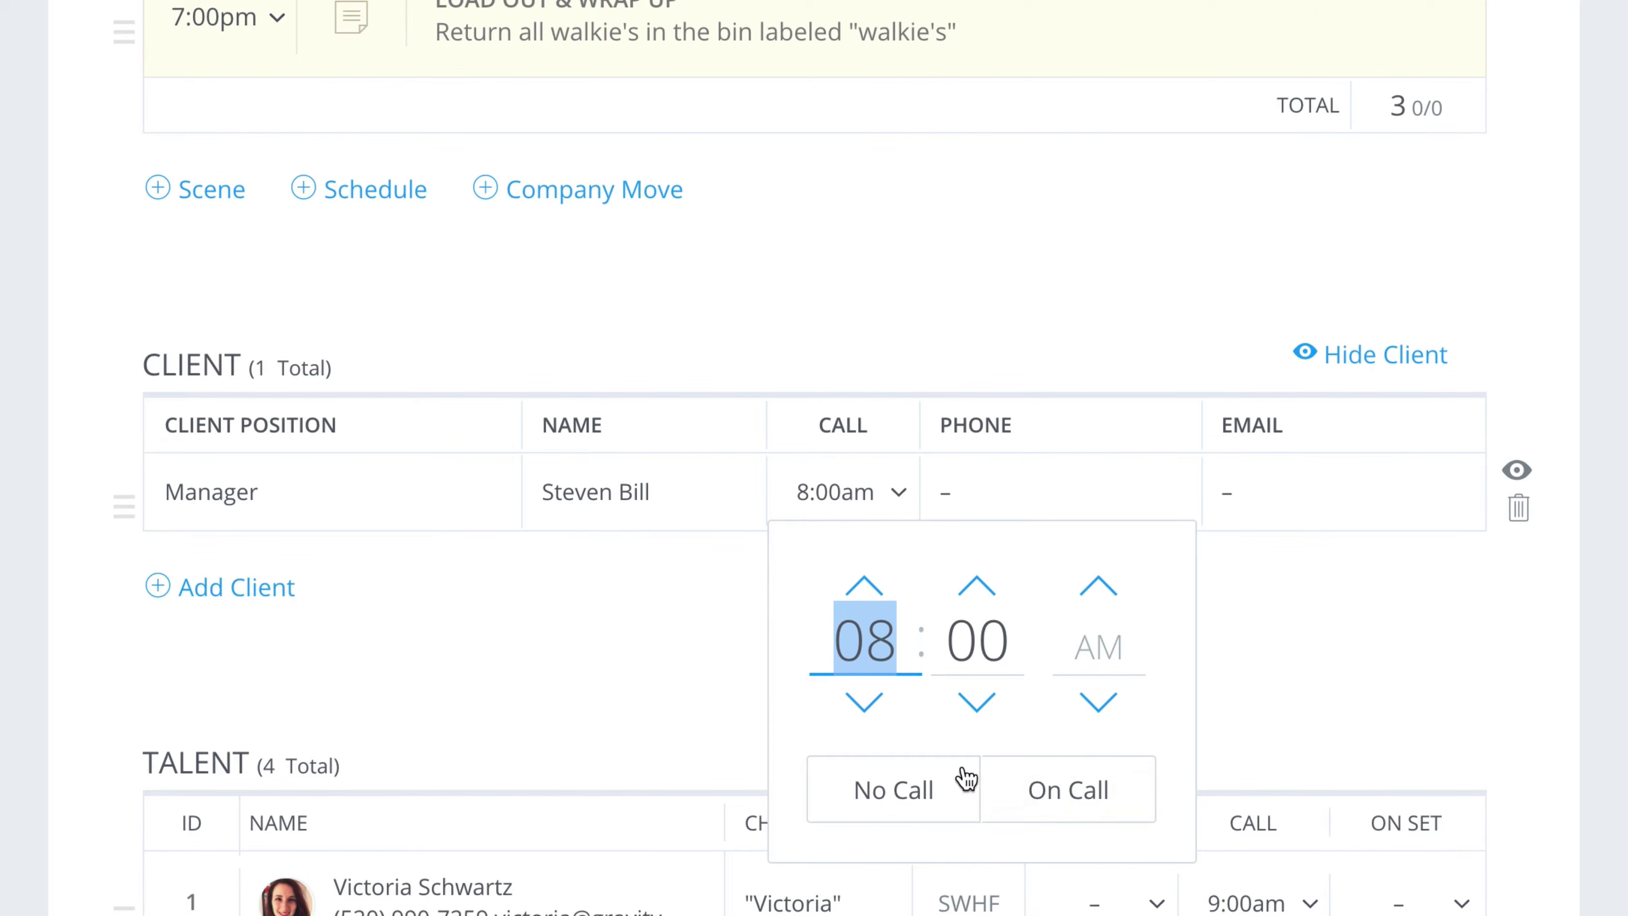
pyautogui.click(1061, 783)
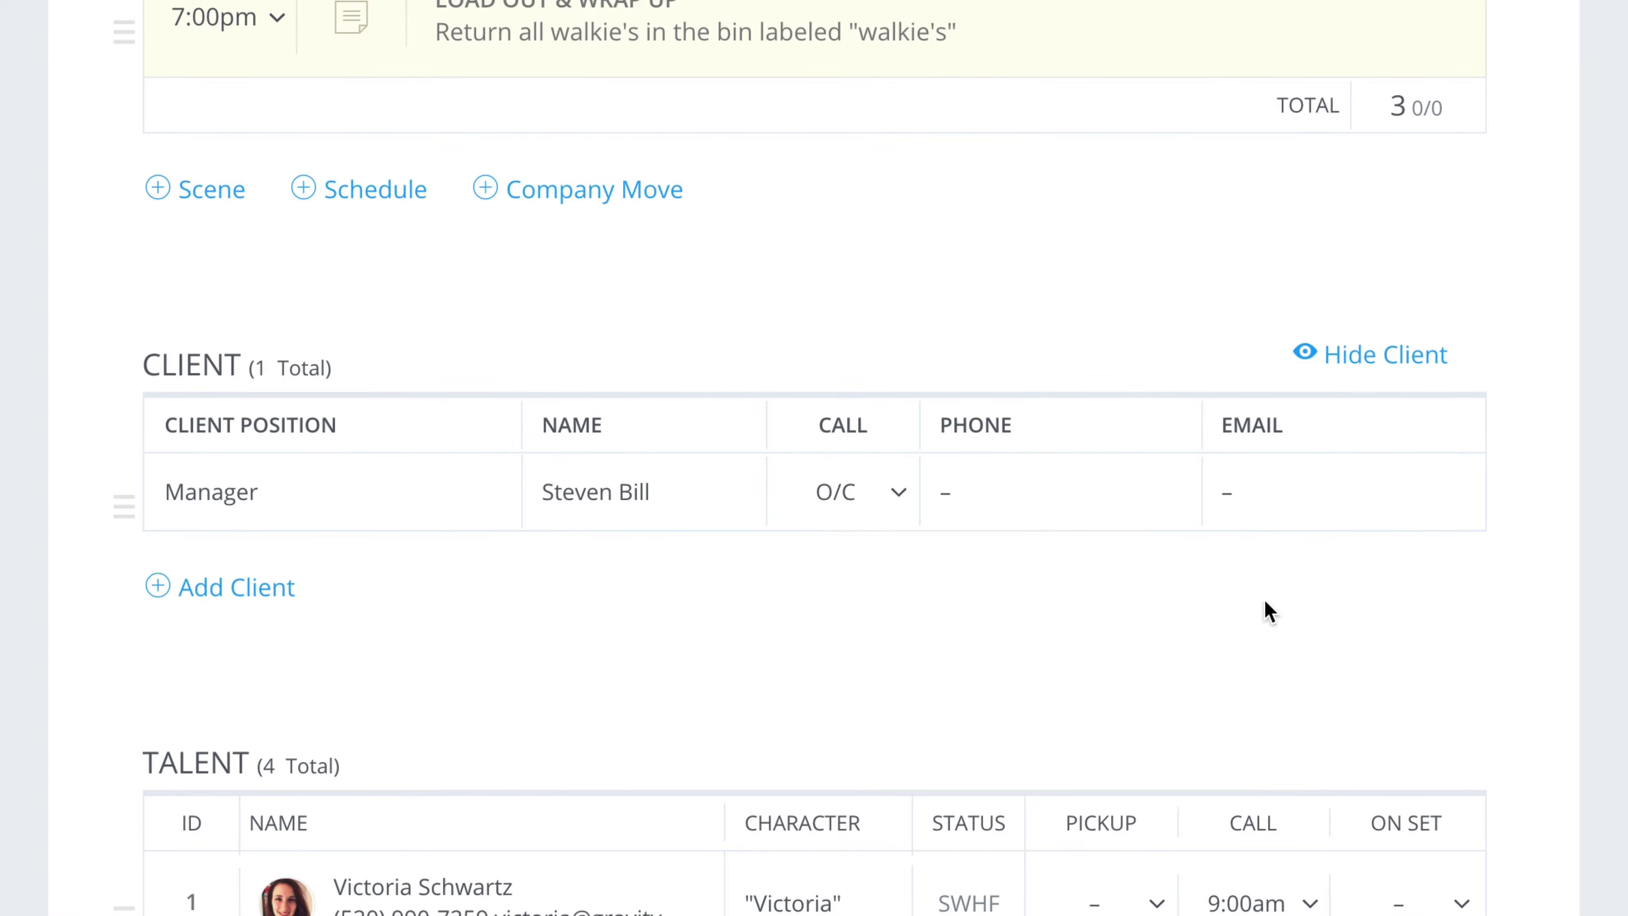
# - Hide the client manager's contact details and show them again
pyautogui.click(1518, 472)
pyautogui.click(1519, 472)
pyautogui.scroll(-1, 1051, 490)
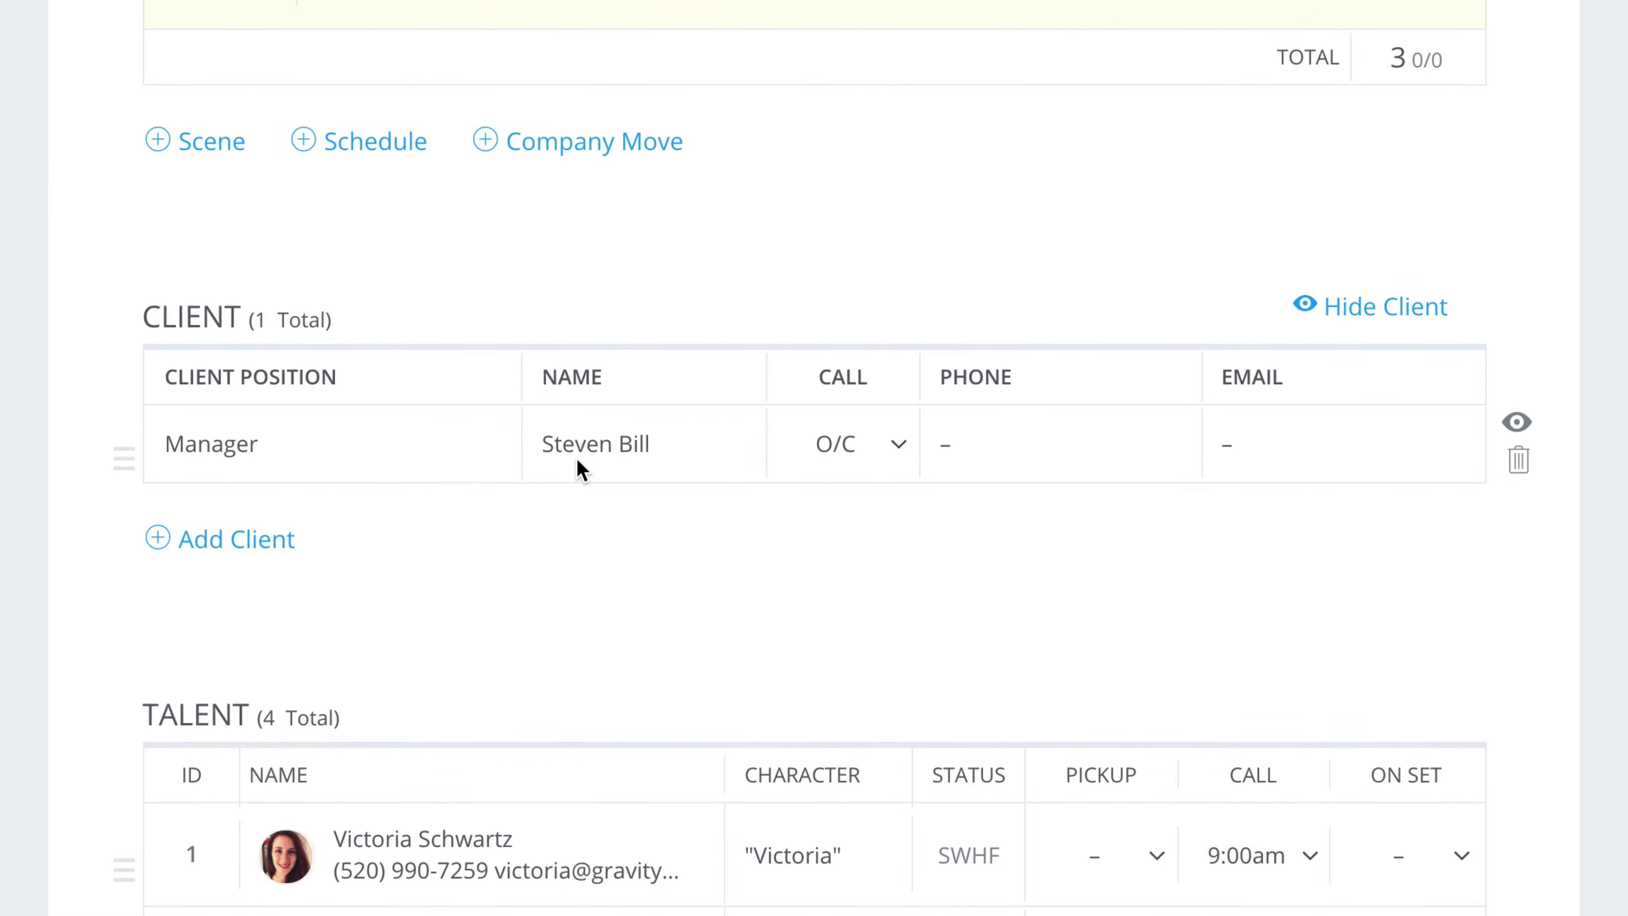
# - Hide the contact details of the talent with IDs 4, 3 and 1
pyautogui.scroll(-7, 581, 495)
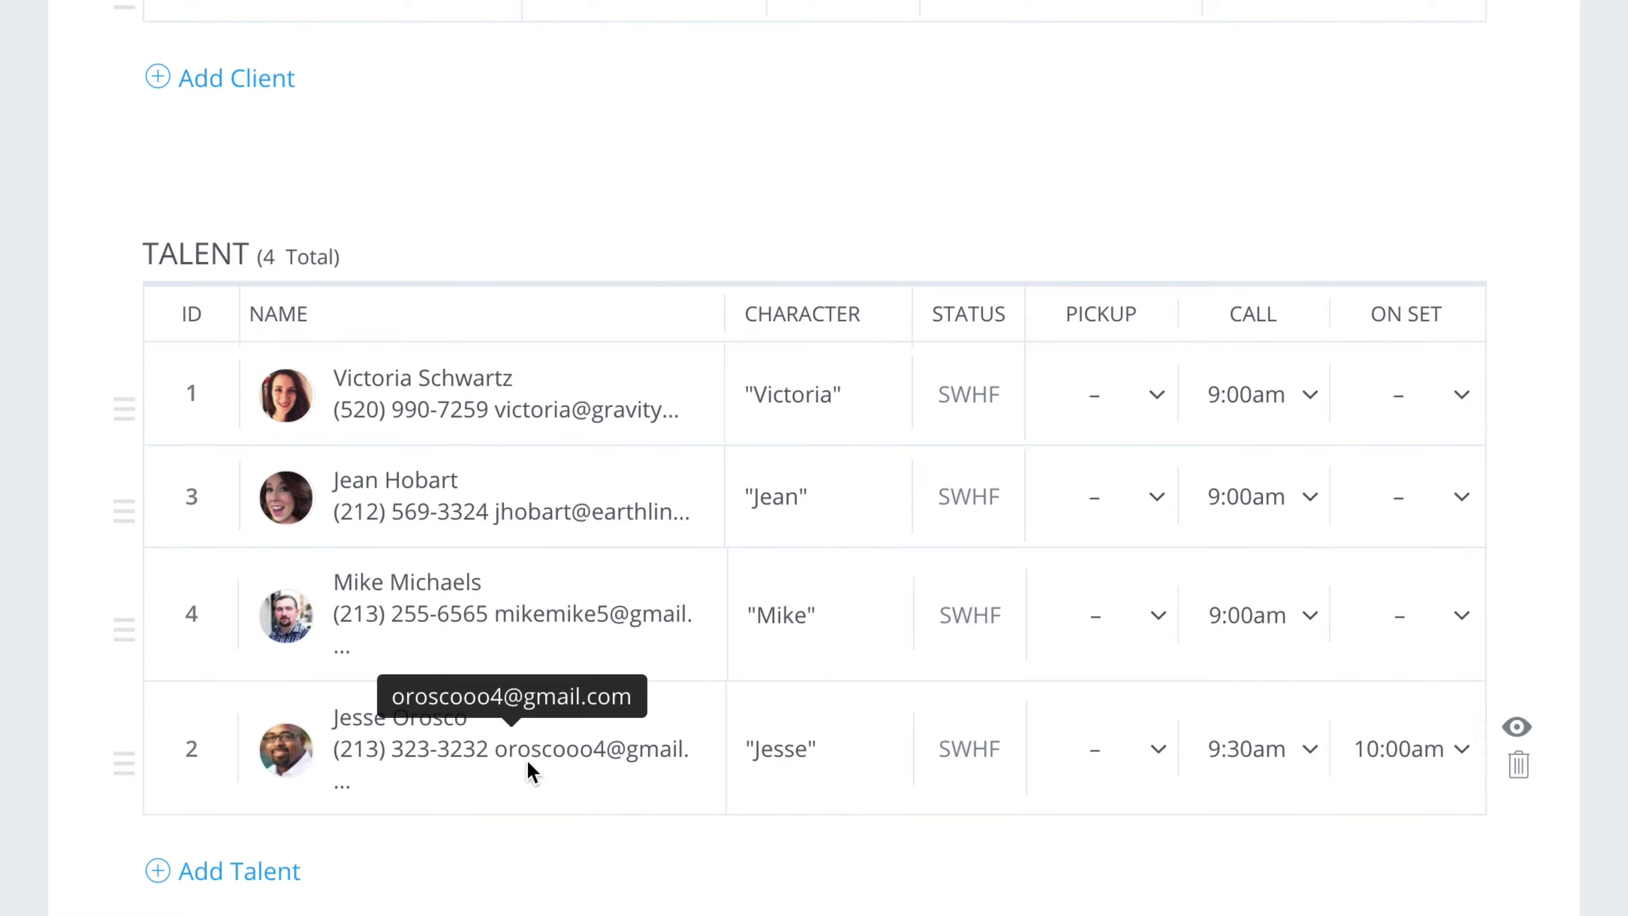
pyautogui.click(1519, 593)
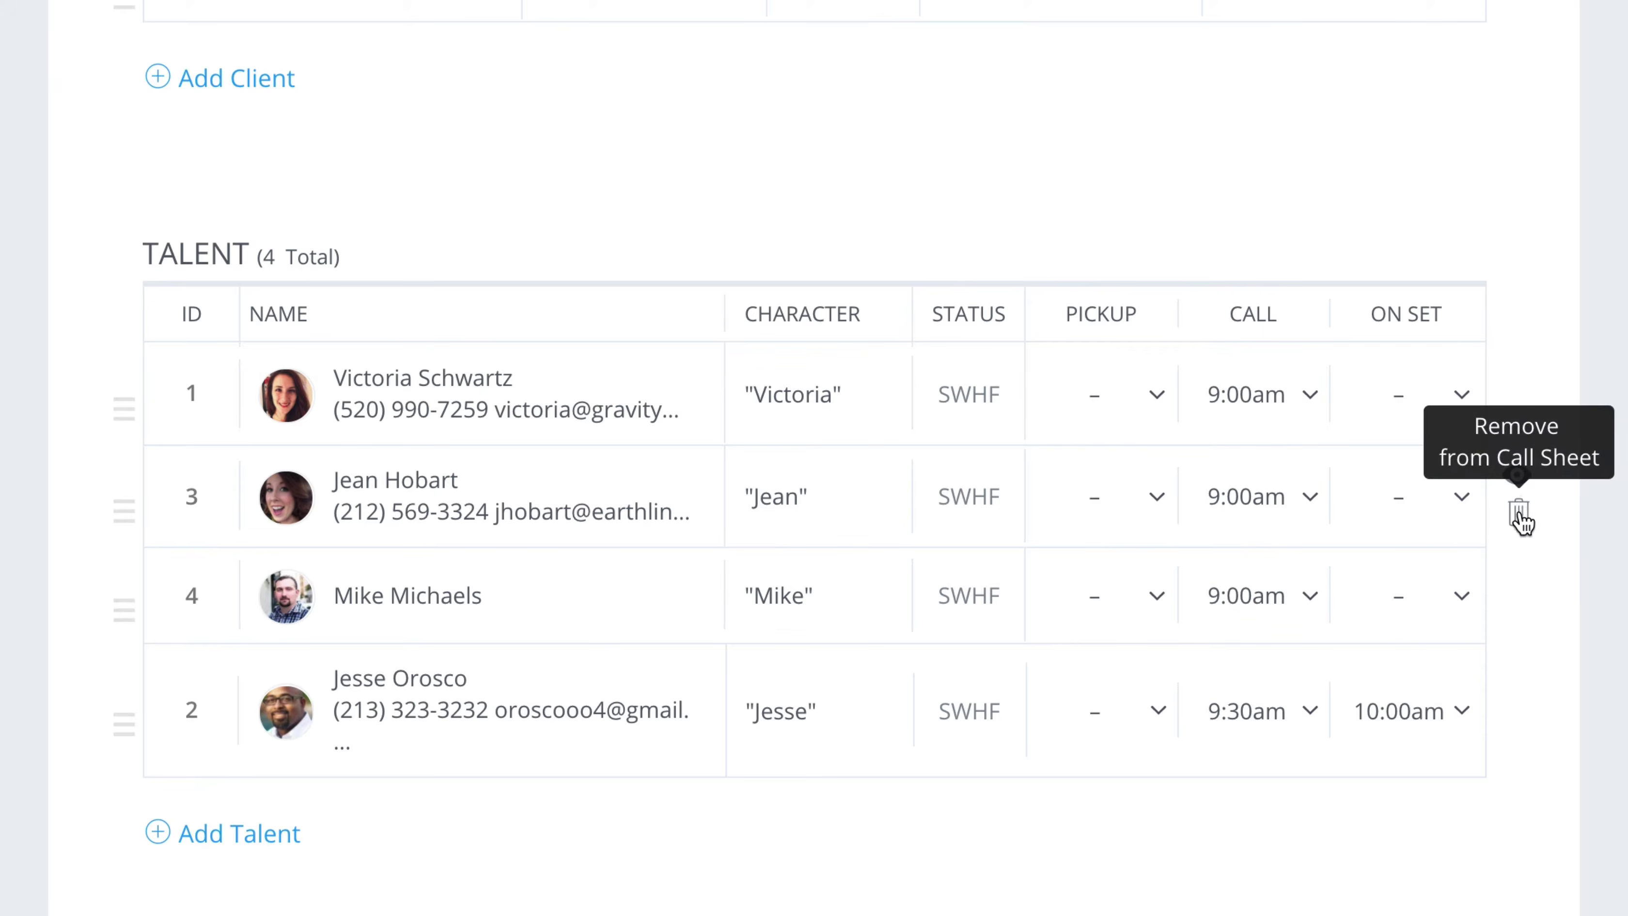
pyautogui.click(1518, 475)
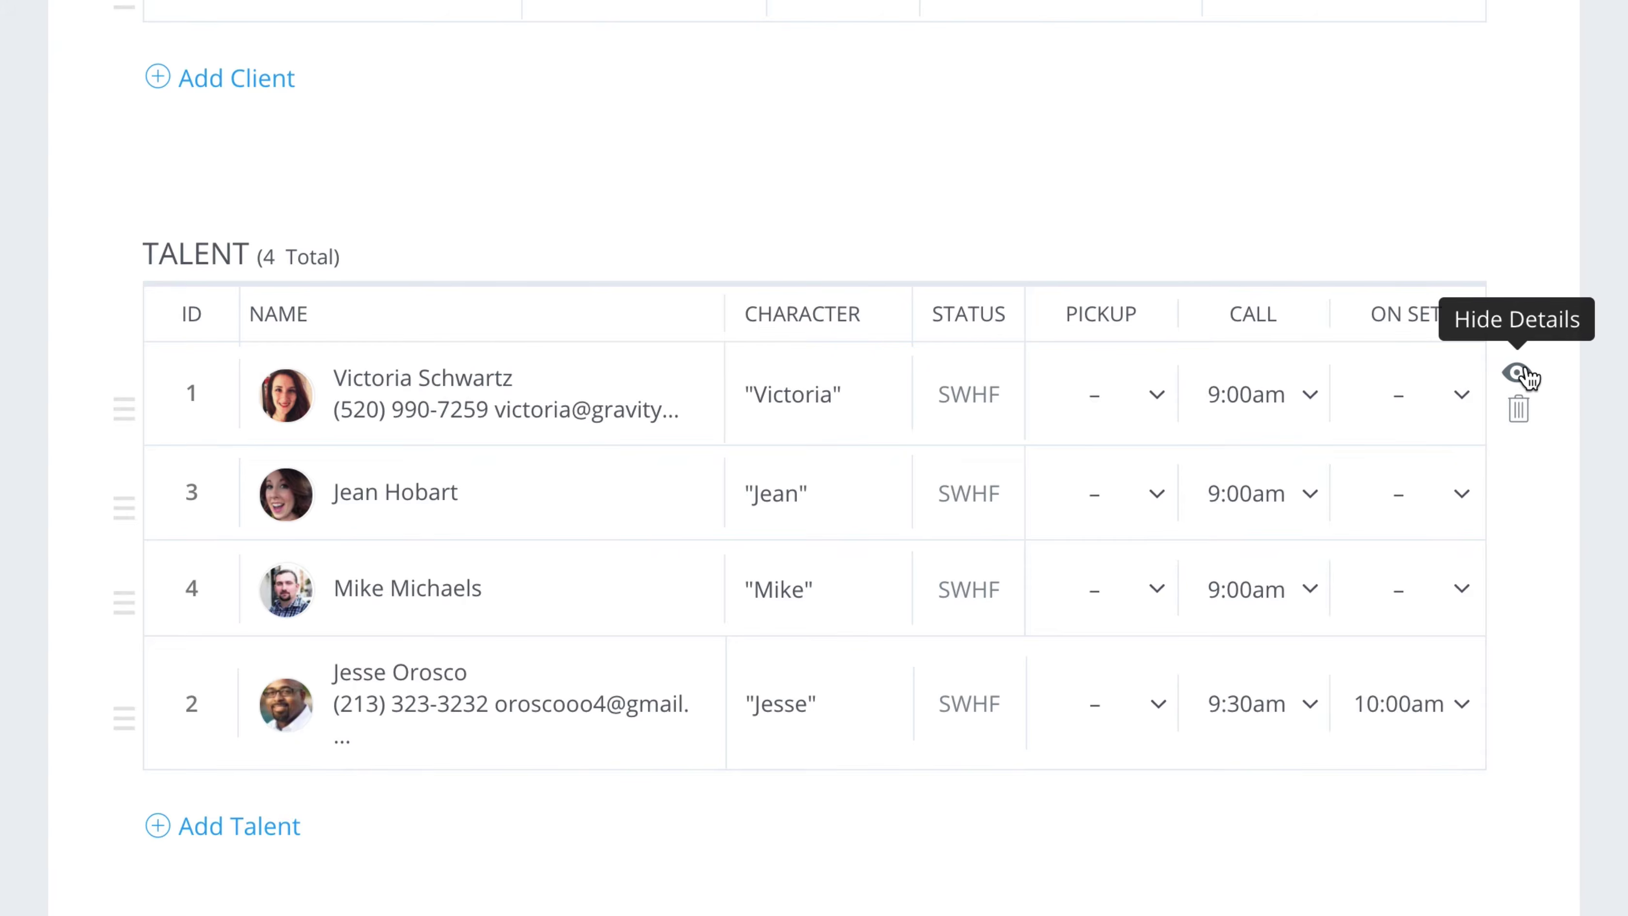
pyautogui.click(1517, 376)
# - Set the pickup time of the talent with ID 2 to 8:00am
pyautogui.scroll(-1, 612, 457)
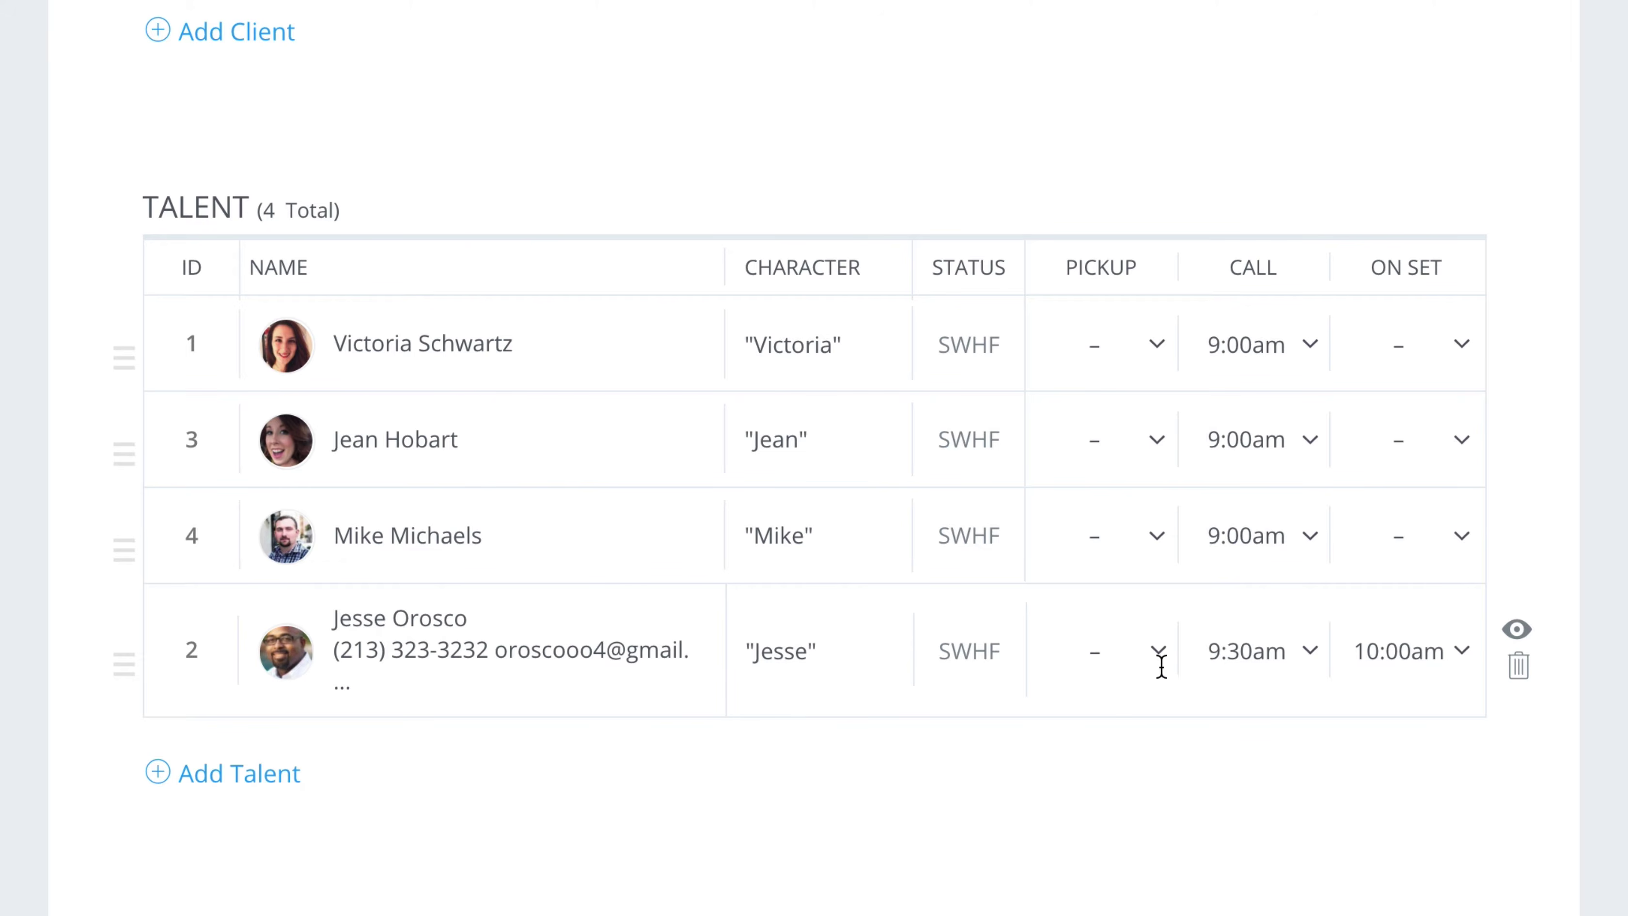
pyautogui.click(1160, 652)
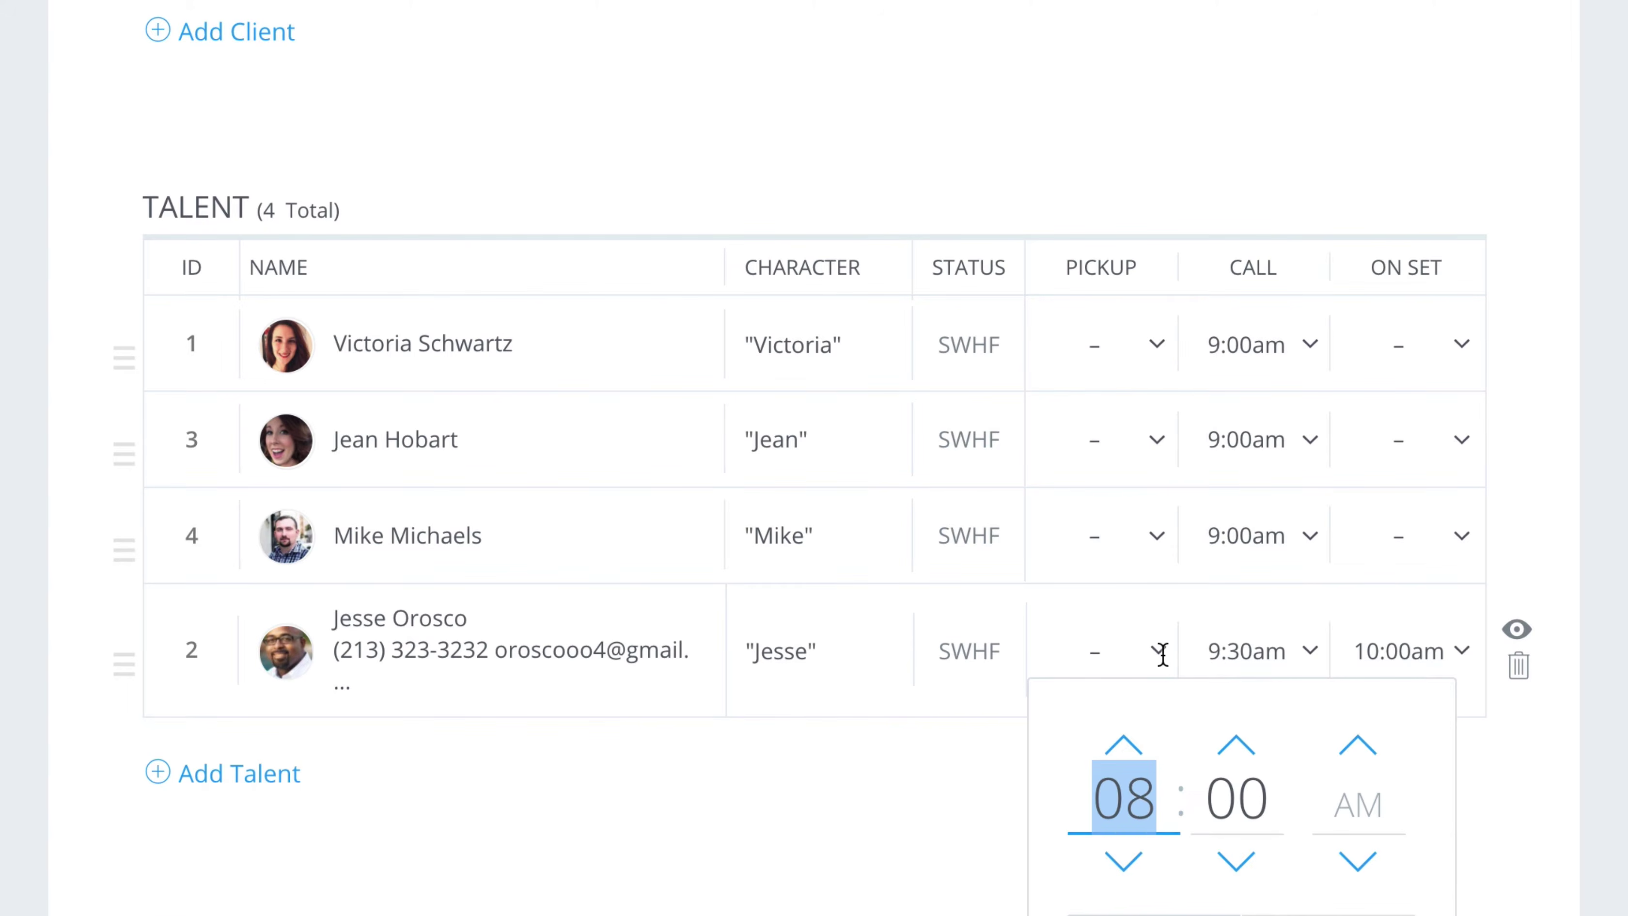
pyautogui.click(1126, 745)
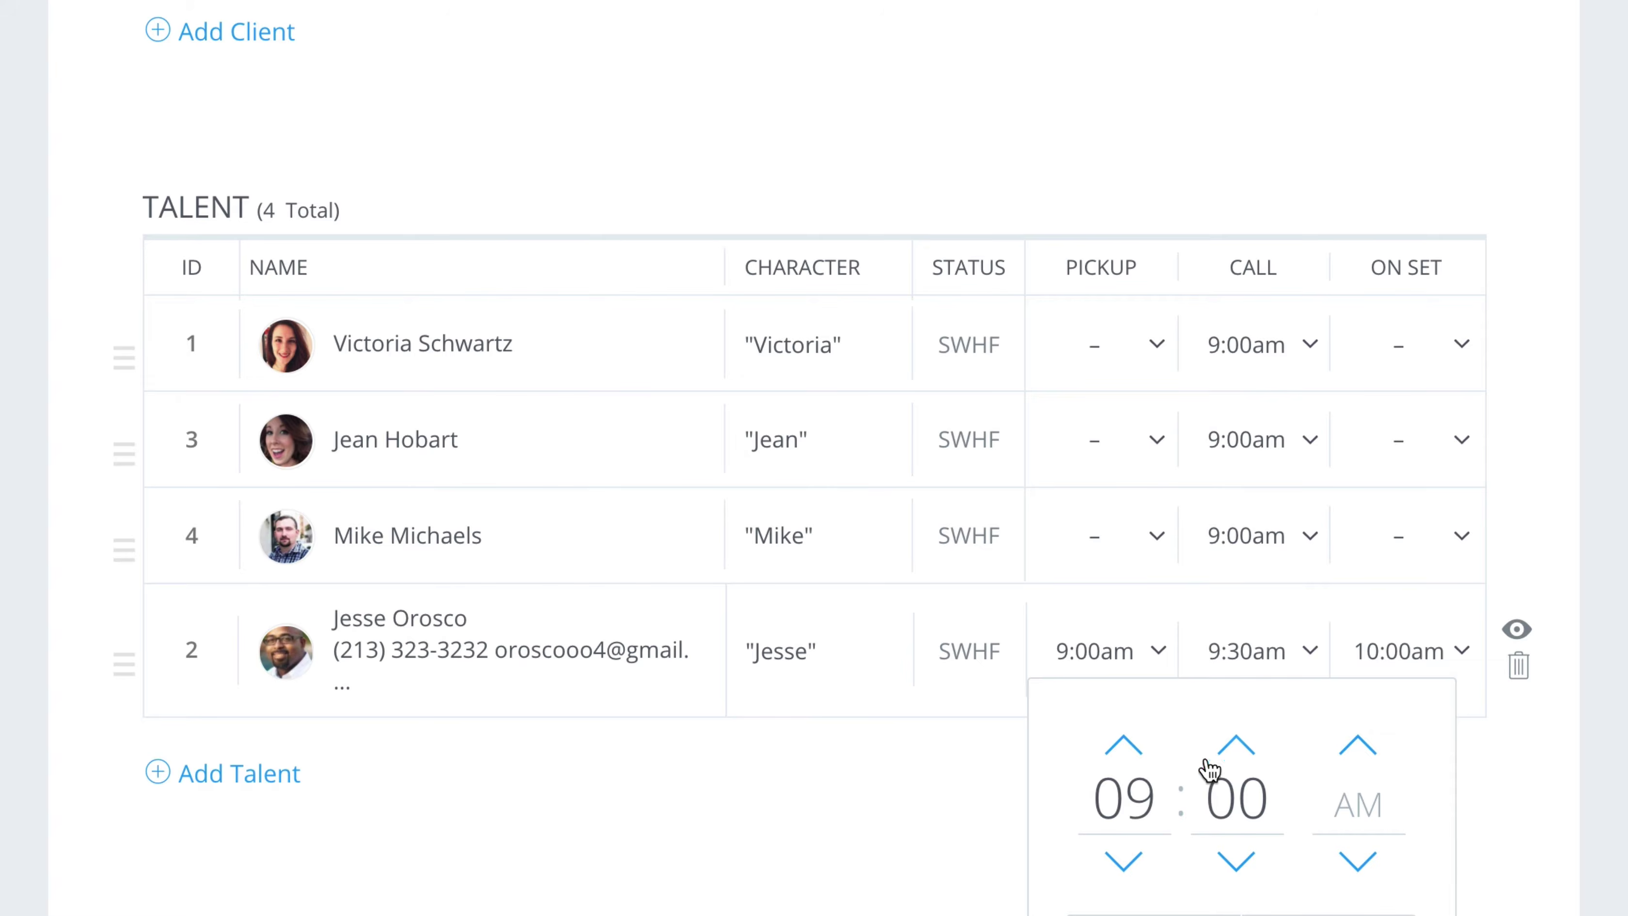
pyautogui.click(1127, 862)
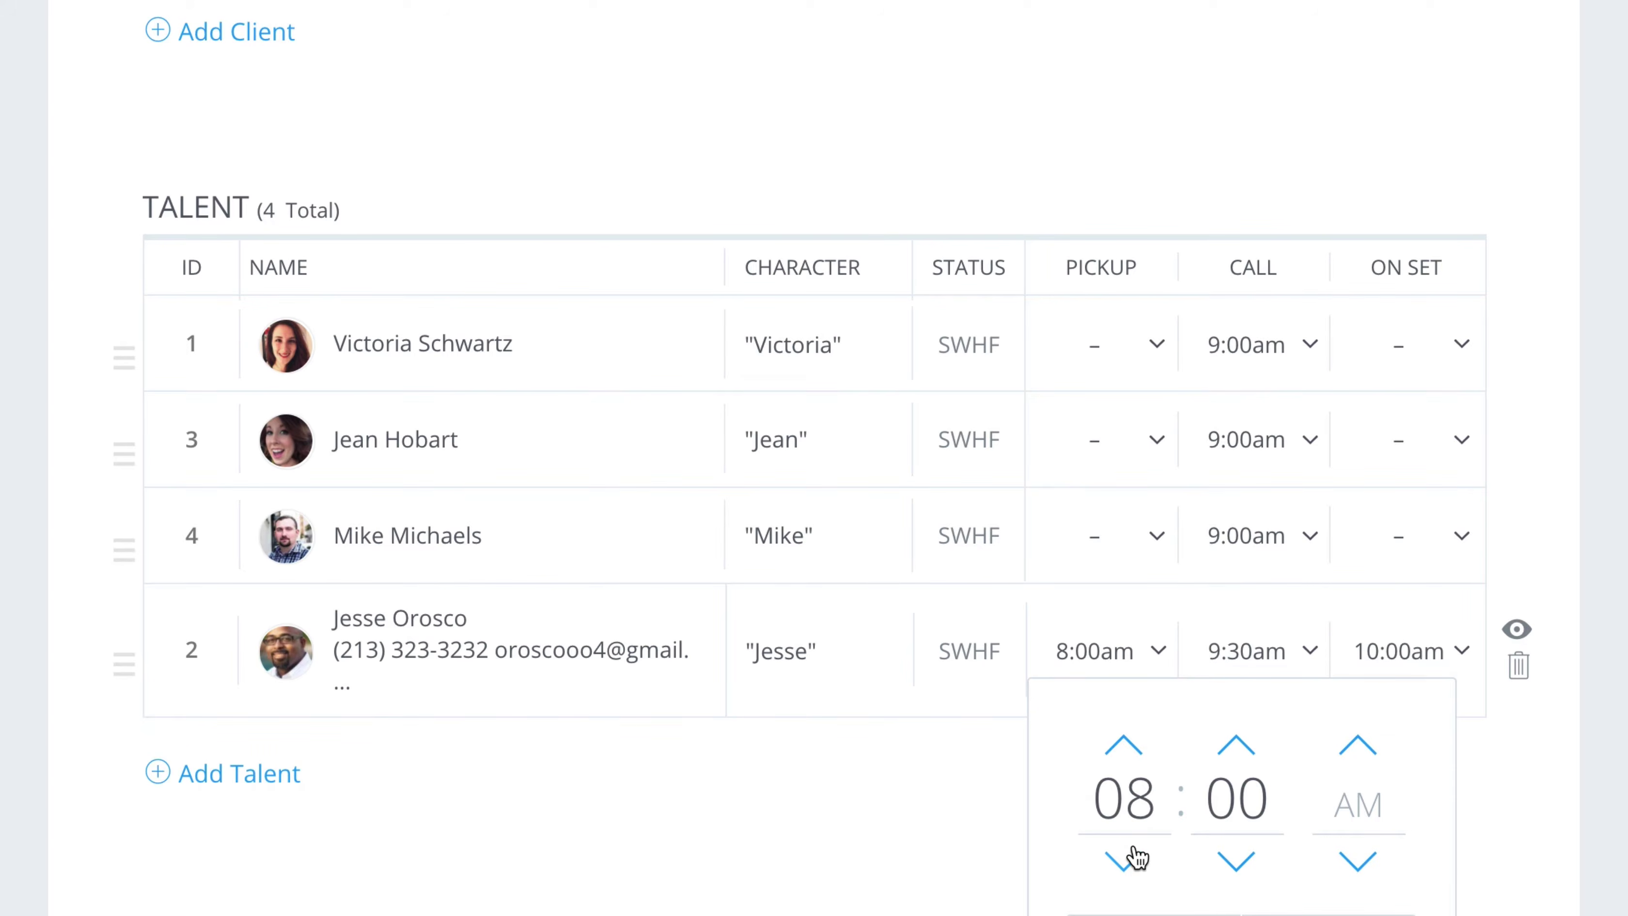
# - Set the pickup time of the talent with ID 2 to 8:30am
pyautogui.click(1239, 746)
pyautogui.click(1238, 745)
pyautogui.click(1239, 745)
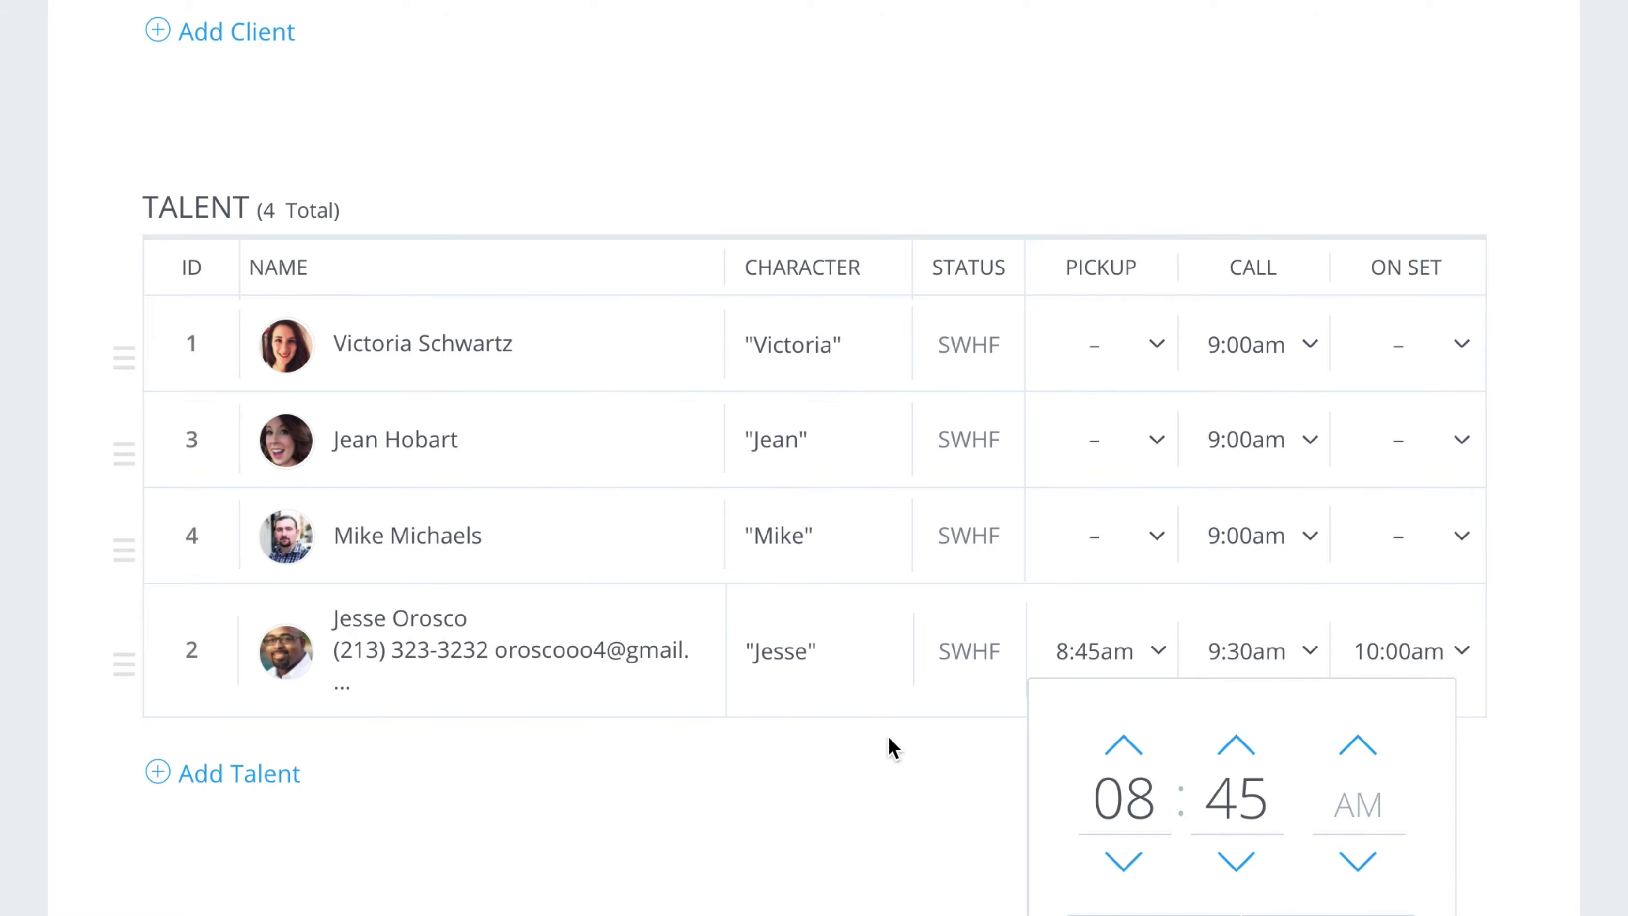
pyautogui.click(1235, 861)
pyautogui.click(897, 767)
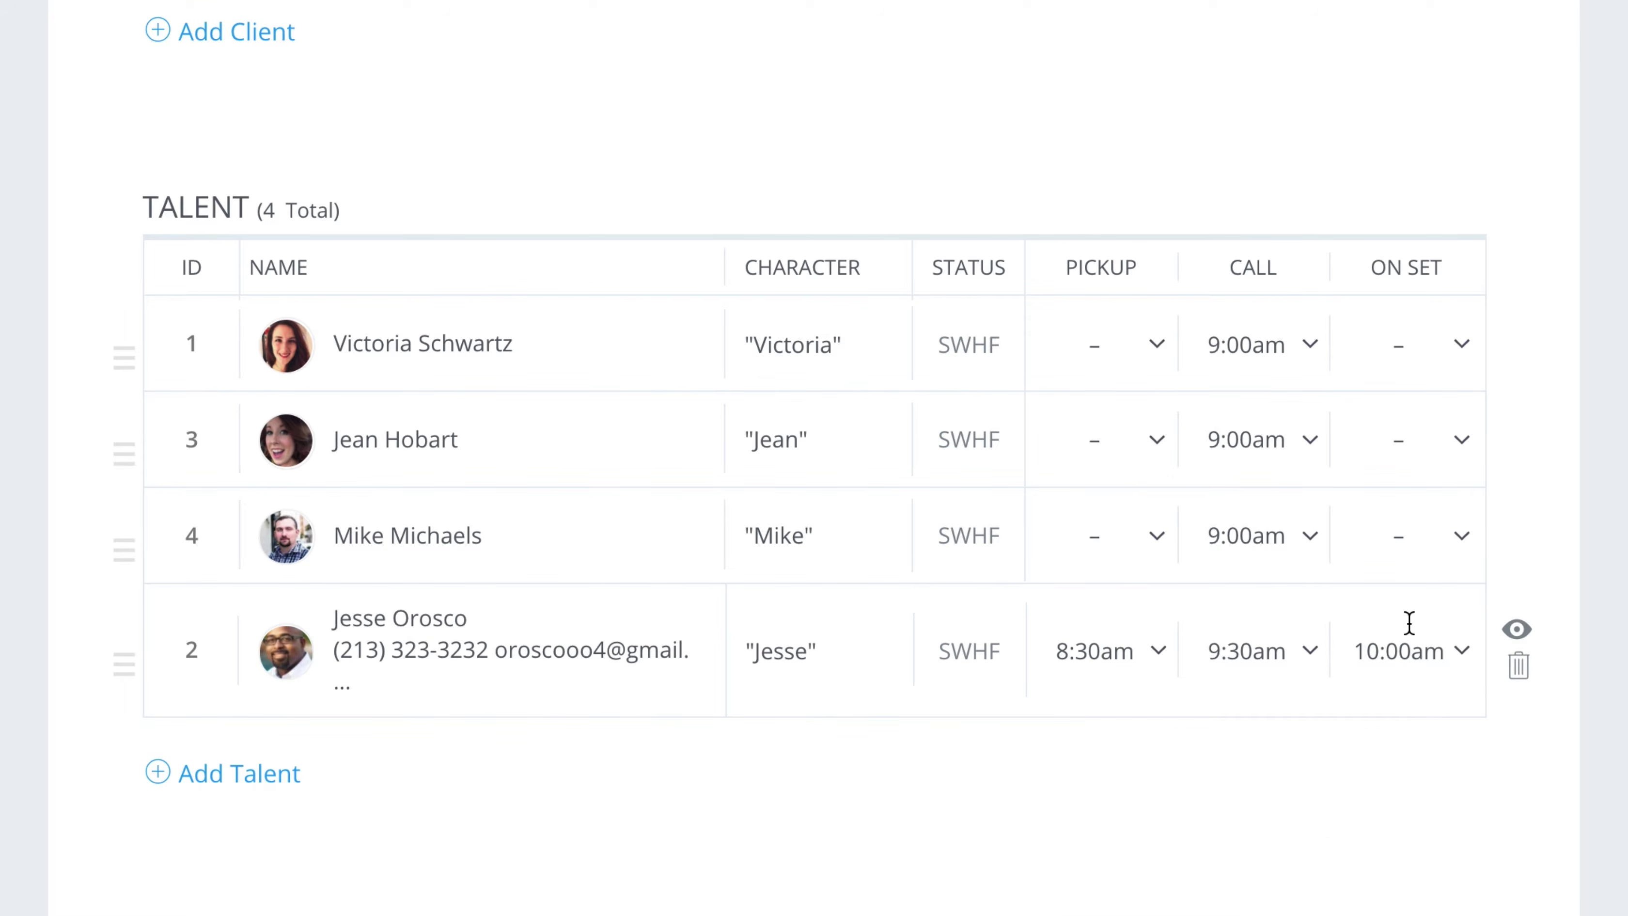
# - Set the on-set time of the talent with ID 4 to 9:30am
pyautogui.click(1461, 544)
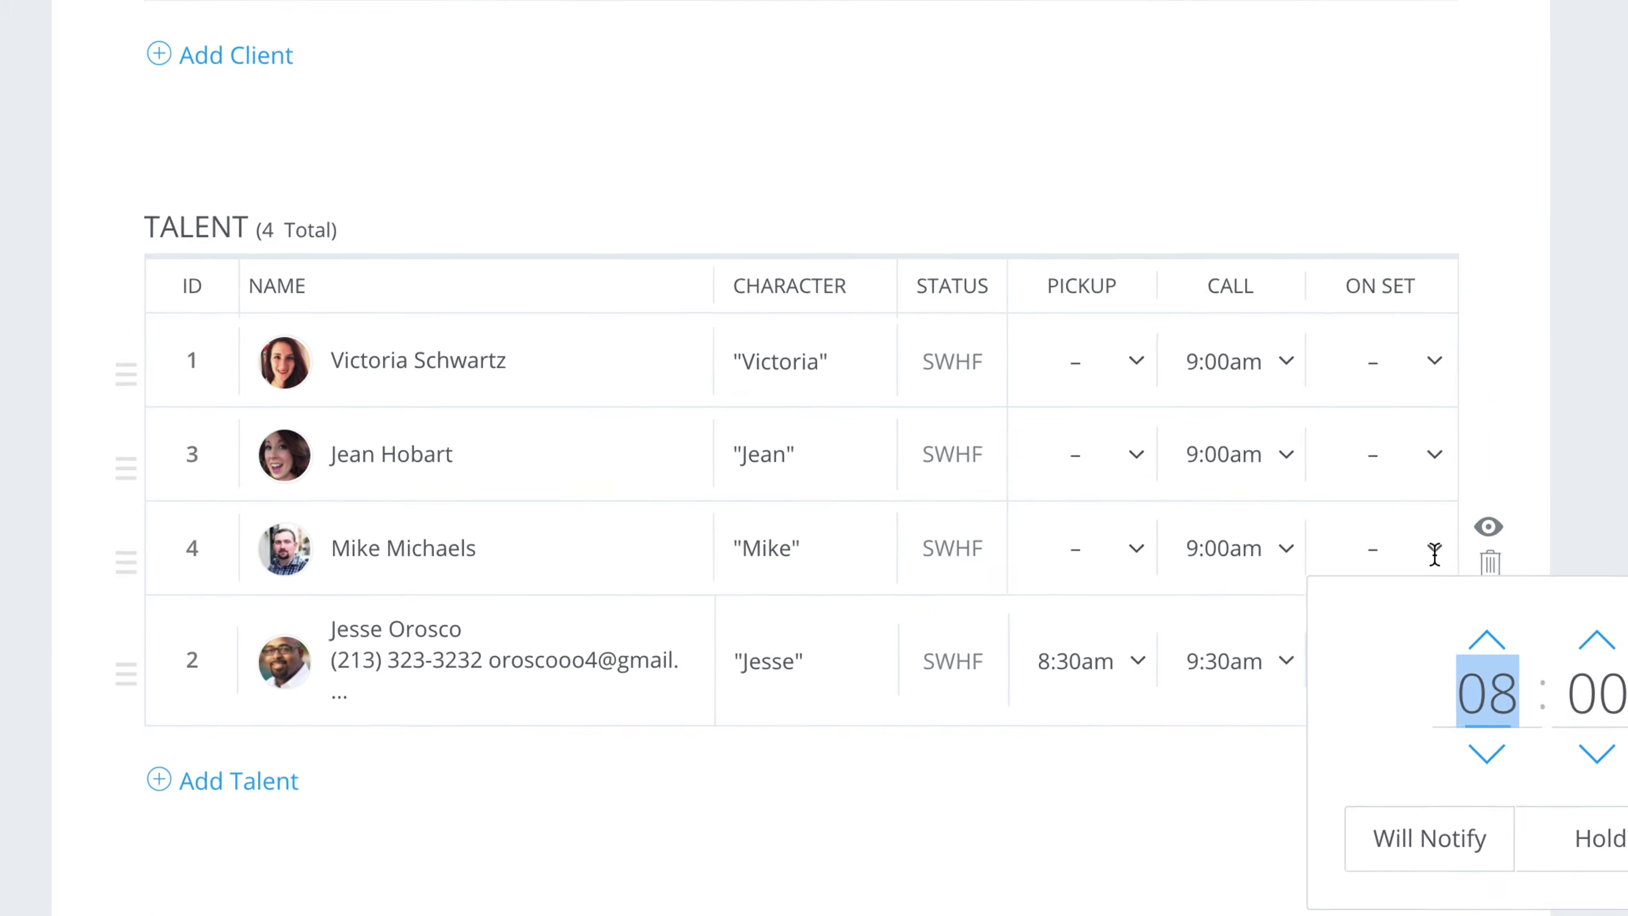
pyautogui.click(1512, 621)
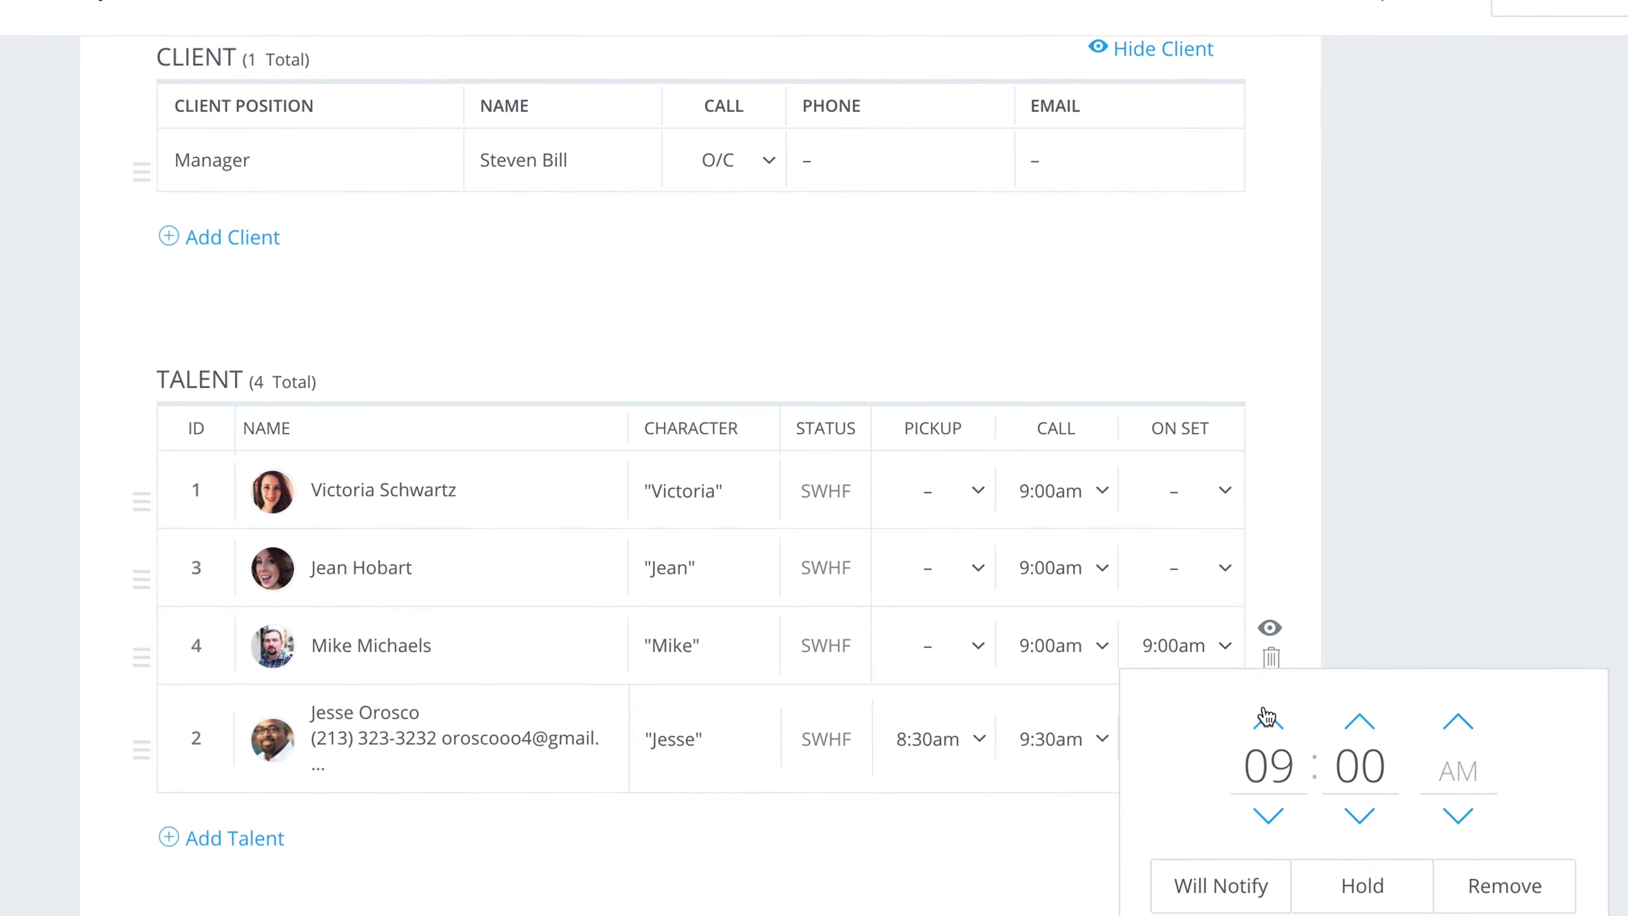
pyautogui.click(1367, 718)
pyautogui.click(1354, 720)
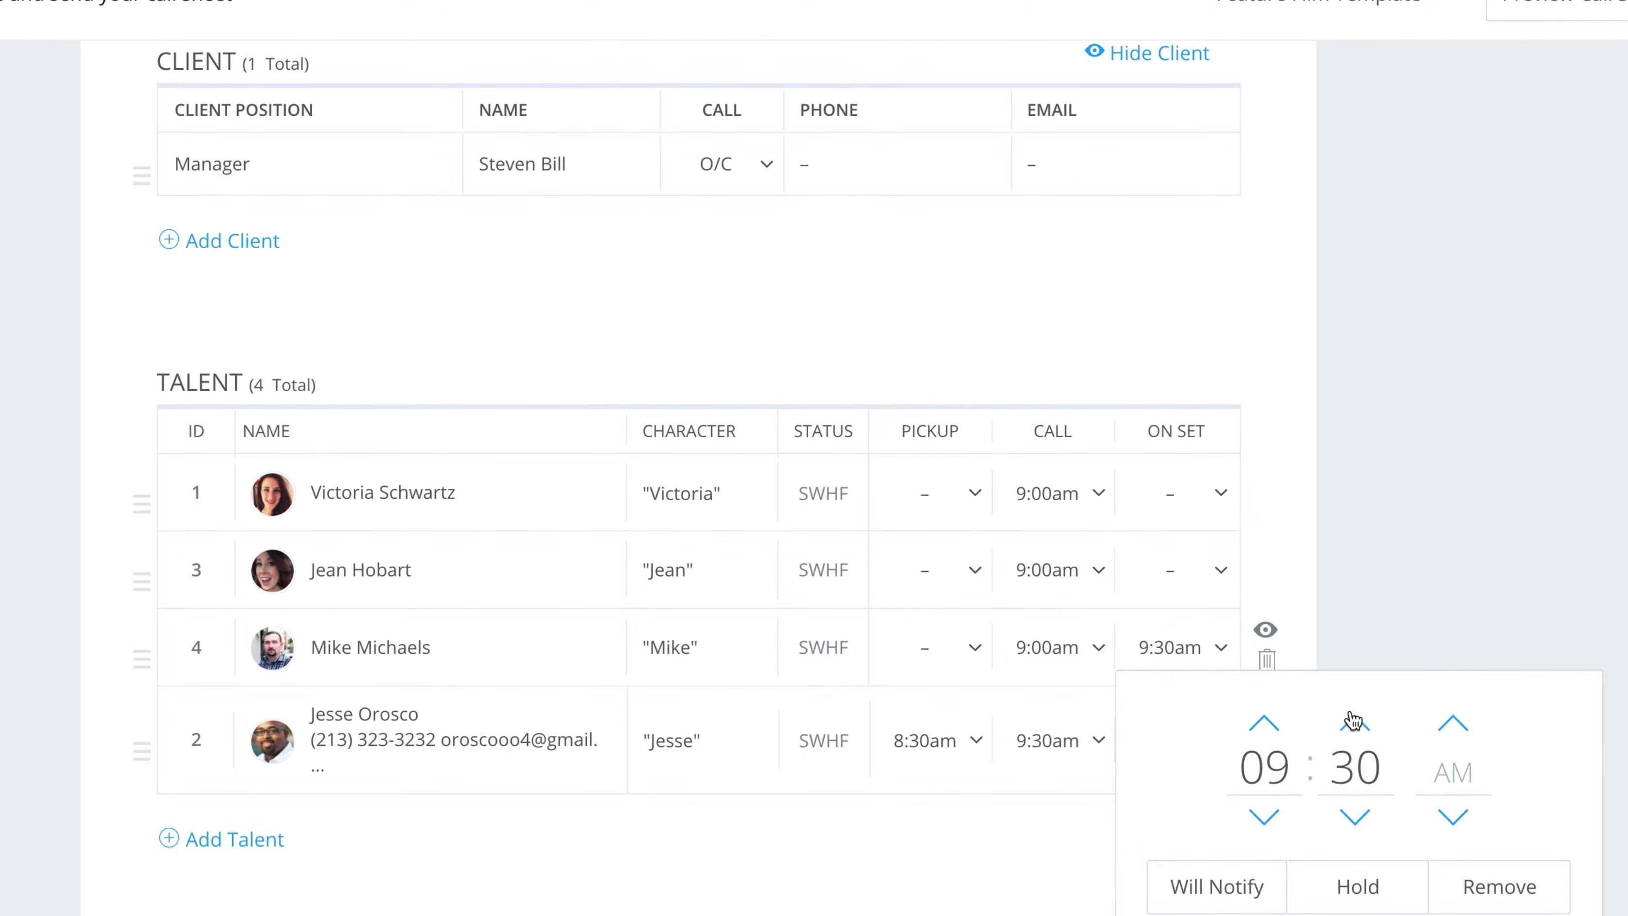
# - Set the on-set time of the talent with ID 3 to 9:30am
pyautogui.click(1150, 564)
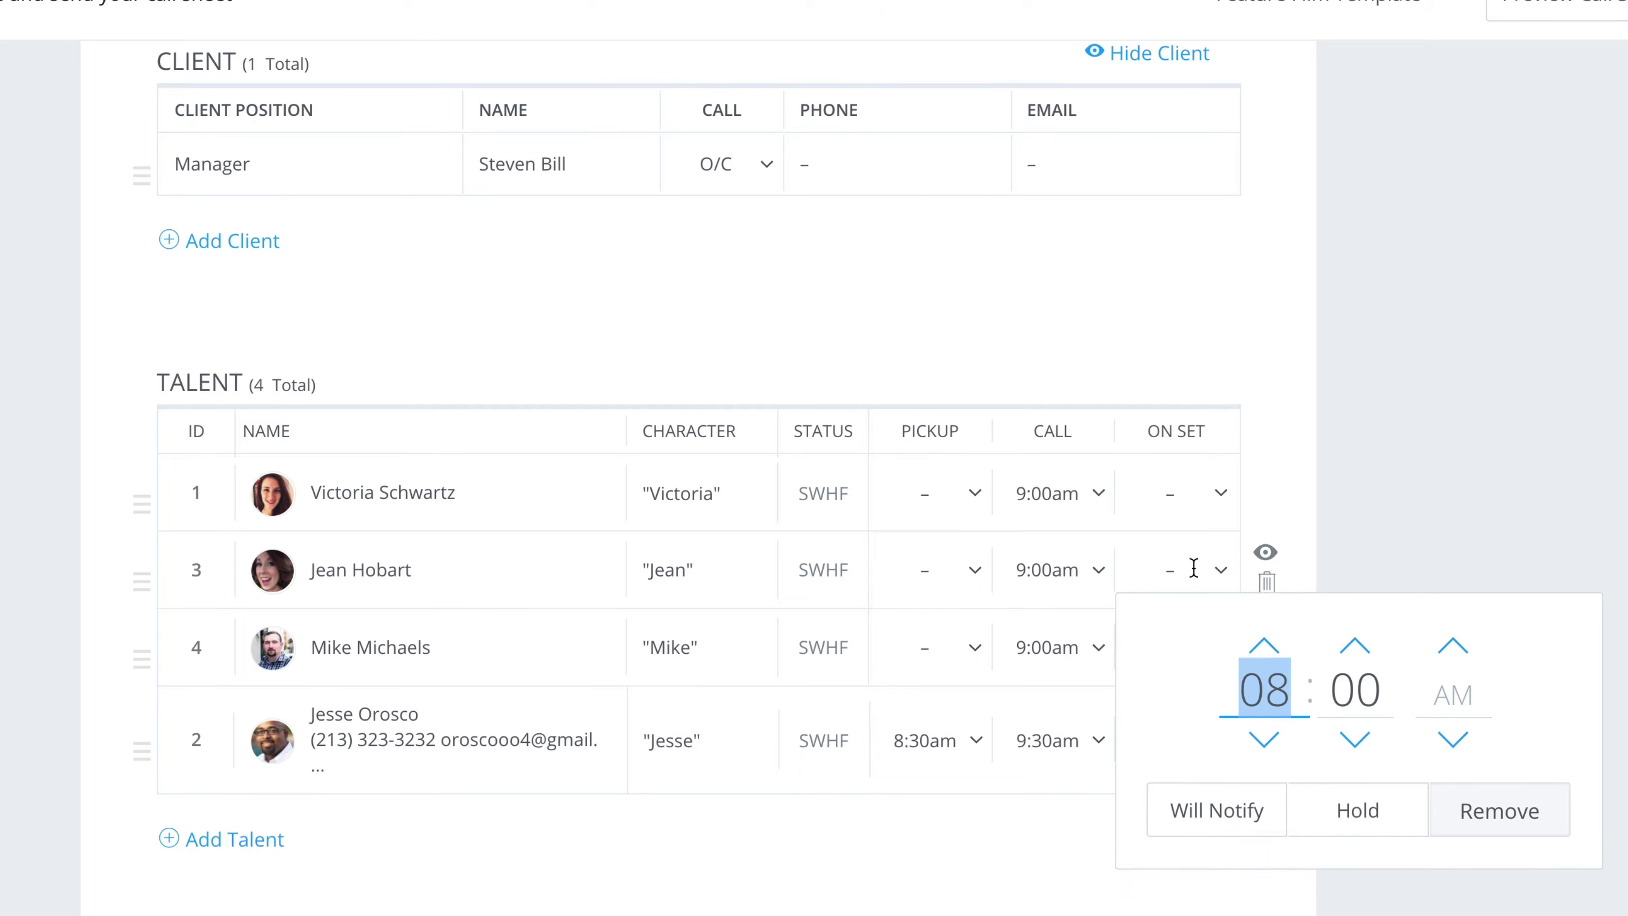
pyautogui.click(1263, 641)
pyautogui.click(1354, 646)
pyautogui.click(1354, 648)
# - Set the on-set time of the talent with ID 1 to 9:30am
pyautogui.click(1218, 486)
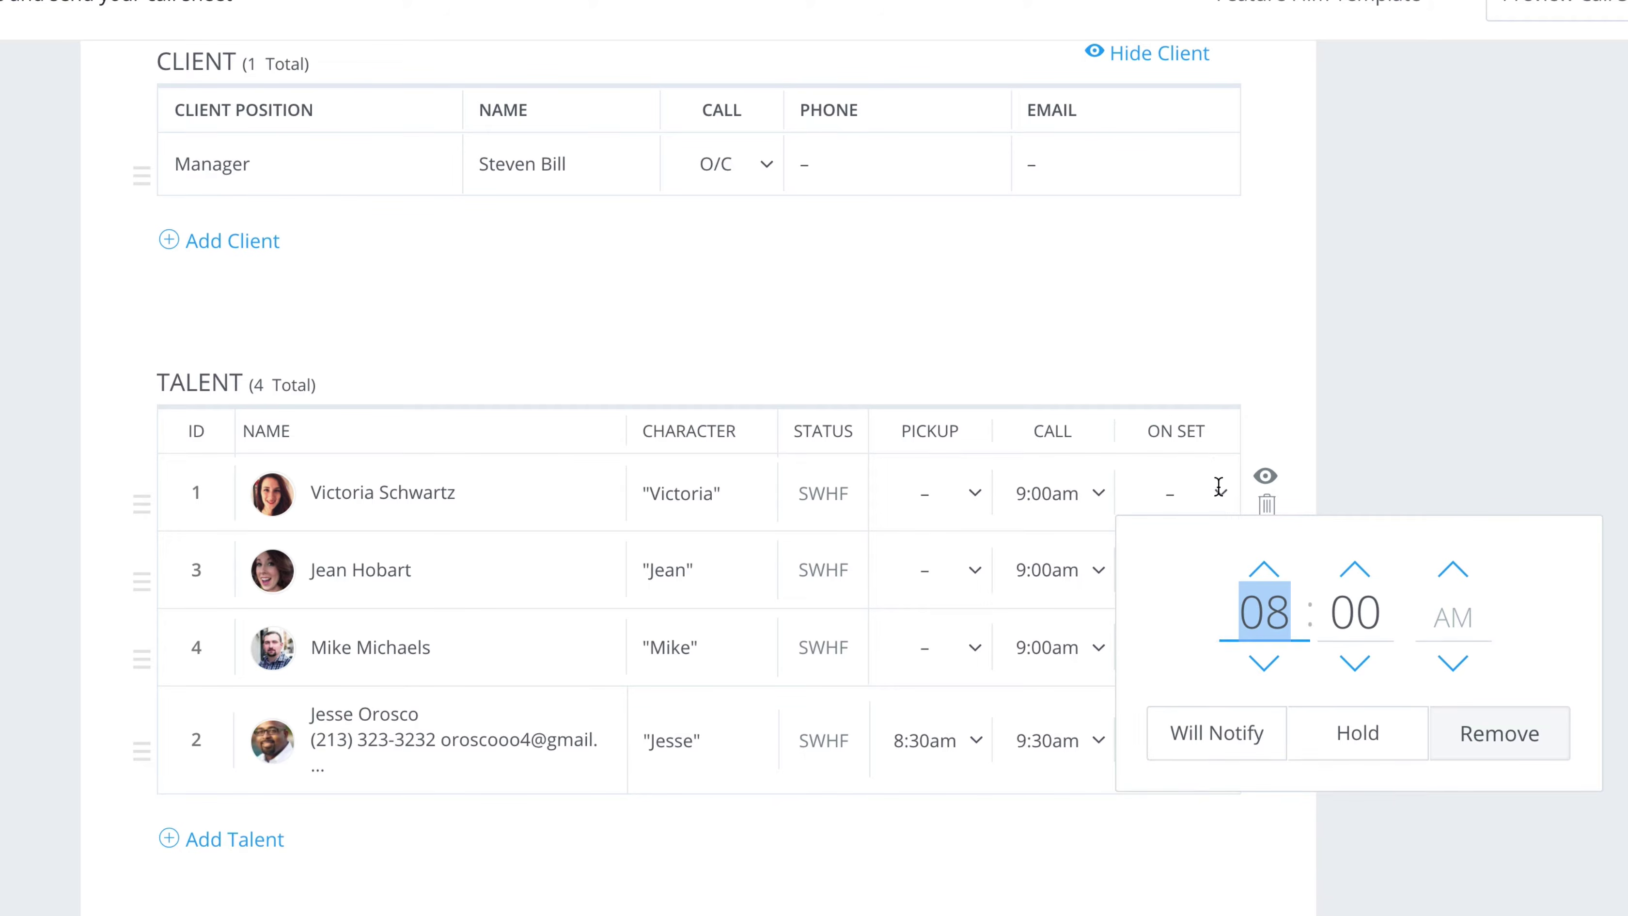
pyautogui.click(1264, 568)
pyautogui.click(1355, 568)
pyautogui.click(1356, 568)
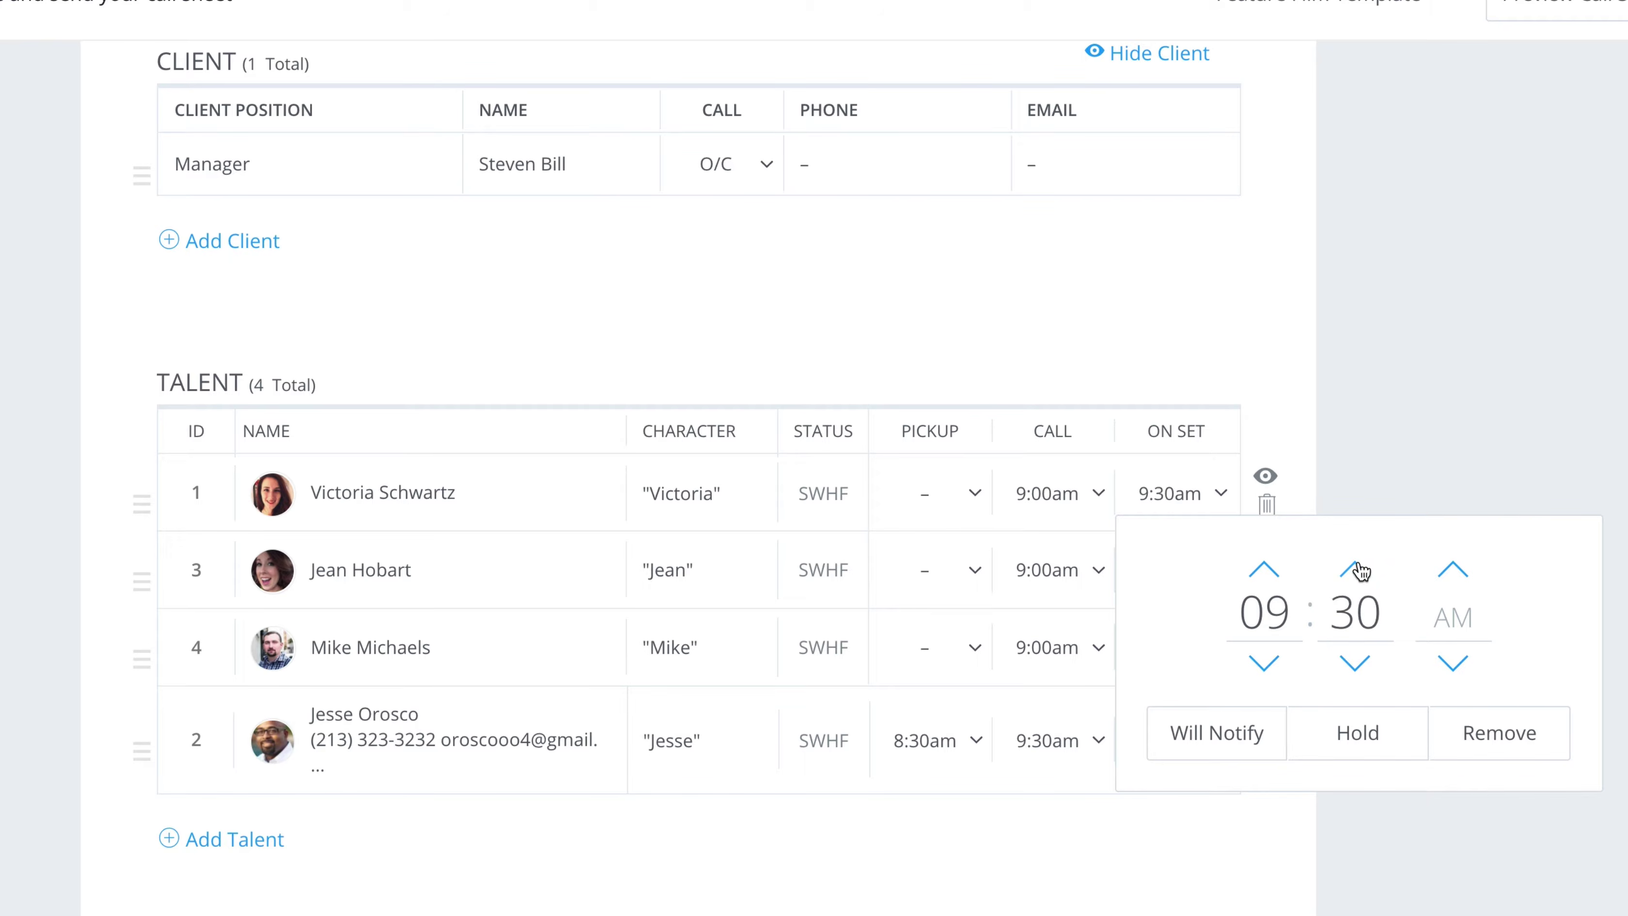
pyautogui.click(1019, 809)
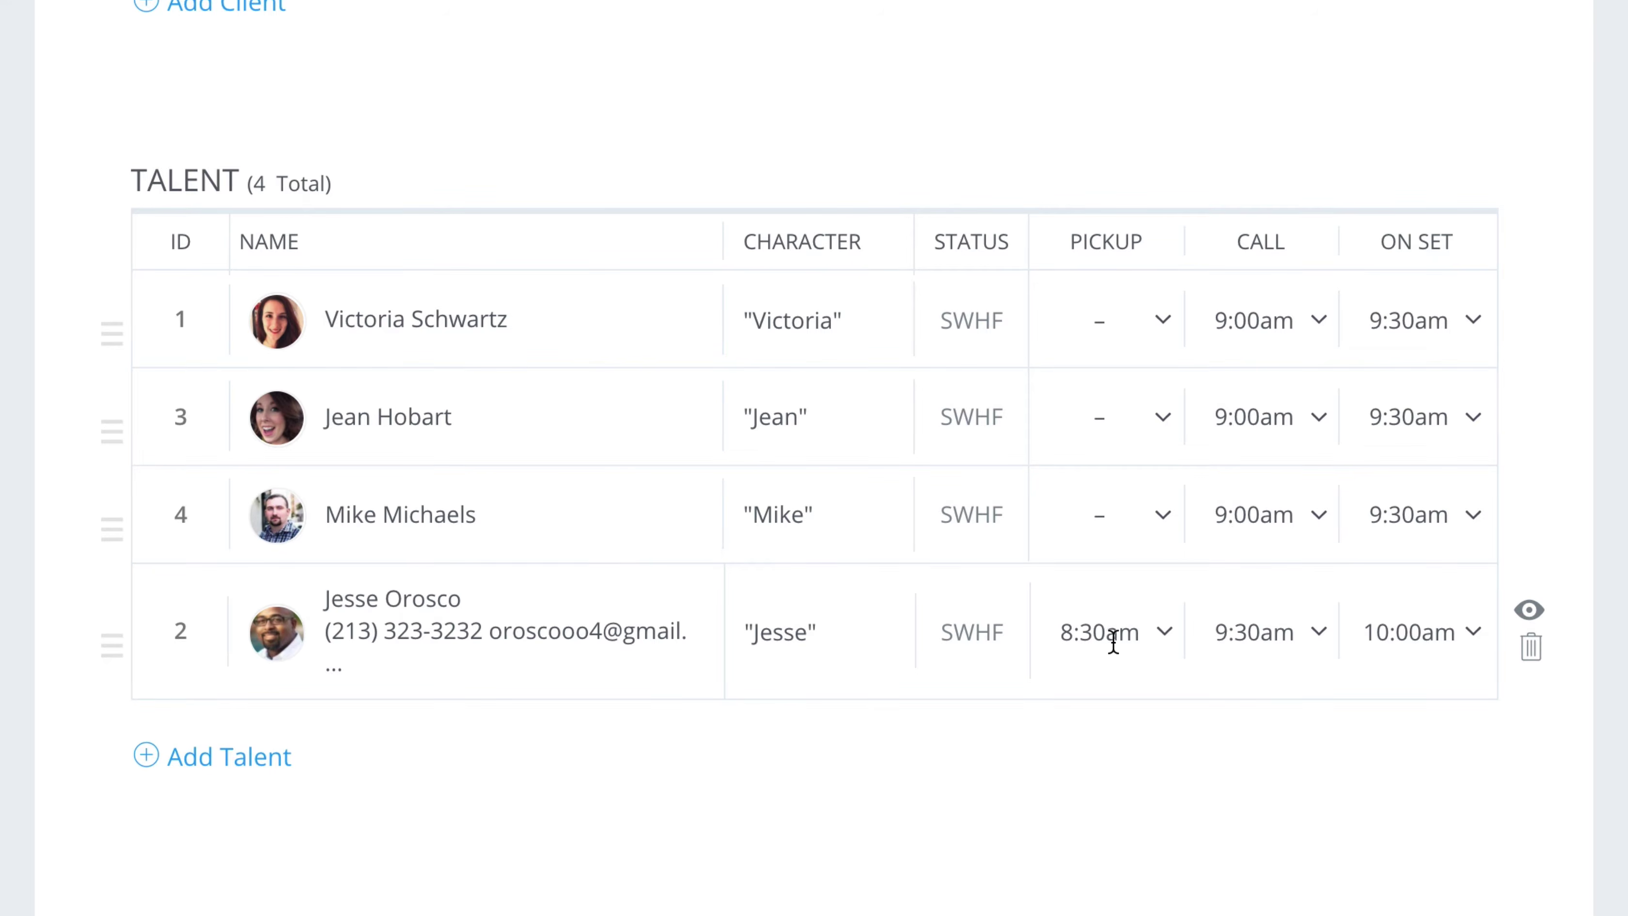
# - Hide the contact details of the talent with ID 2
pyautogui.scroll(-2, 734, 656)
pyautogui.scroll(-4, 731, 665)
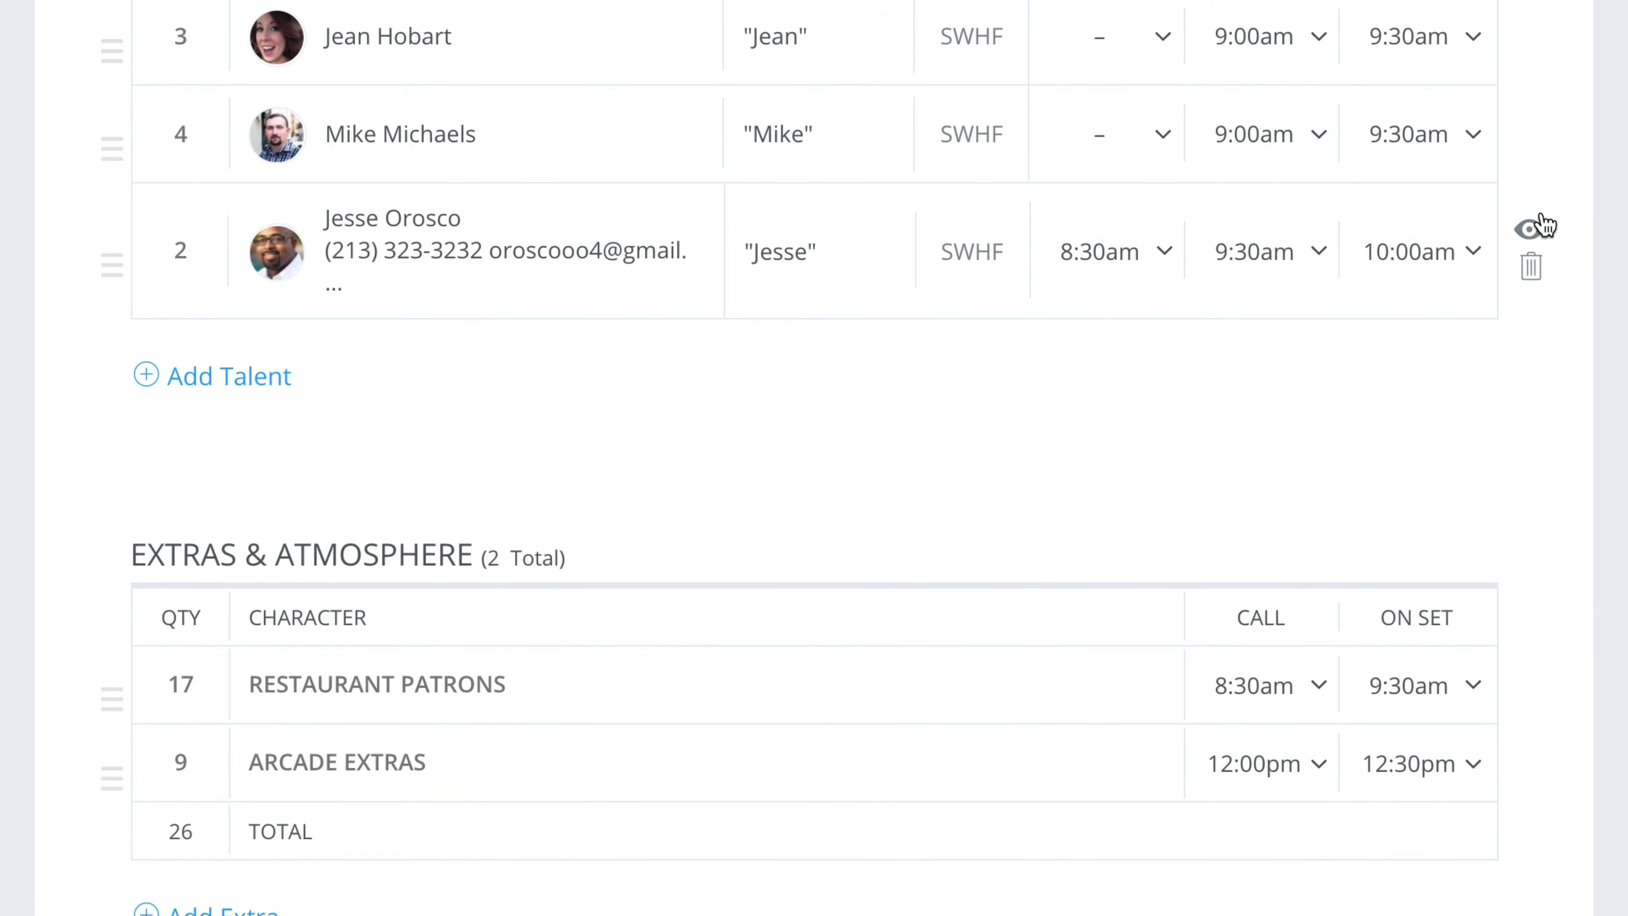
pyautogui.click(1529, 227)
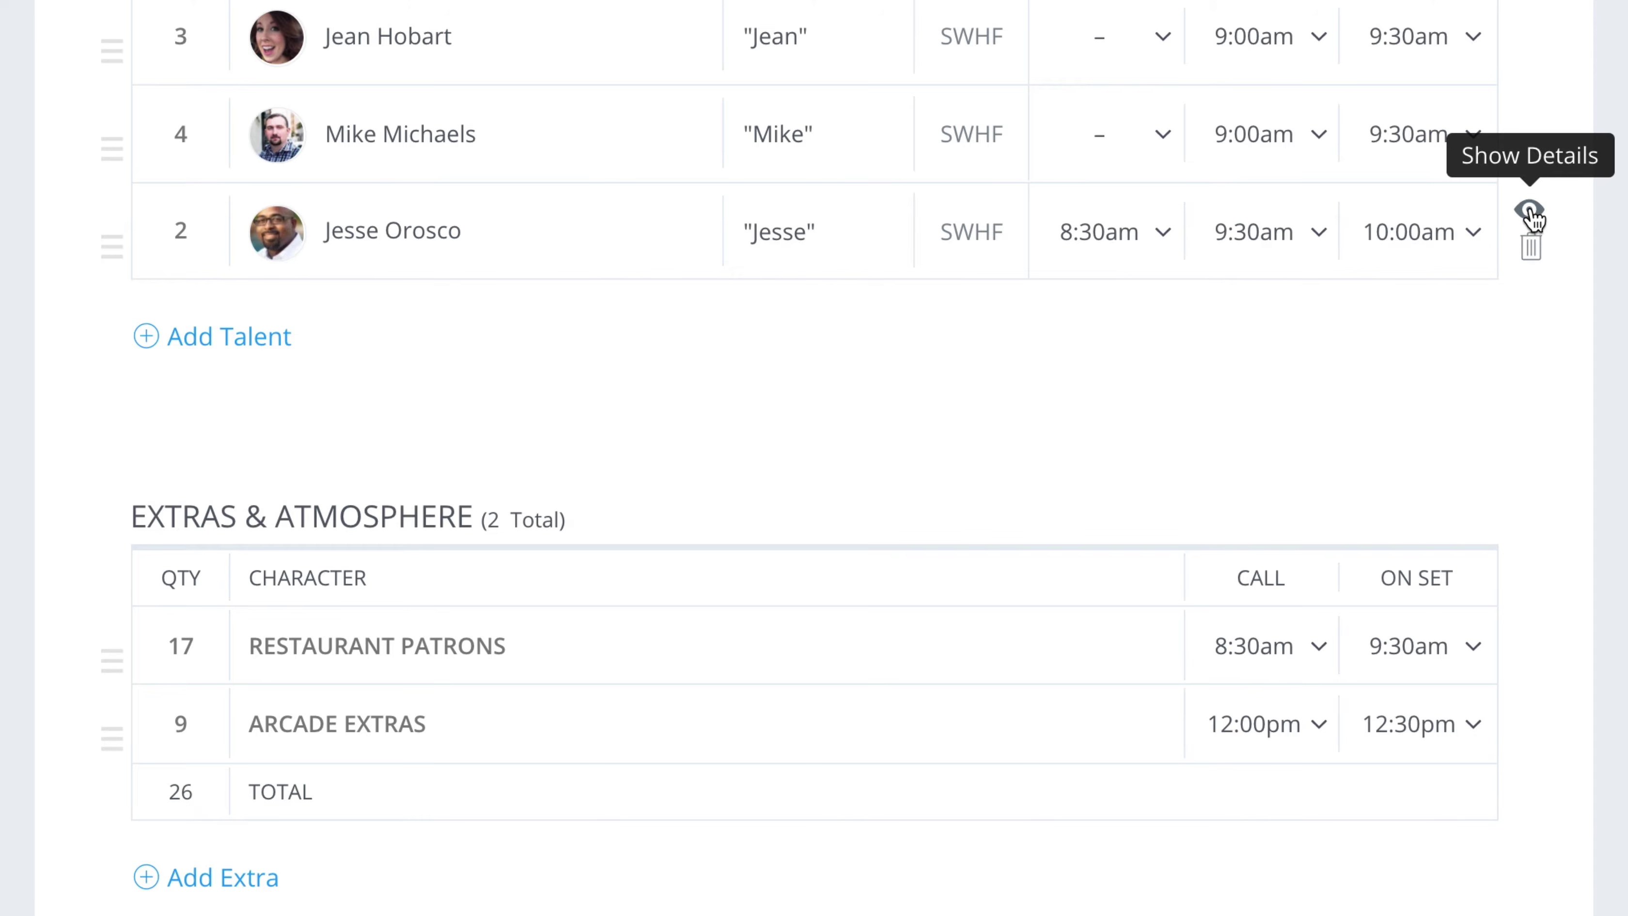
# - Add an extras row for RESTAURANT STAFF with a quantity of 5 and an 8:30am call time
pyautogui.scroll(-2, 900, 384)
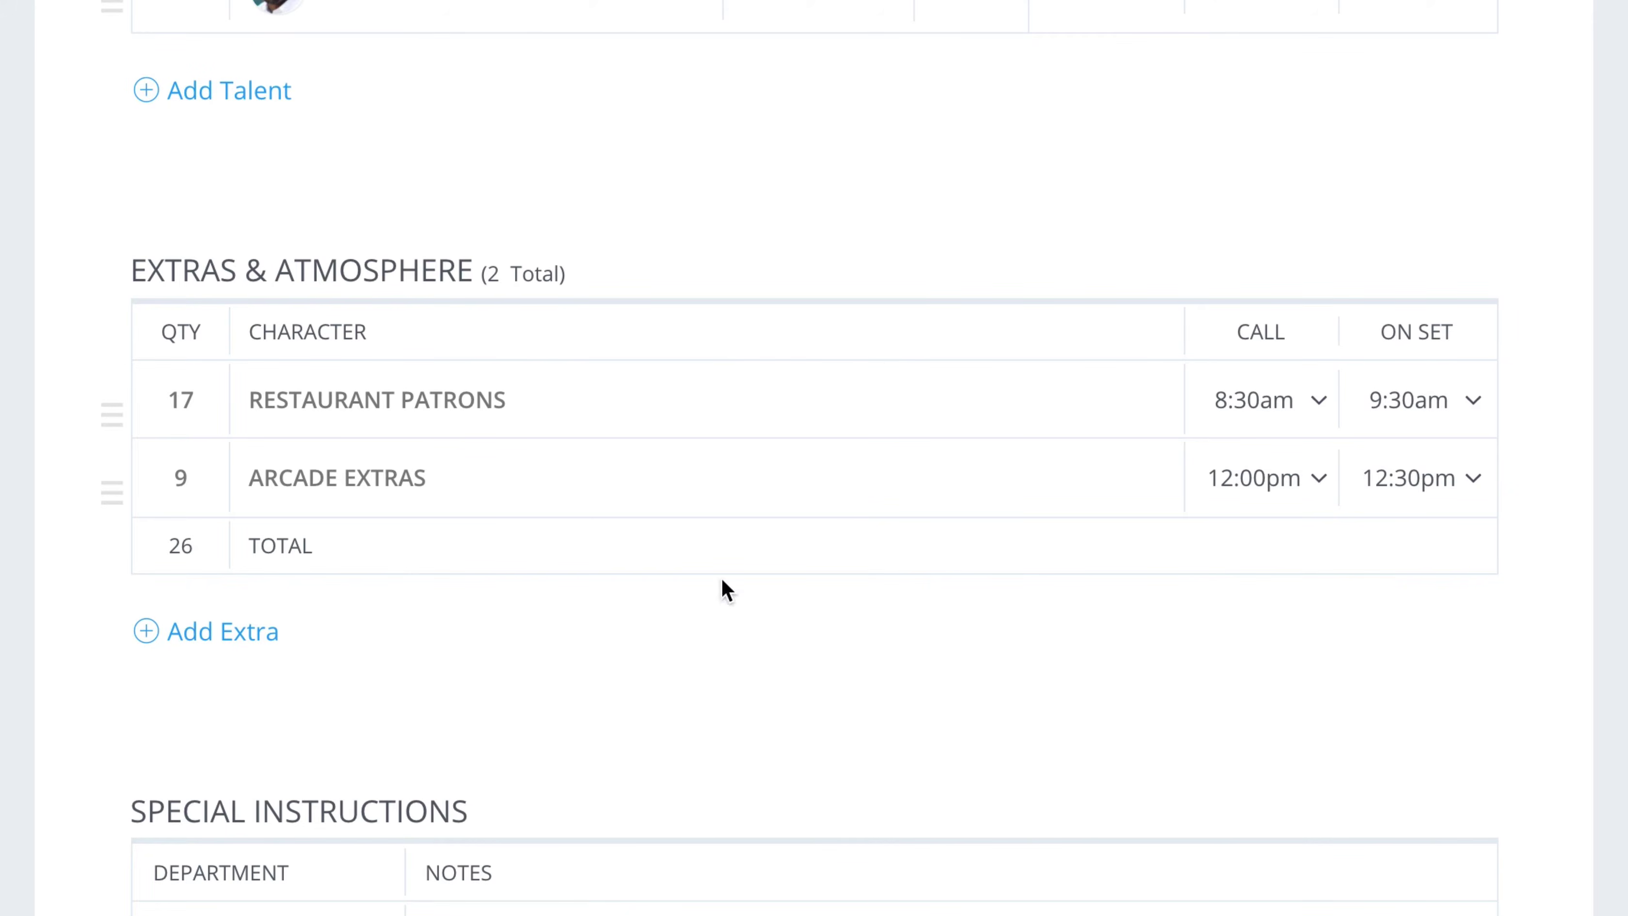
pyautogui.click(218, 632)
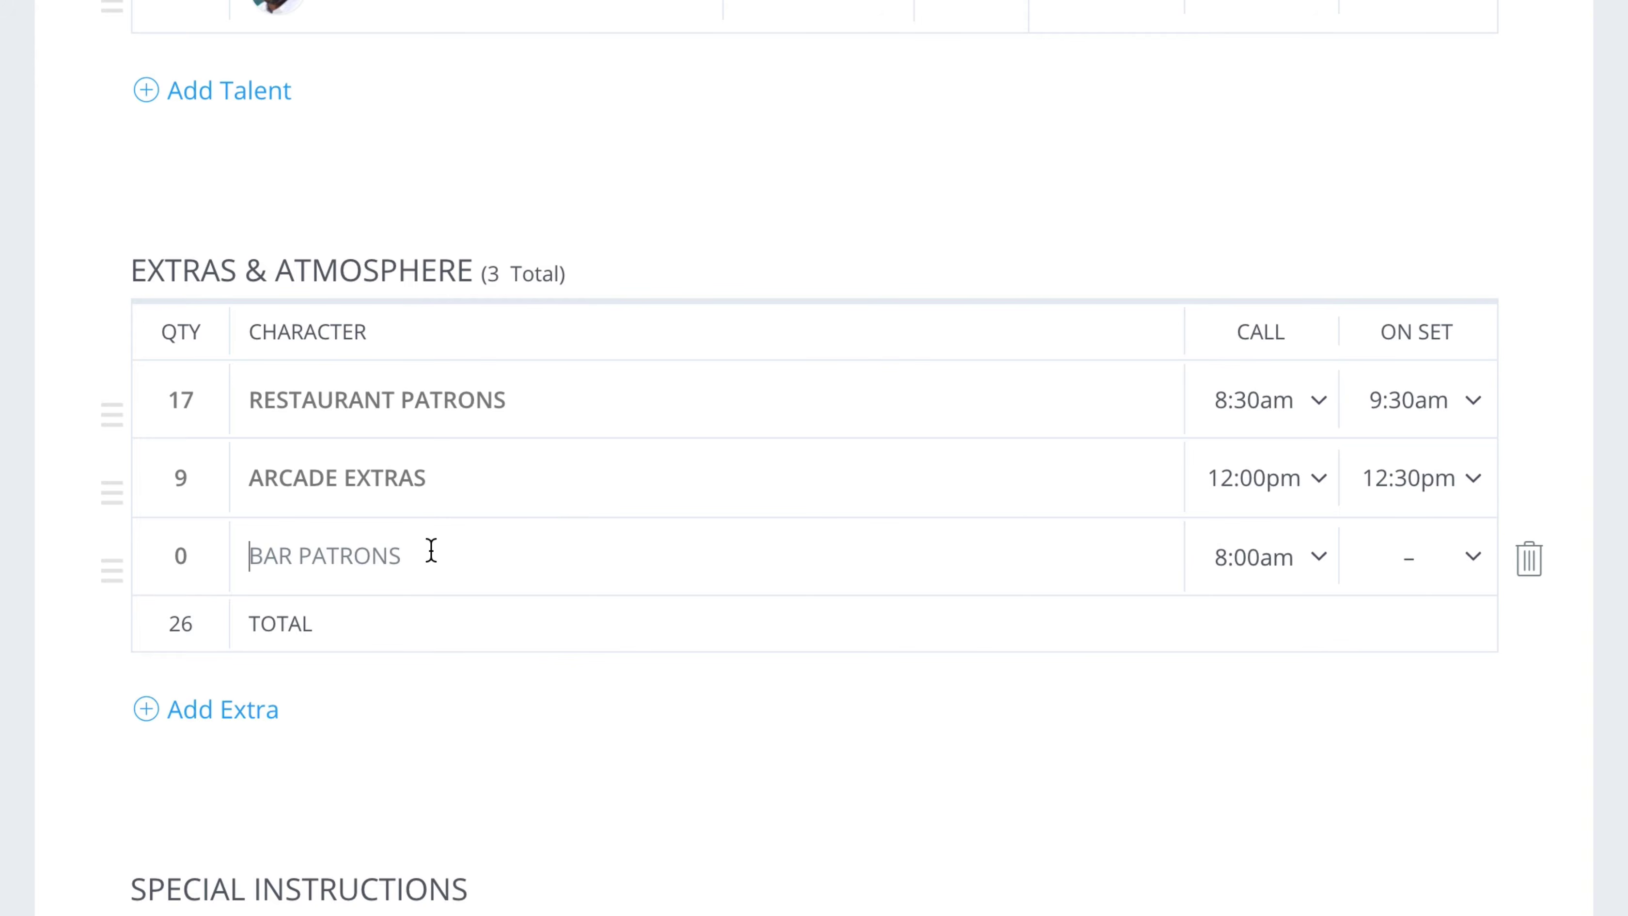
pyautogui.write('RESTAURANT STAFF')
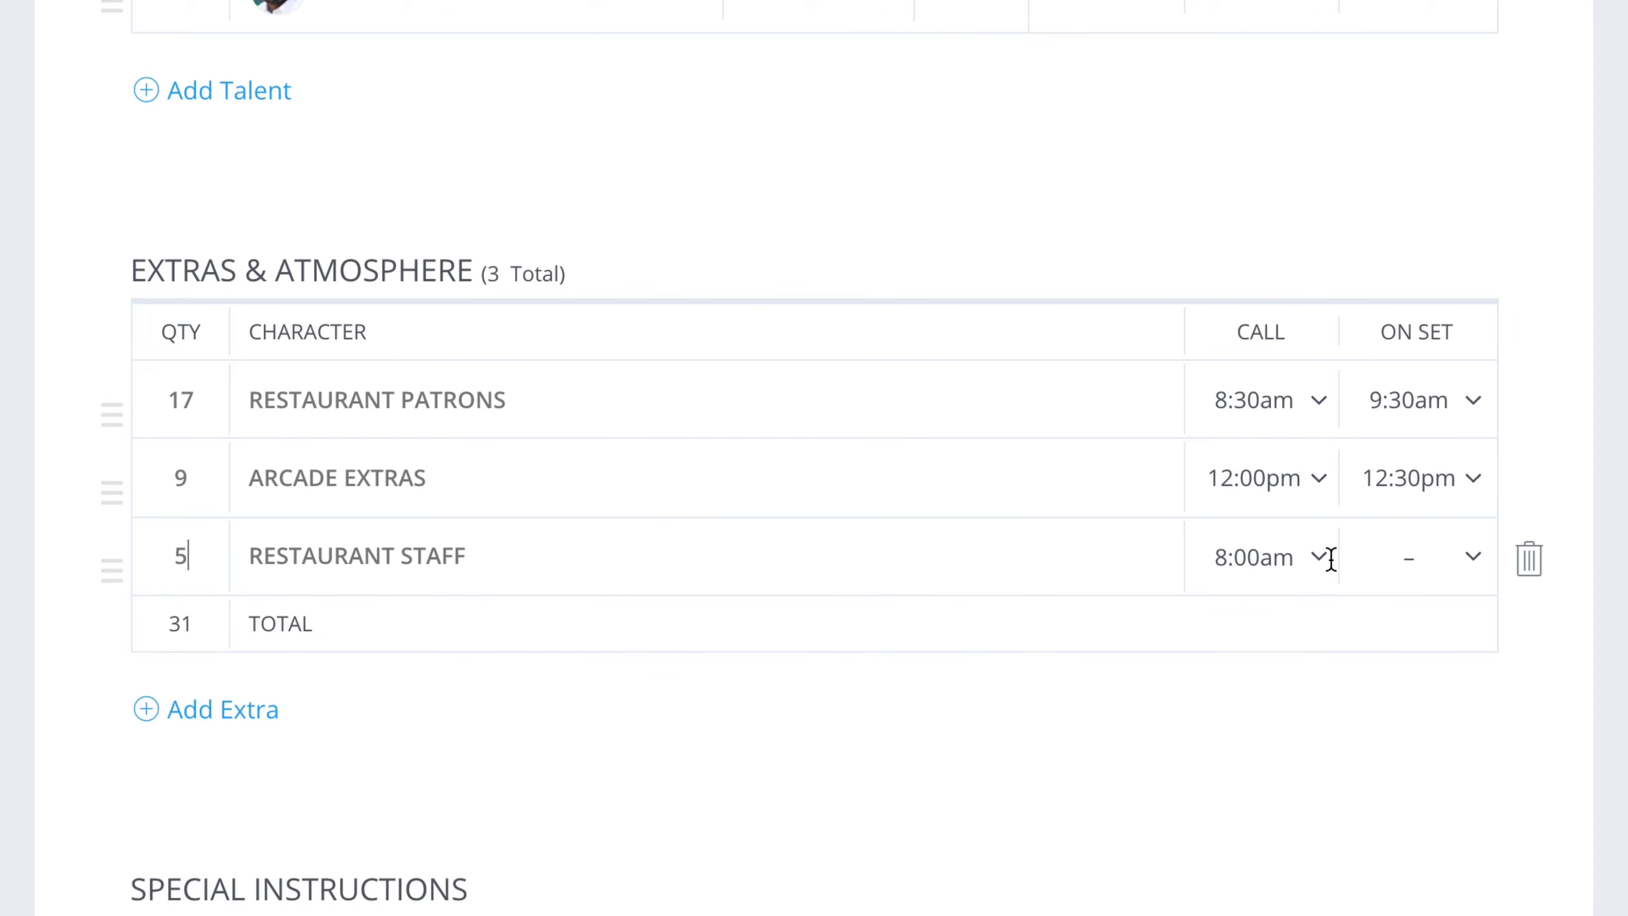
pyautogui.click(1311, 553)
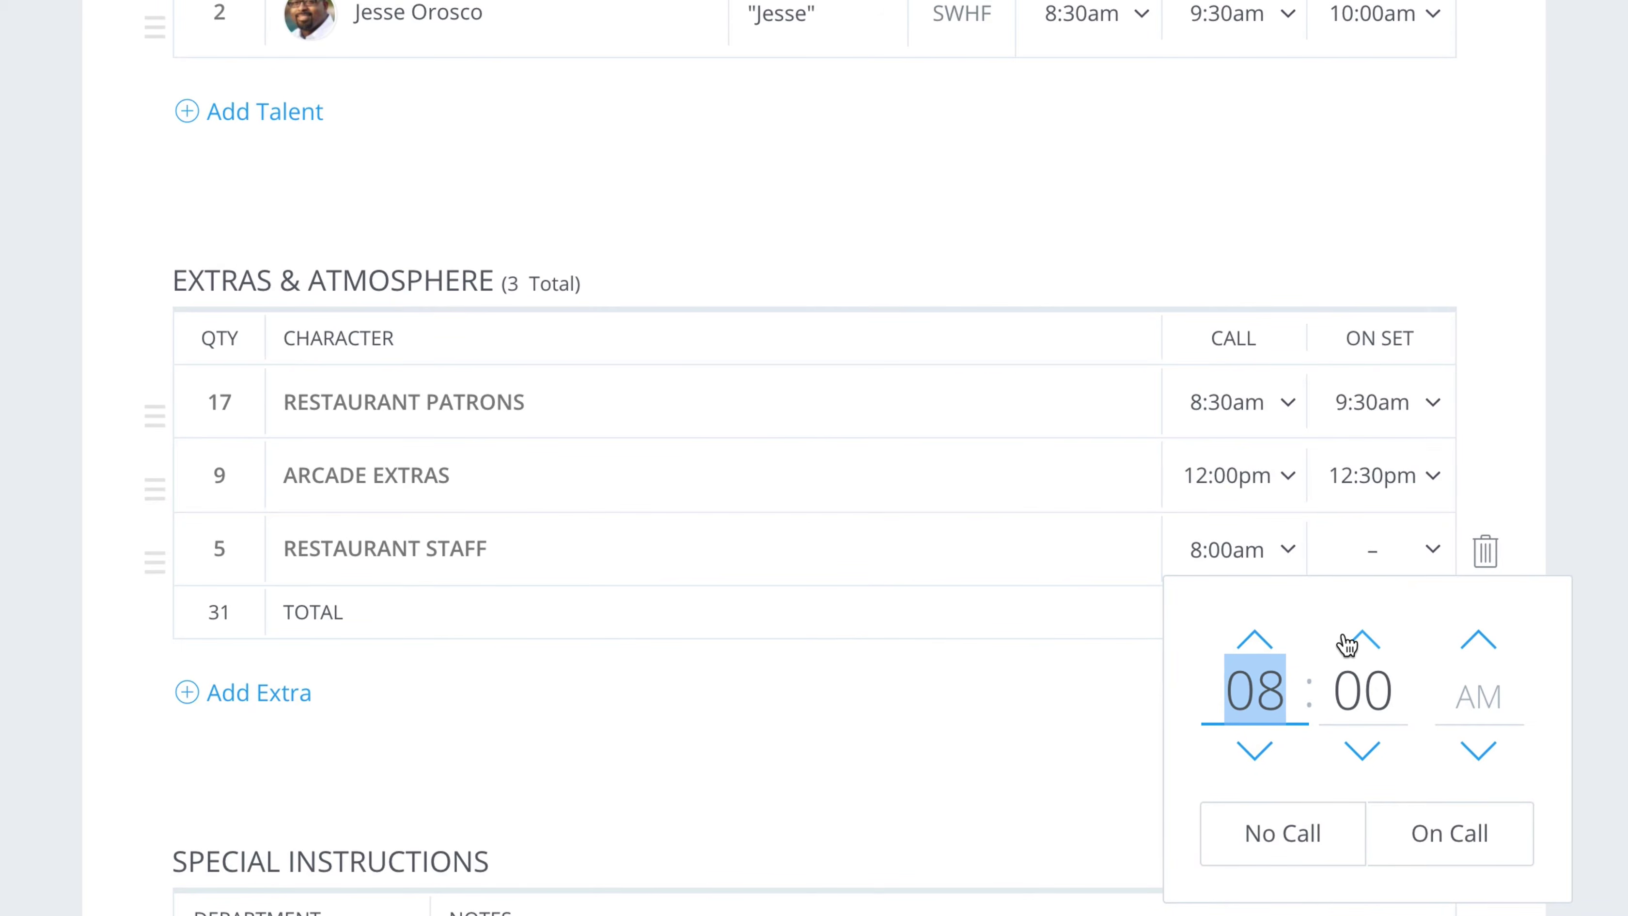
pyautogui.click(1345, 642)
pyautogui.click(1346, 641)
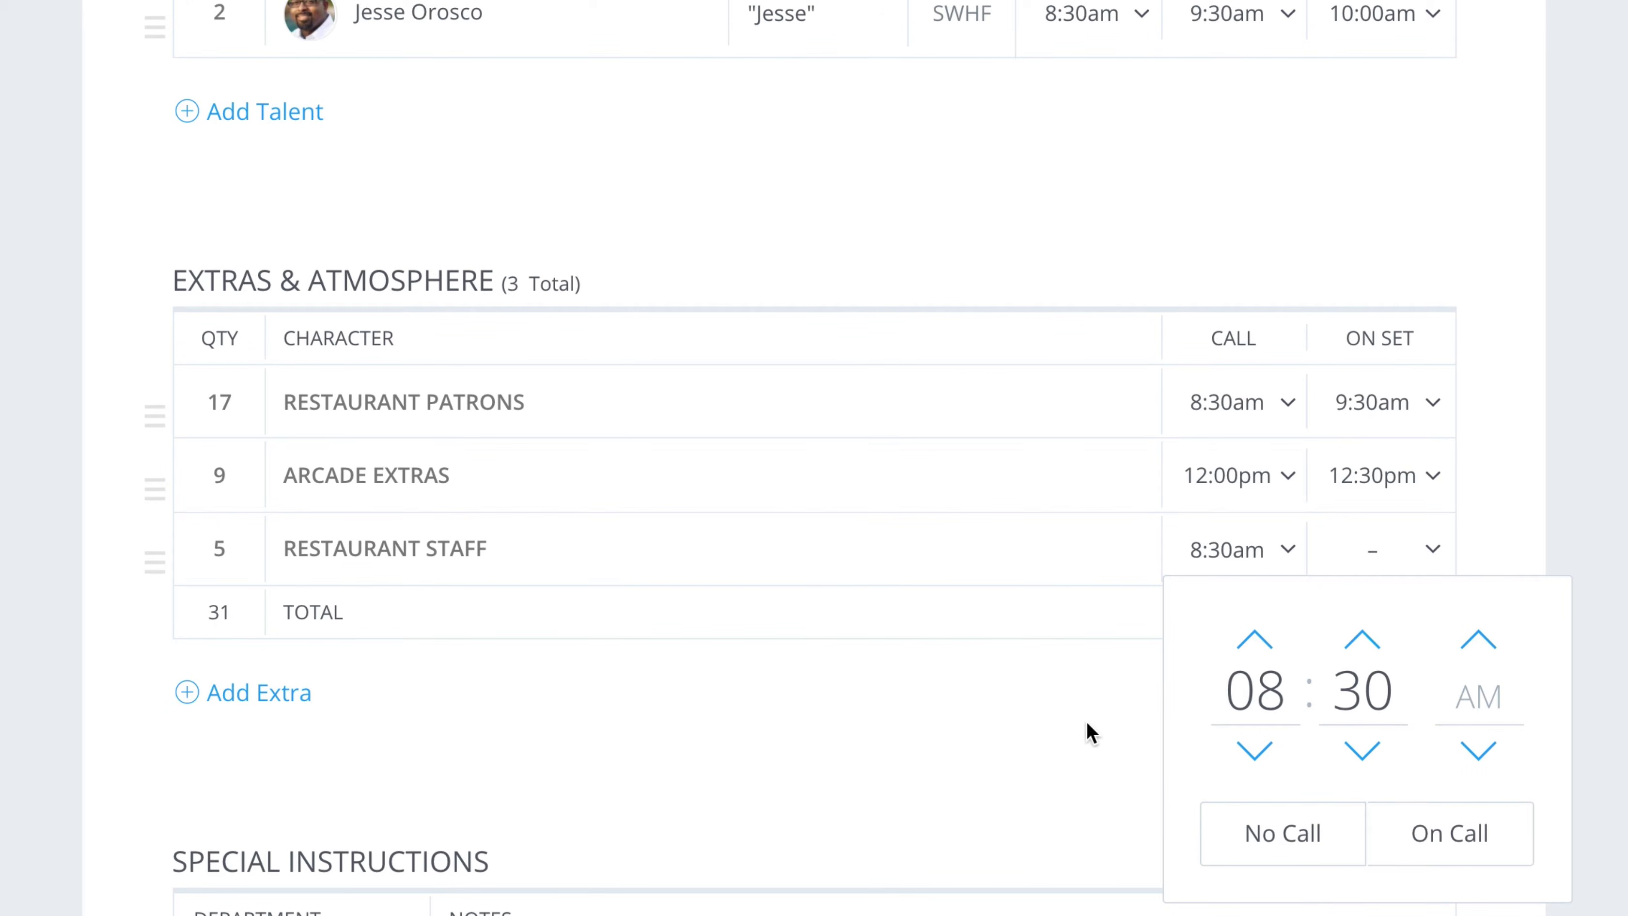
# - Set the RESTAURANT STAFF on-set time to 9:30am and remove that extras row
pyautogui.click(1435, 549)
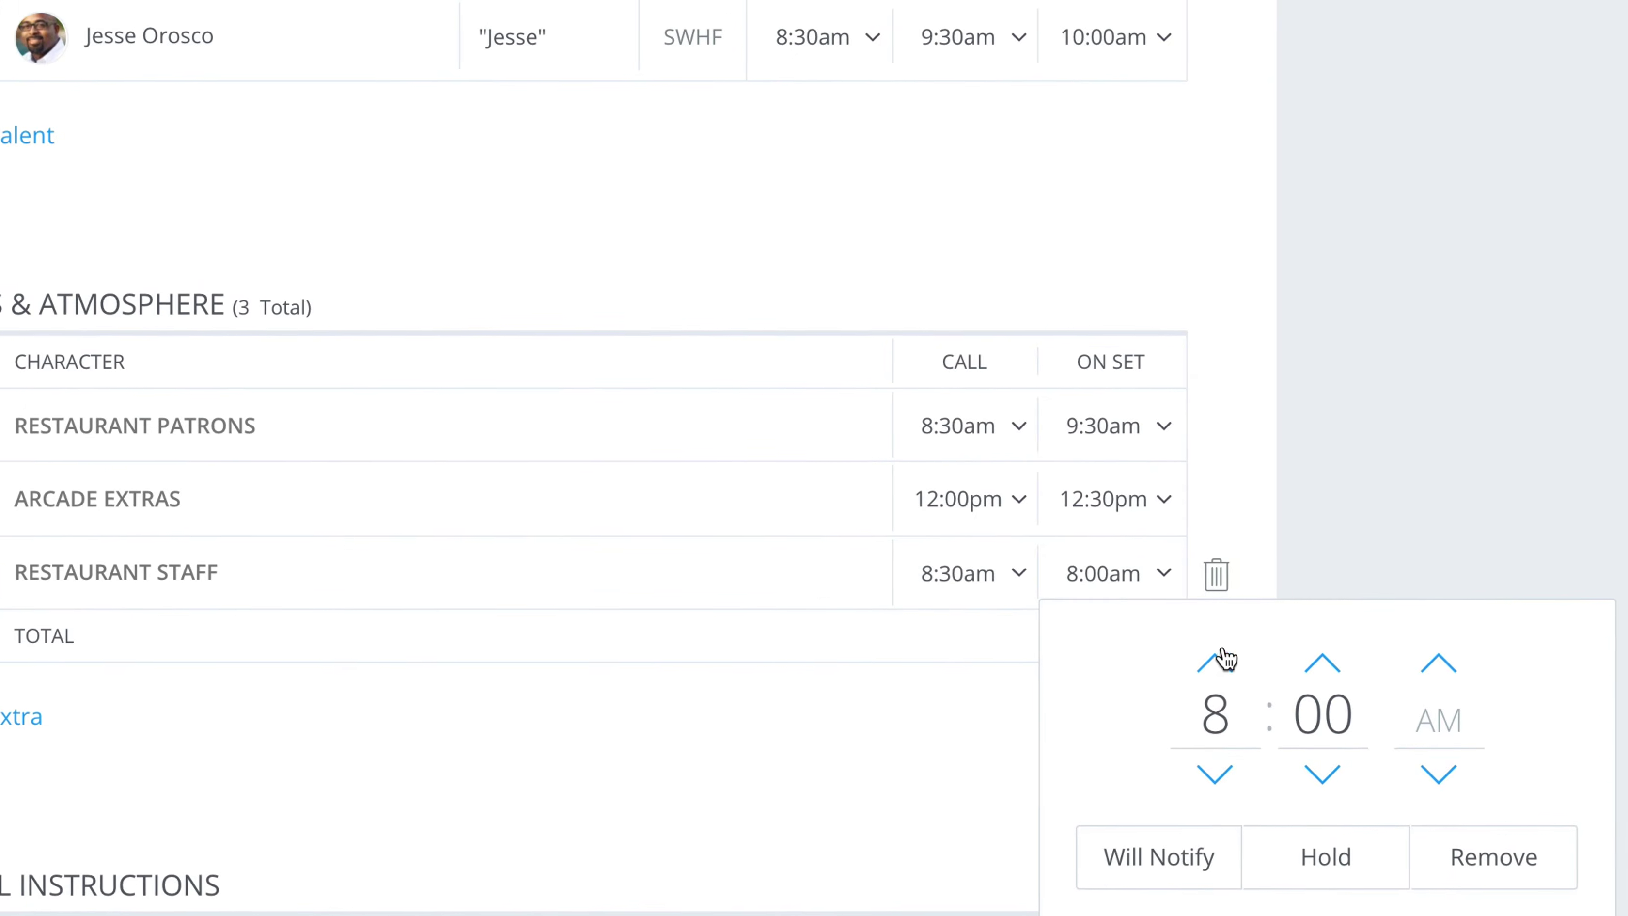
pyautogui.click(1220, 670)
pyautogui.click(1343, 666)
pyautogui.click(1329, 664)
pyautogui.click(890, 712)
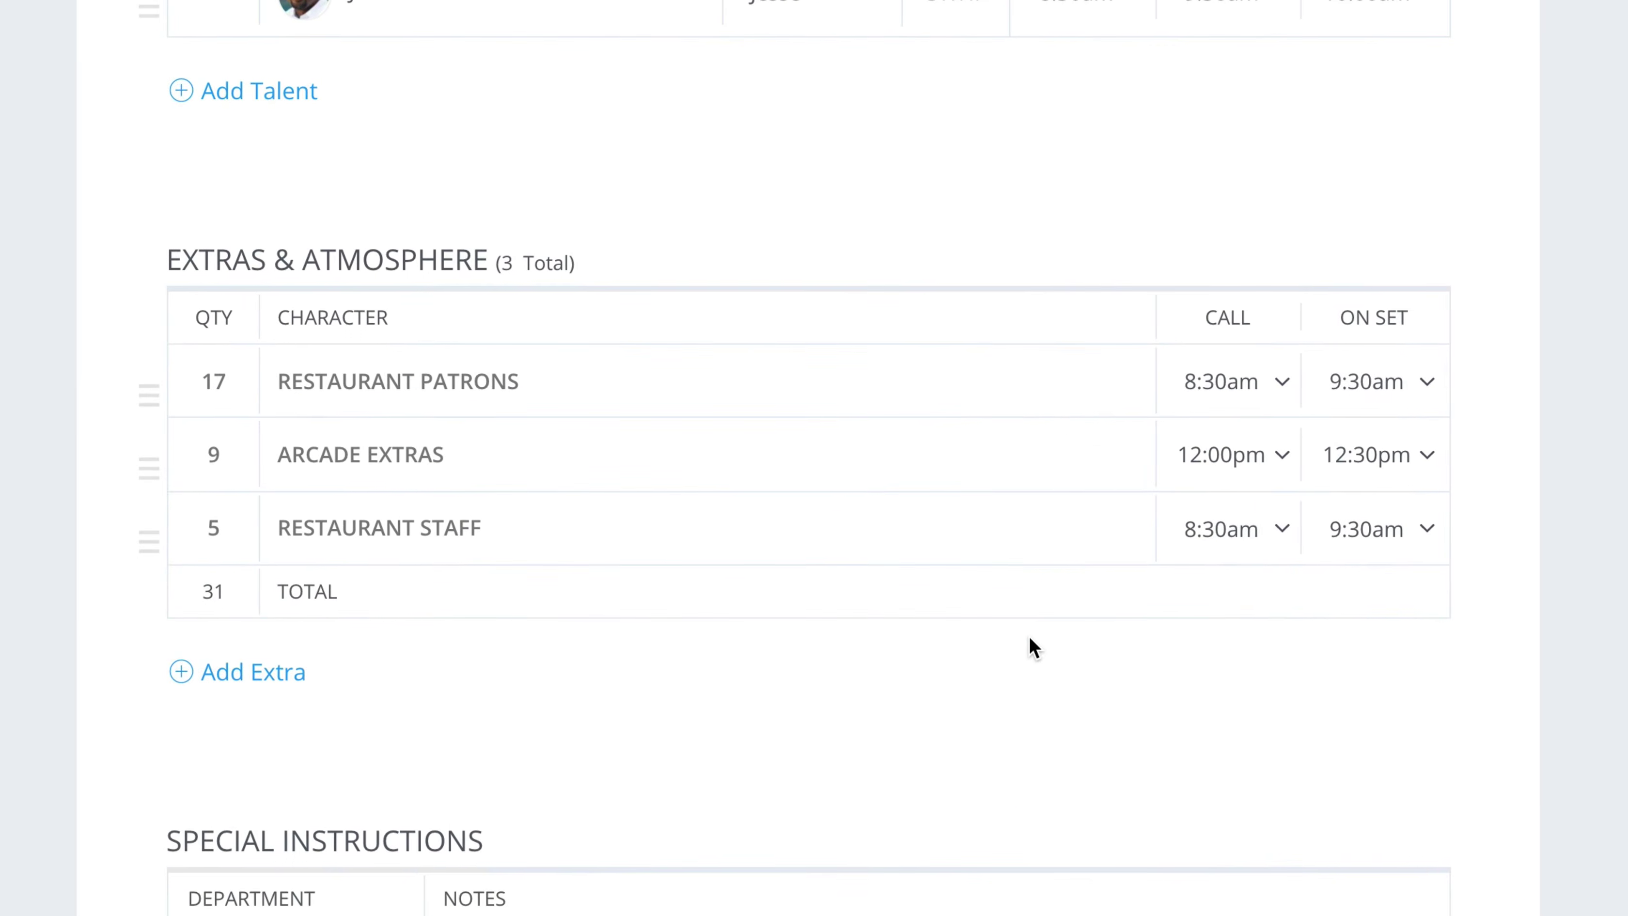
pyautogui.moveTo(1480, 531)
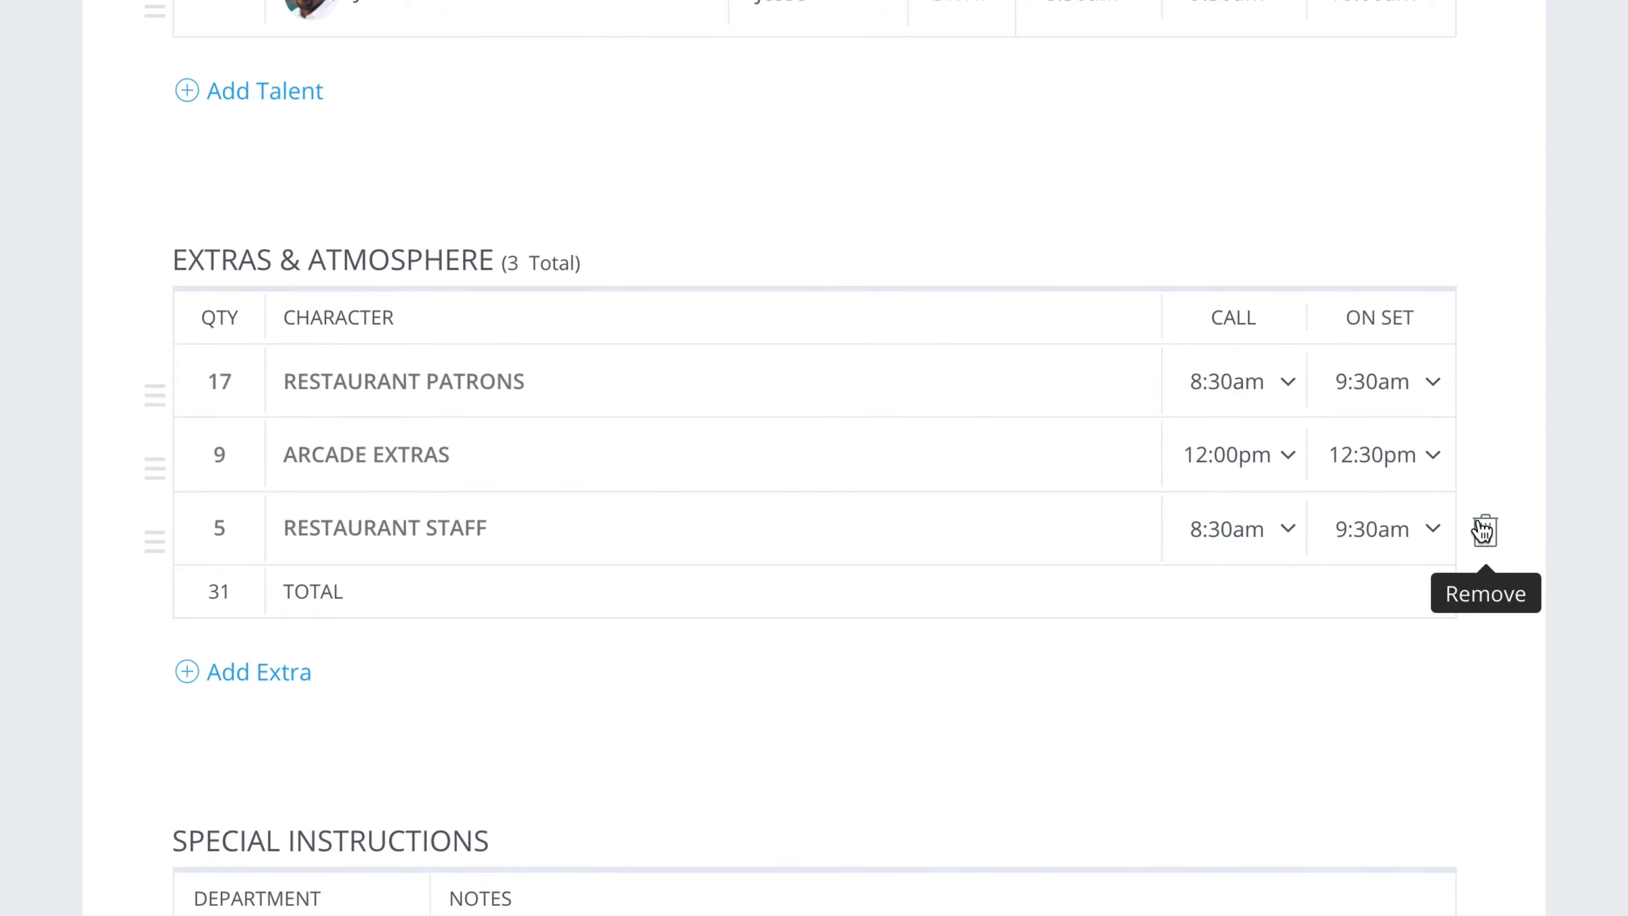
pyautogui.click(1482, 531)
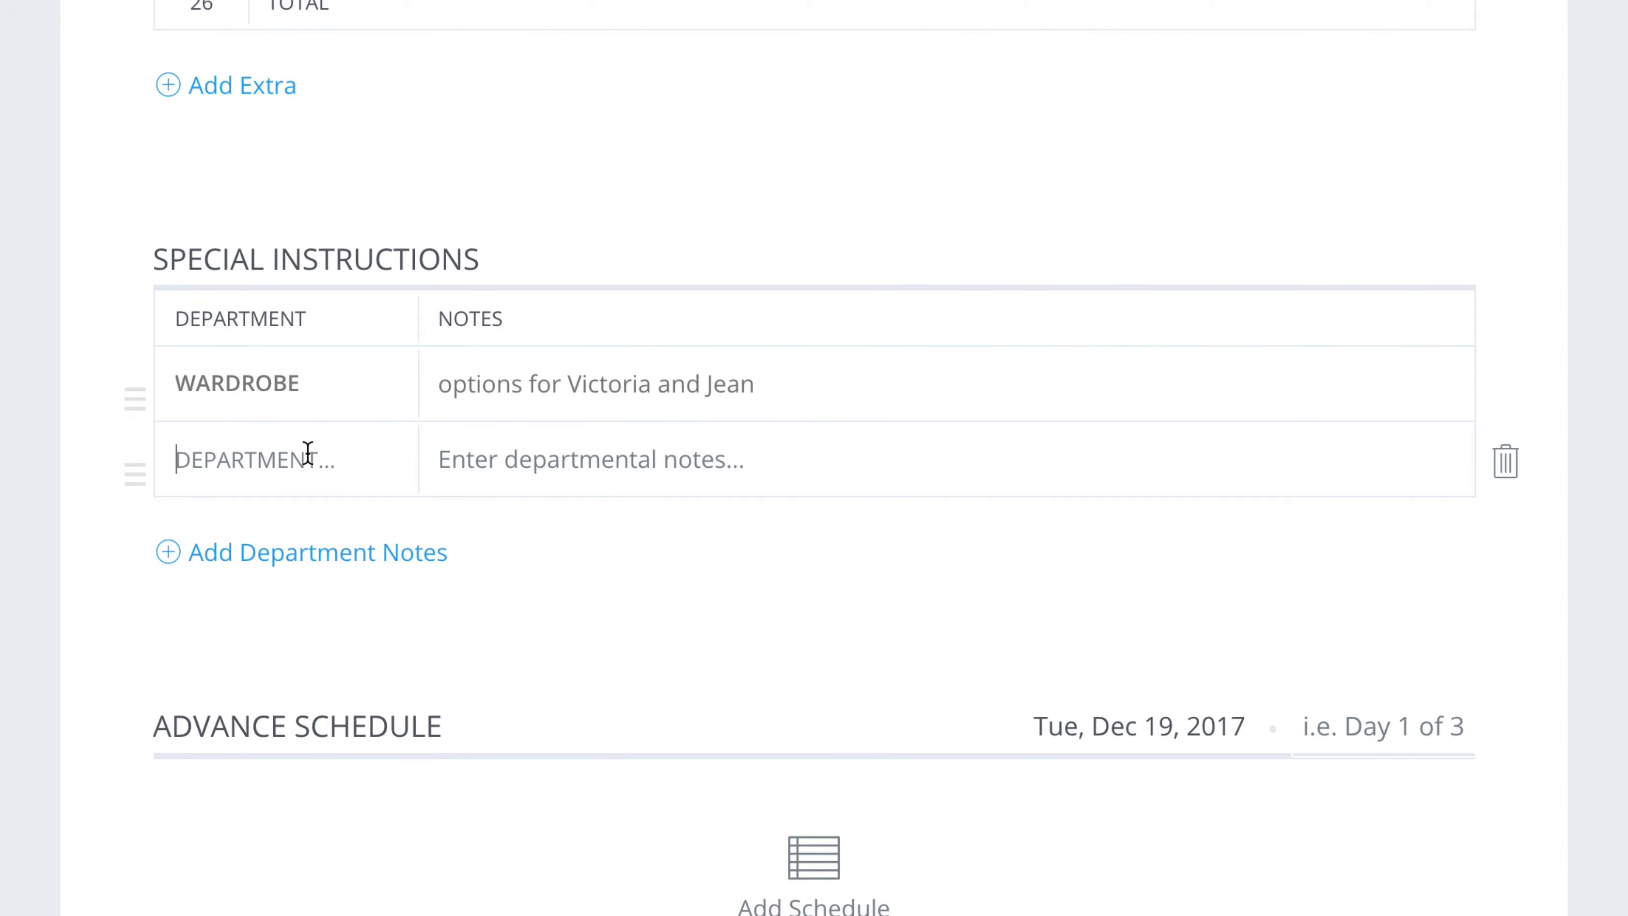
# - Add a special instruction for the PROPS department reading "Breakfast food options - eggs, pancakes, french toast..."
pyautogui.write('PO')
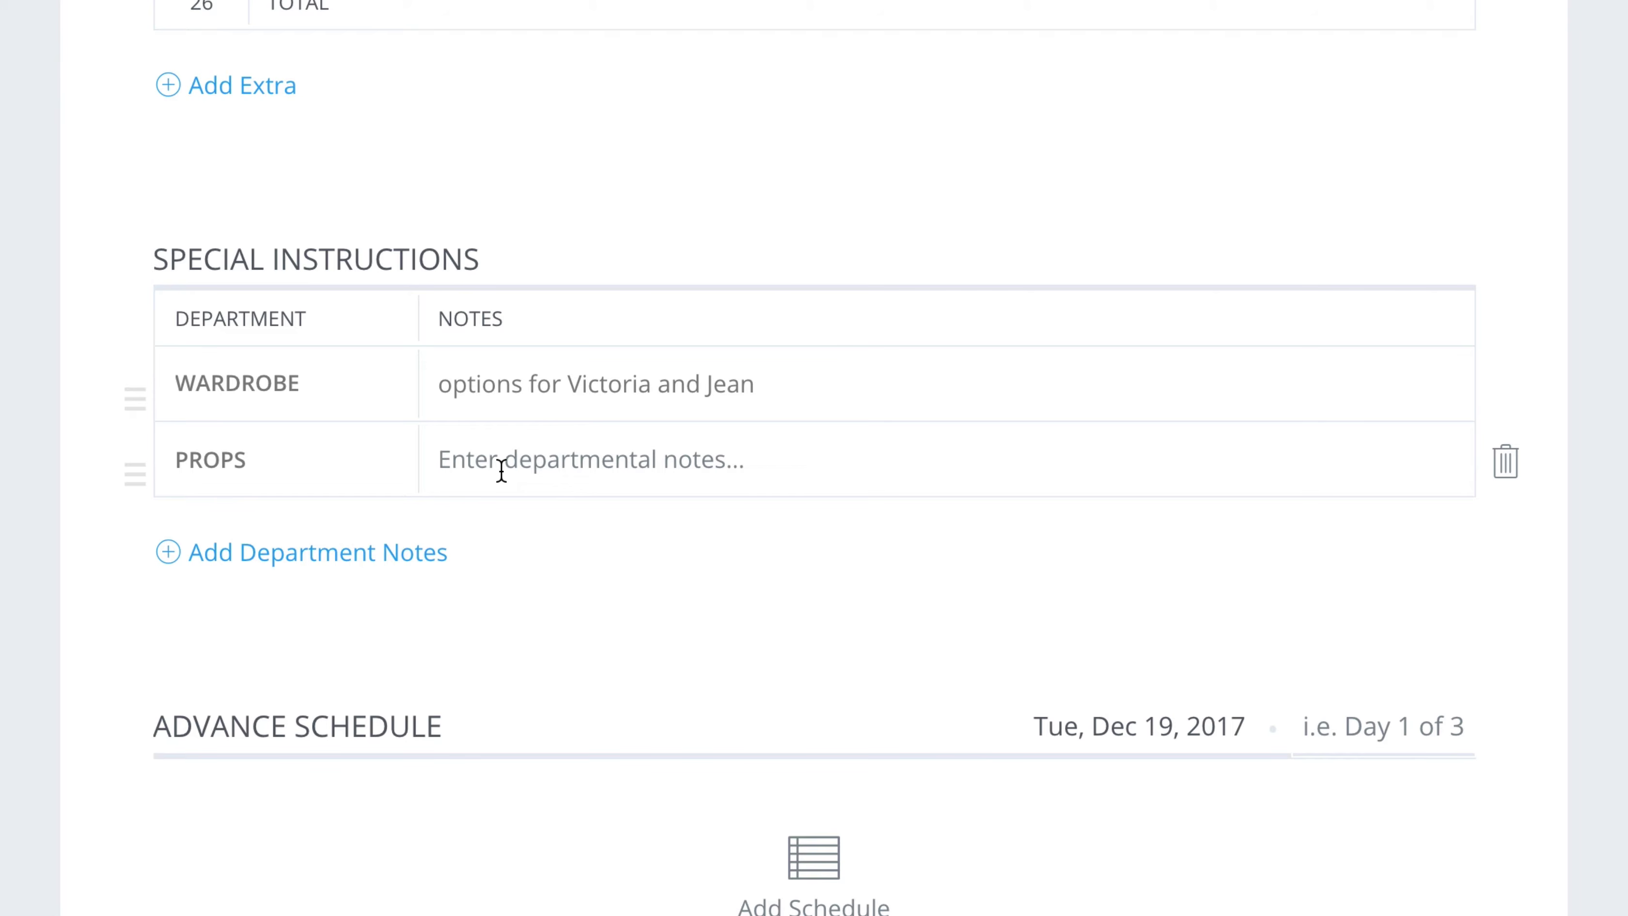
pyautogui.write('B')
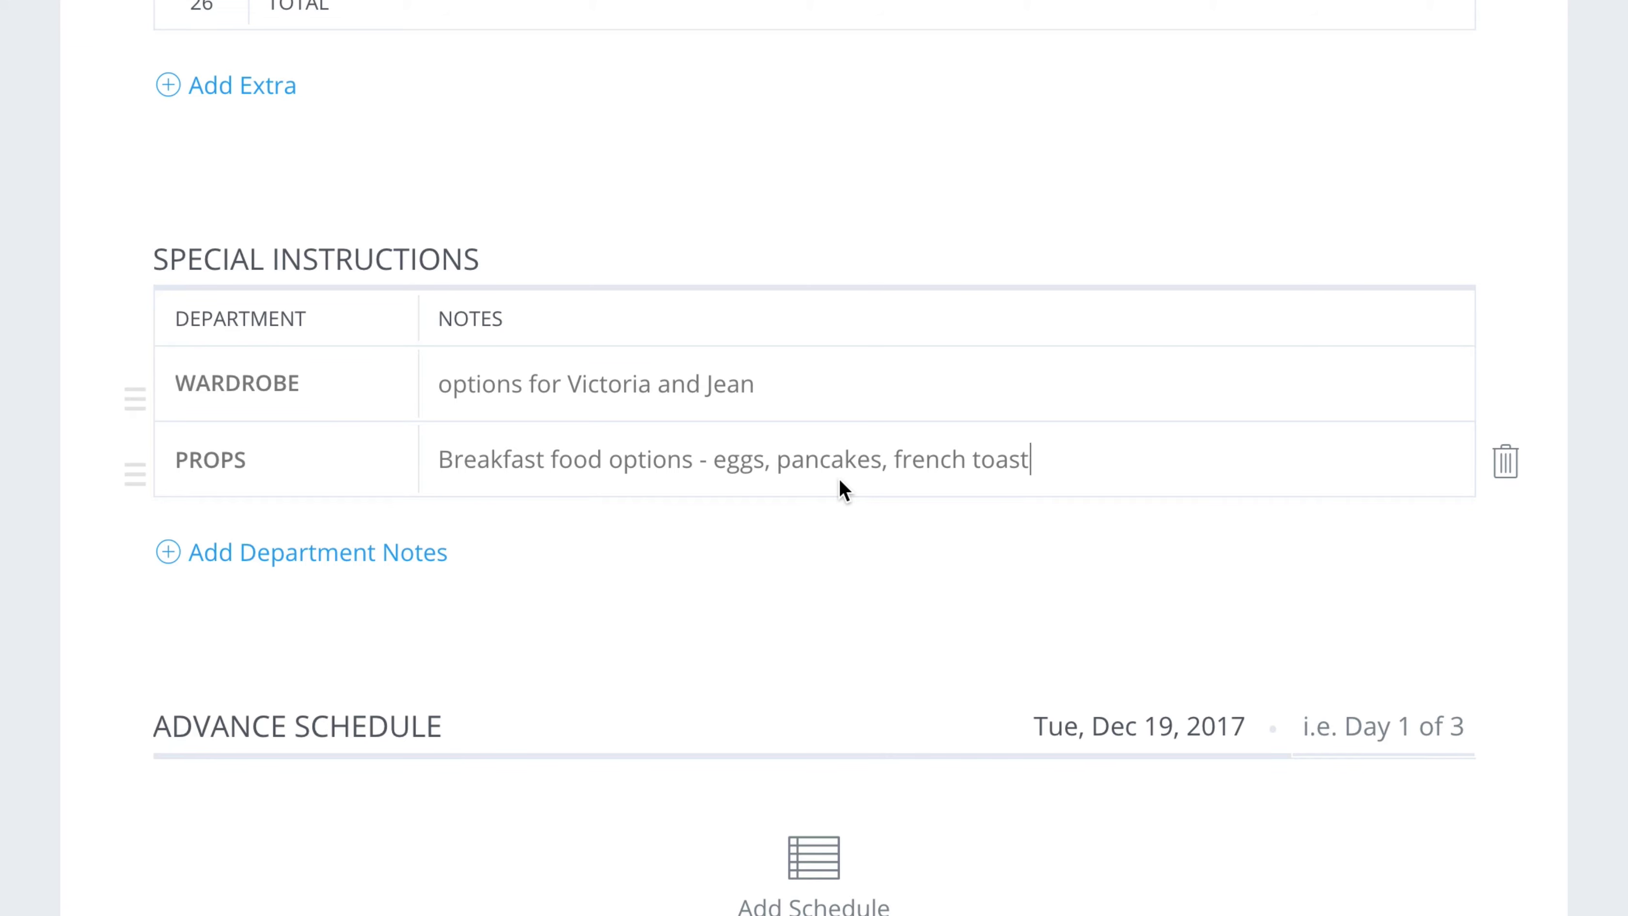
pyautogui.scroll(-1, 769, 526)
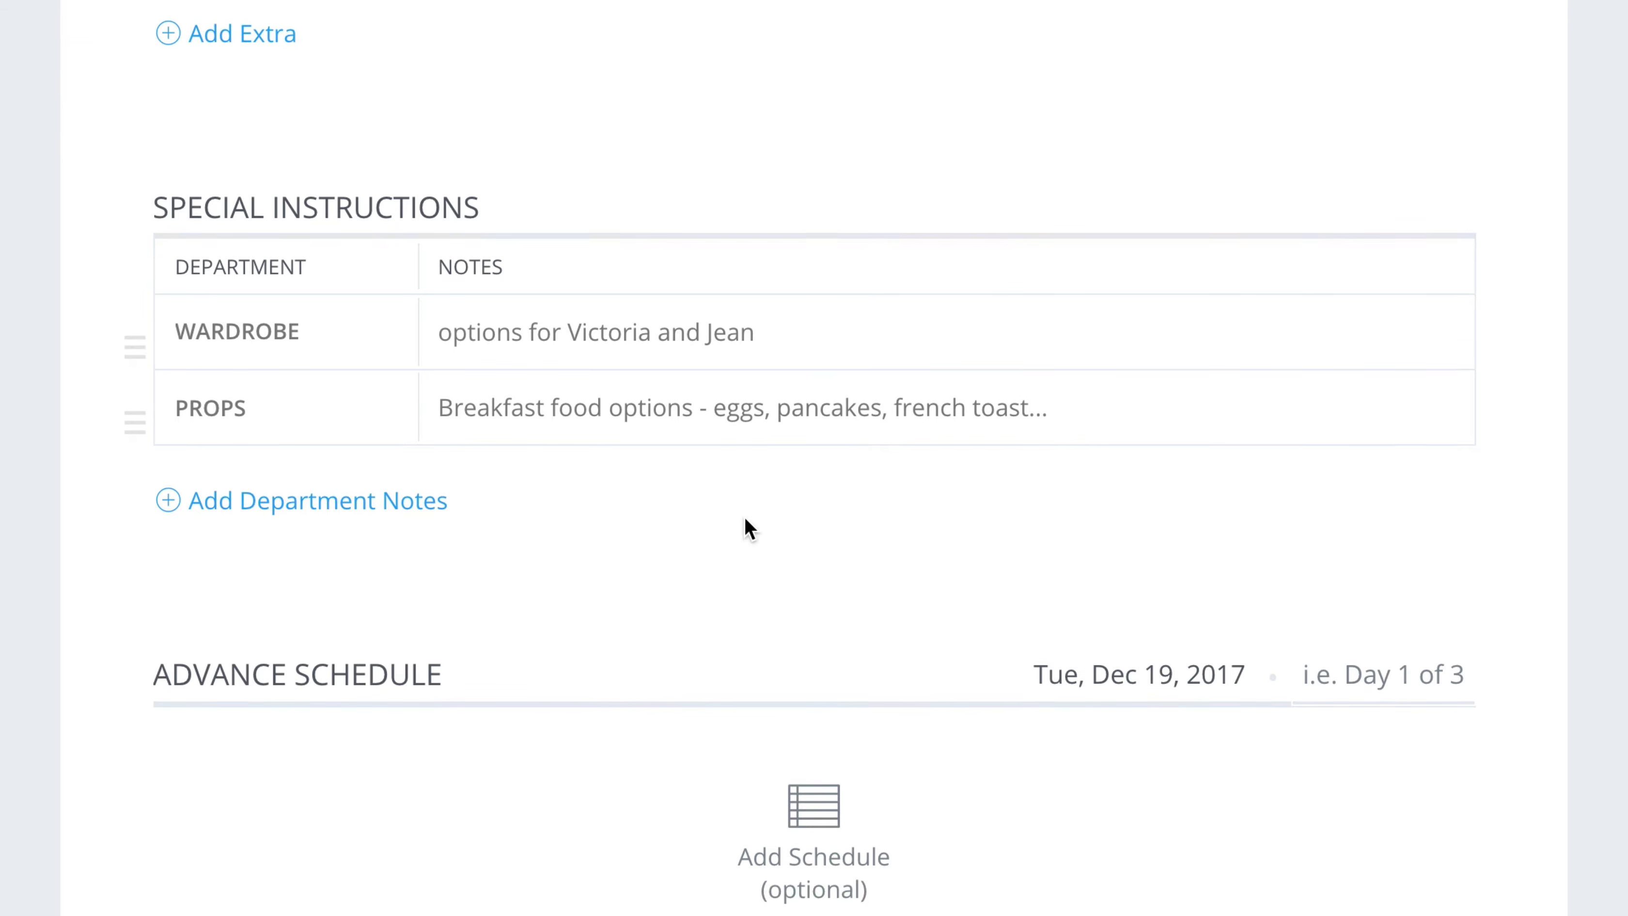
# - Add three blank department notes rows under PROPS and remove them again
pyautogui.click(426, 499)
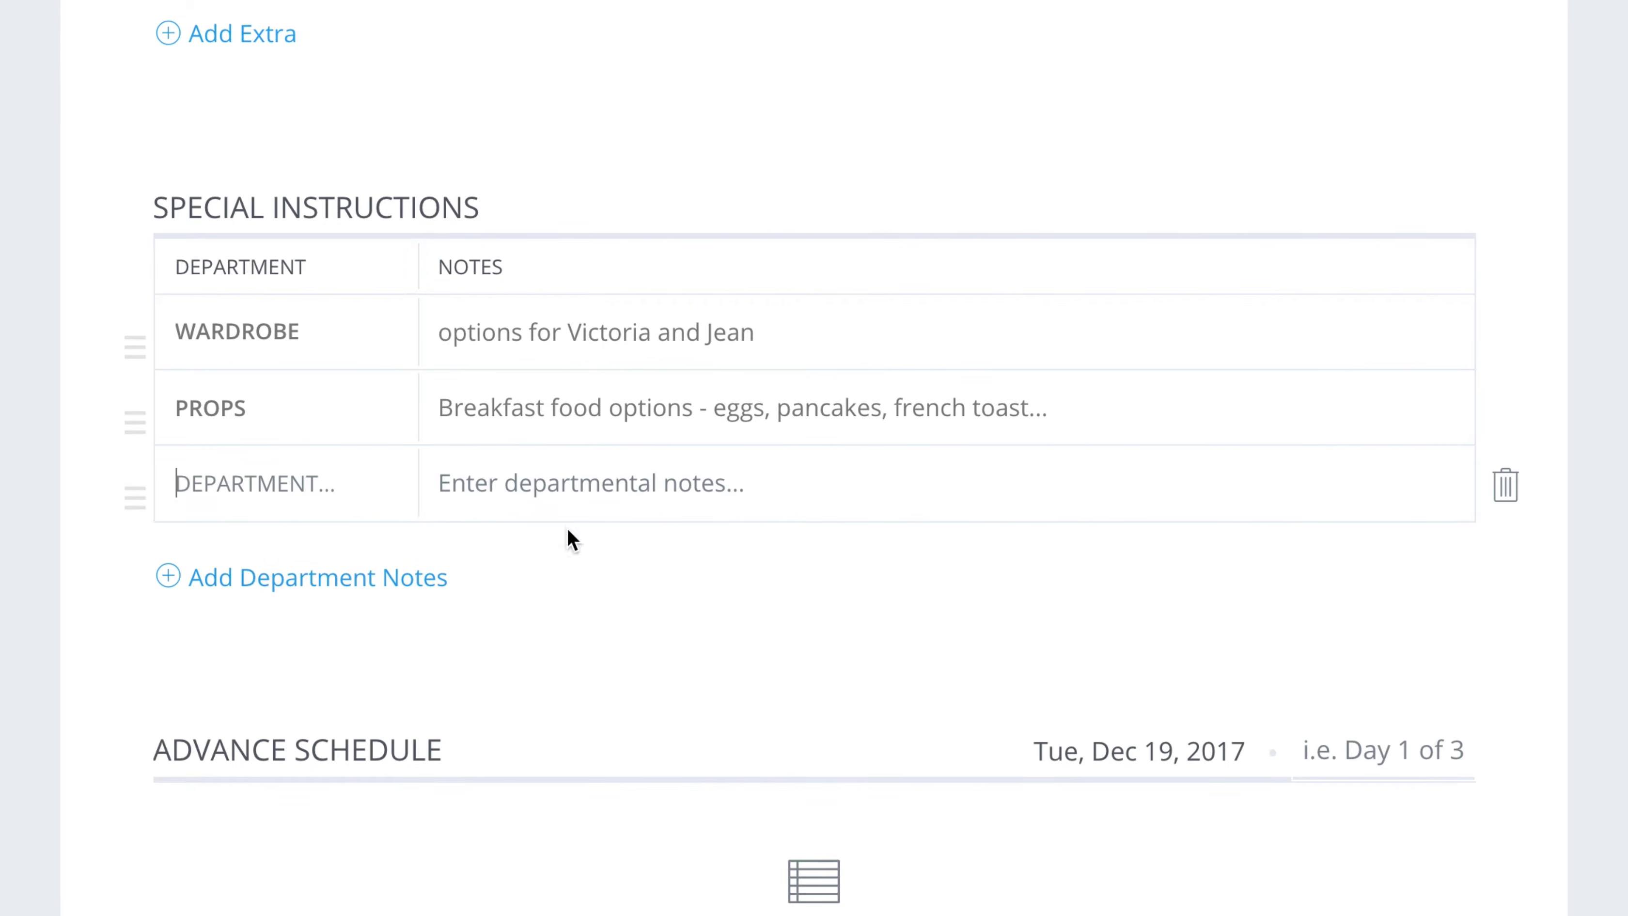
pyautogui.click(333, 592)
pyautogui.click(332, 655)
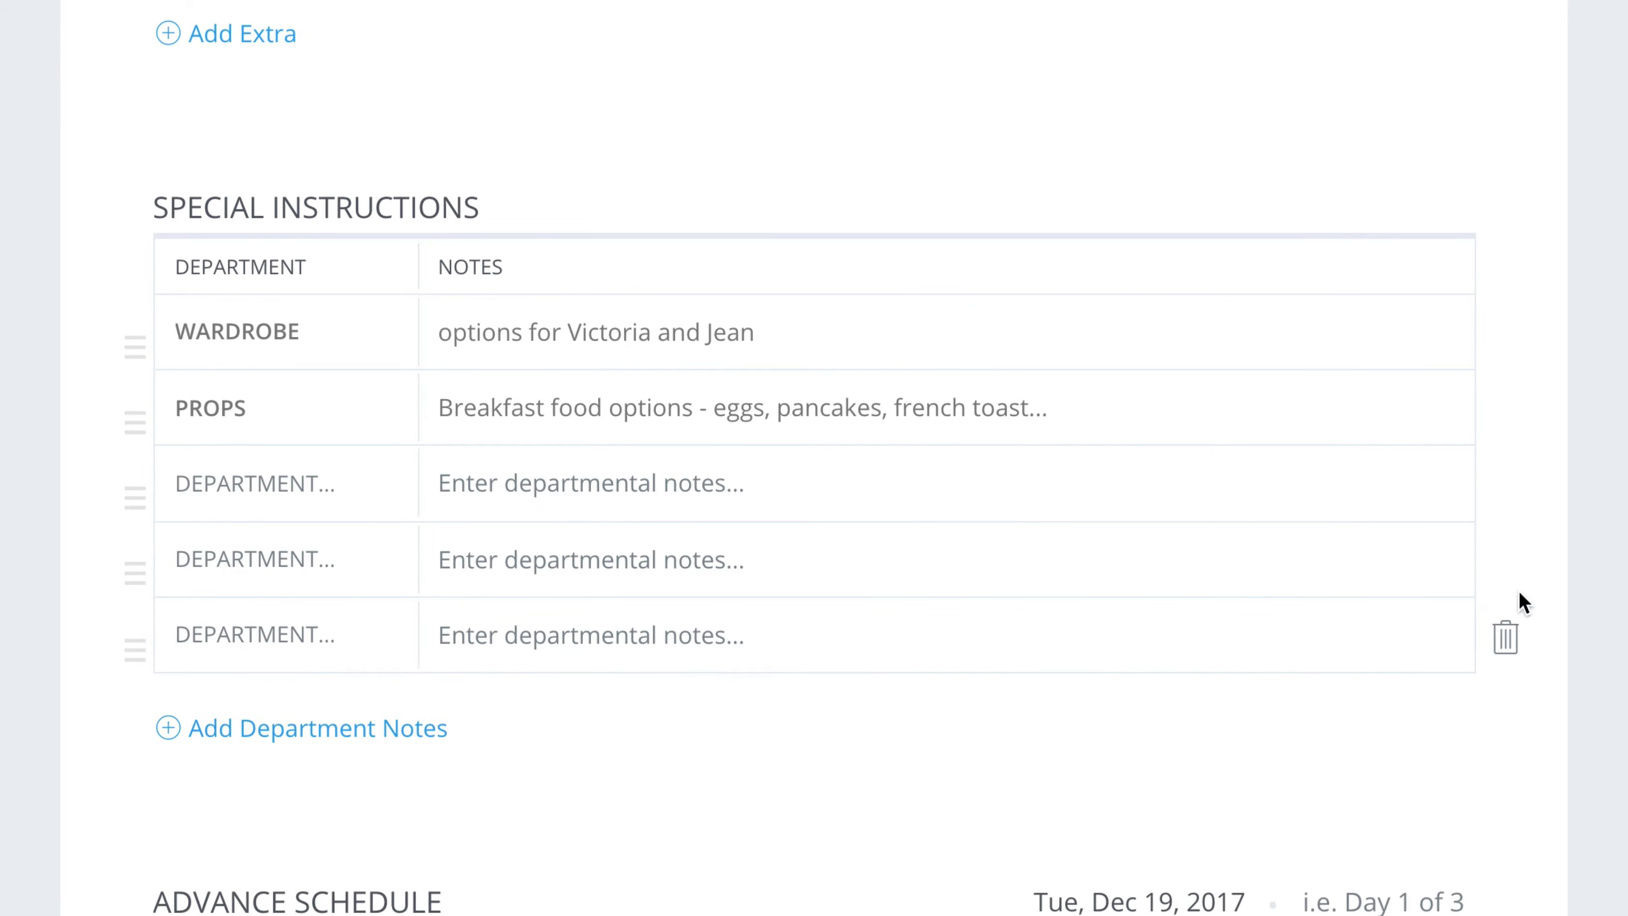
pyautogui.click(1510, 571)
pyautogui.click(1510, 495)
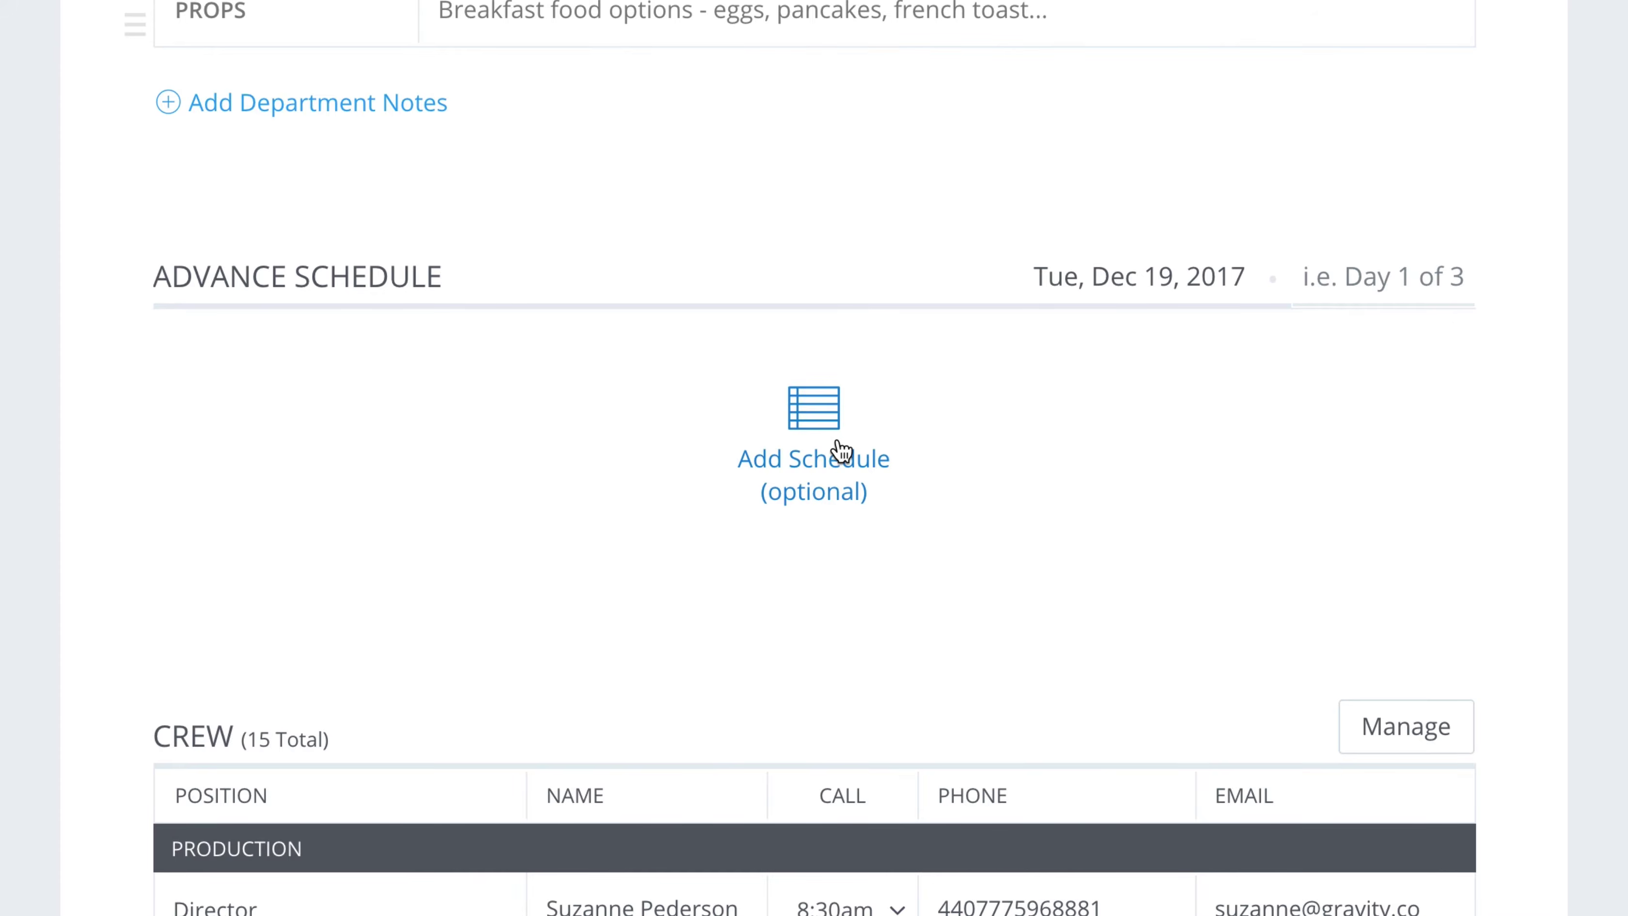
# - Add an advance schedule for Tue, Dec 19, 2017 and extend it with three more scene rows
pyautogui.click(841, 449)
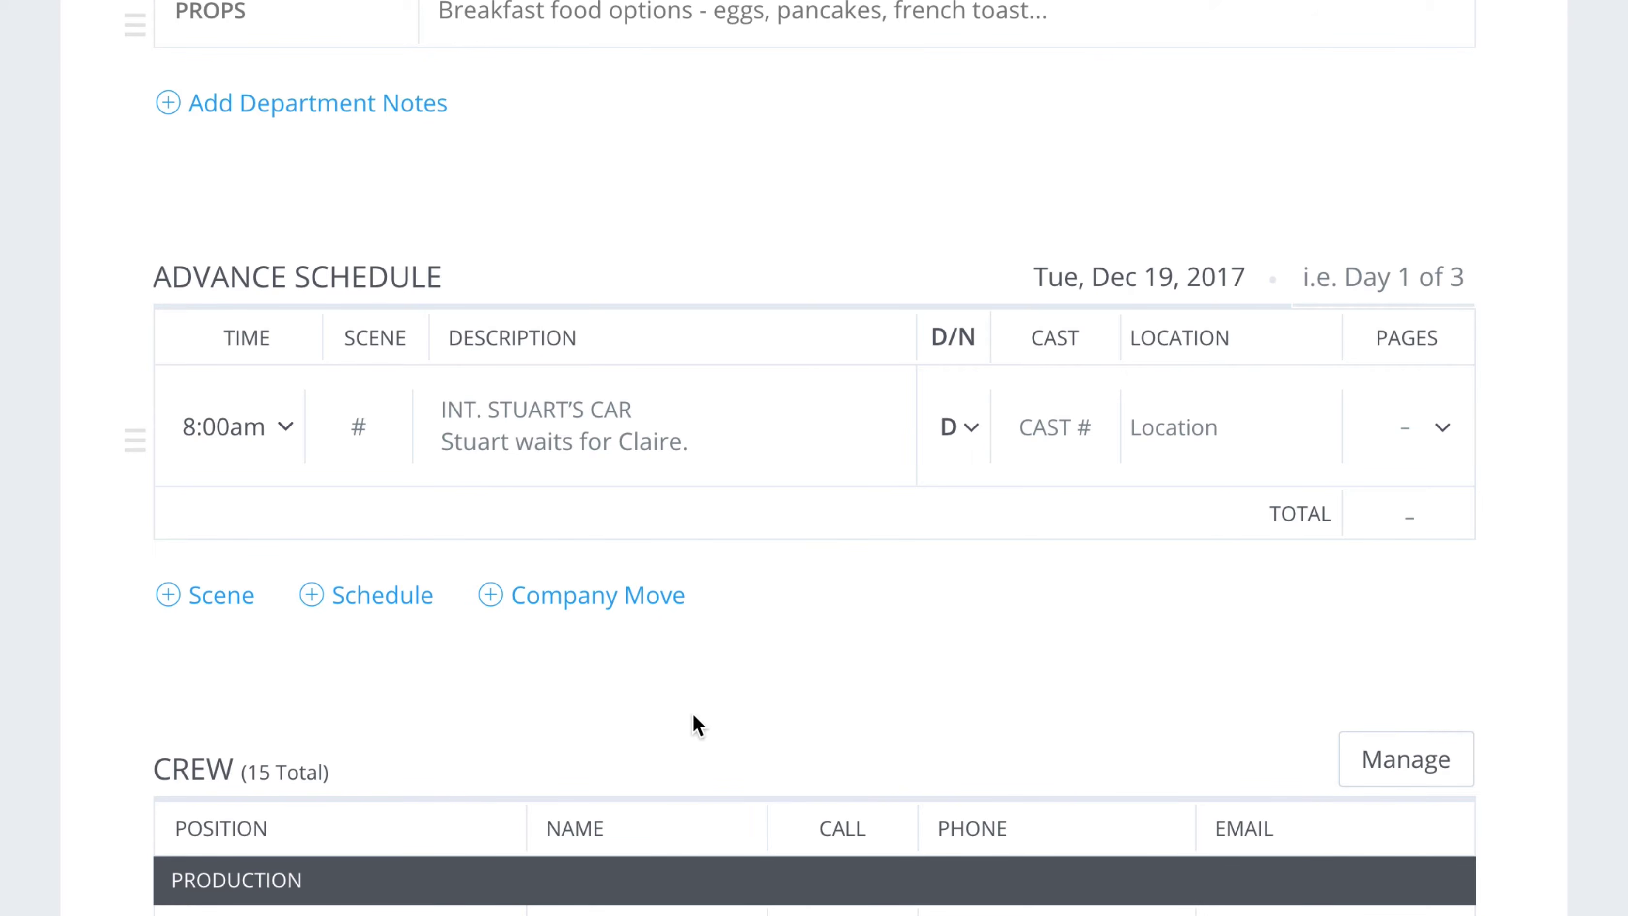
pyautogui.click(221, 596)
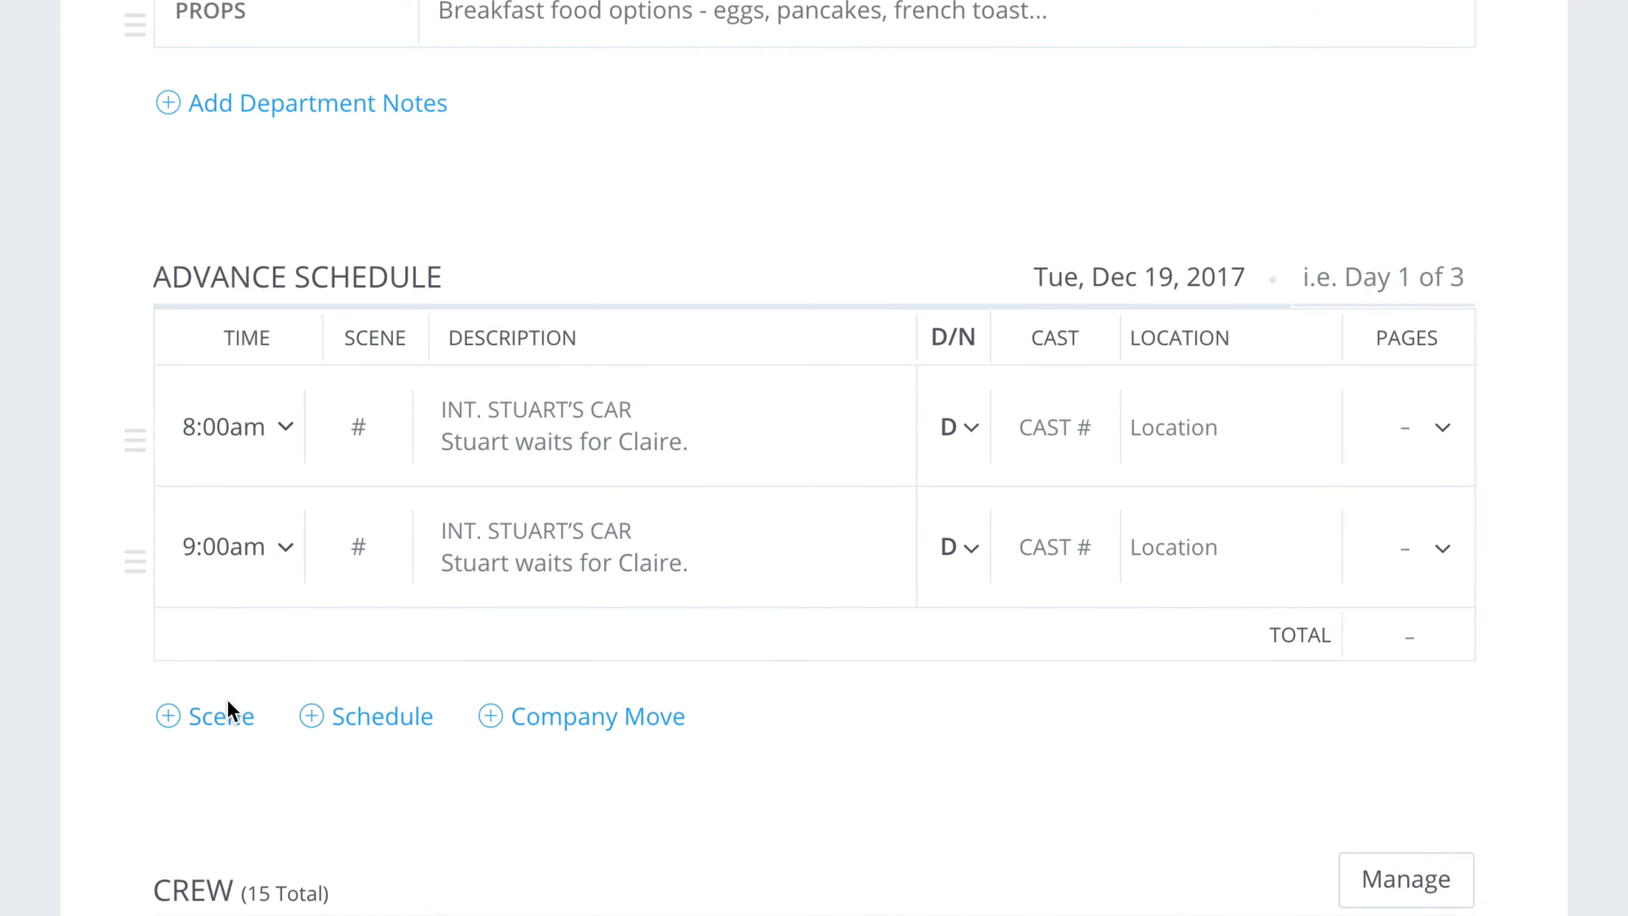
pyautogui.click(228, 711)
pyautogui.scroll(-3, 226, 775)
pyautogui.click(228, 747)
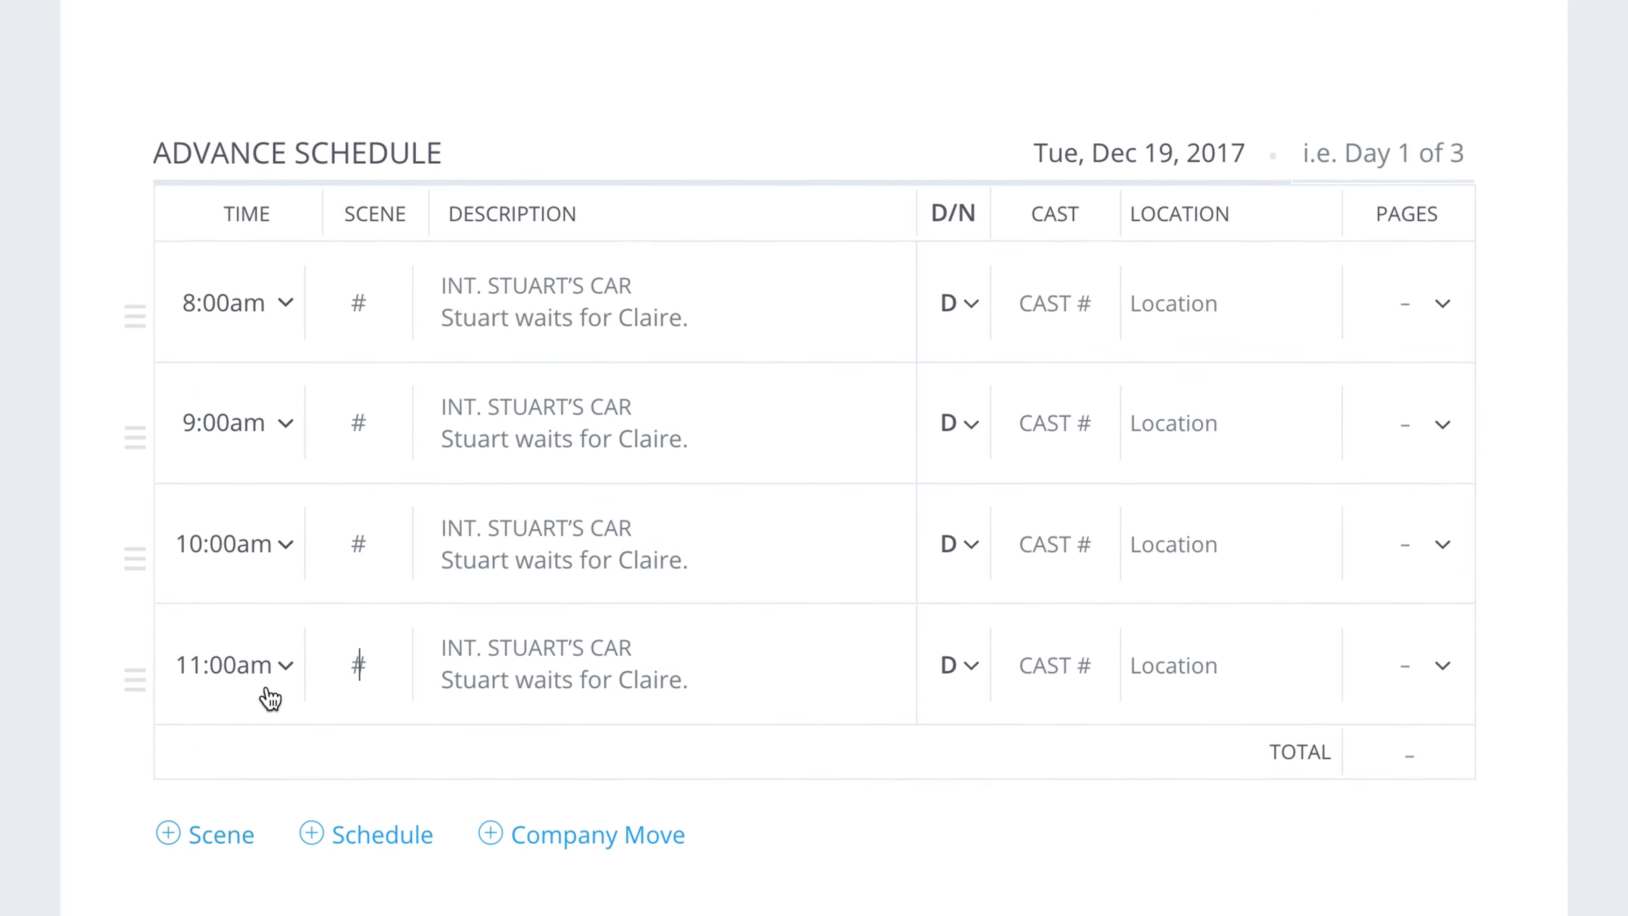
# - Add a company move directly above the 11:00am scene and a schedule item directly above the 10:00am scene in the advance schedule
pyautogui.click(289, 500)
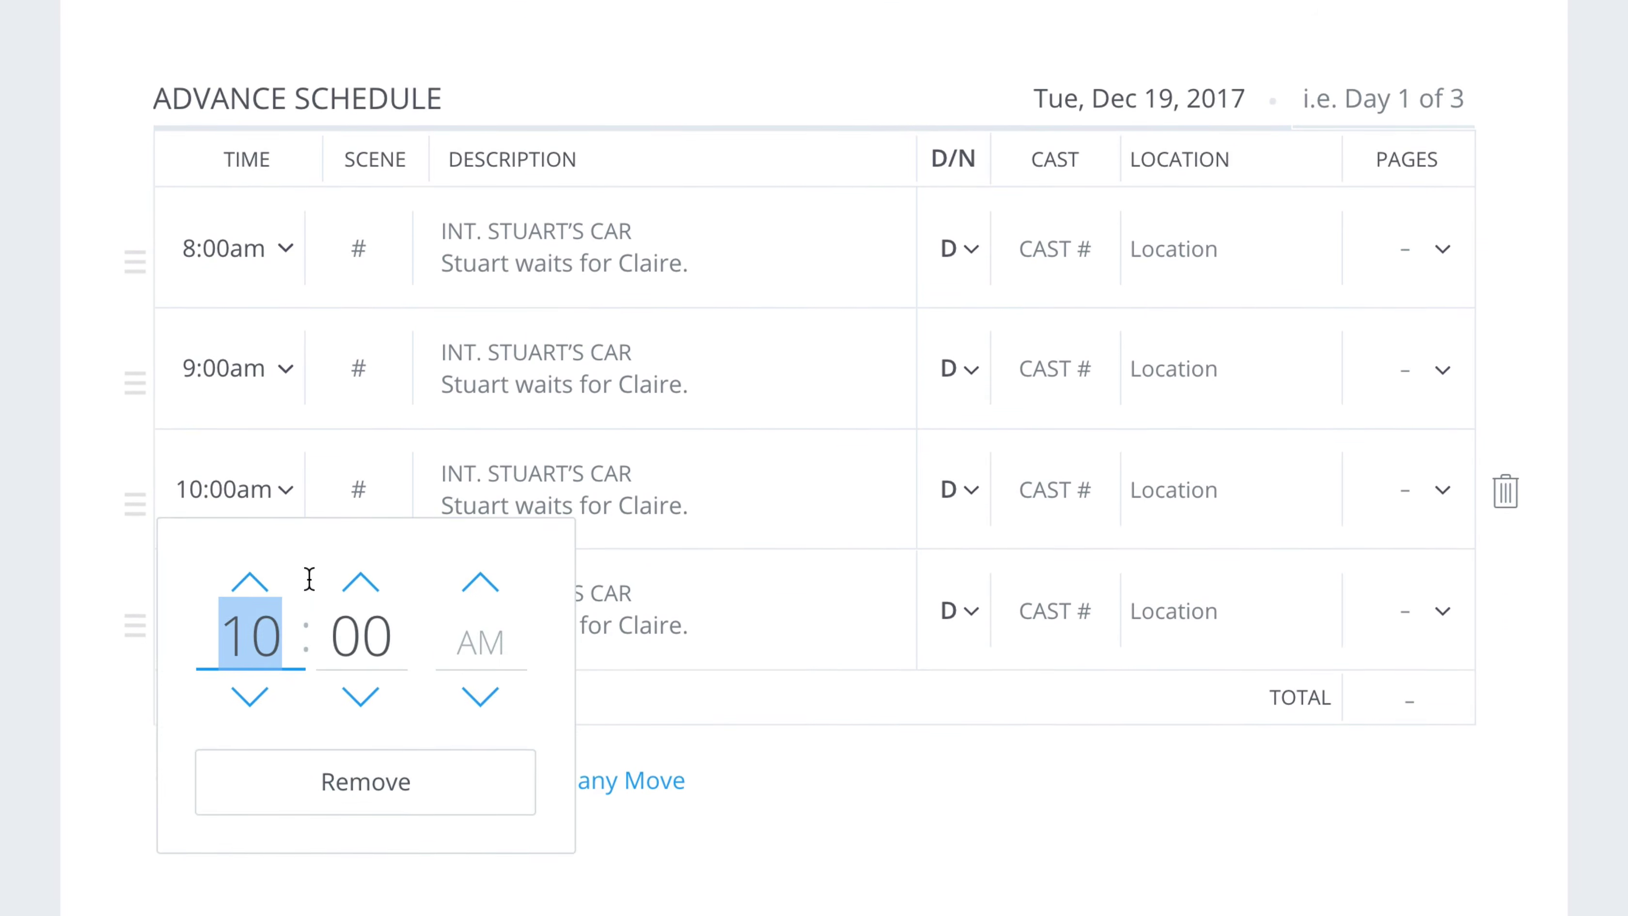
pyautogui.click(989, 726)
pyautogui.click(625, 771)
pyautogui.moveTo(142, 711); pyautogui.dragTo(141, 535)
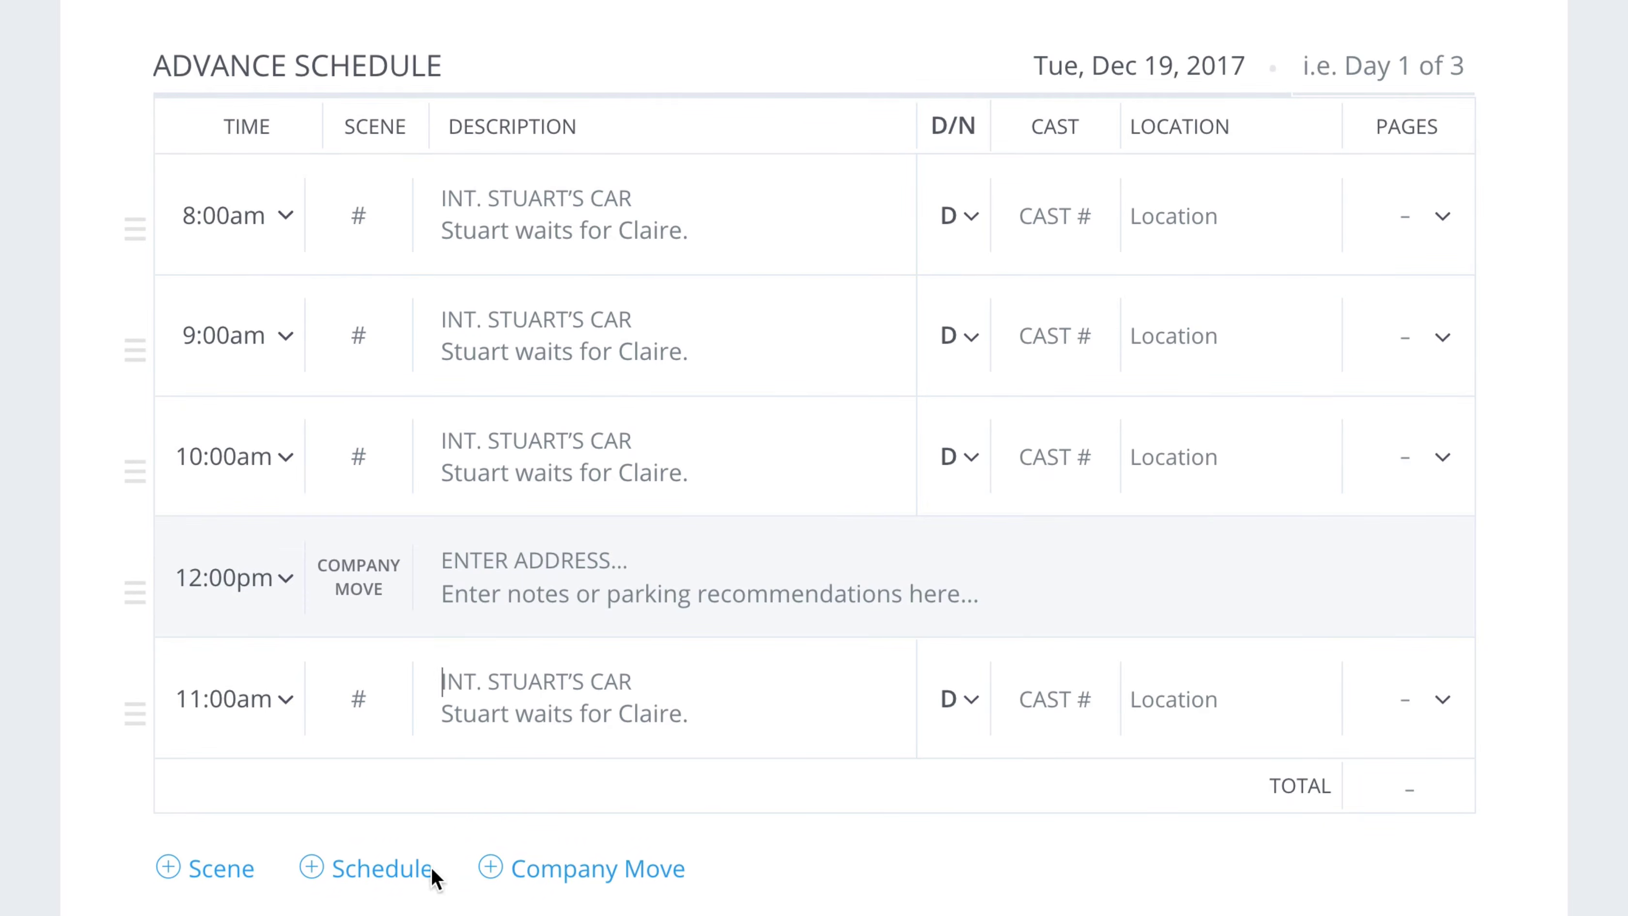
pyautogui.click(410, 867)
pyautogui.moveTo(147, 832); pyautogui.dragTo(202, 481)
# - Set the page count of the 9:00am scene to 5/8 and of the 8:00am scene to 1/8
pyautogui.click(1449, 333)
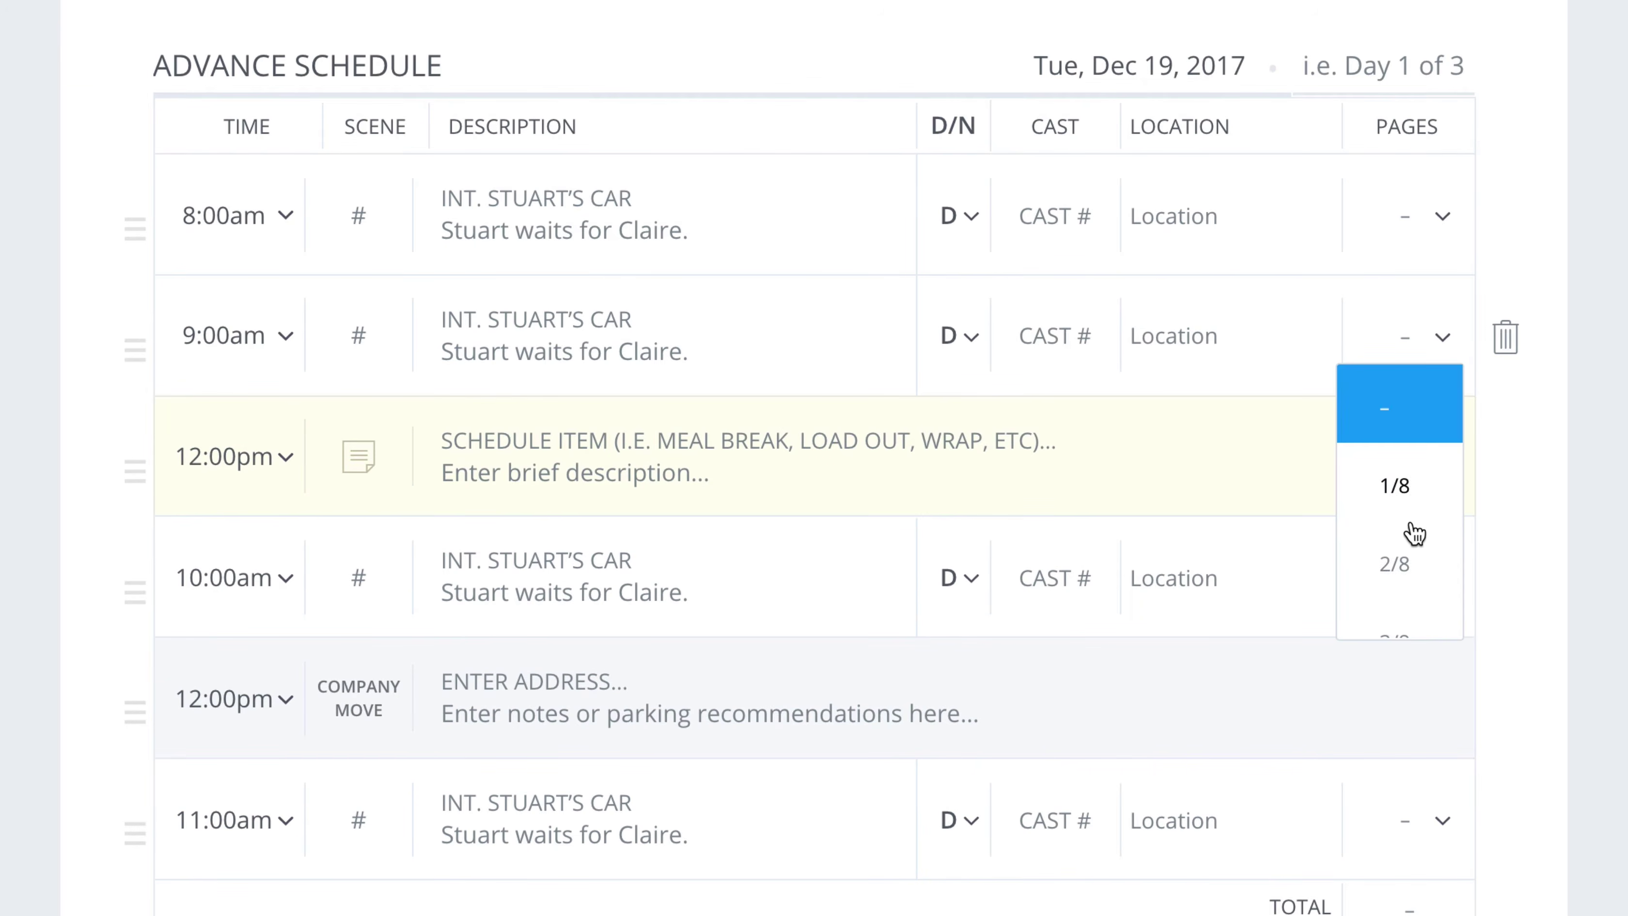
pyautogui.scroll(-3, 1403, 590)
pyautogui.click(1395, 561)
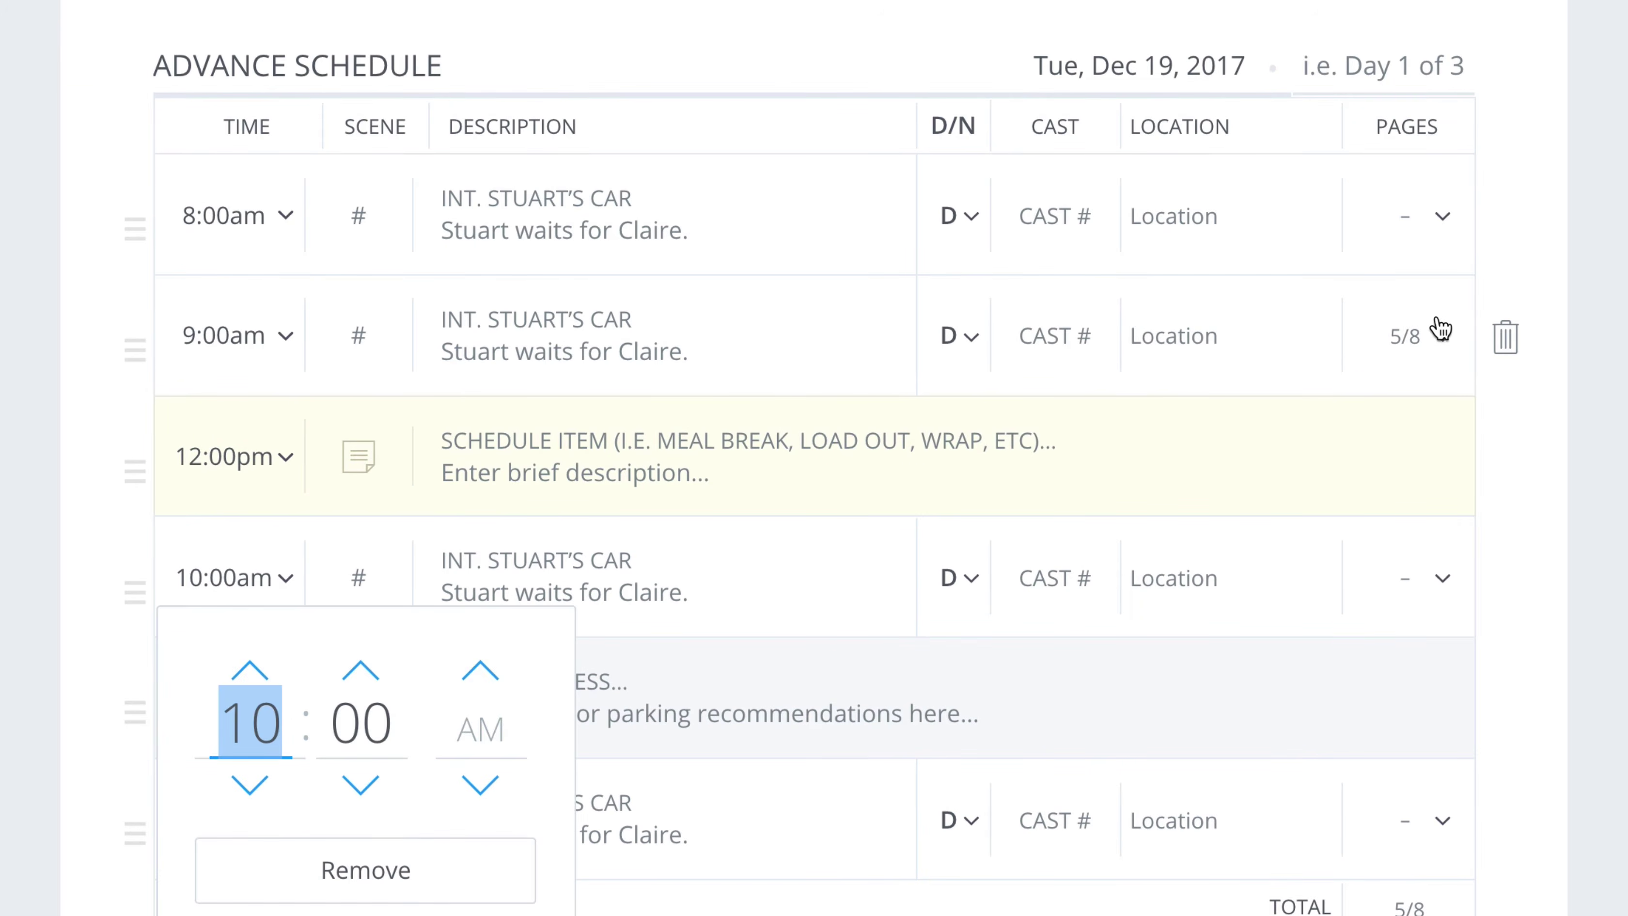
pyautogui.click(1427, 231)
pyautogui.click(1407, 384)
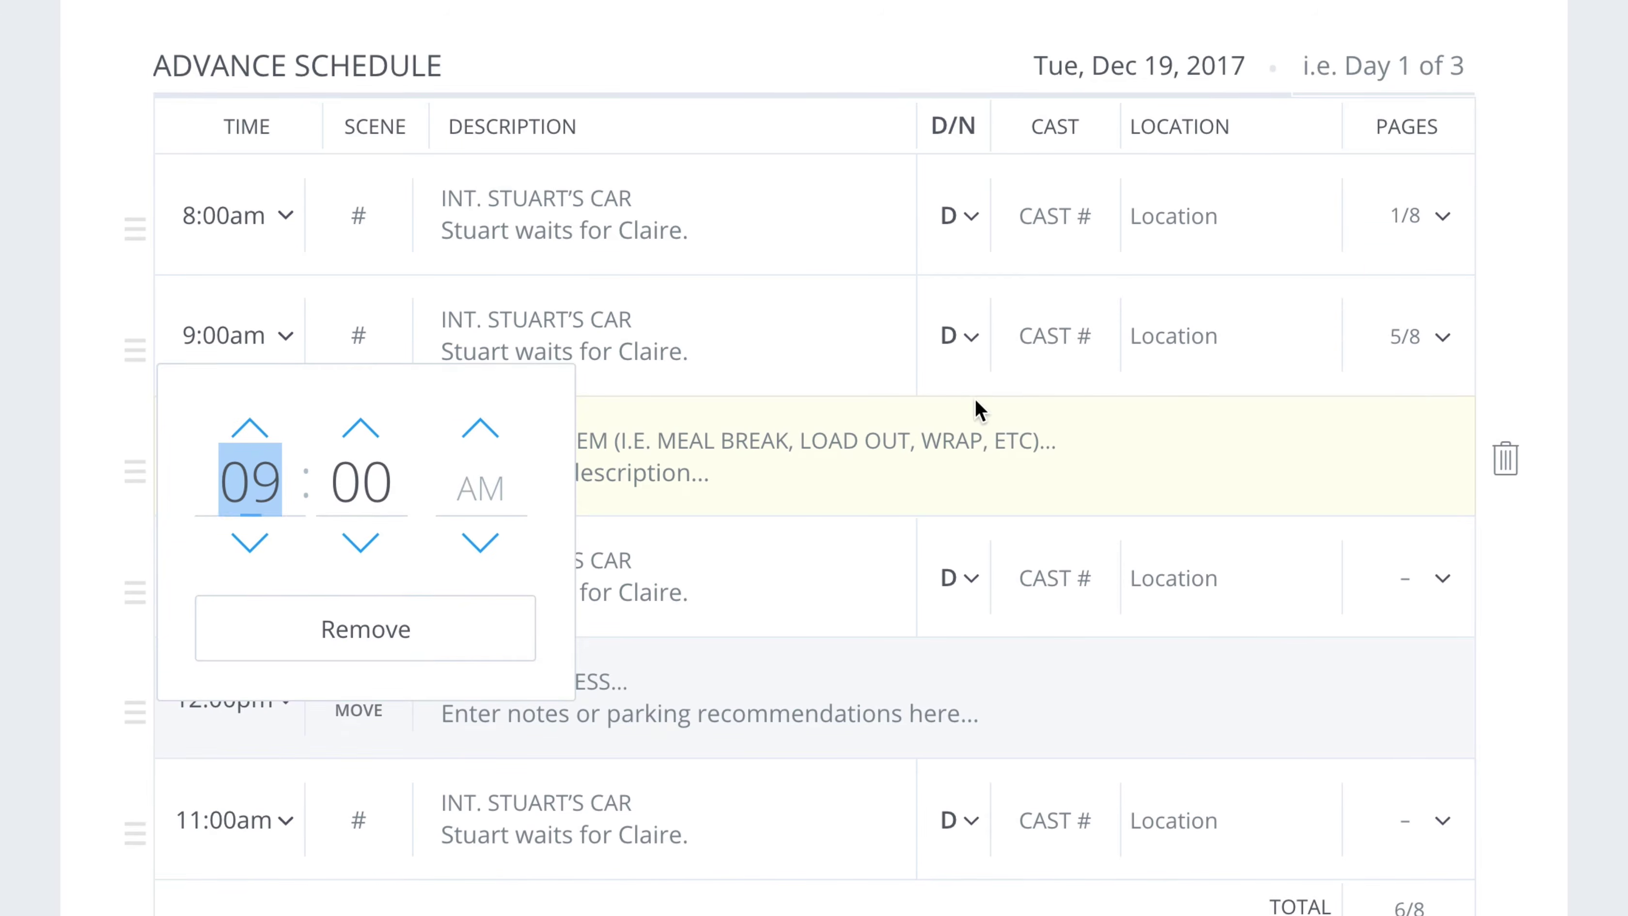
# - Remove the time from the 9:00am scene in the advance schedule
pyautogui.scroll(-3, 974, 398)
pyautogui.click(464, 485)
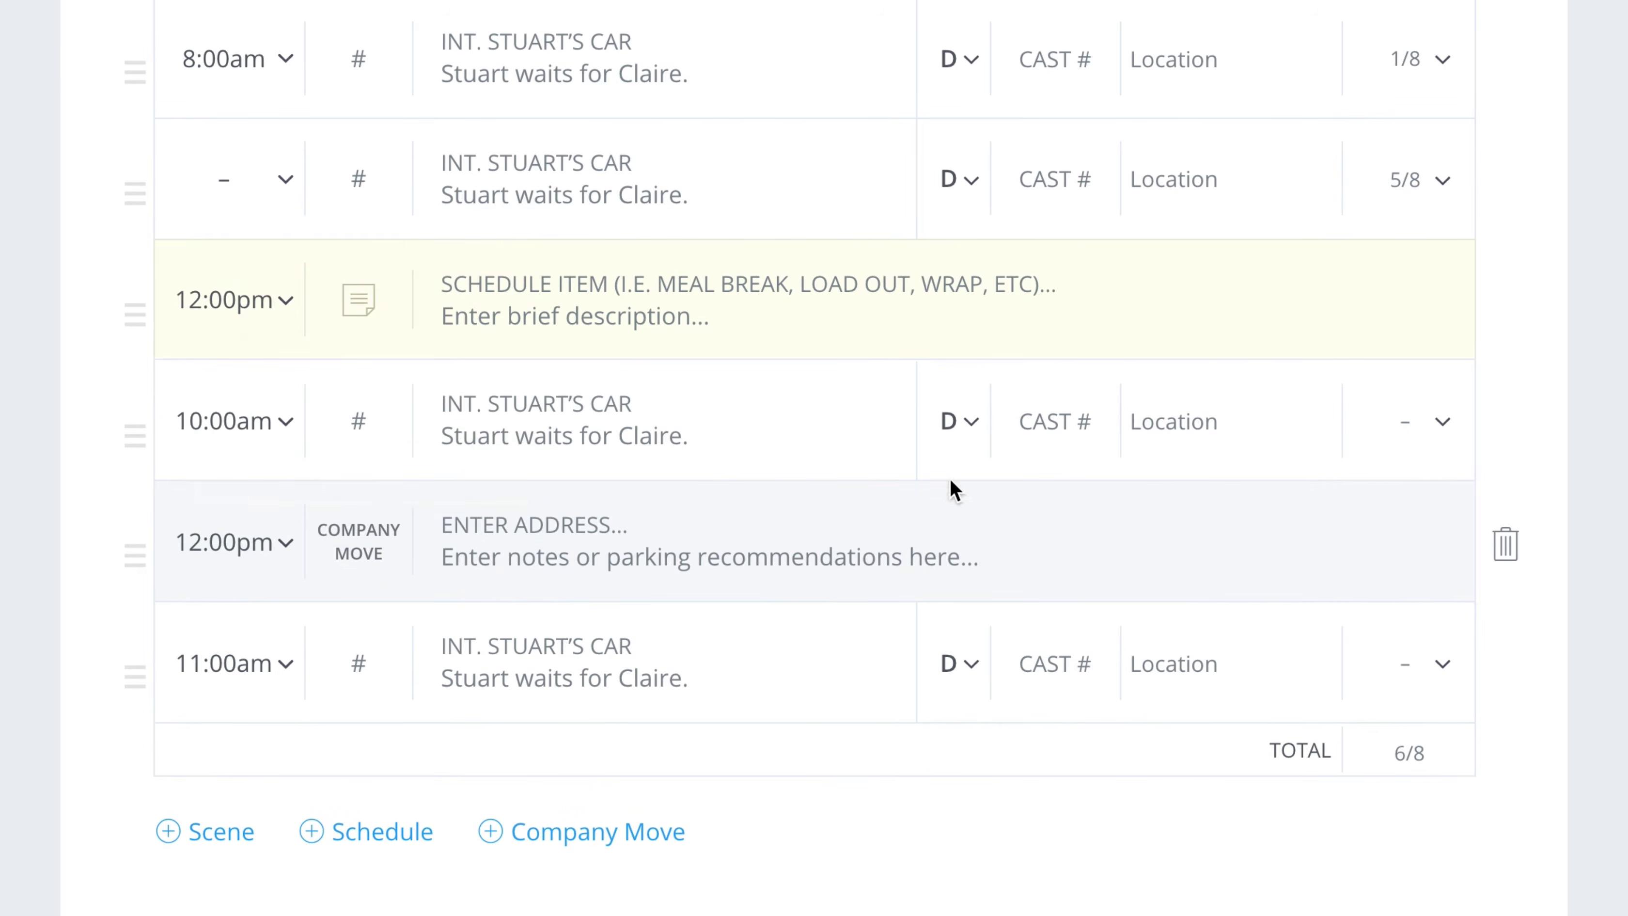
# - Delete every row of the advance schedule, including its scenes, company move and schedule item
pyautogui.click(1506, 670)
pyautogui.click(1507, 559)
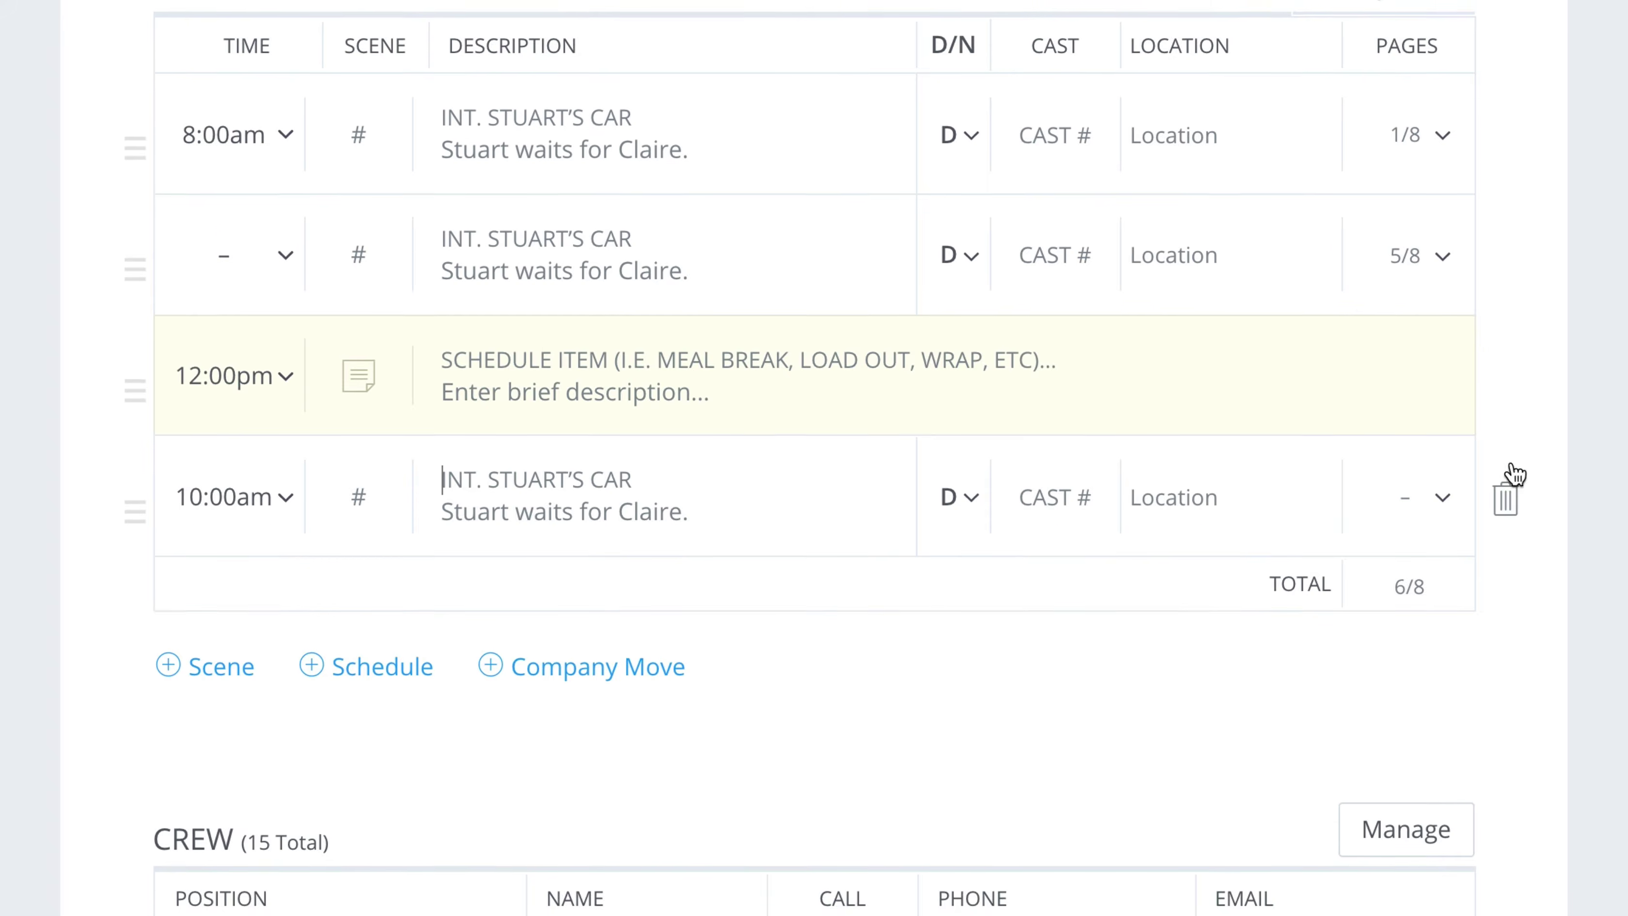
pyautogui.click(1507, 530)
pyautogui.click(1503, 462)
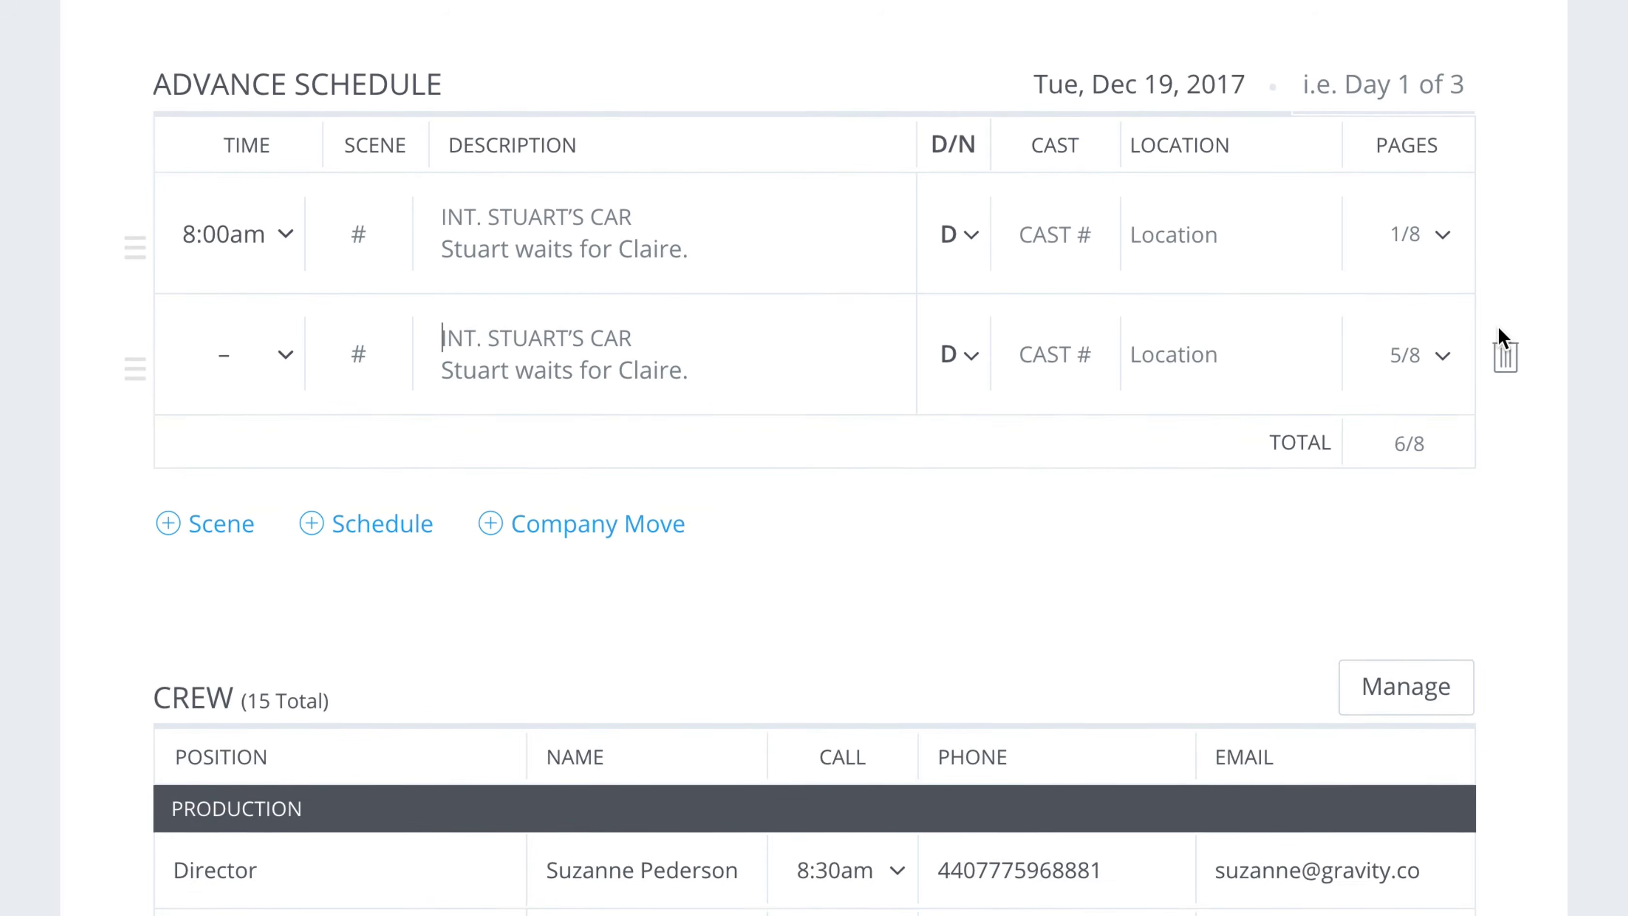
pyautogui.click(1506, 365)
pyautogui.click(1505, 246)
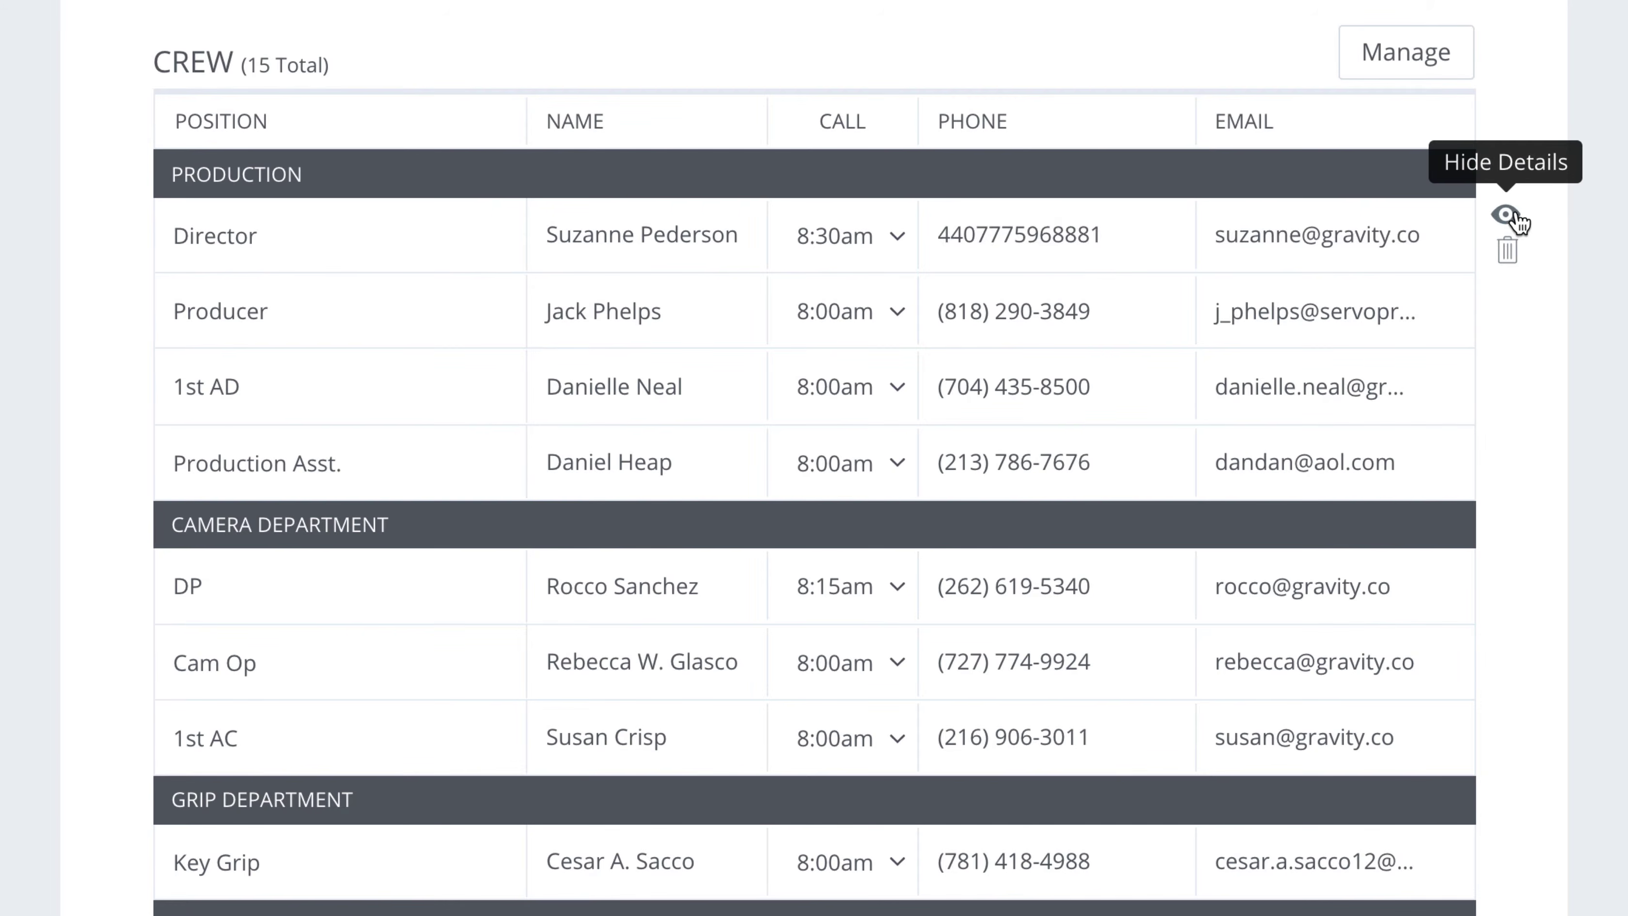
# - Hide the contact details of the Director and the Producer, and set the Producer's call to On Call
pyautogui.click(1516, 219)
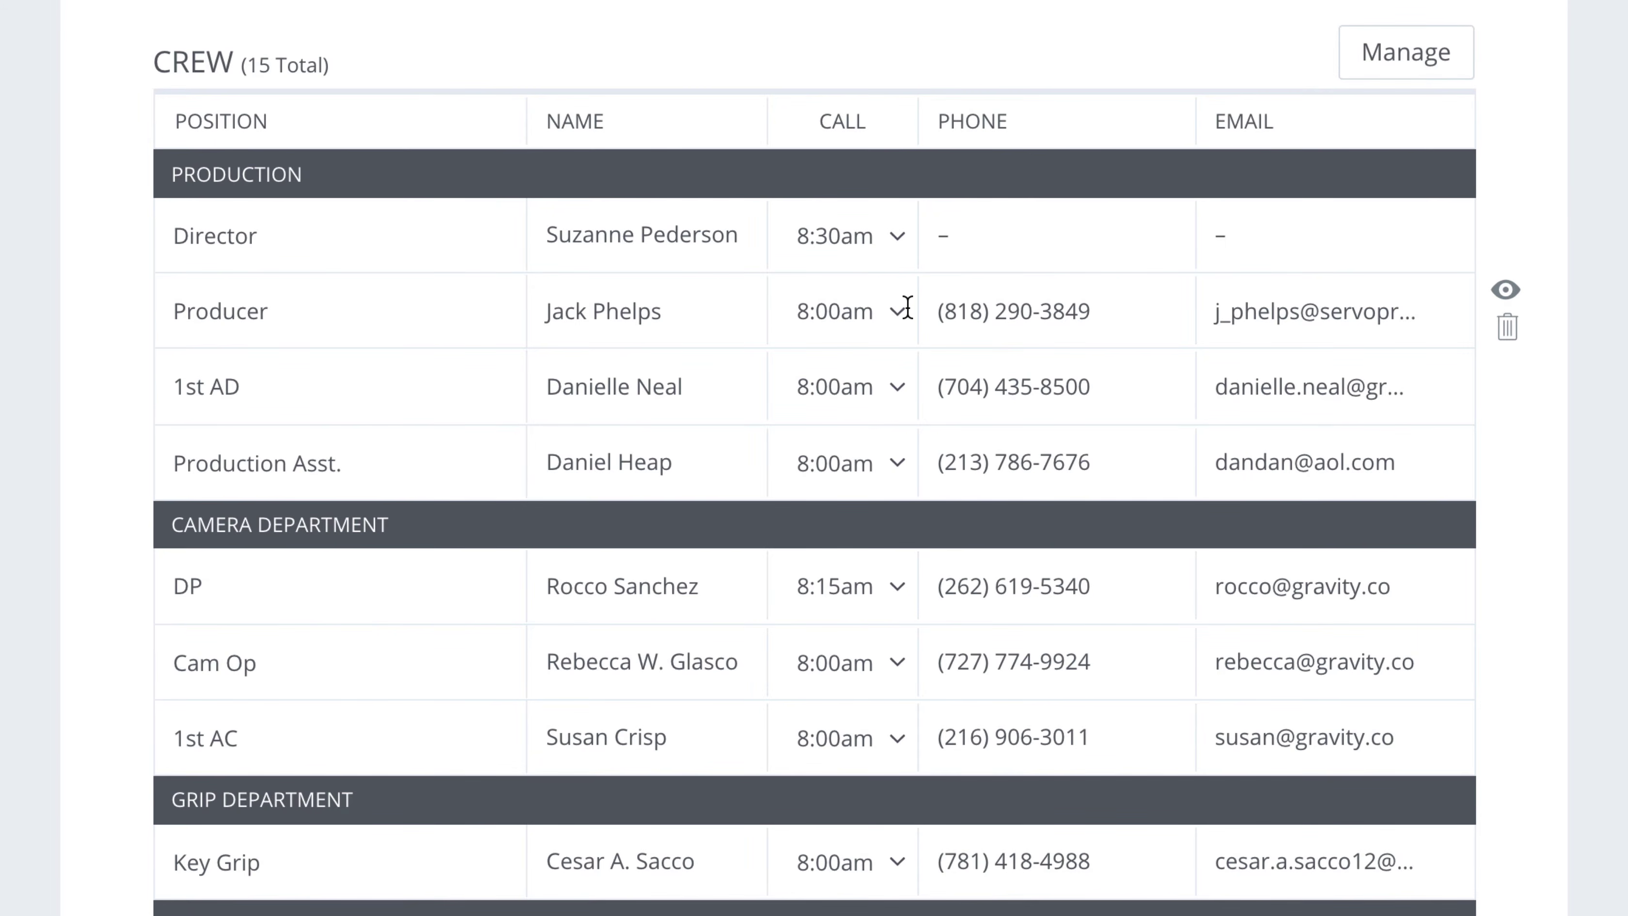
pyautogui.click(895, 242)
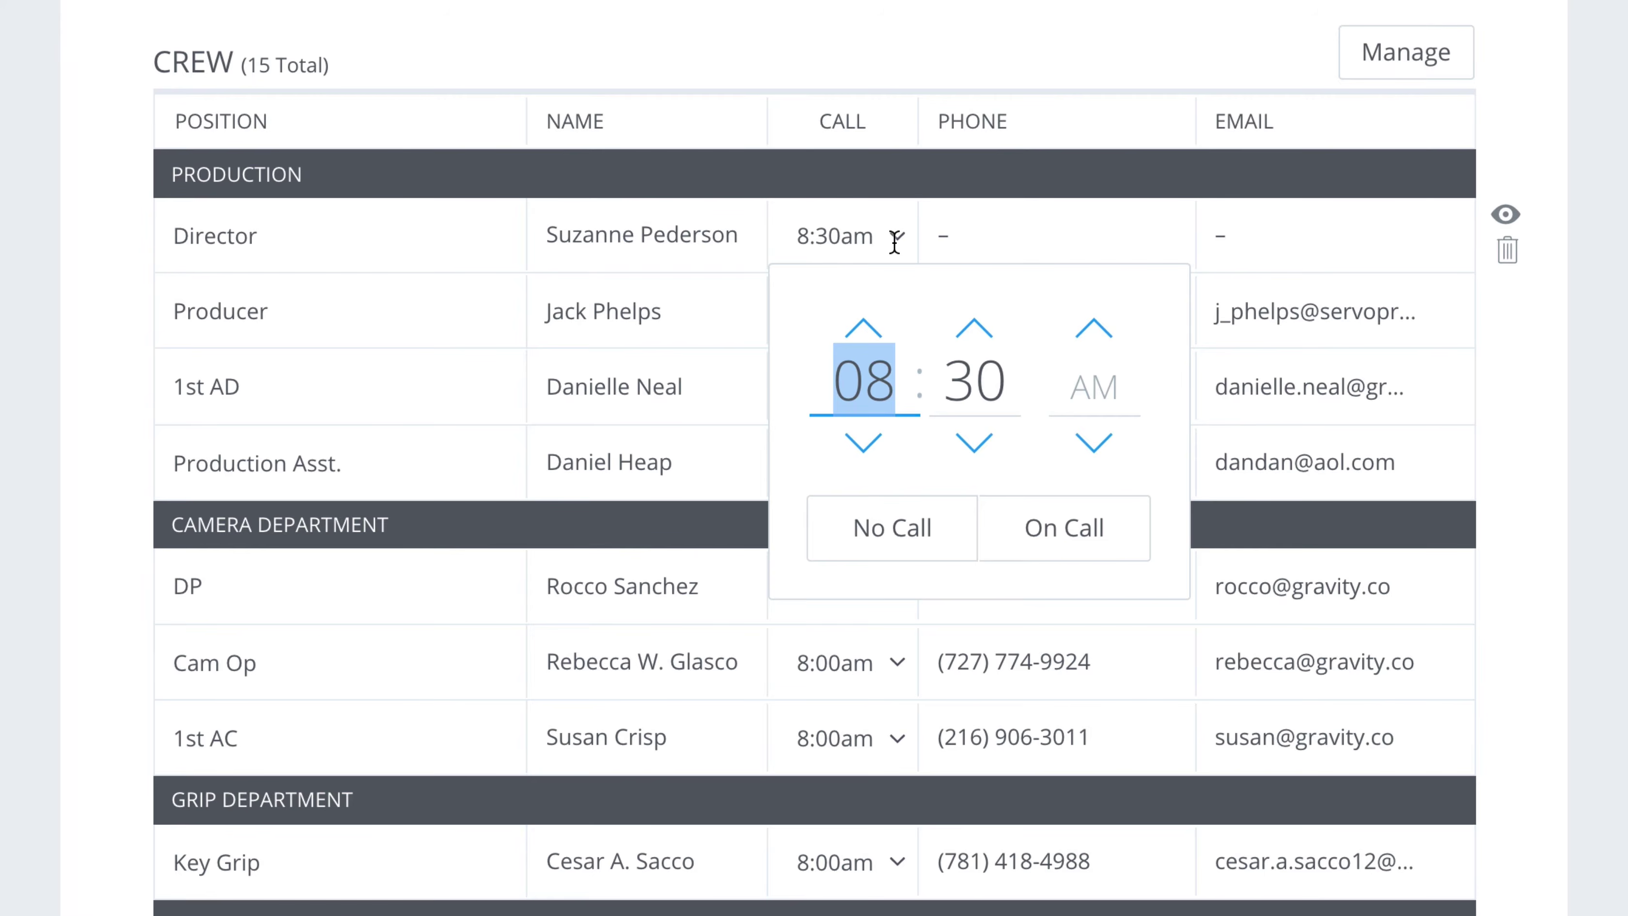
pyautogui.click(1037, 231)
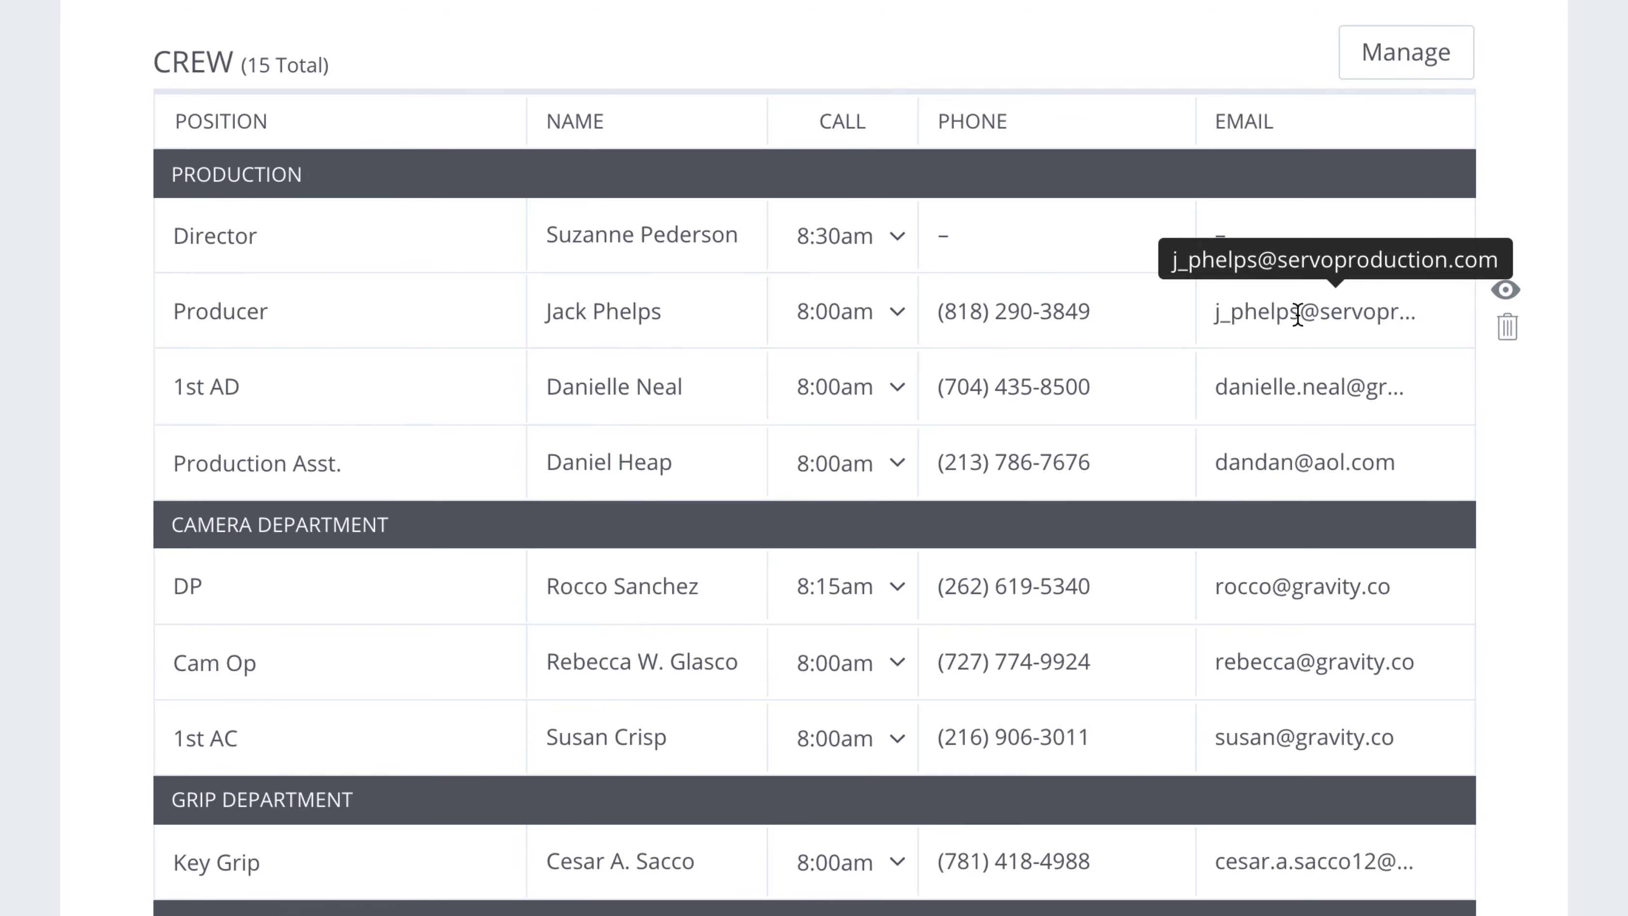
pyautogui.click(1505, 292)
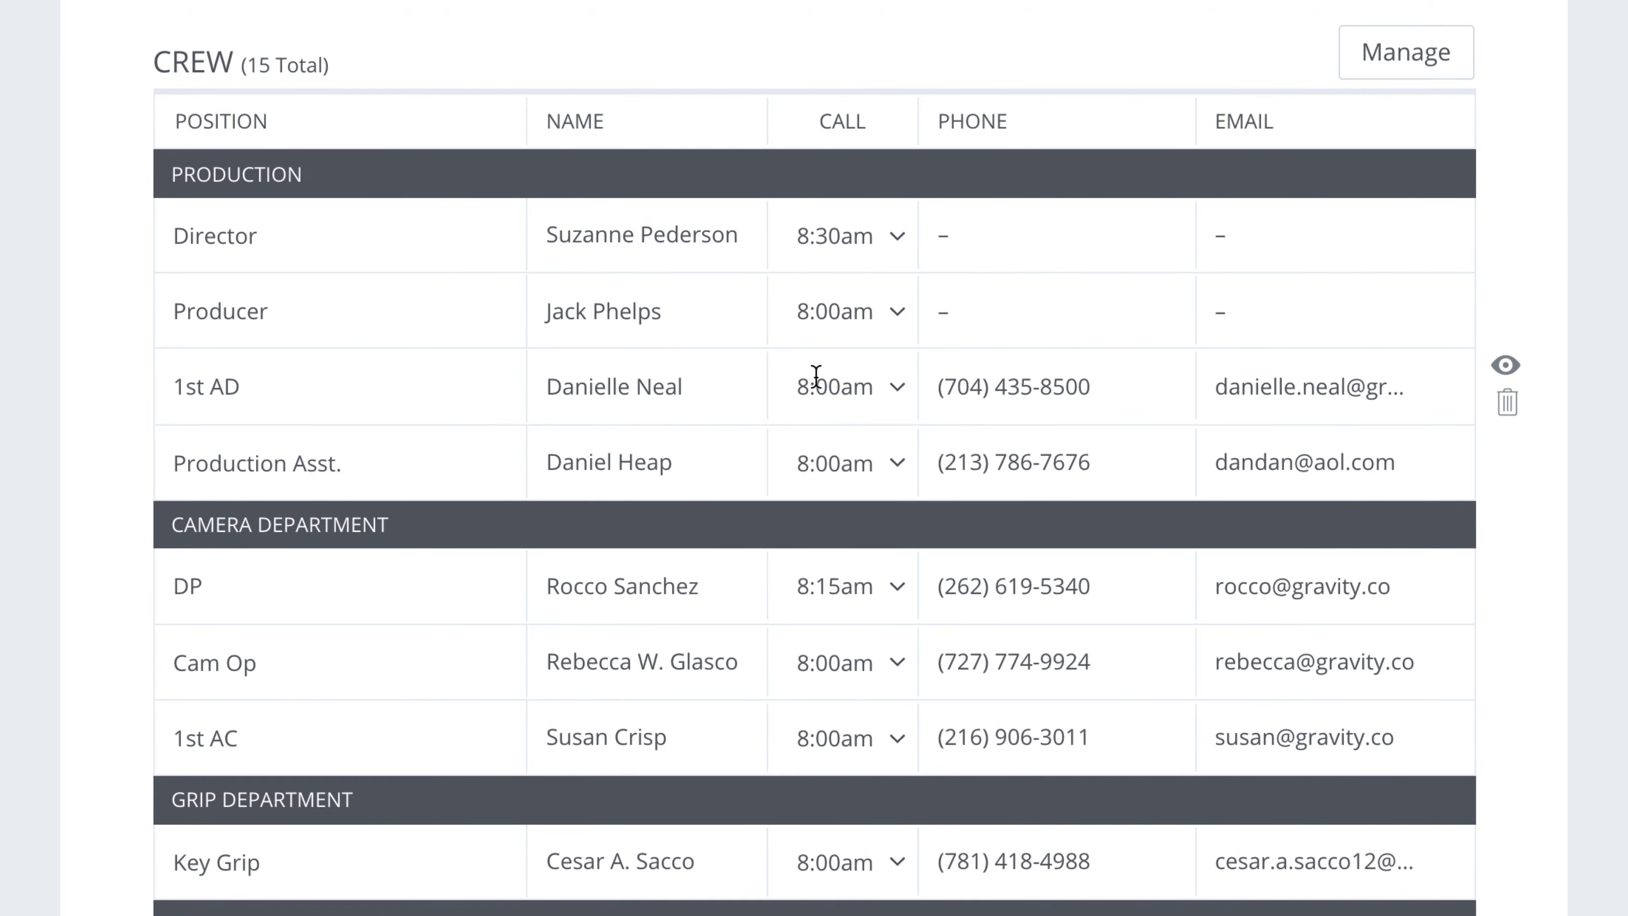
pyautogui.click(895, 320)
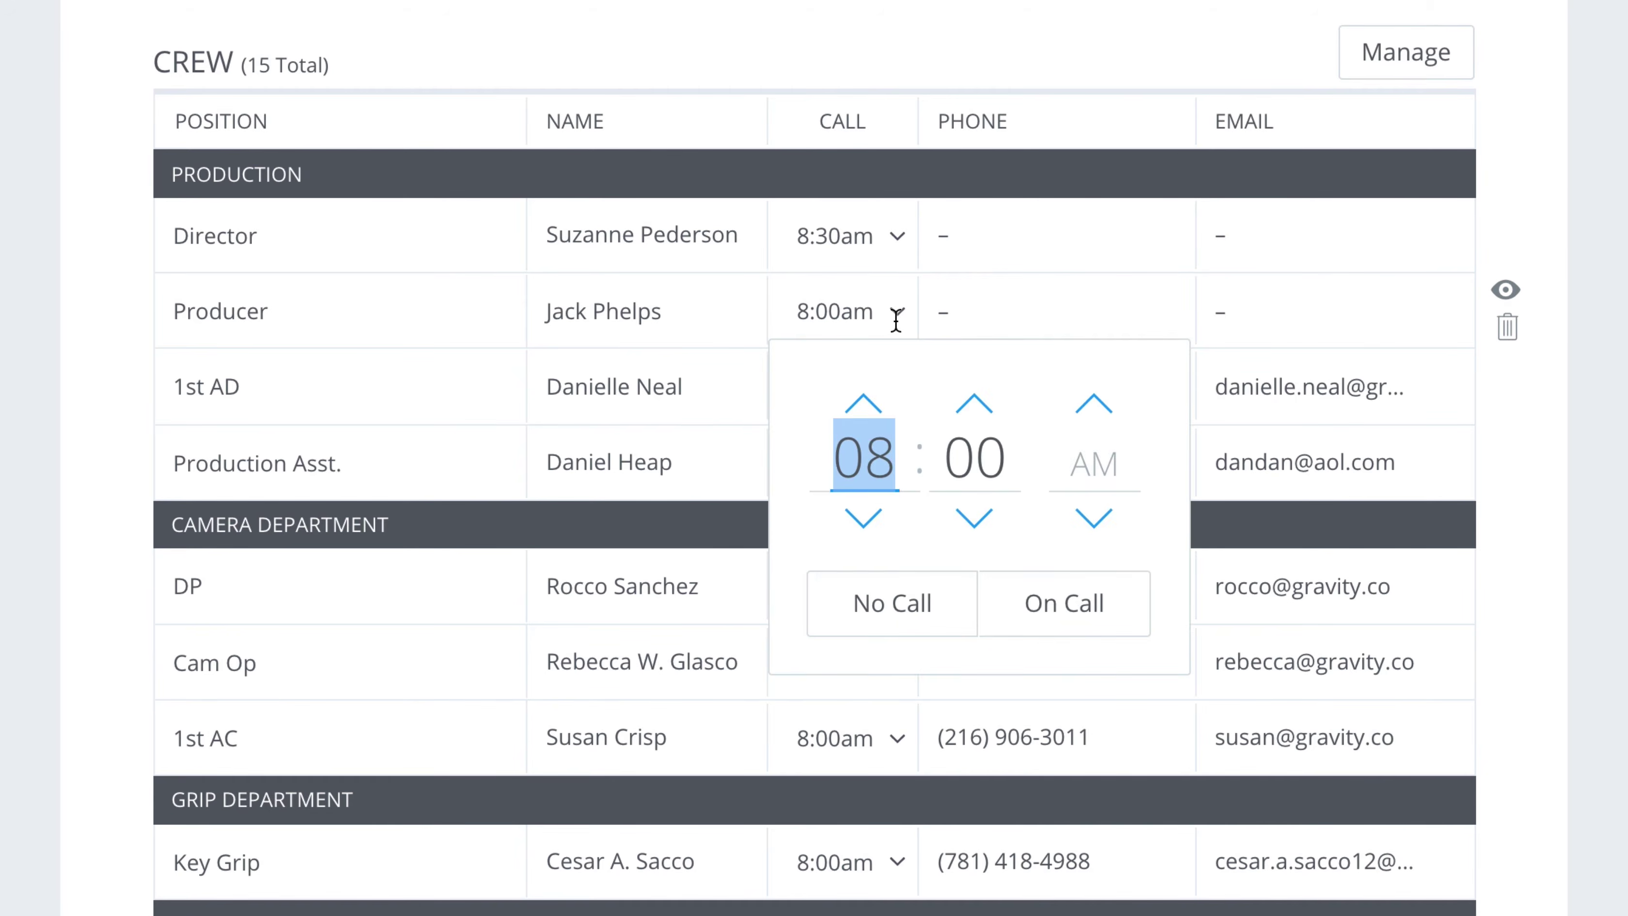
pyautogui.click(1057, 627)
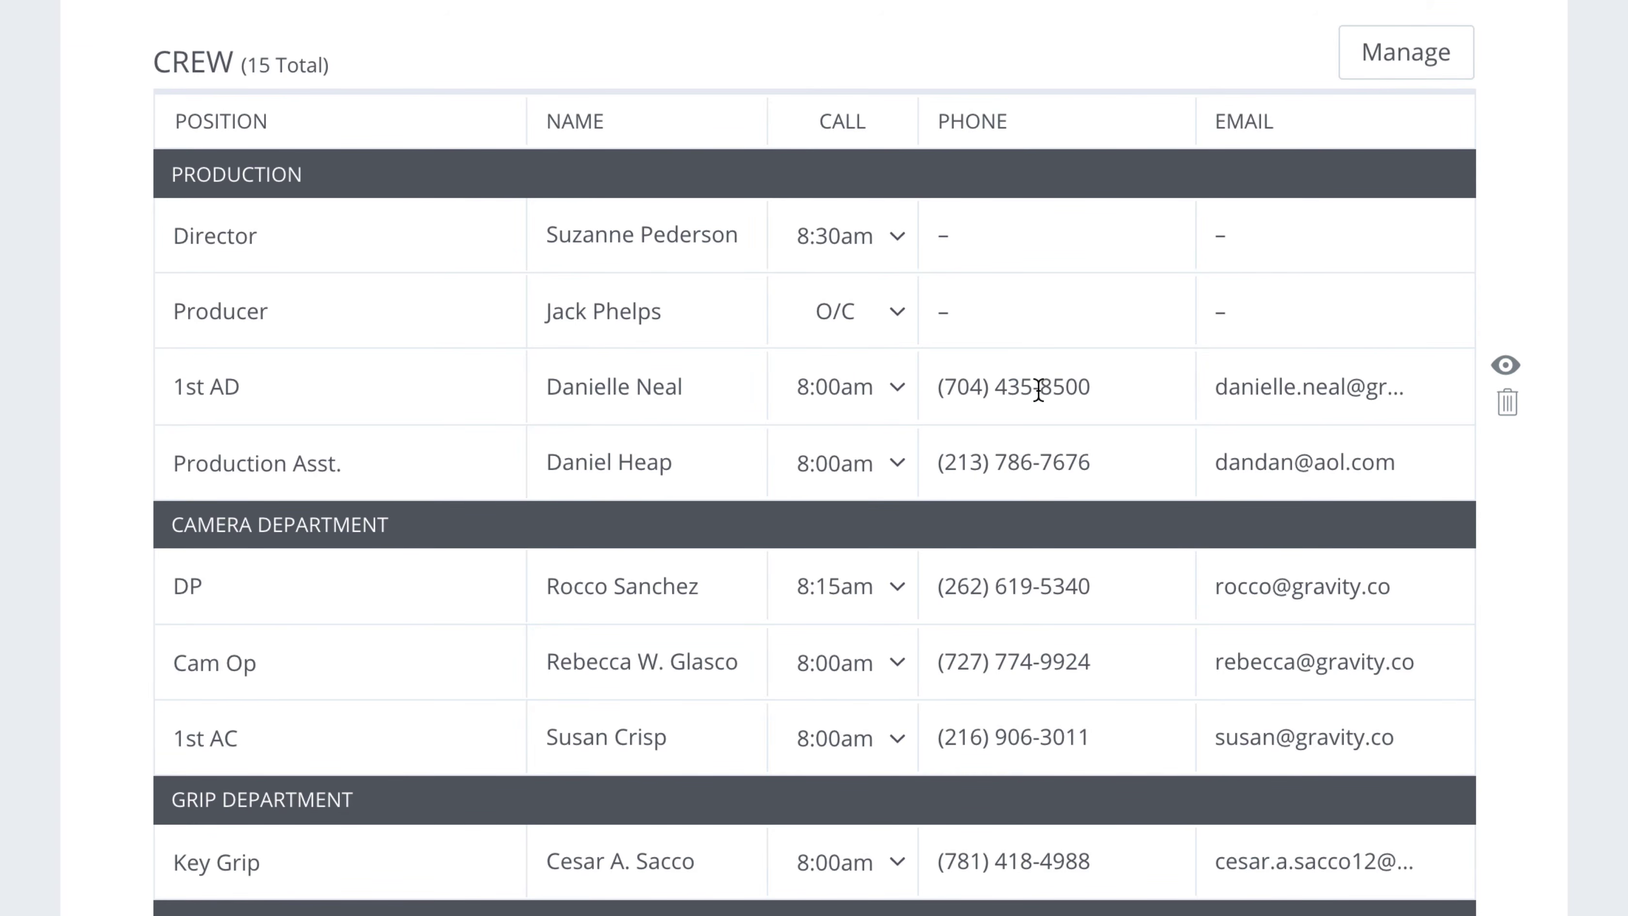
# - Check the talent call times and set the H/MU crew member's call time to 8:45am
pyautogui.scroll(-5, 1393, 410)
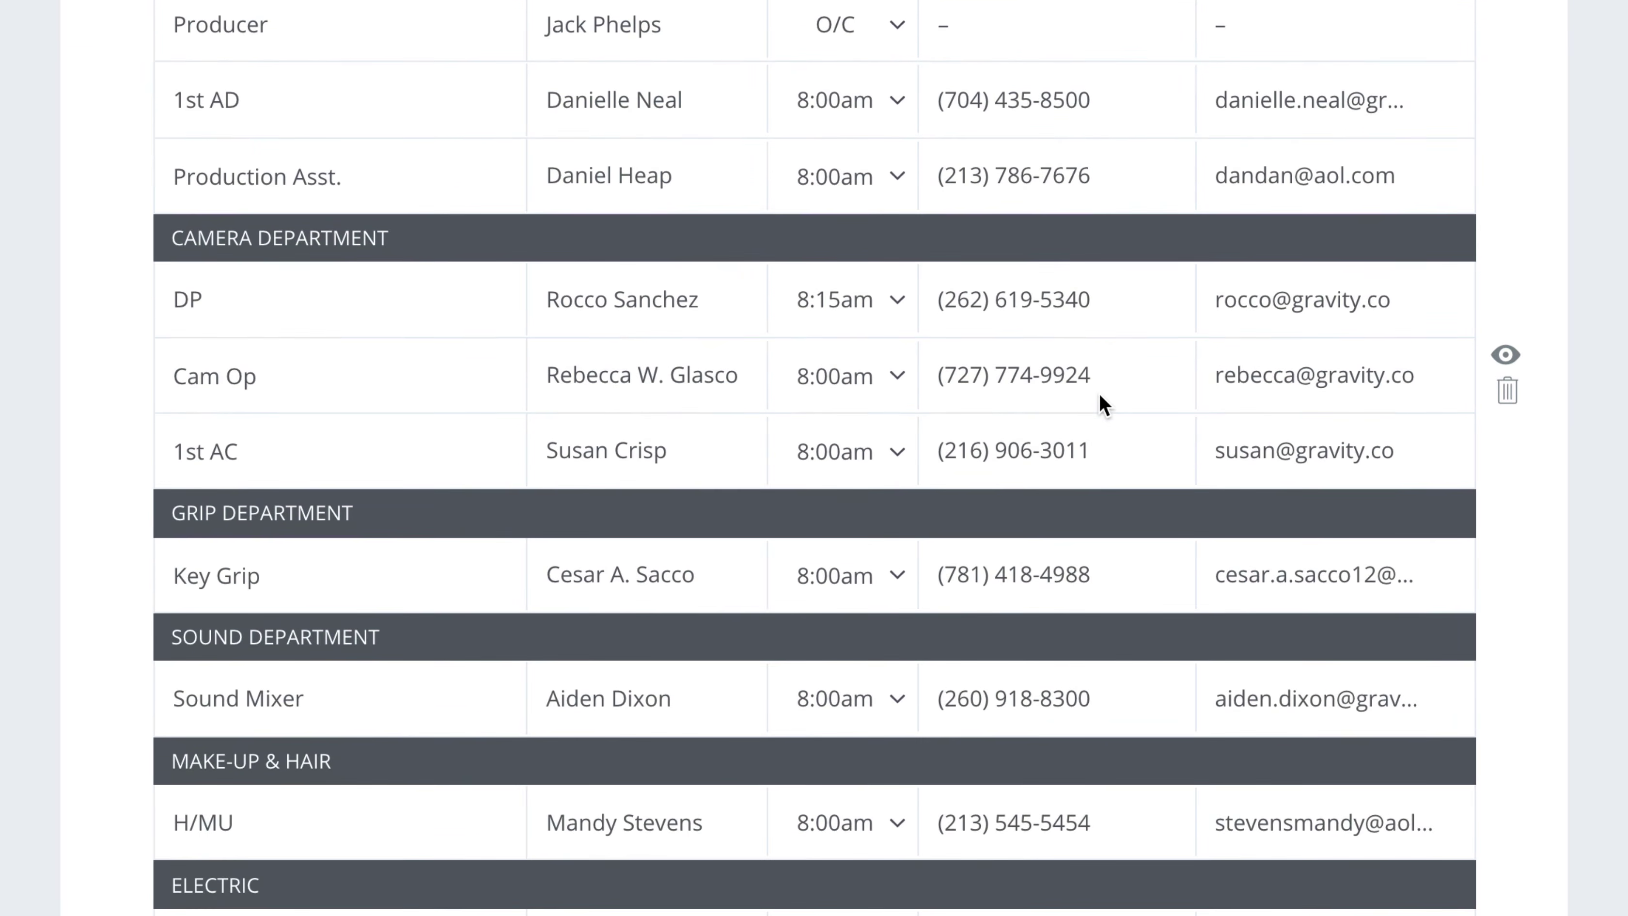
pyautogui.scroll(-5, 1098, 392)
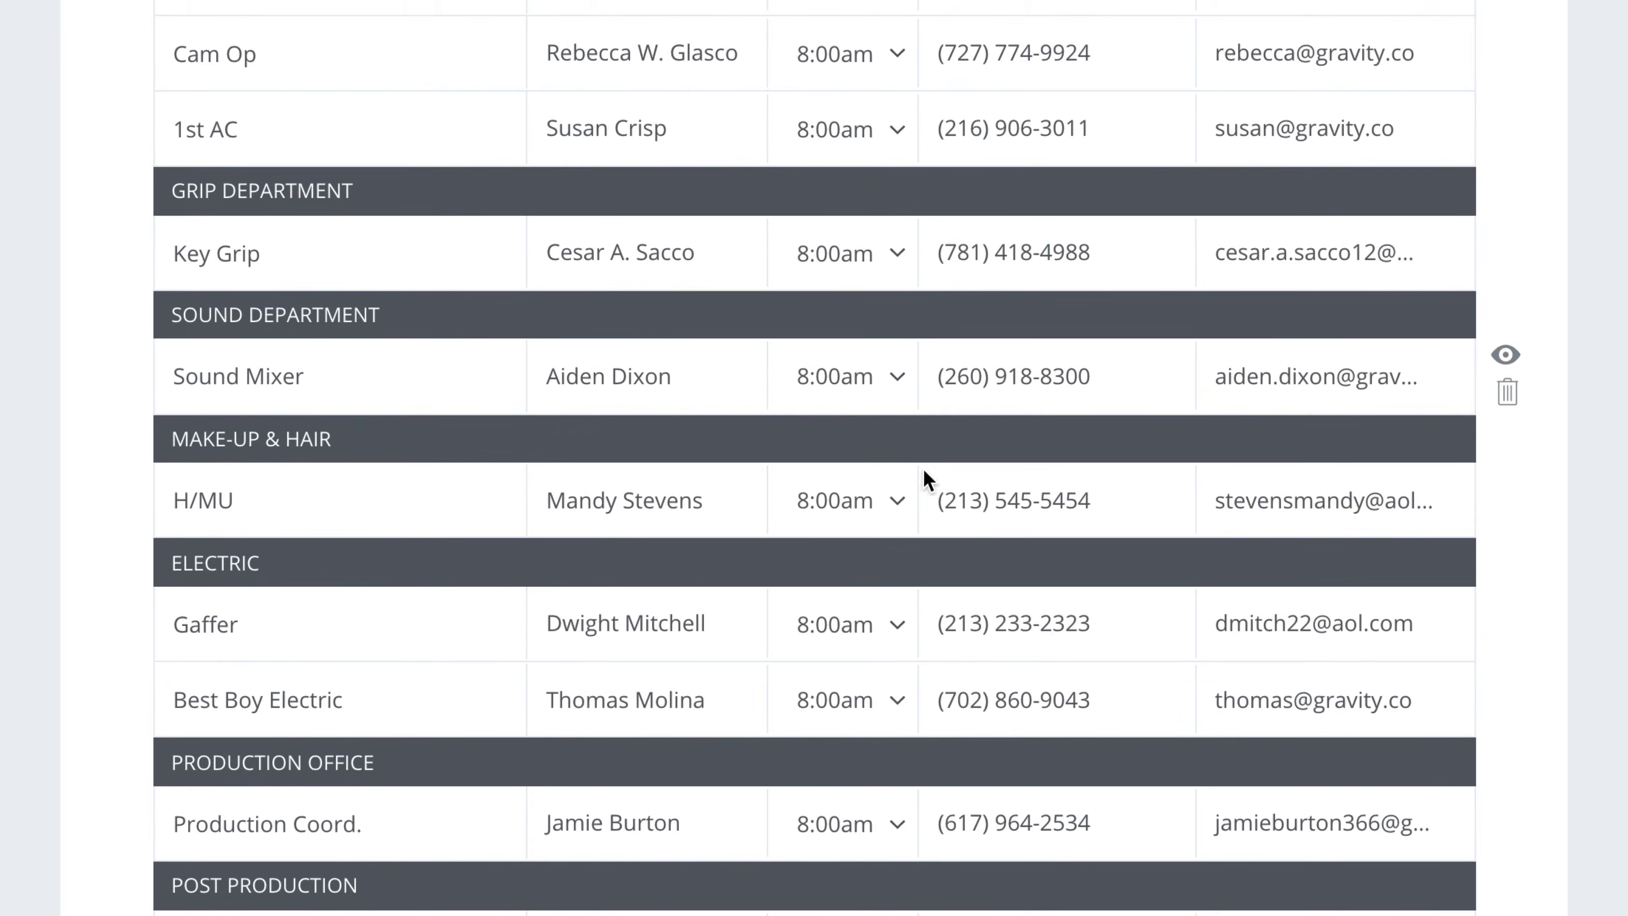
pyautogui.scroll(-3, 712, 592)
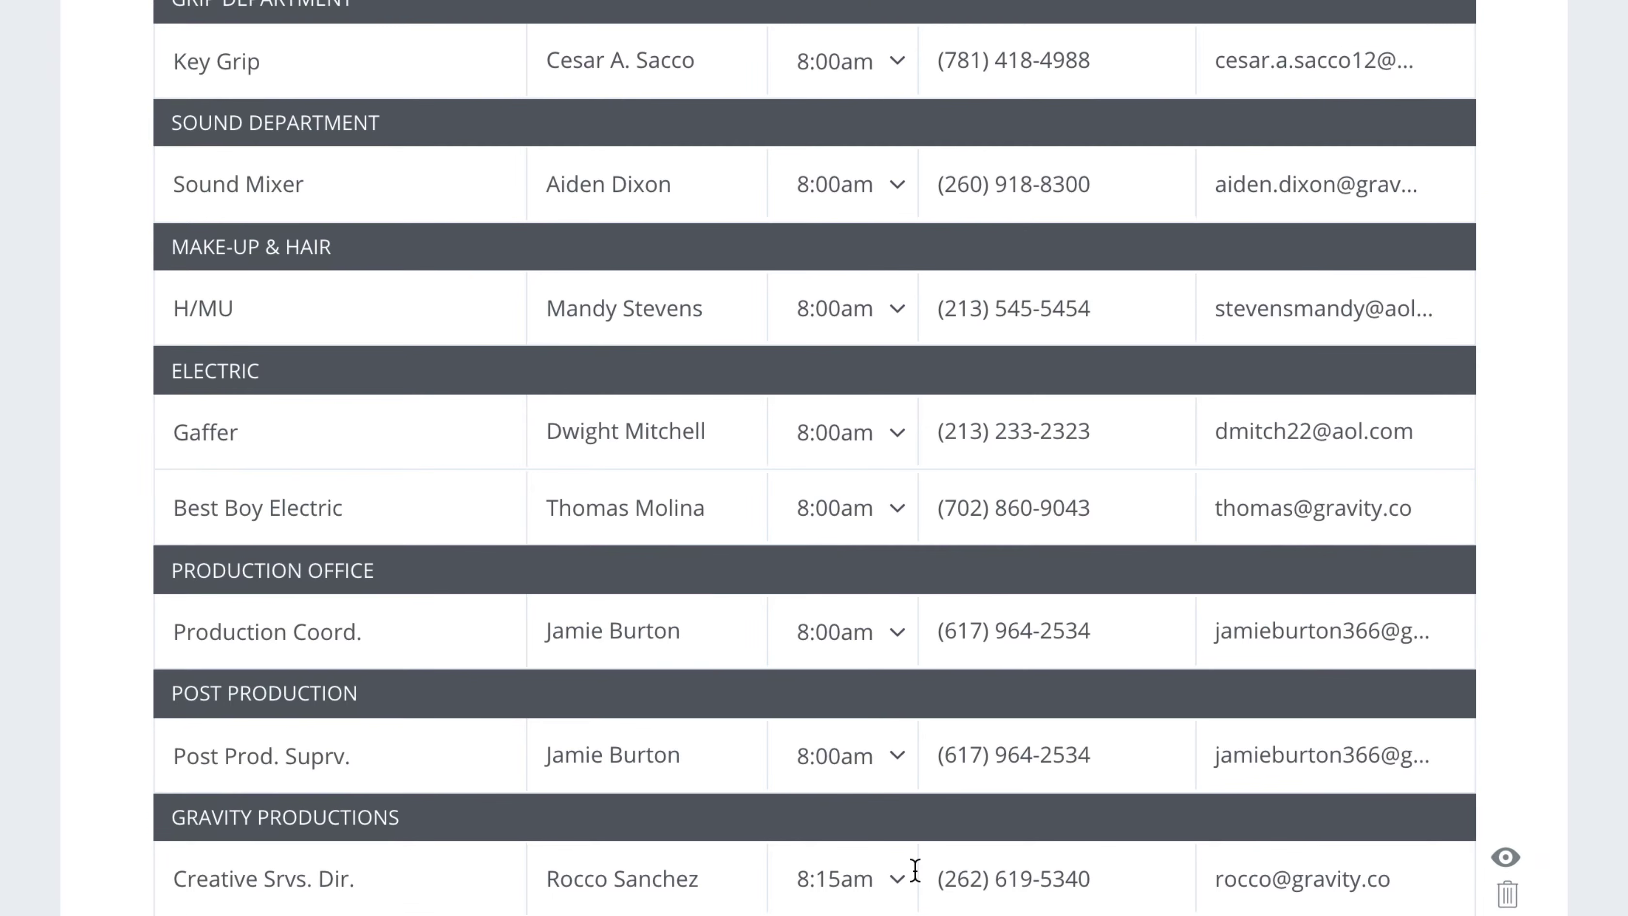
pyautogui.scroll(-1, 910, 846)
pyautogui.scroll(4, 905, 829)
pyautogui.click(898, 473)
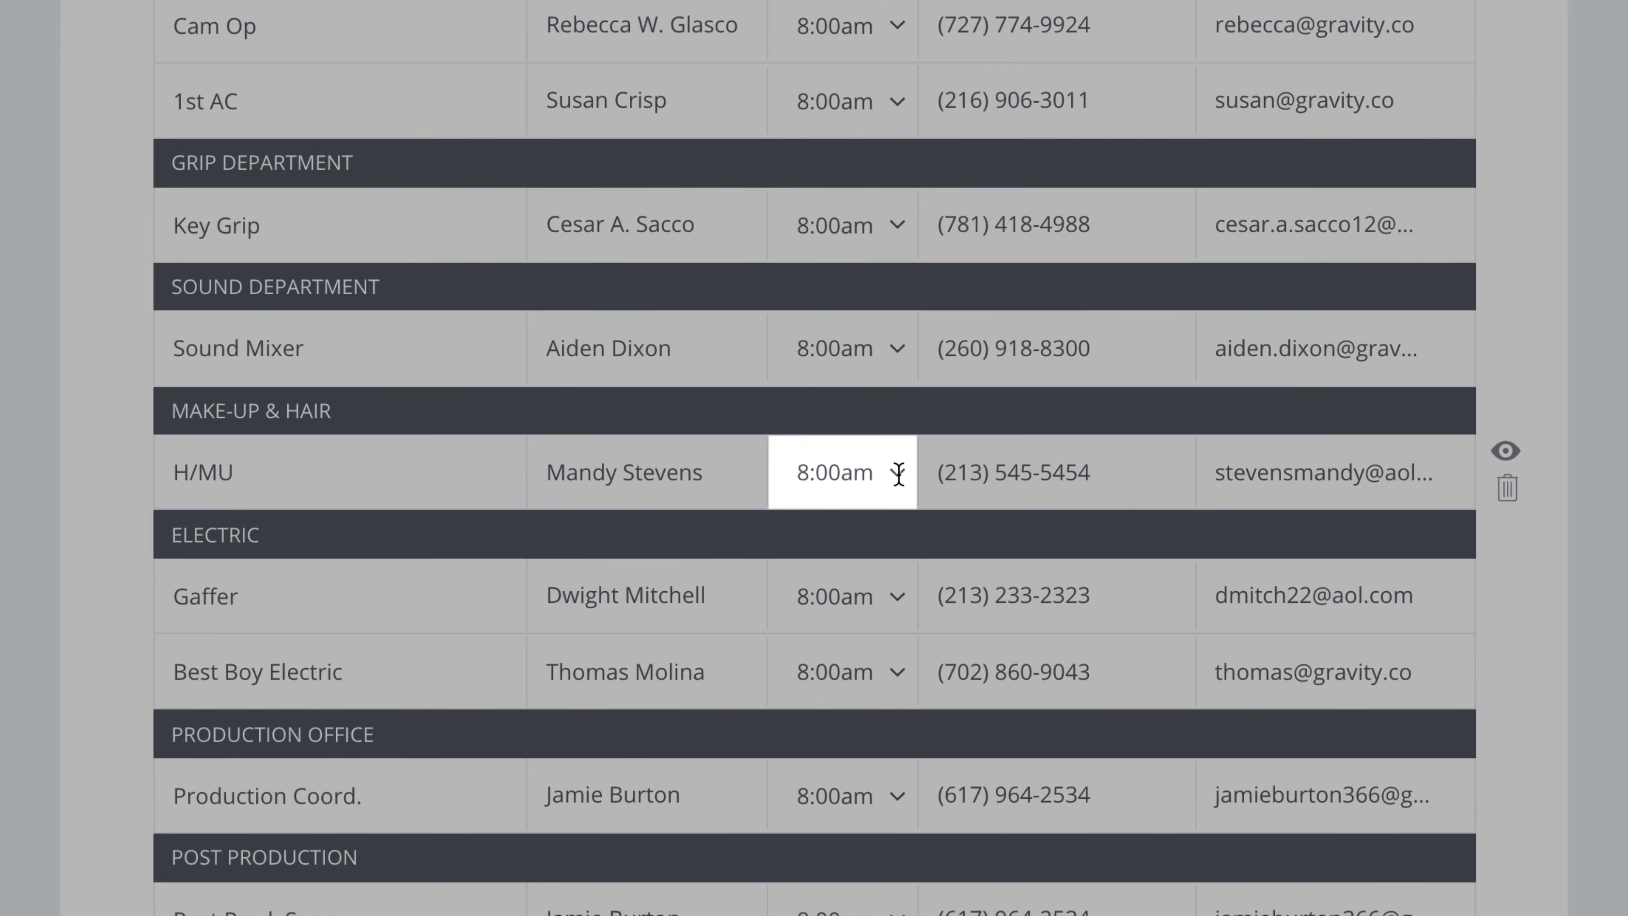
pyautogui.scroll(15, 898, 474)
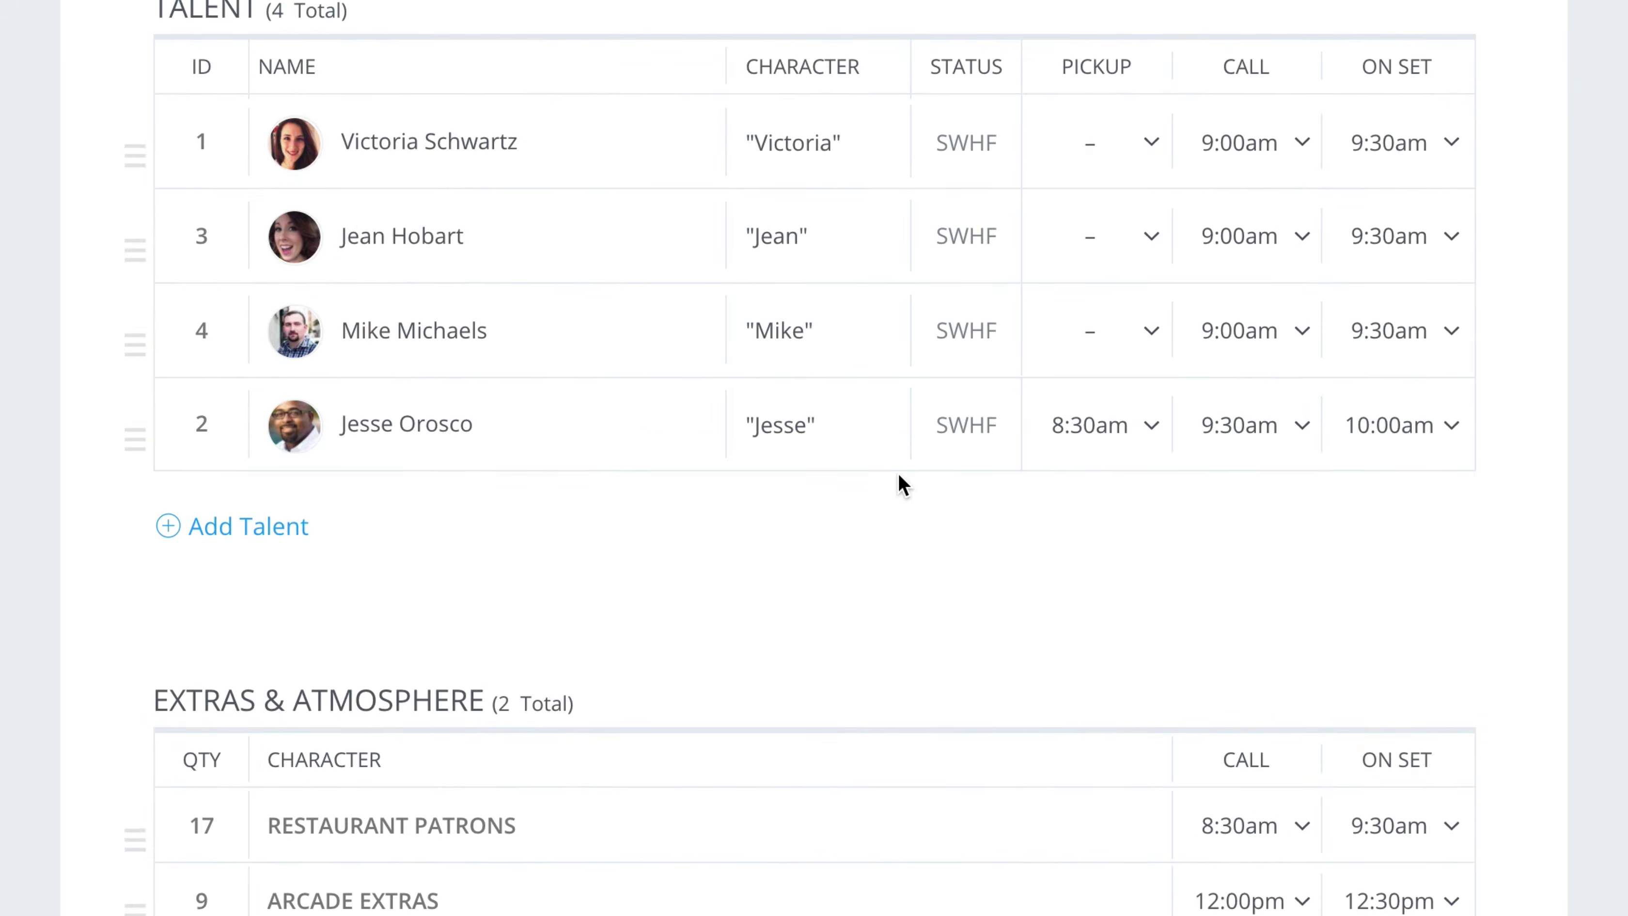
pyautogui.click(1239, 235)
pyautogui.scroll(-15, 842, 569)
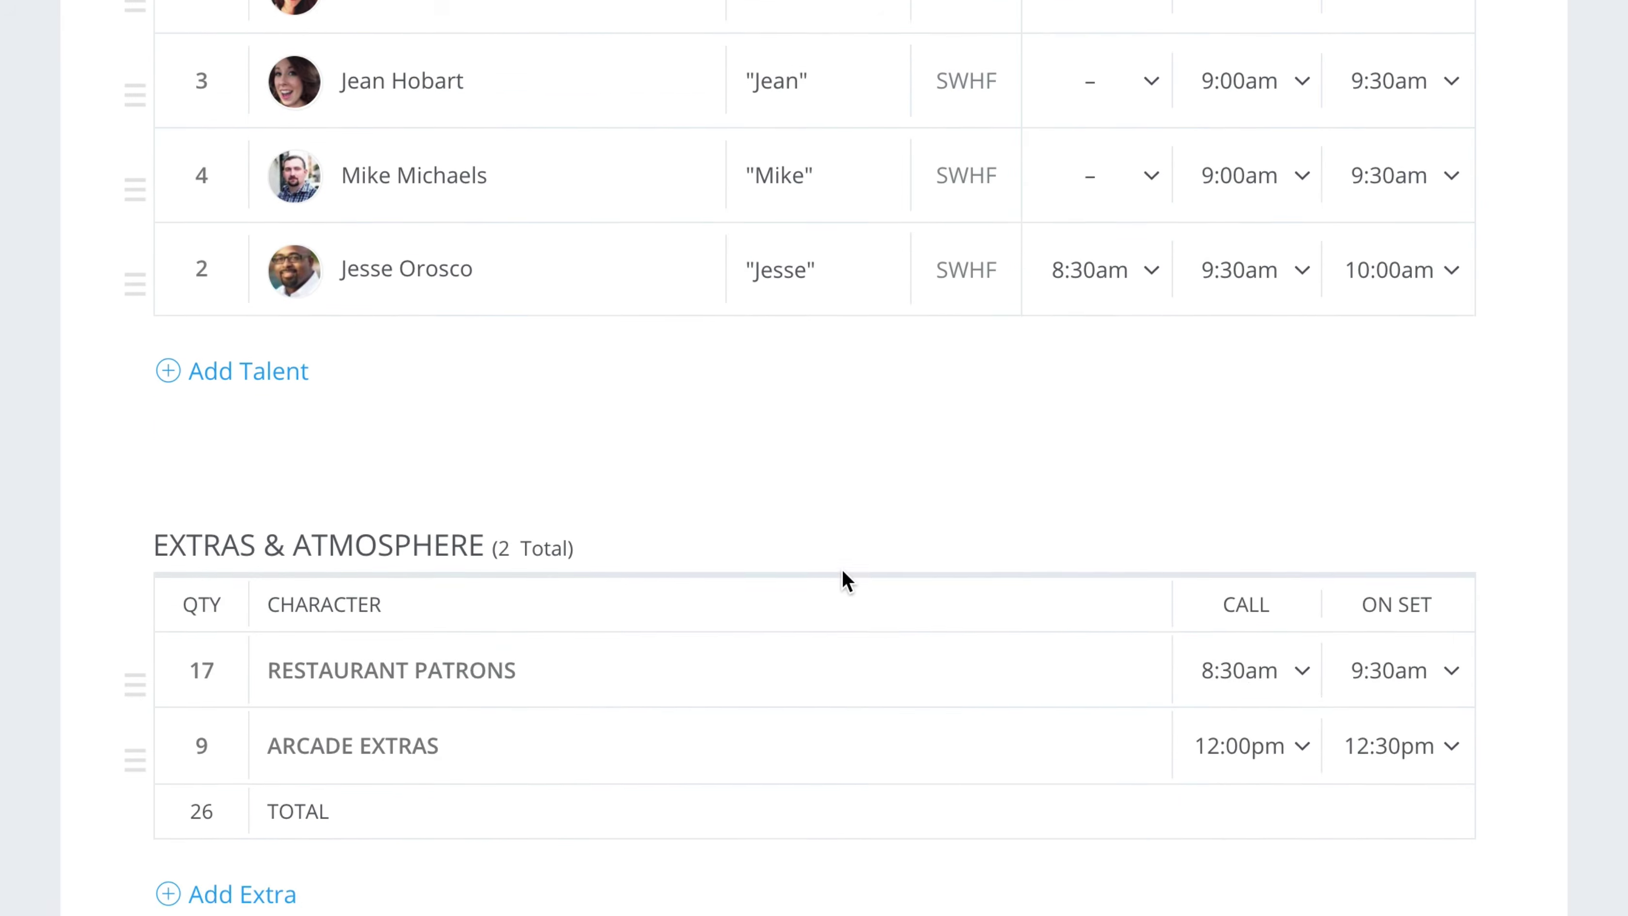
pyautogui.scroll(-10, 842, 569)
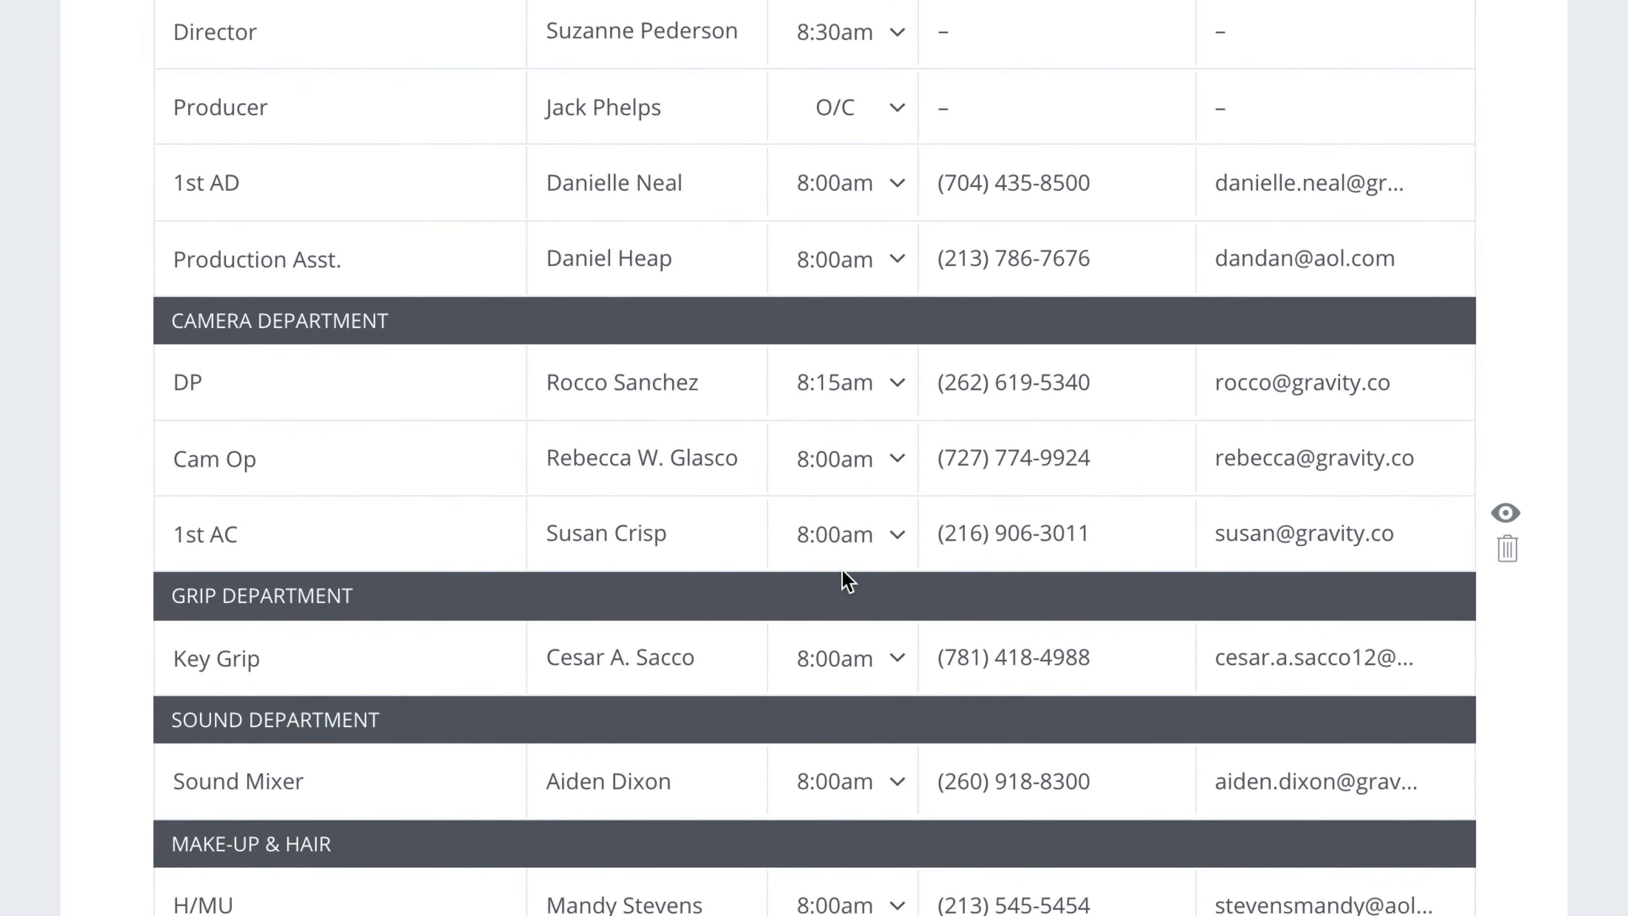
pyautogui.scroll(-5, 866, 528)
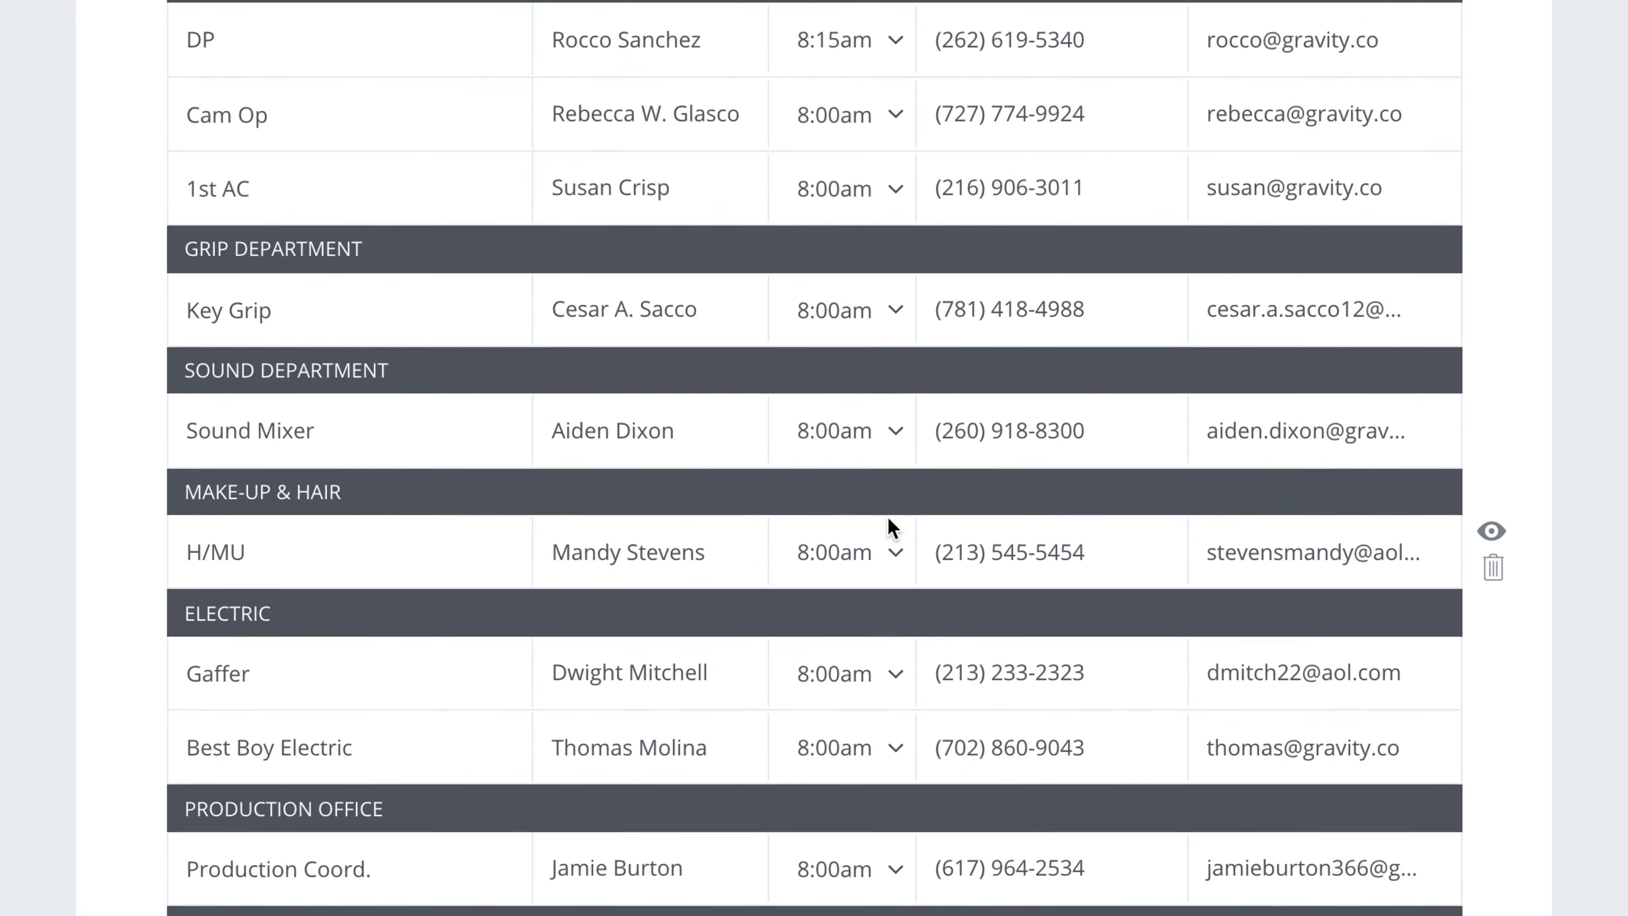
pyautogui.click(893, 539)
pyautogui.click(866, 627)
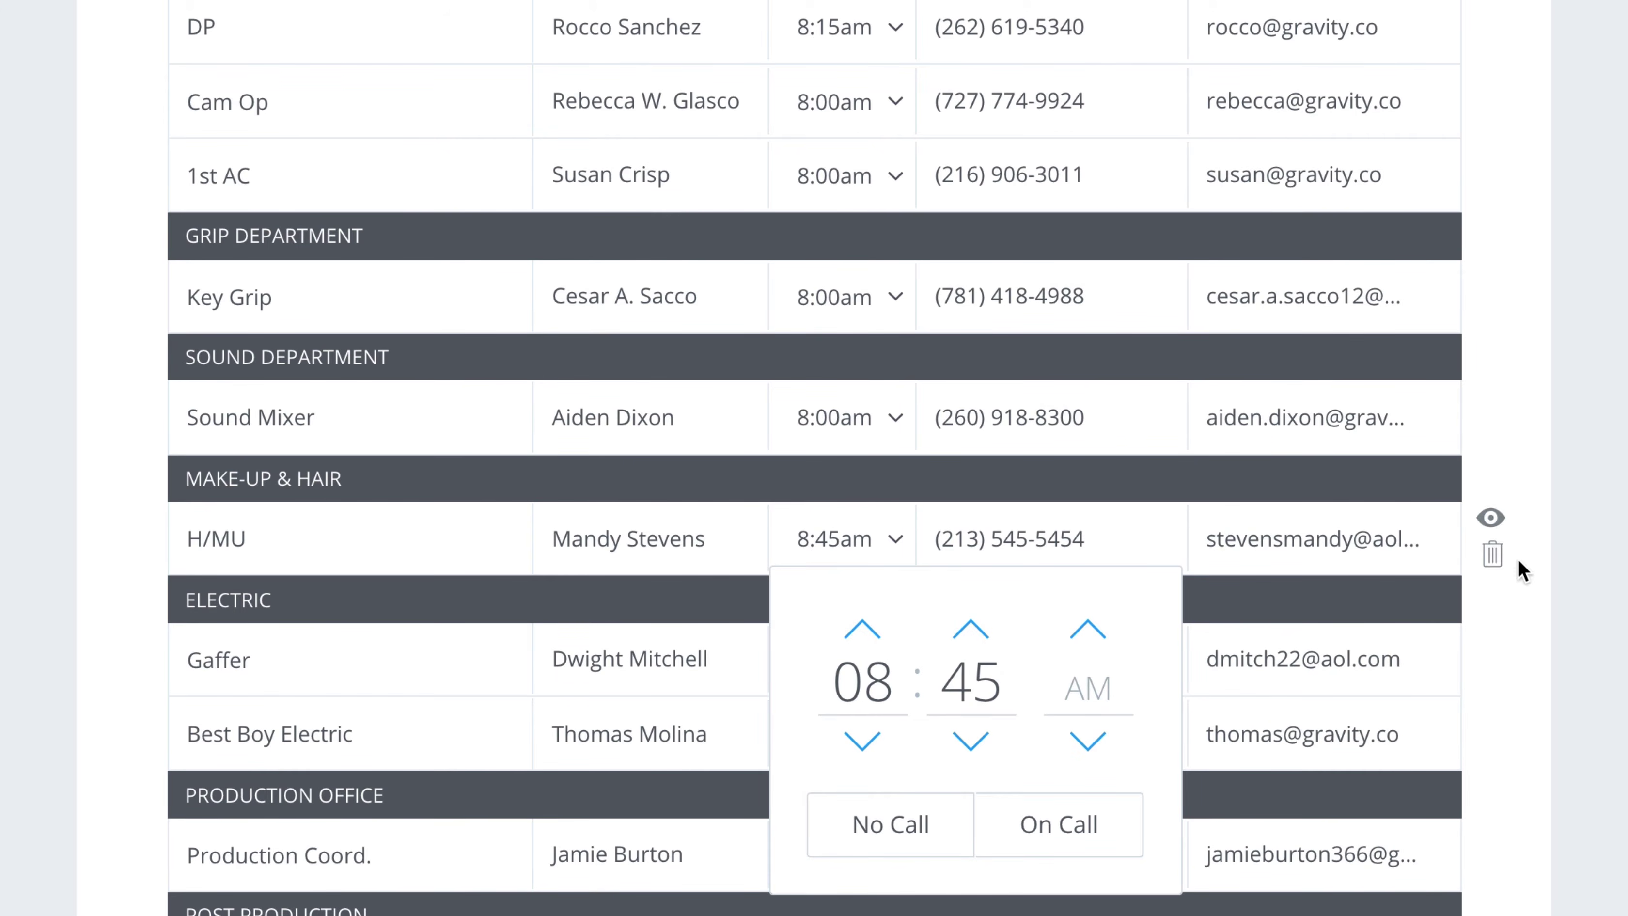
pyautogui.click(1541, 406)
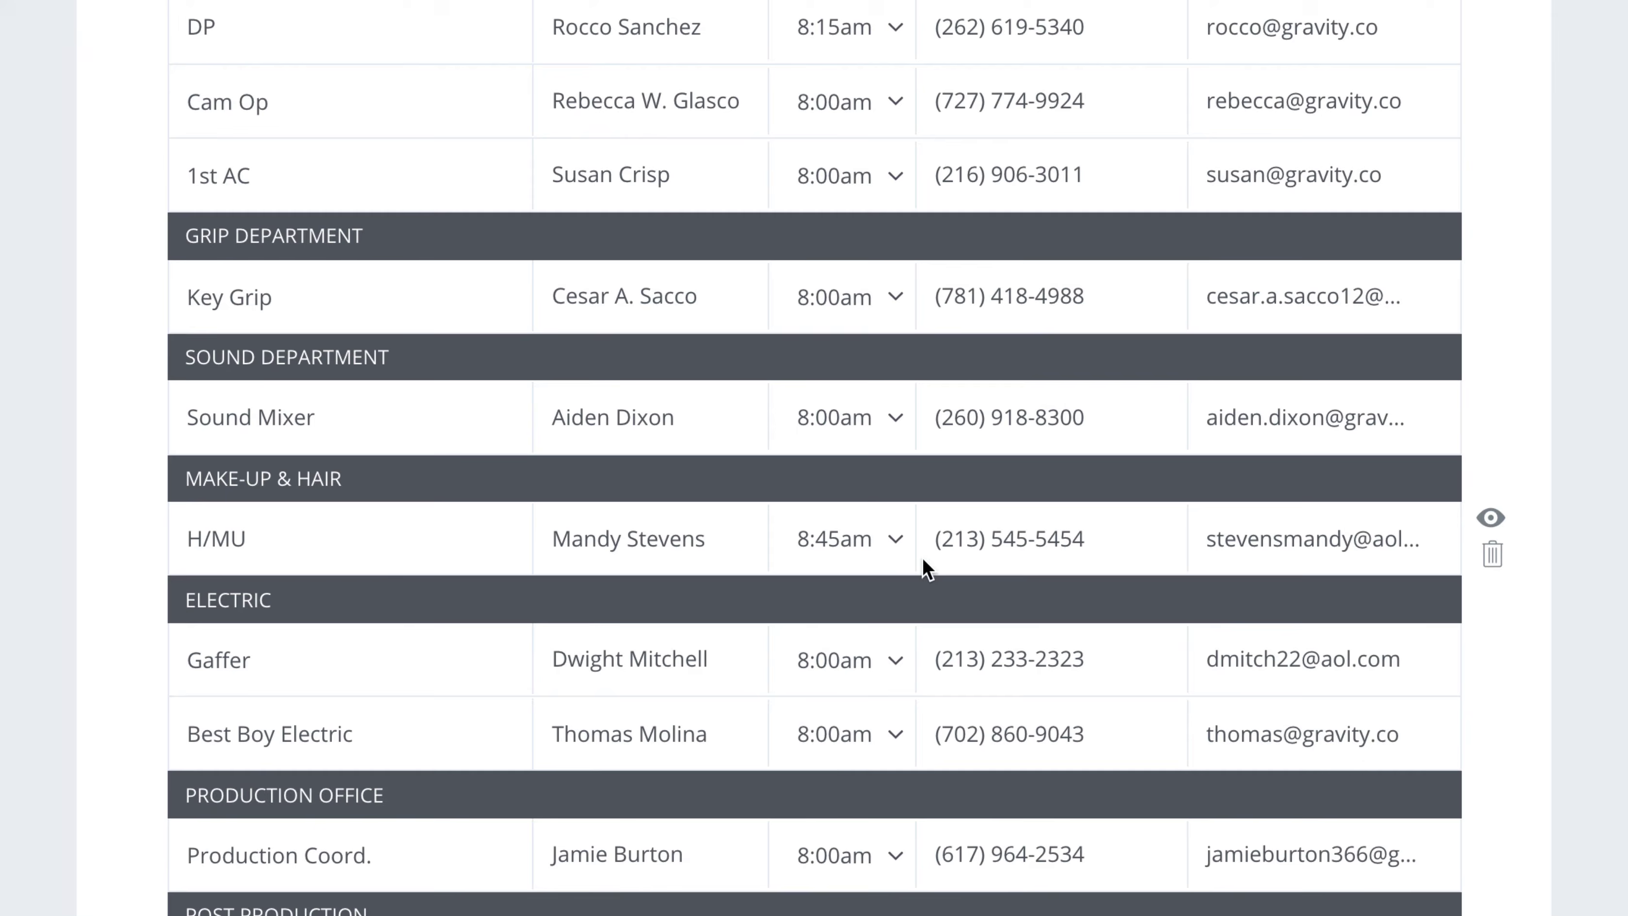
# - Add the Editor and the Asst. Editor from Post Production to the call sheet's crew
pyautogui.scroll(-2, 924, 528)
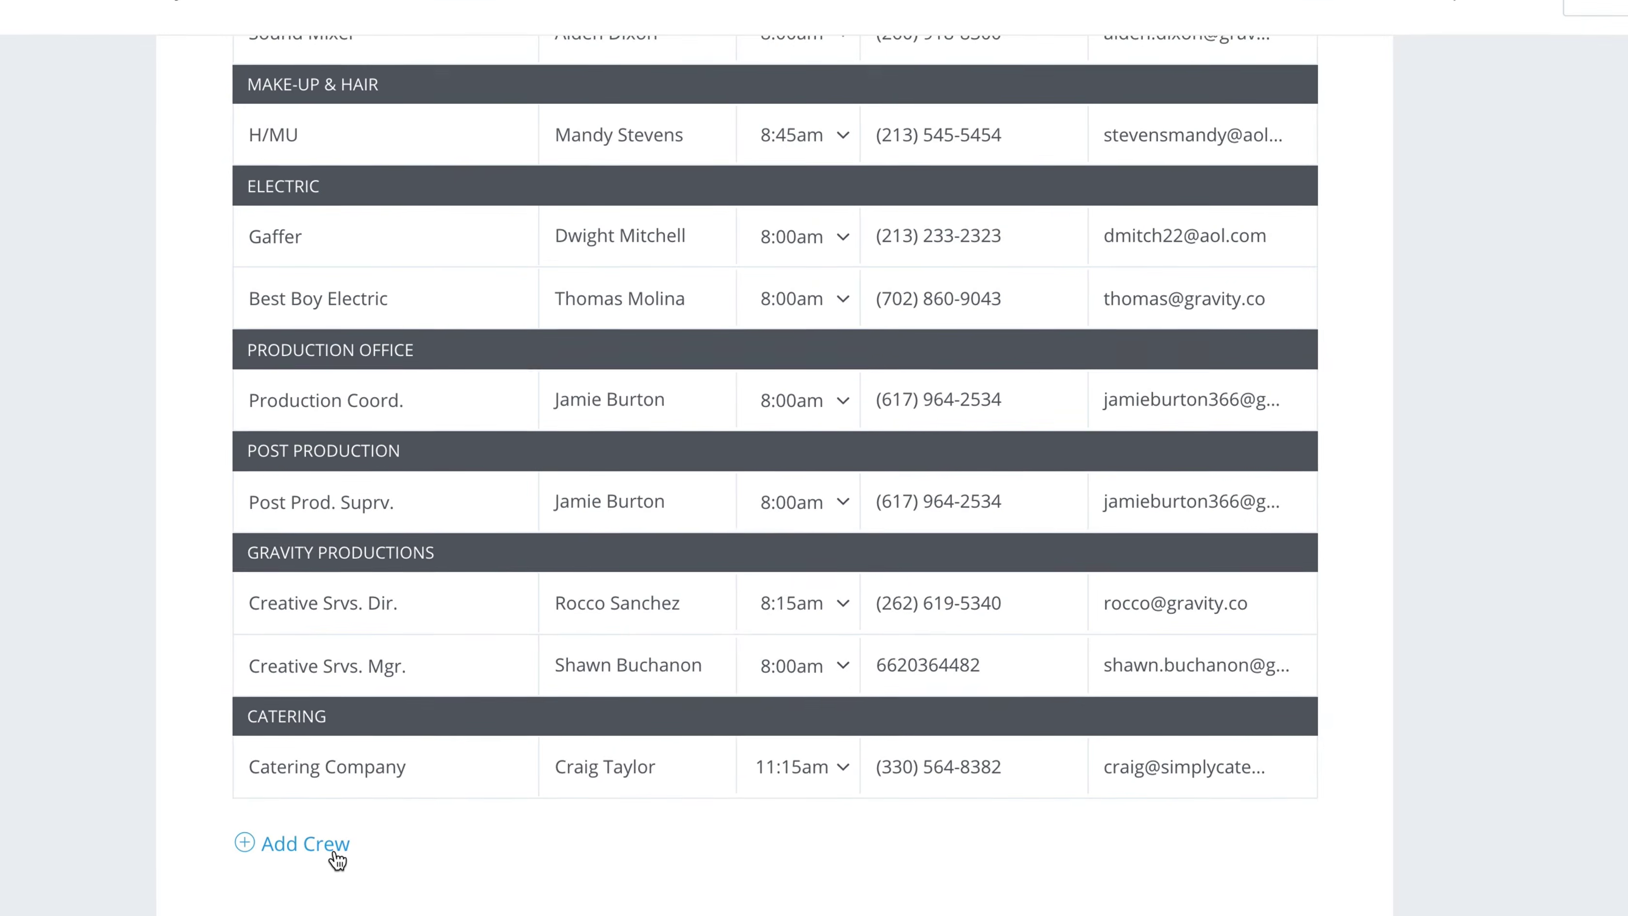
pyautogui.click(250, 656)
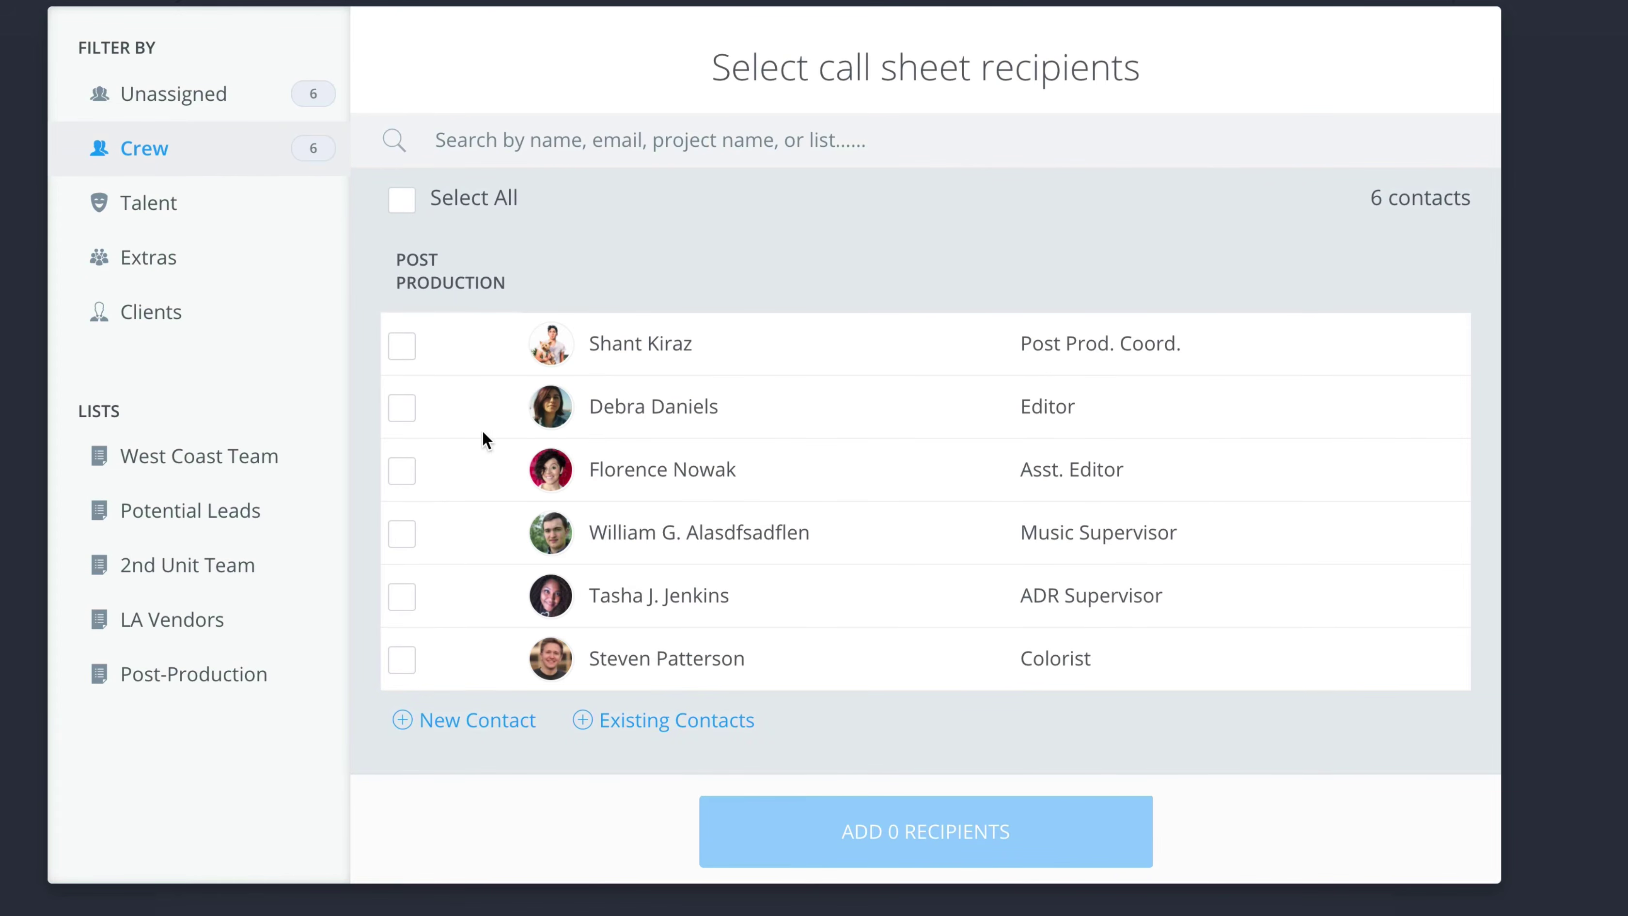
pyautogui.click(403, 410)
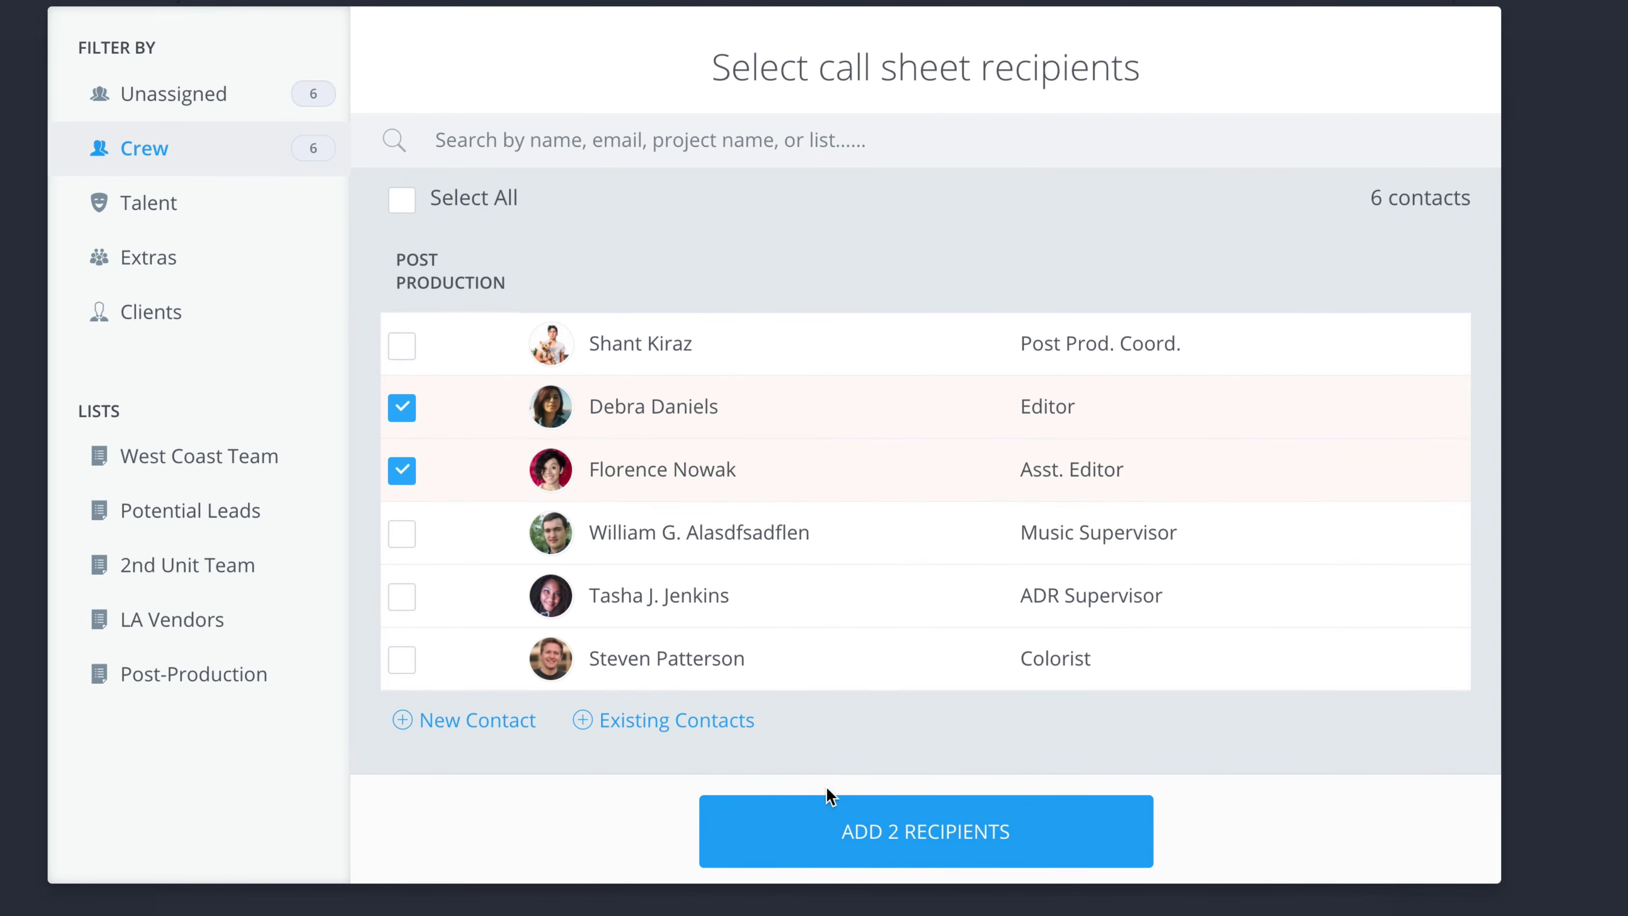
pyautogui.click(830, 829)
# - Set the Editor's call to On Call in the Post Production section of the crew list
pyautogui.scroll(-5, 861, 458)
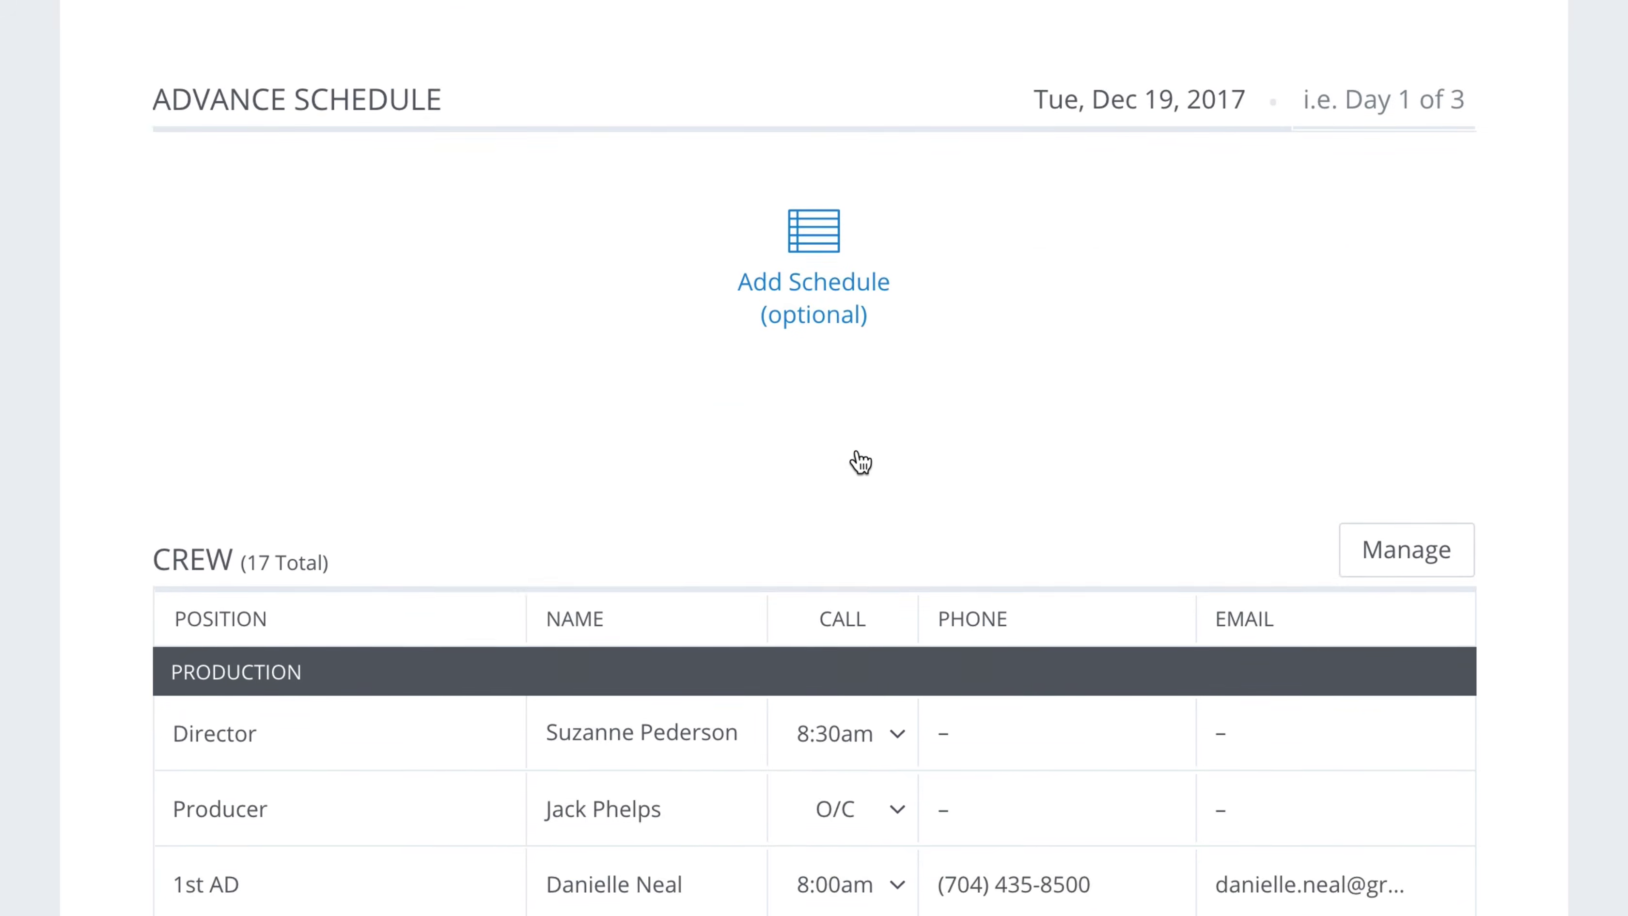
pyautogui.scroll(-10, 859, 456)
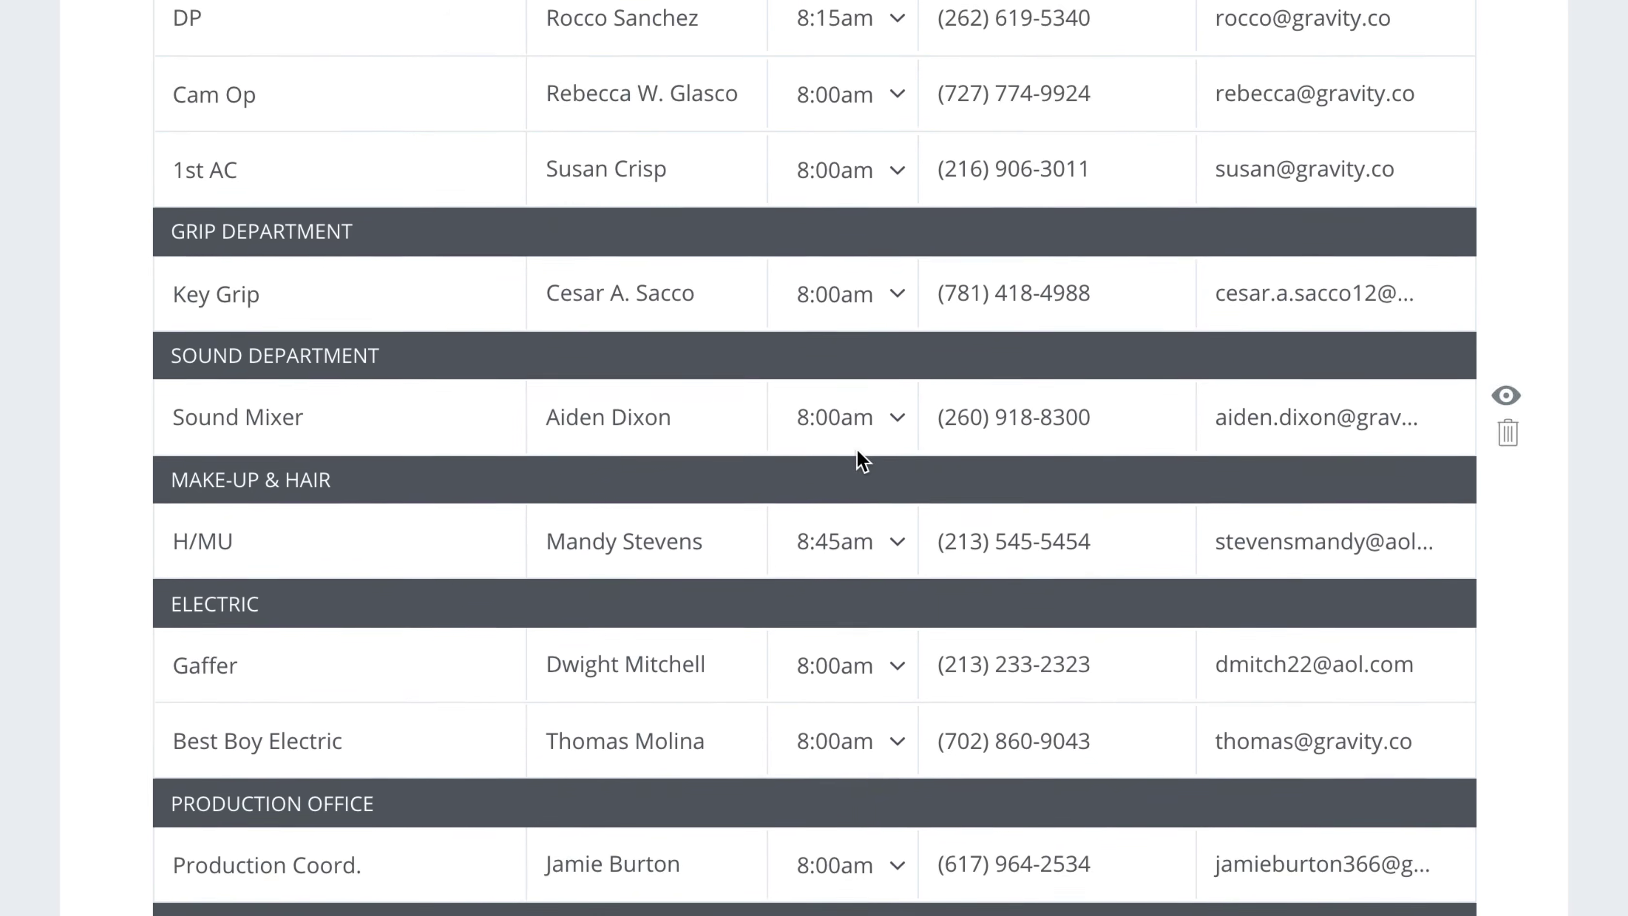
pyautogui.scroll(-7, 856, 448)
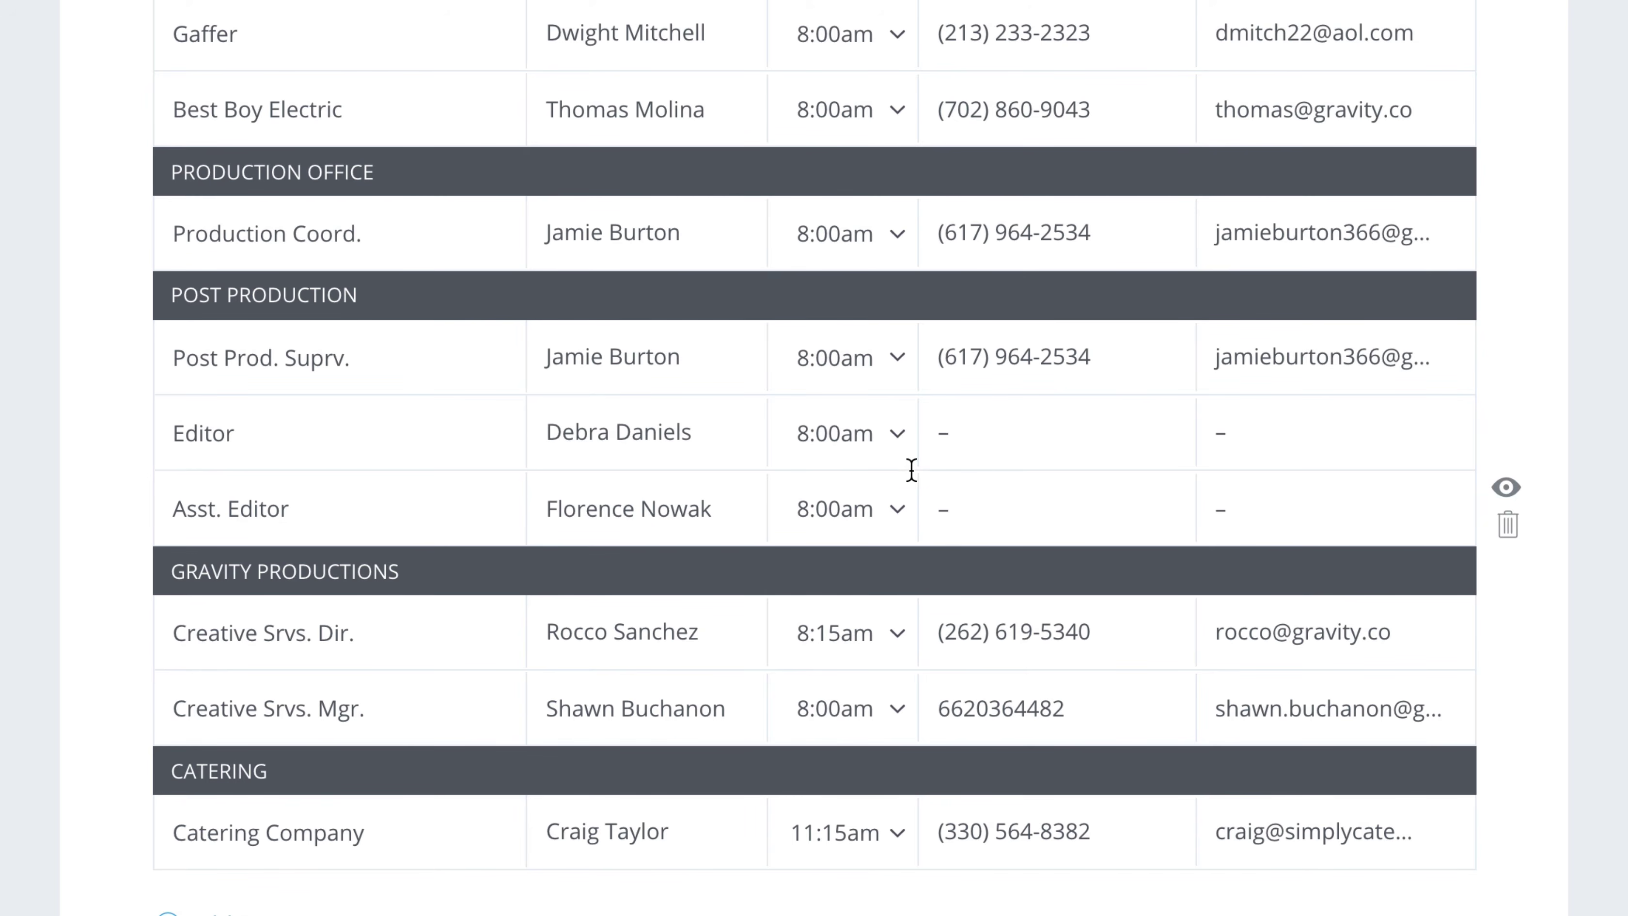
pyautogui.click(897, 434)
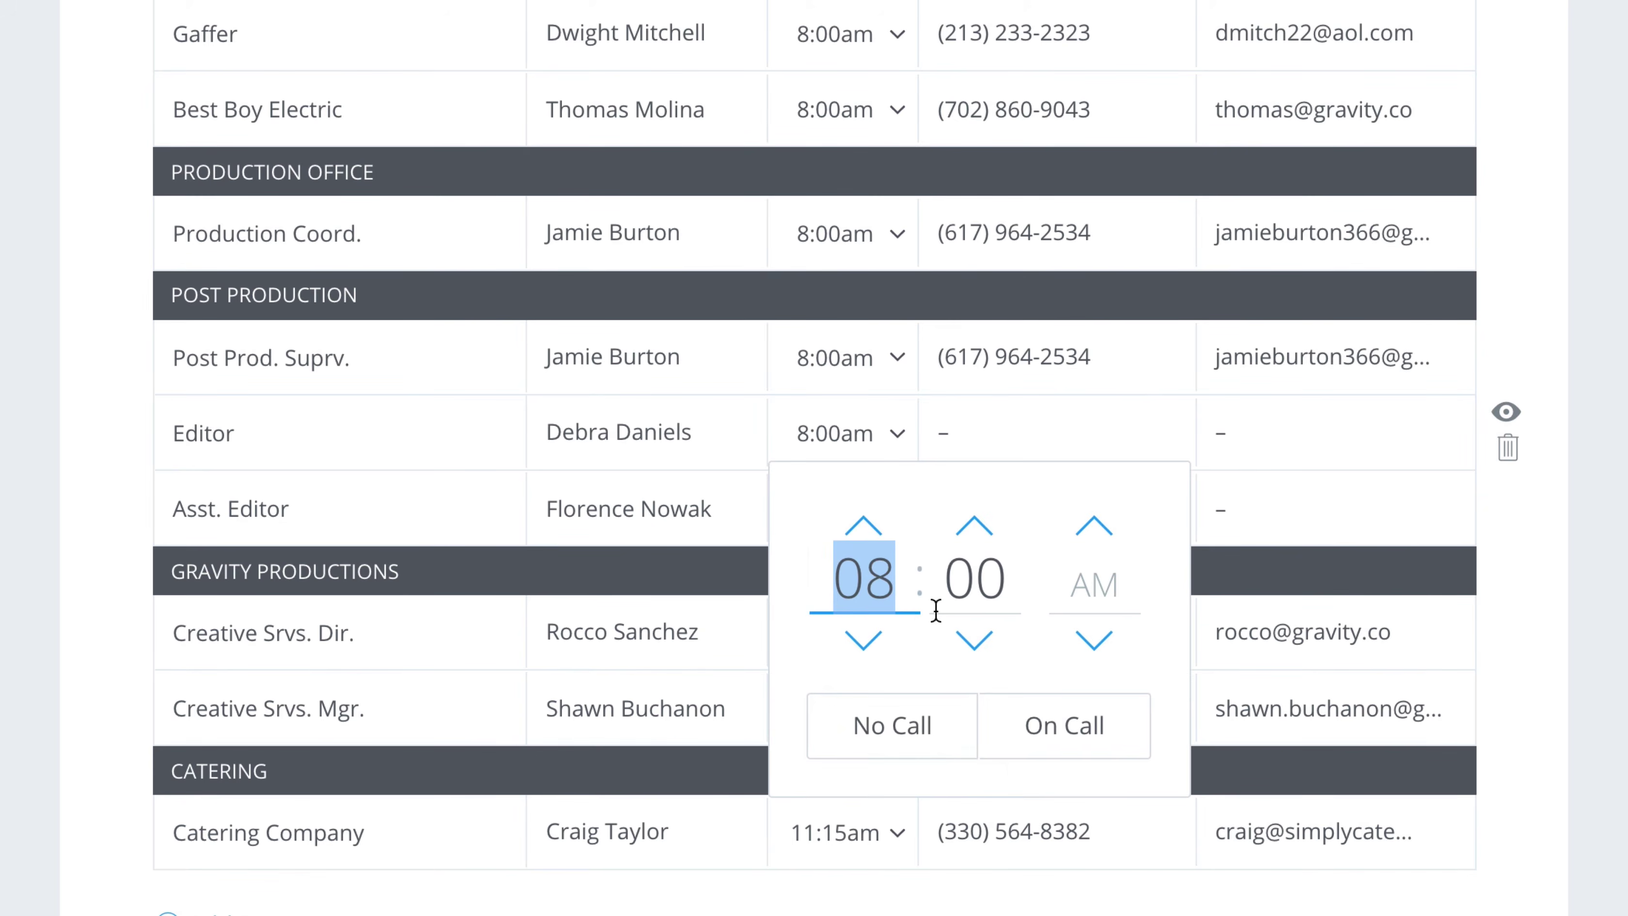
pyautogui.click(1046, 744)
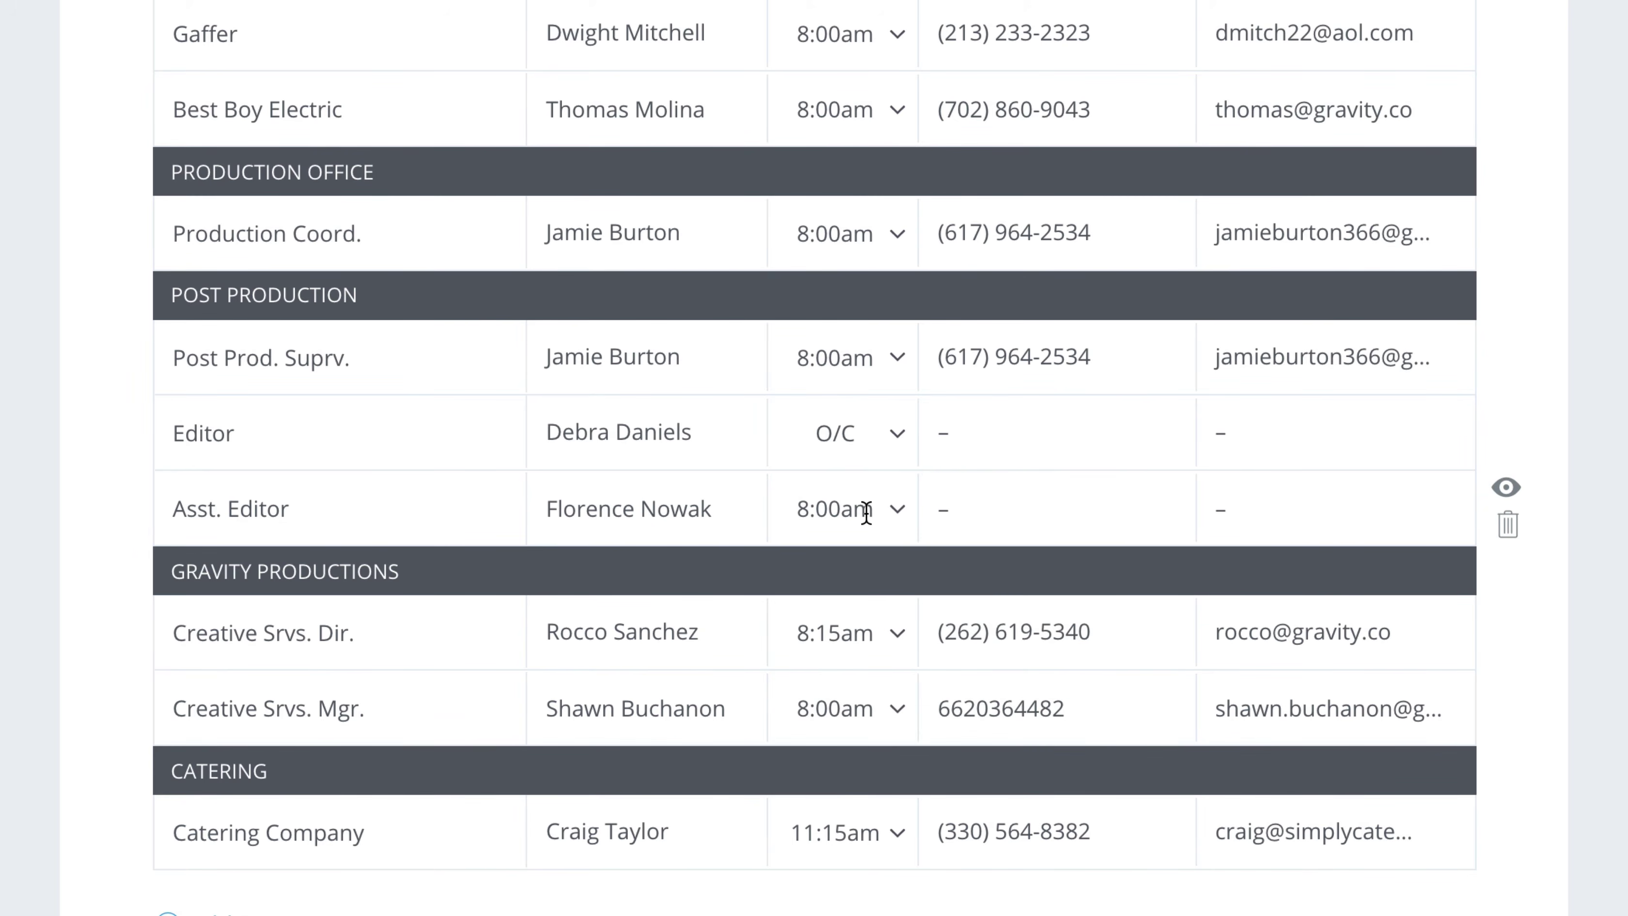
# - Set the Asst. Editor's call time to 9:00am and show that crew member's contact details
pyautogui.click(890, 513)
pyautogui.click(857, 601)
pyautogui.click(858, 601)
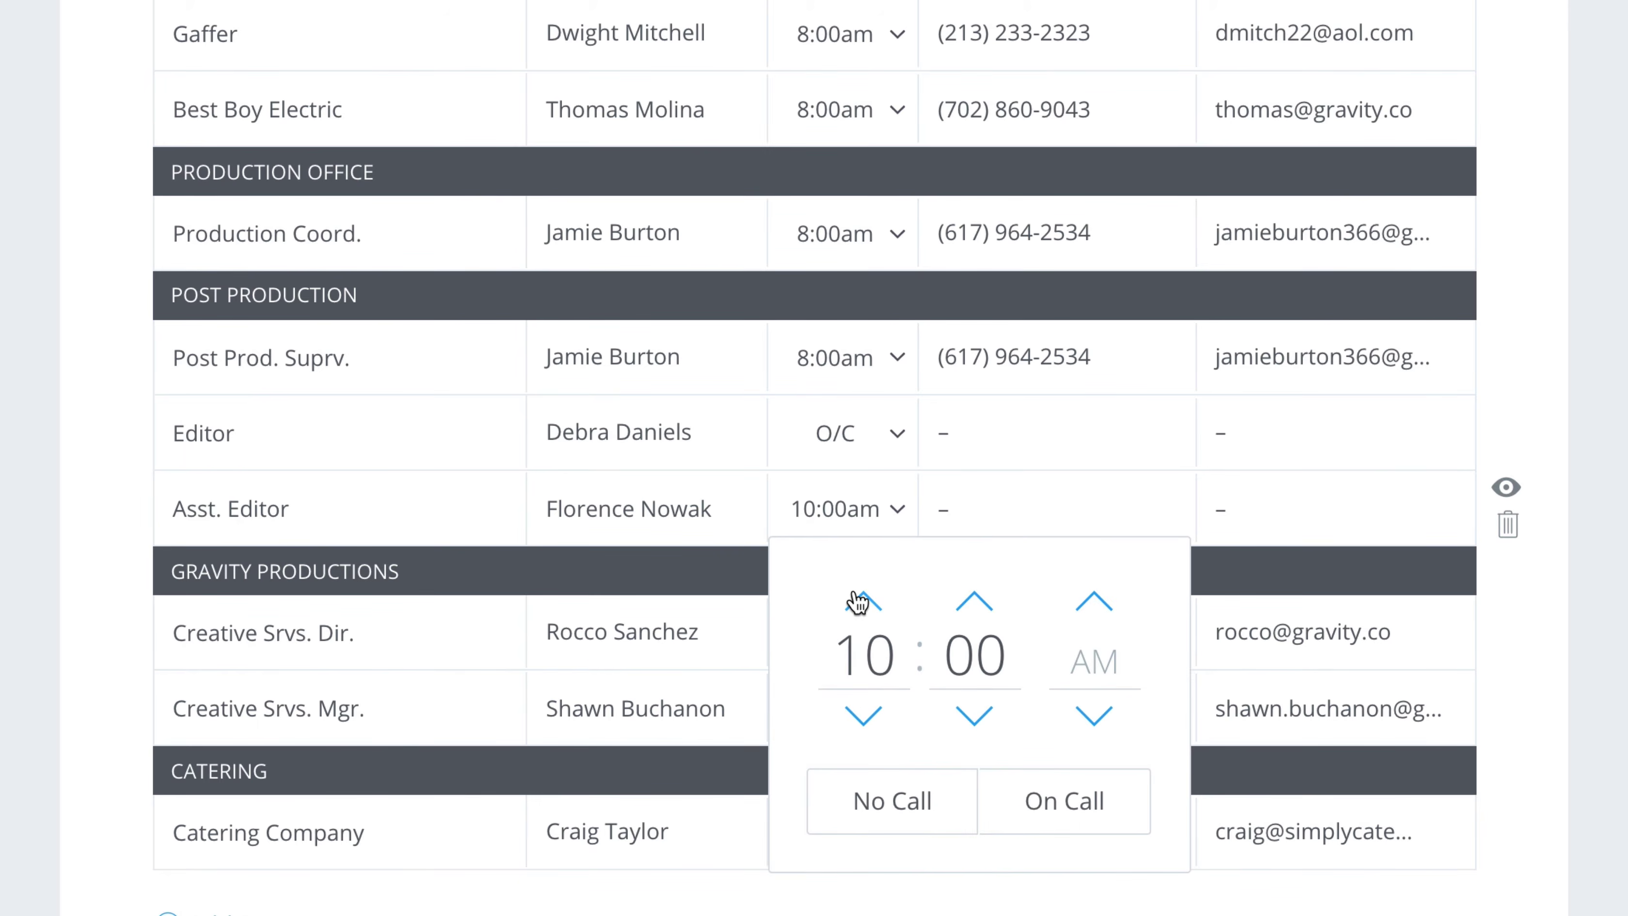
pyautogui.click(859, 715)
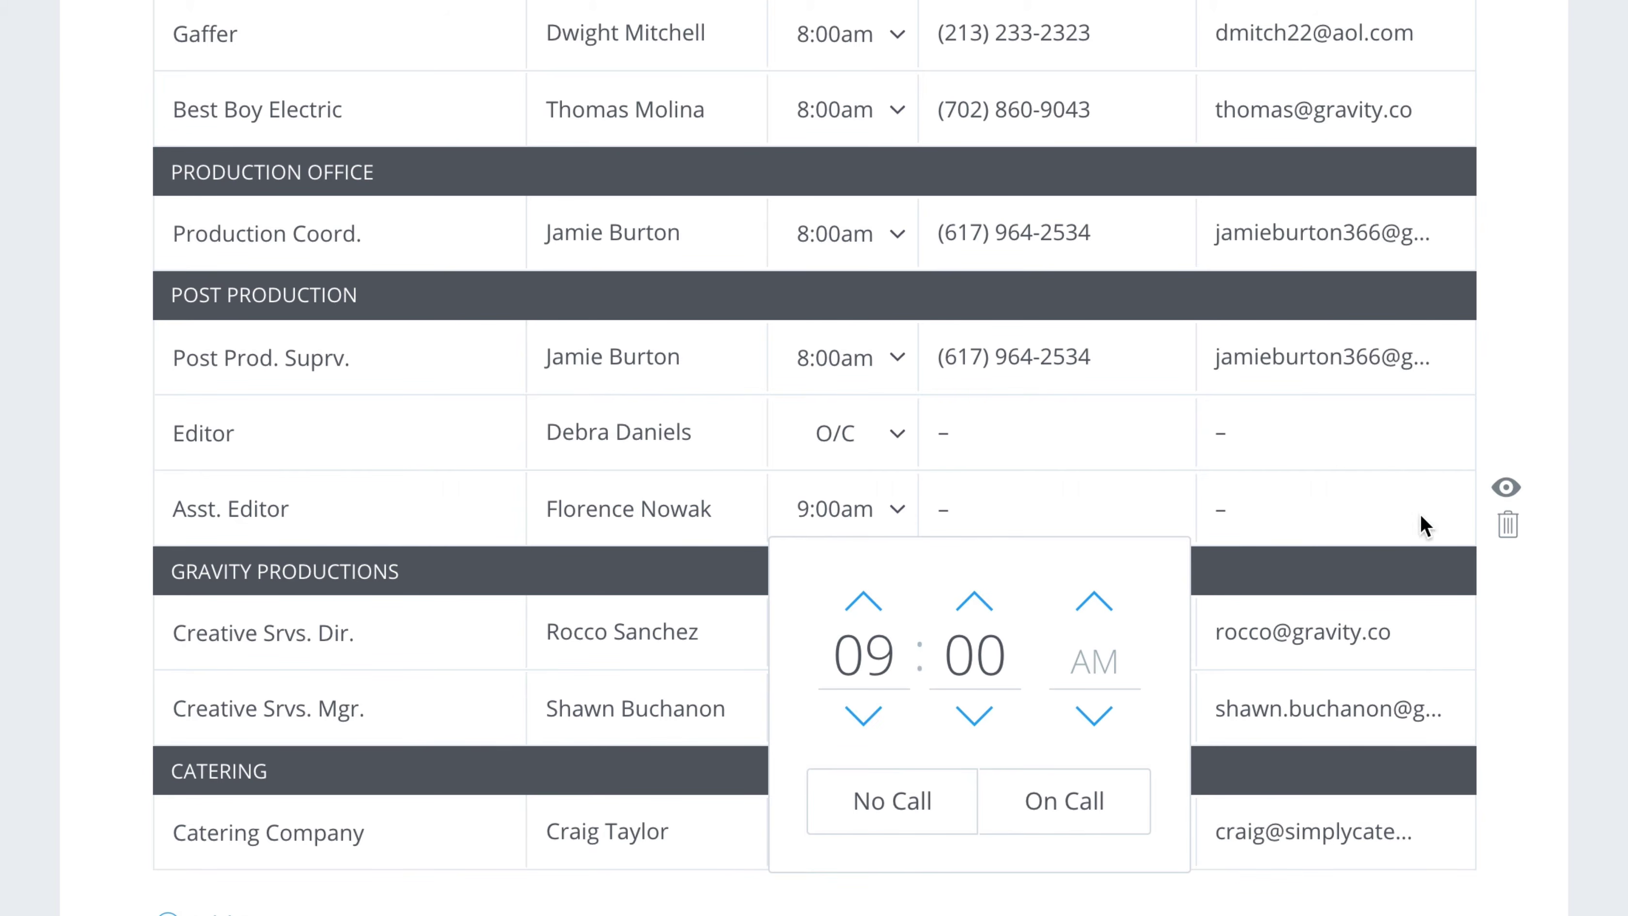
pyautogui.click(1505, 487)
# - Hide the extras list on the call sheet and show it again
pyautogui.scroll(-2, 971, 427)
pyautogui.scroll(-6, 704, 239)
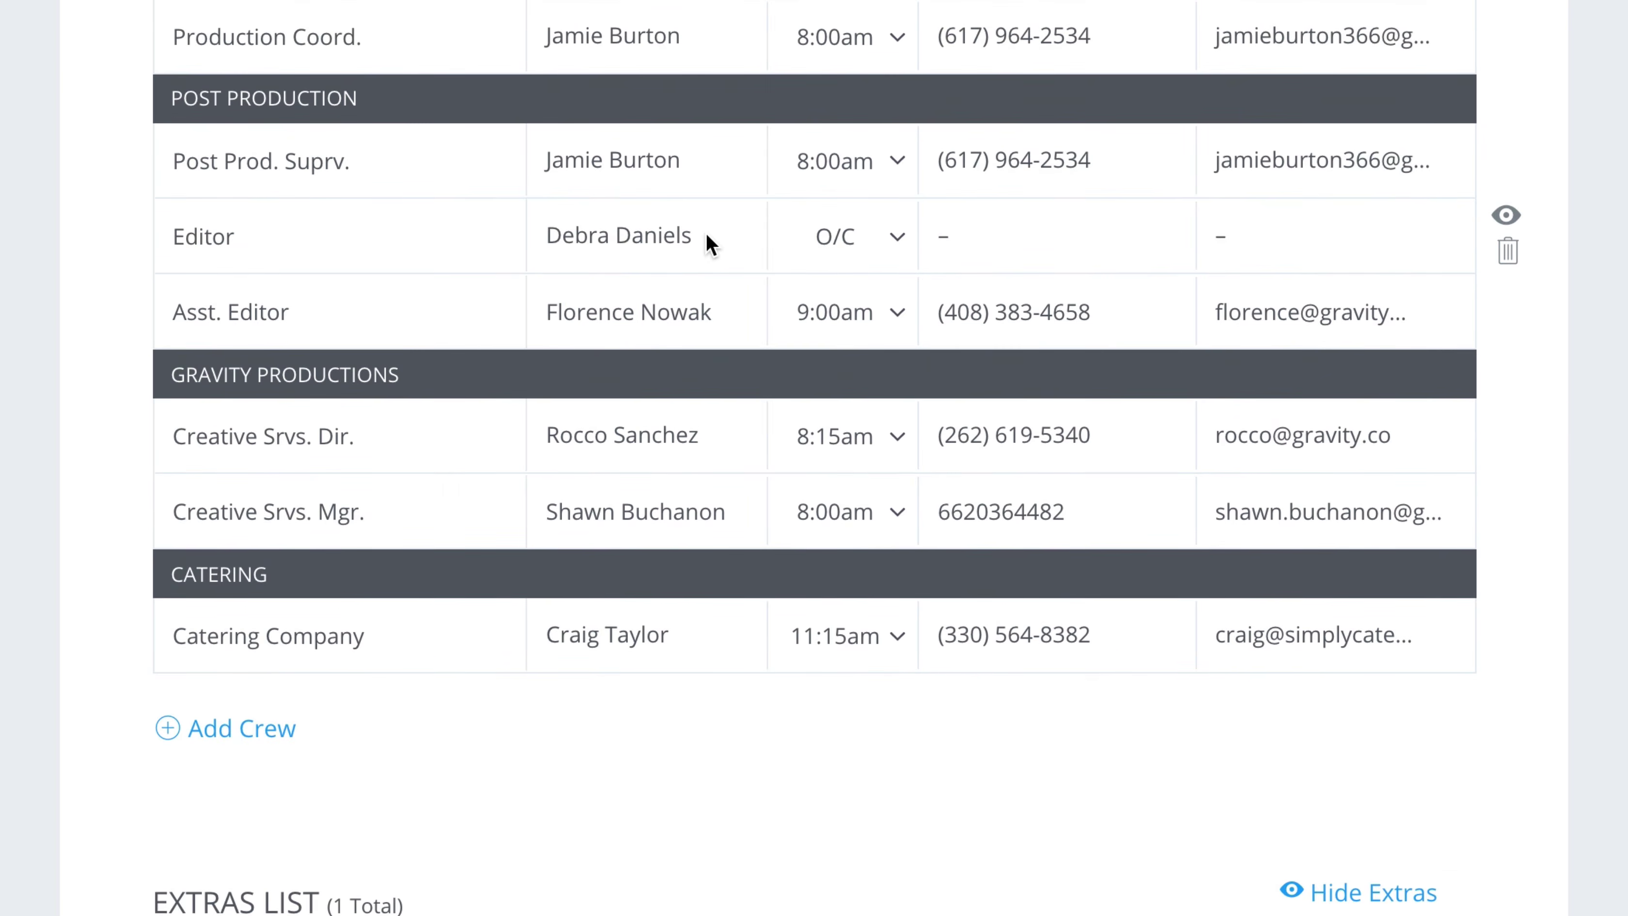
pyautogui.scroll(-2, 685, 391)
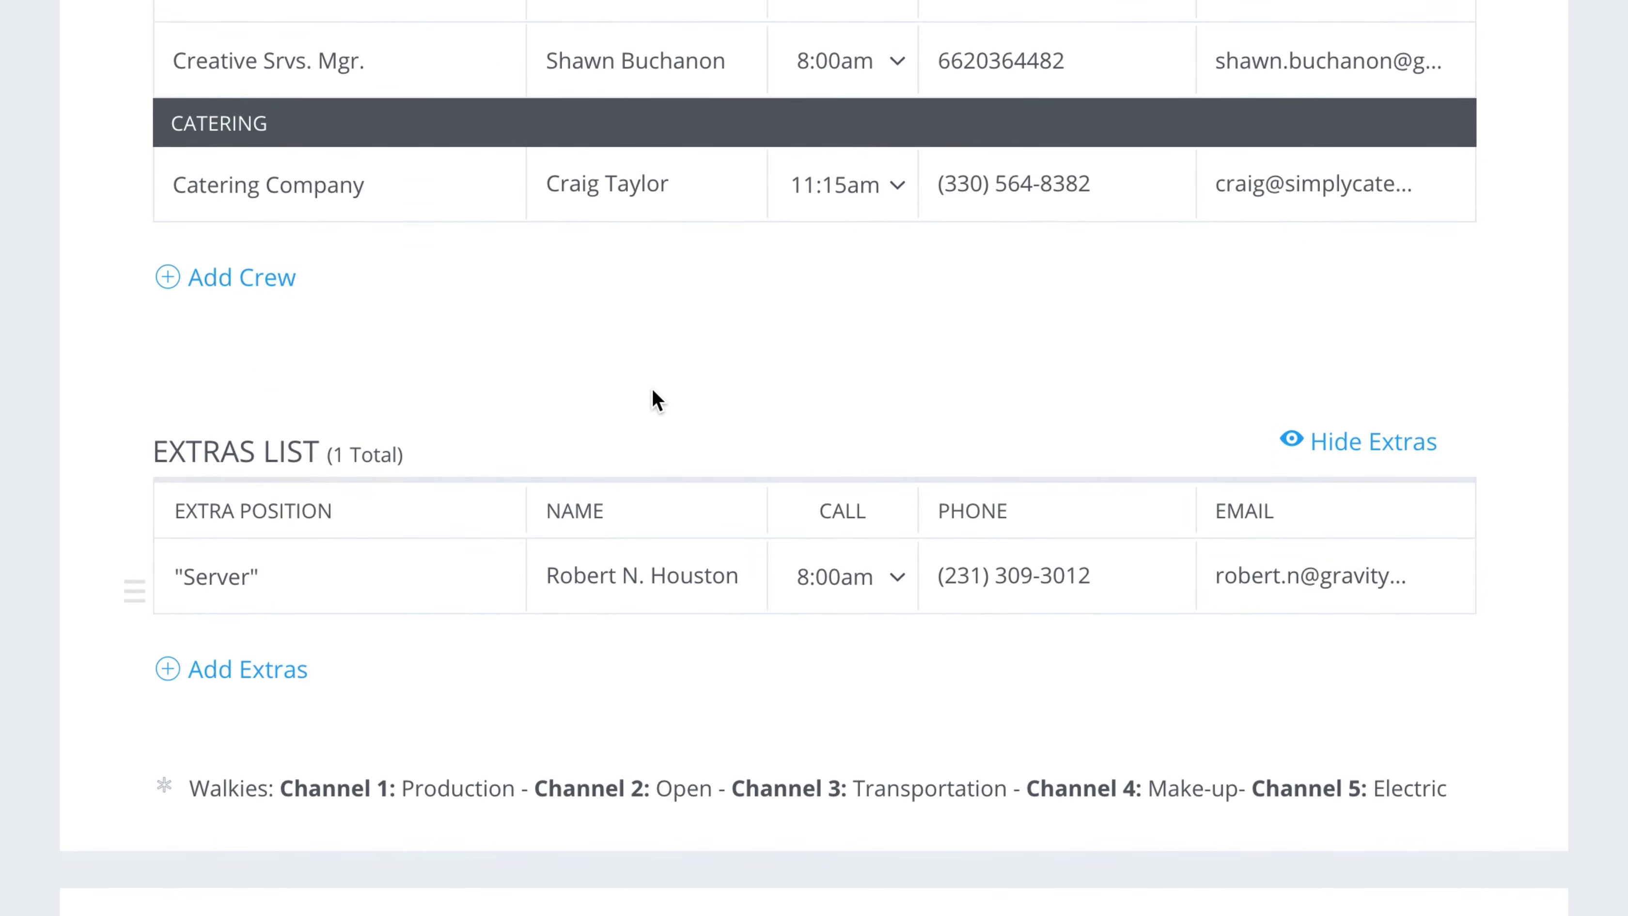
pyautogui.moveTo(548, 378)
pyautogui.click(743, 356)
pyautogui.scroll(-3, 705, 295)
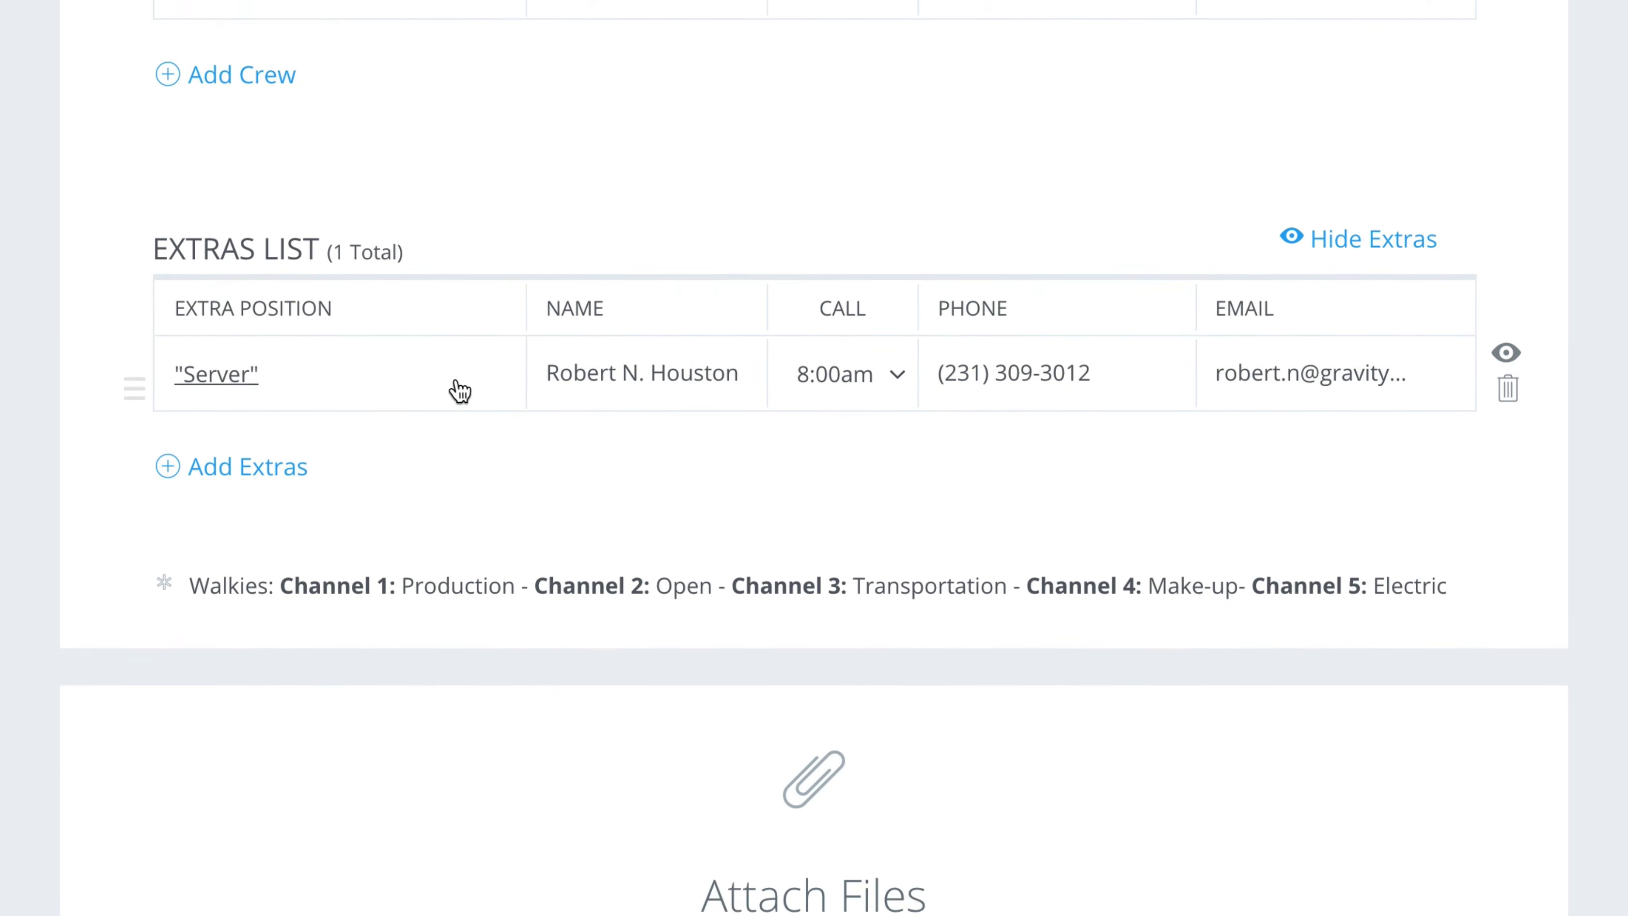
pyautogui.scroll(-1, 463, 390)
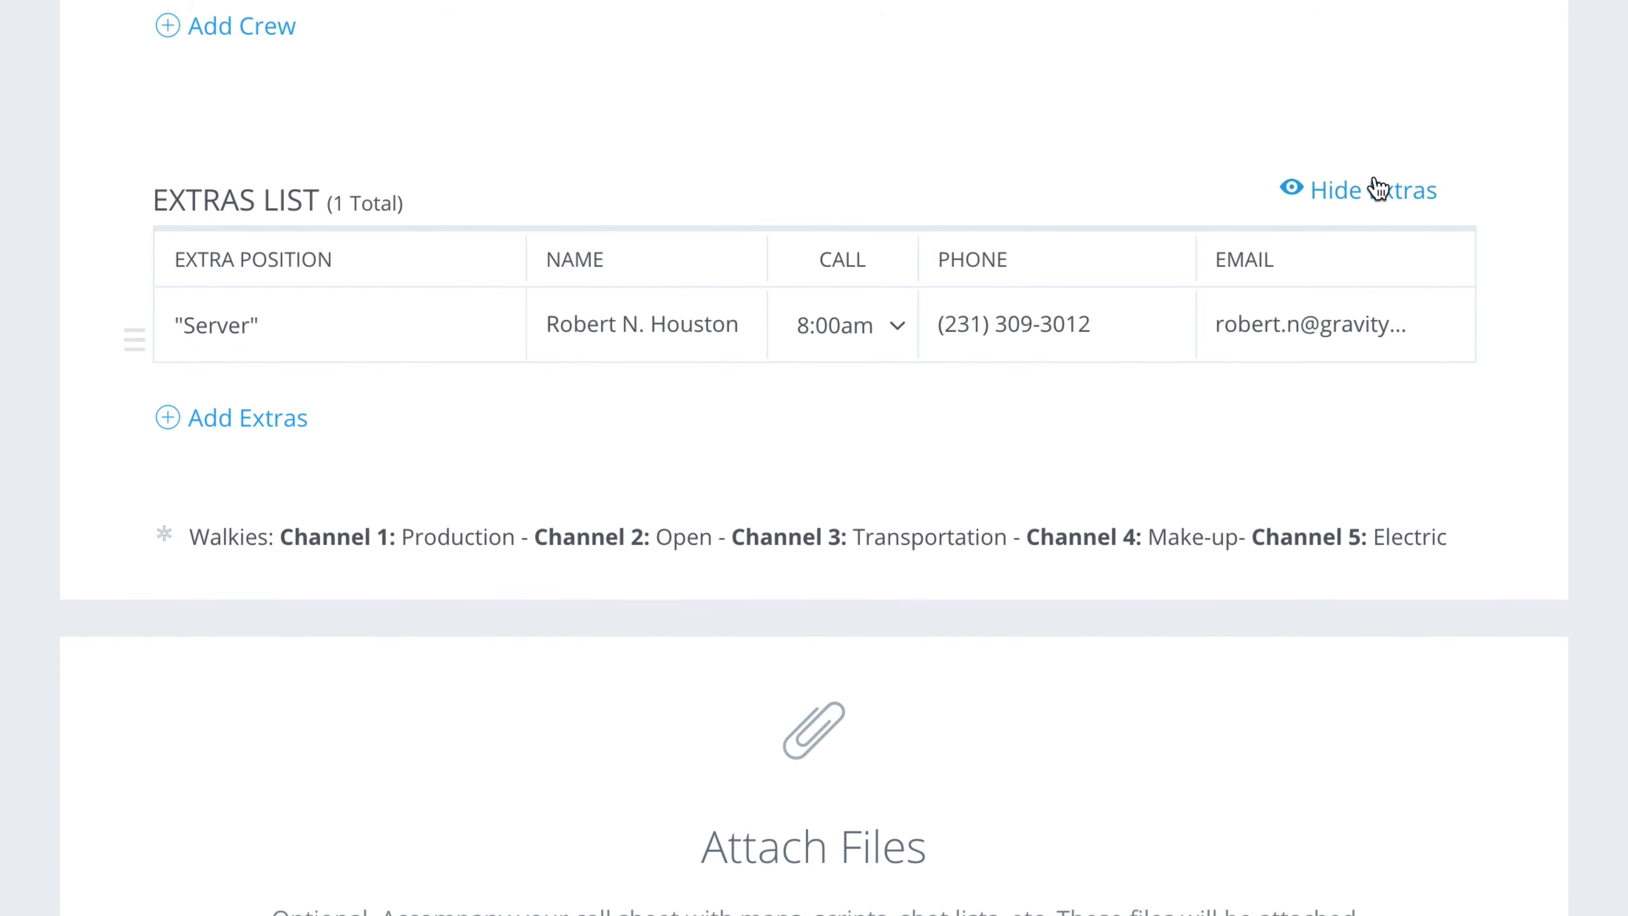
pyautogui.click(1378, 190)
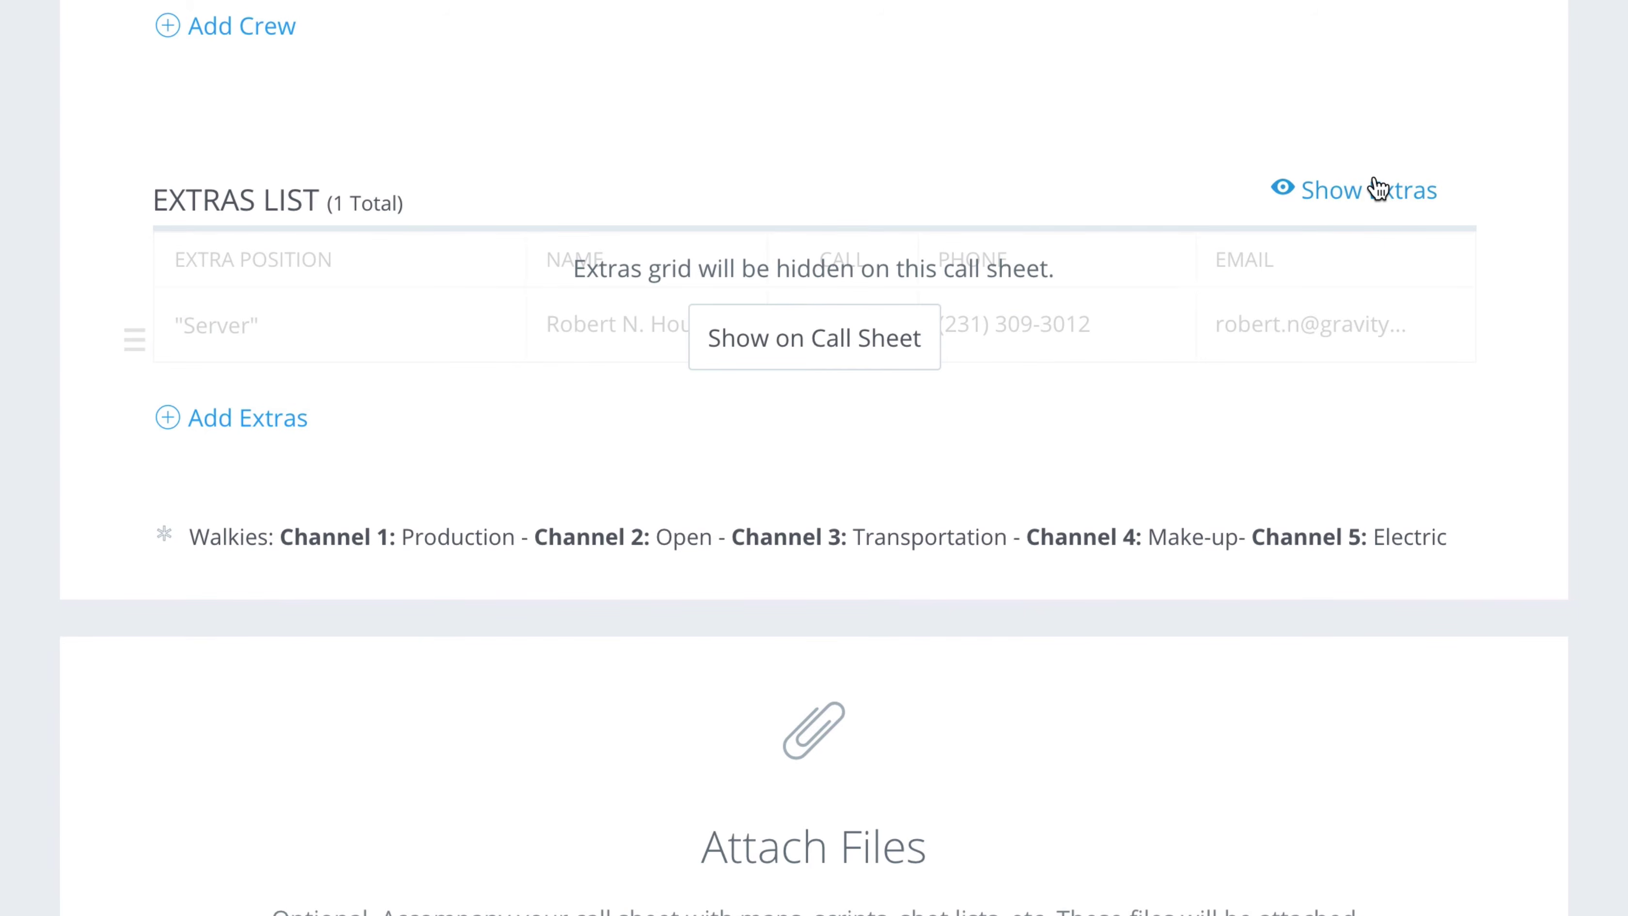
pyautogui.click(878, 347)
pyautogui.scroll(-3, 1009, 212)
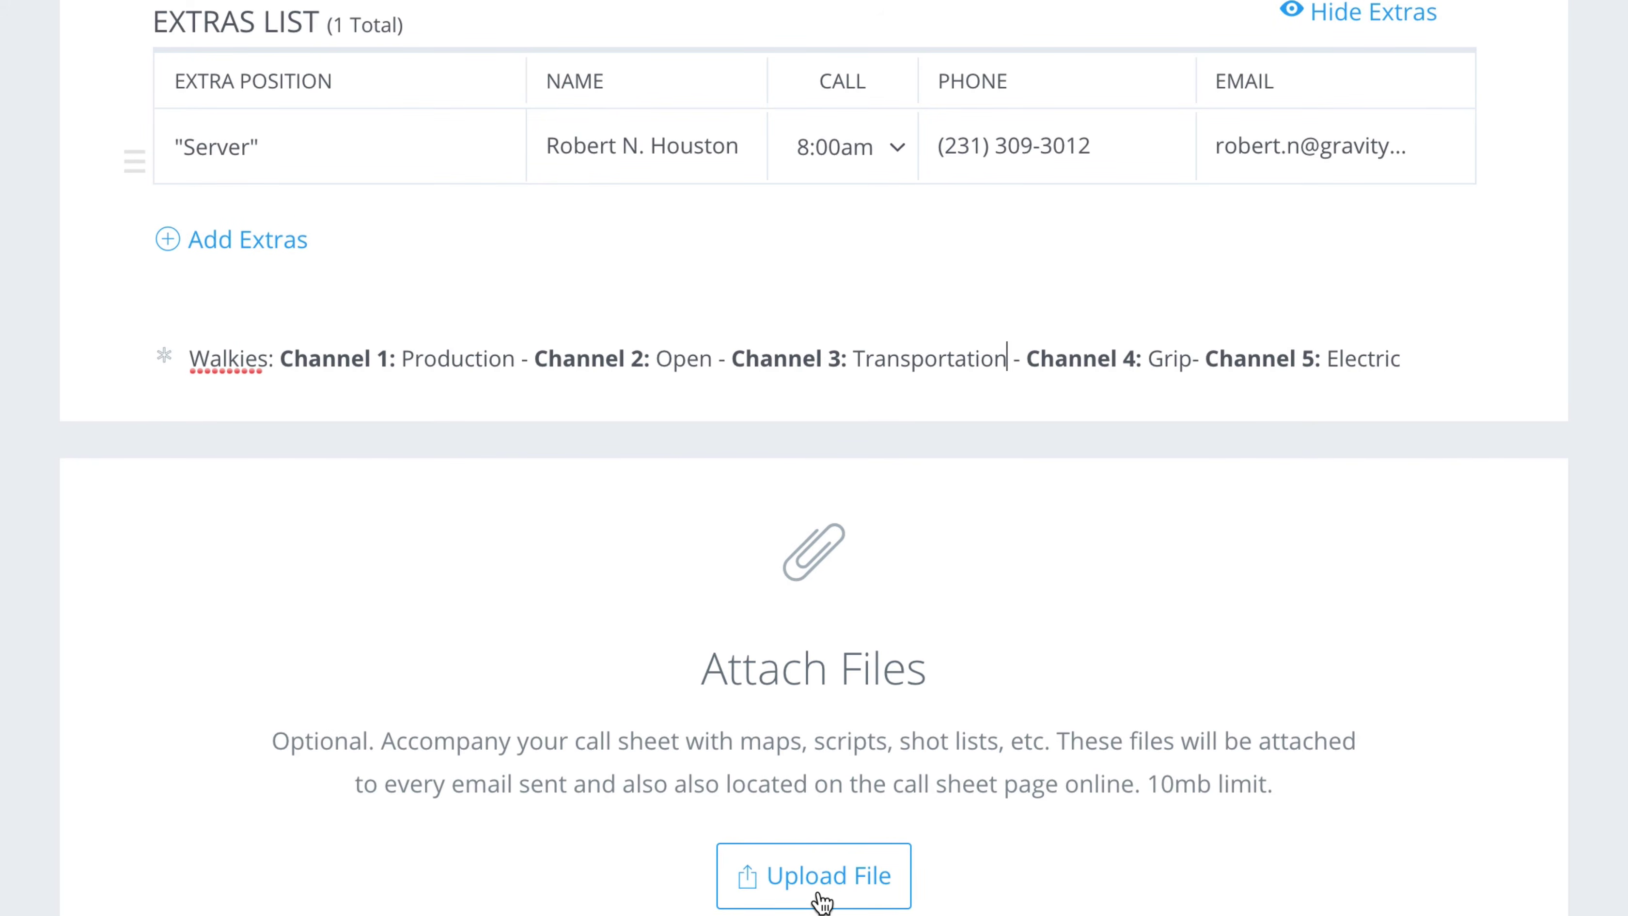
# - Attach the PNG file "Screen Shot 2018-01-03 at 12.52.06 PM" from the Desktop to the call sheet
pyautogui.click(817, 894)
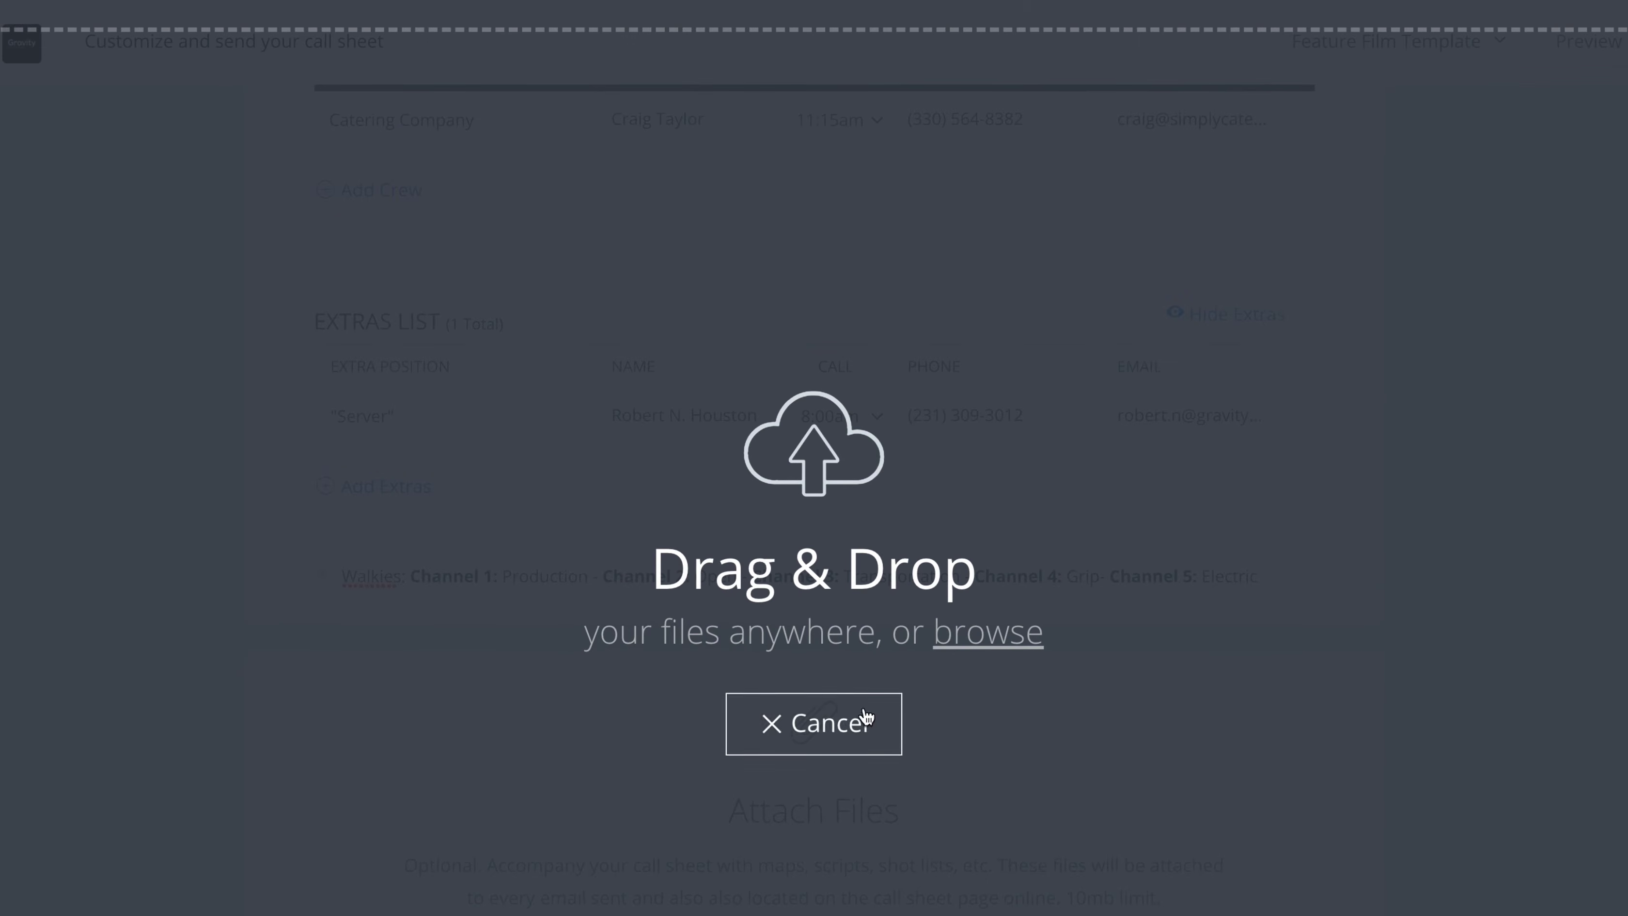
pyautogui.click(1004, 649)
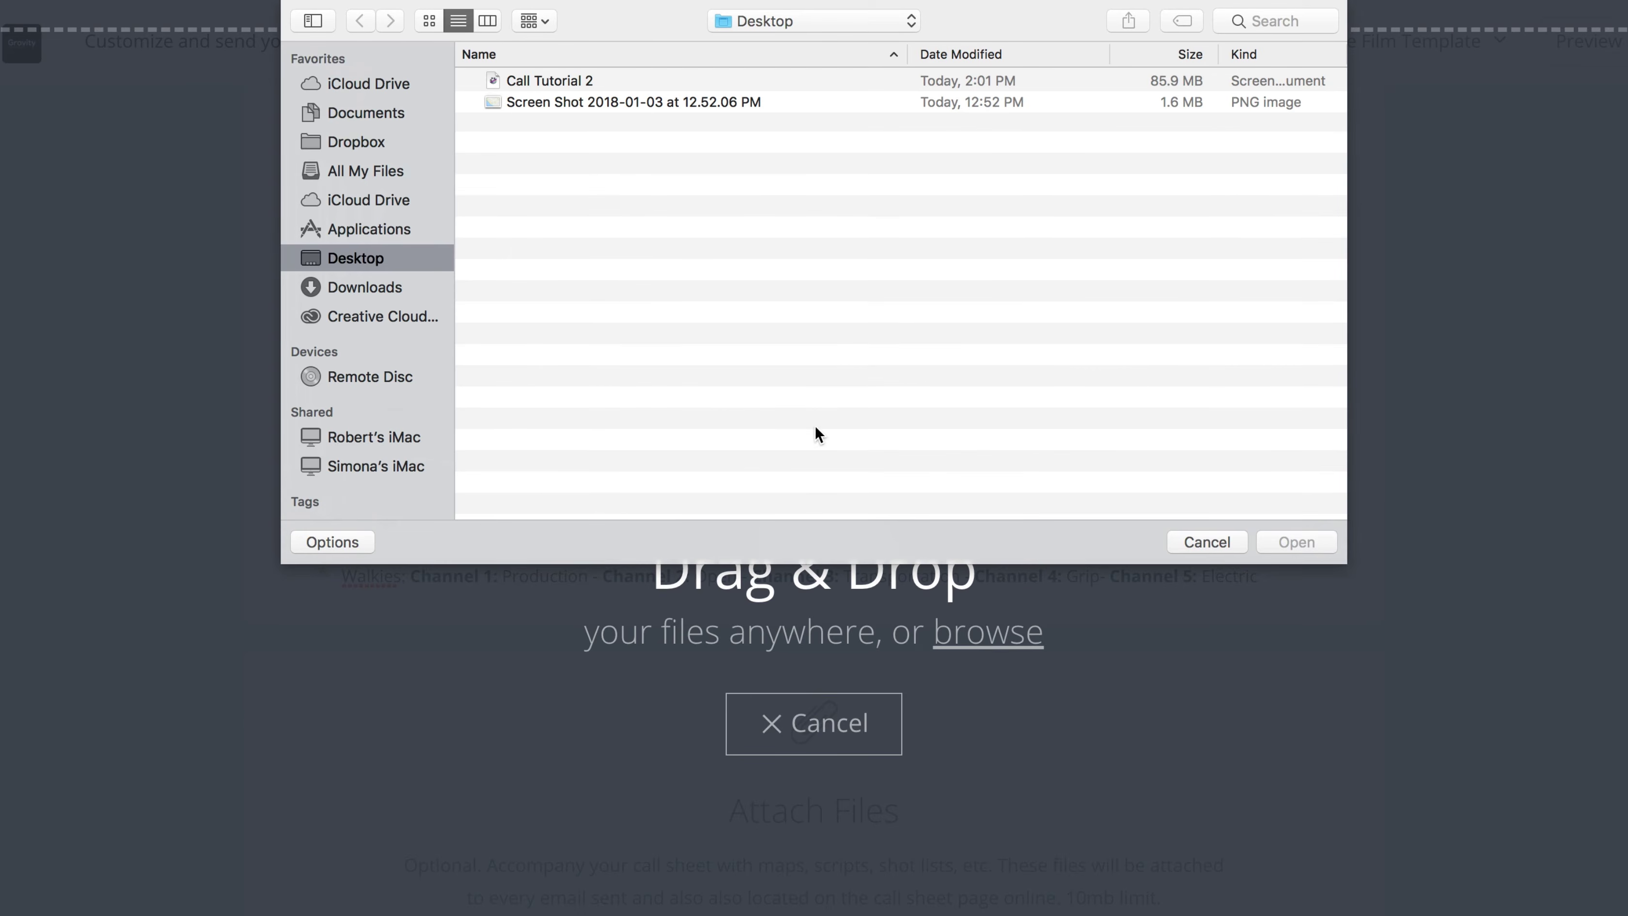
pyautogui.click(625, 103)
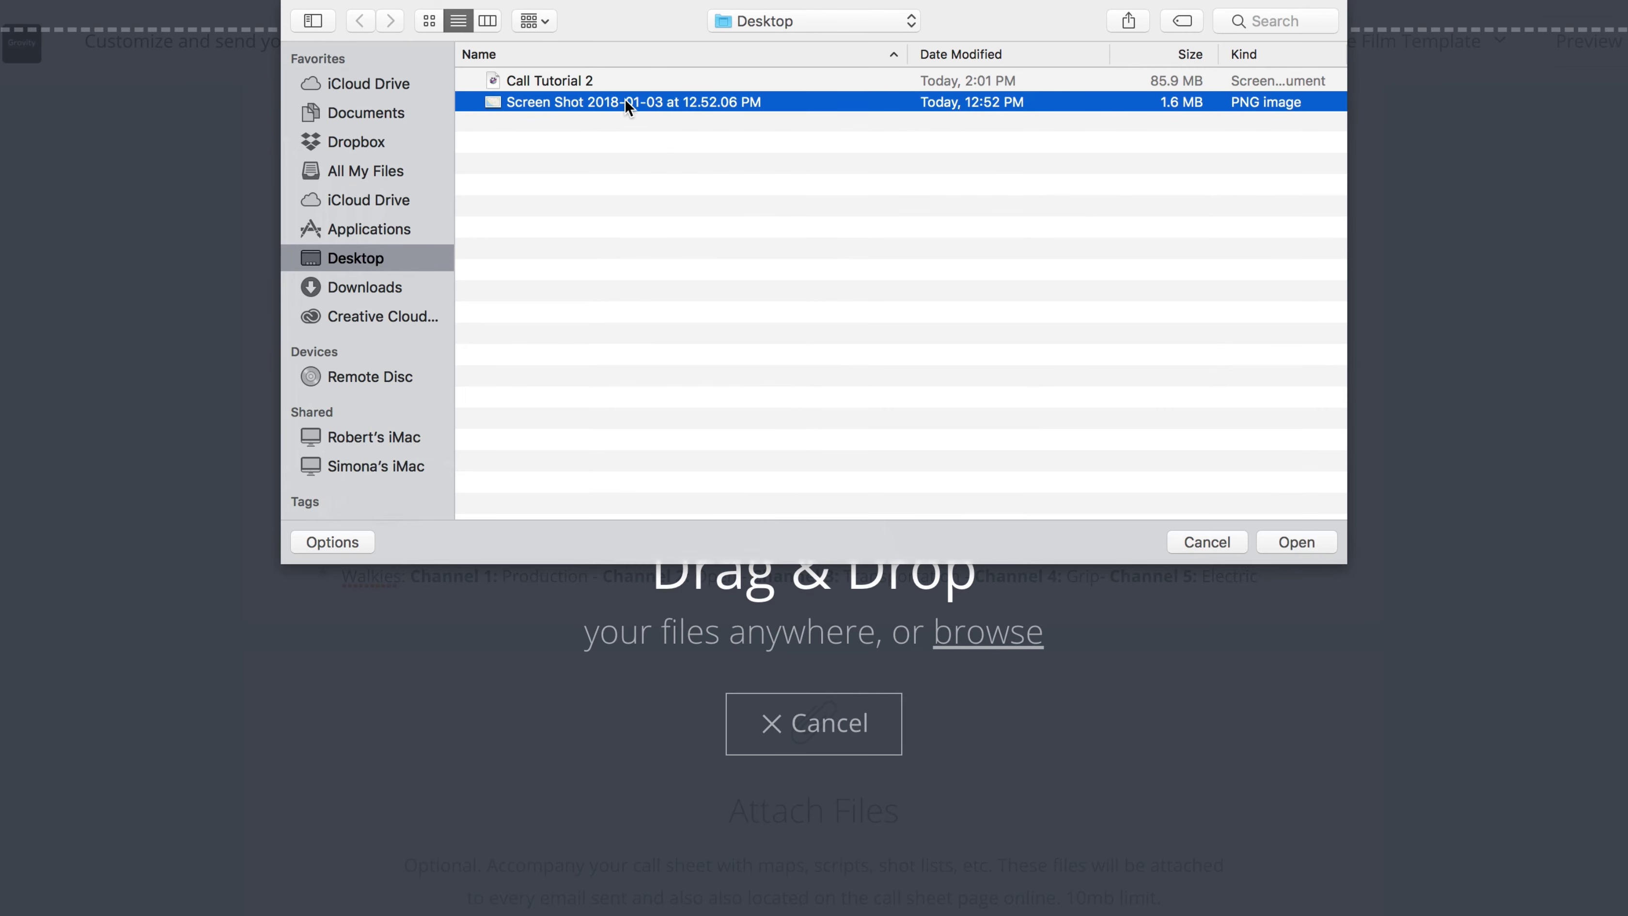
pyautogui.click(1305, 533)
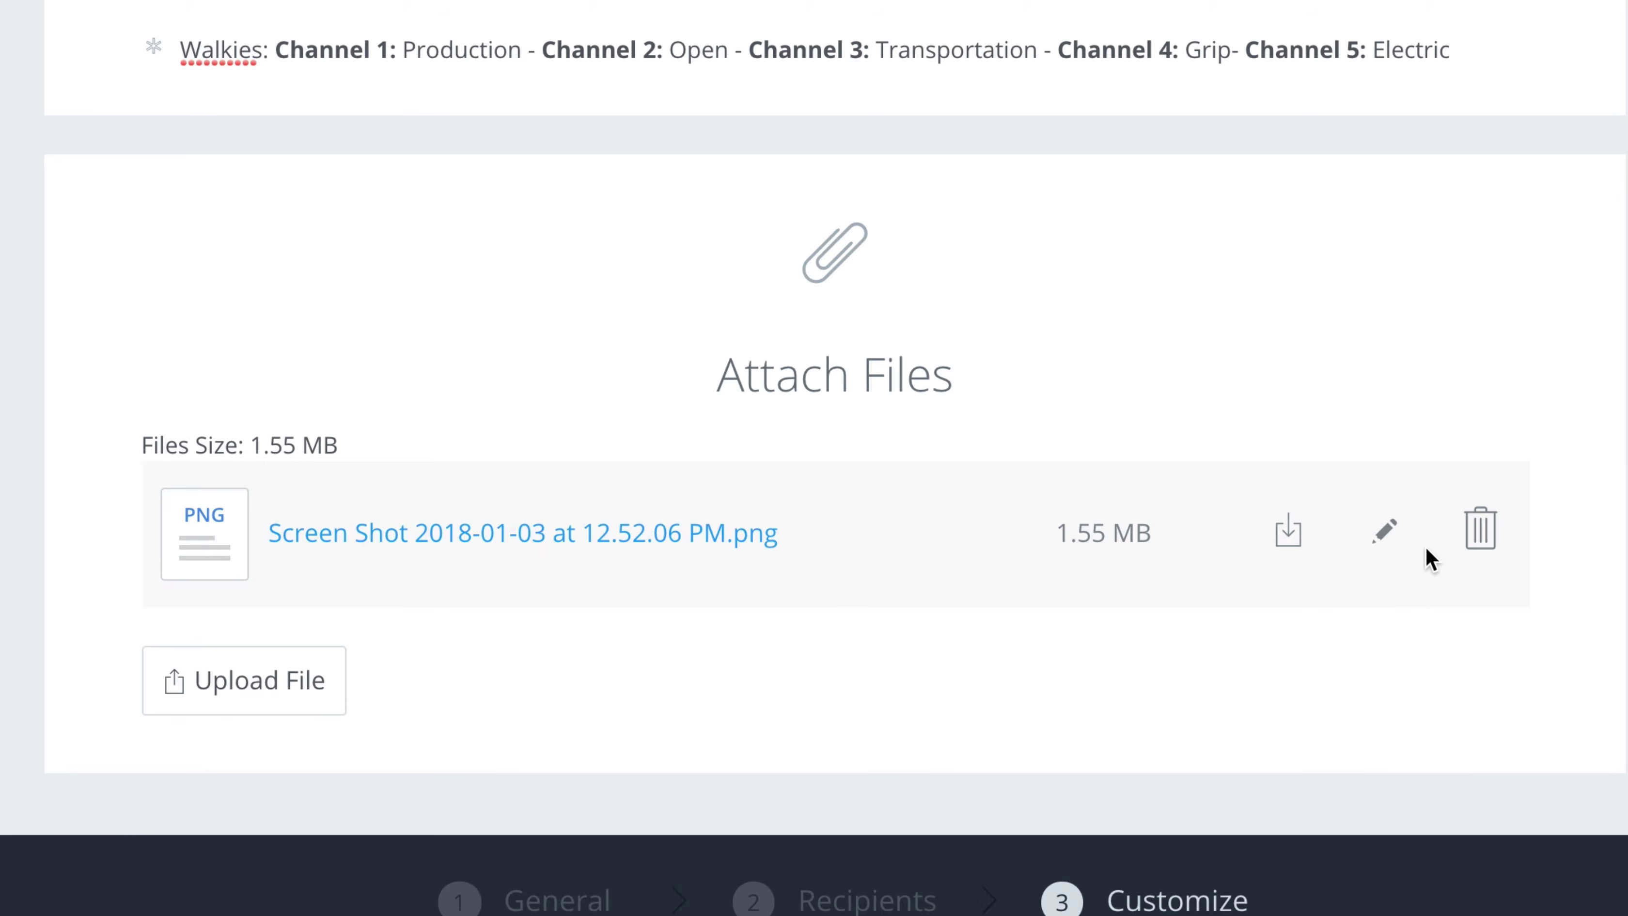
# - Rename the attached PNG file as "Map for Philz"
pyautogui.click(1384, 531)
pyautogui.click(800, 536)
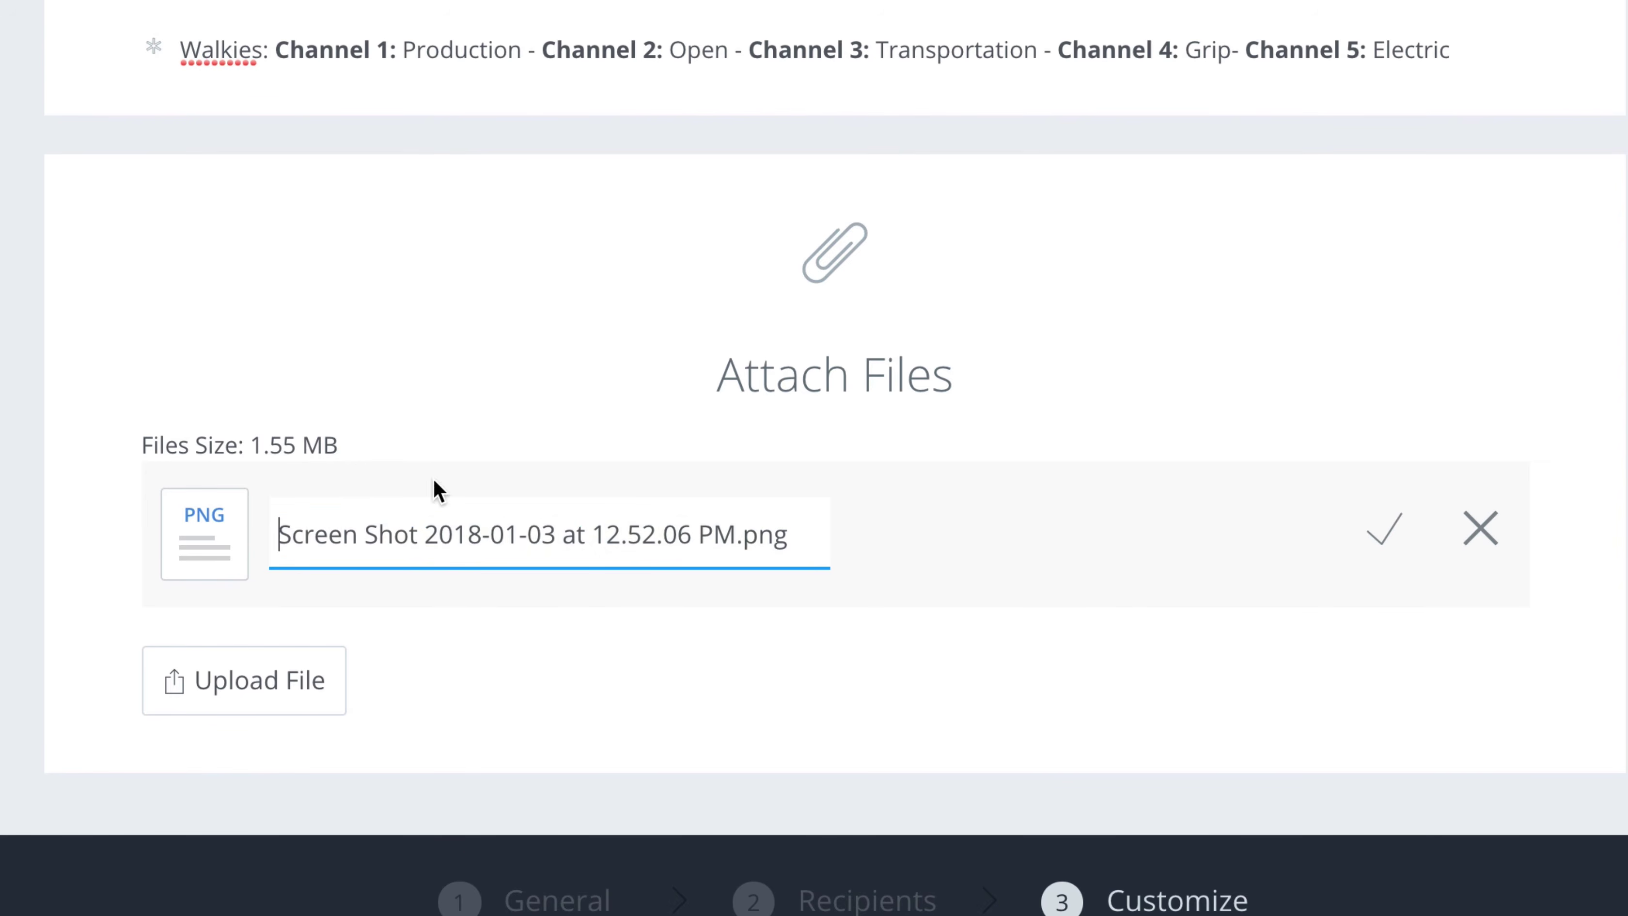
pyautogui.moveTo(436, 491); pyautogui.dragTo(756, 556)
pyautogui.write('Map for Philz')
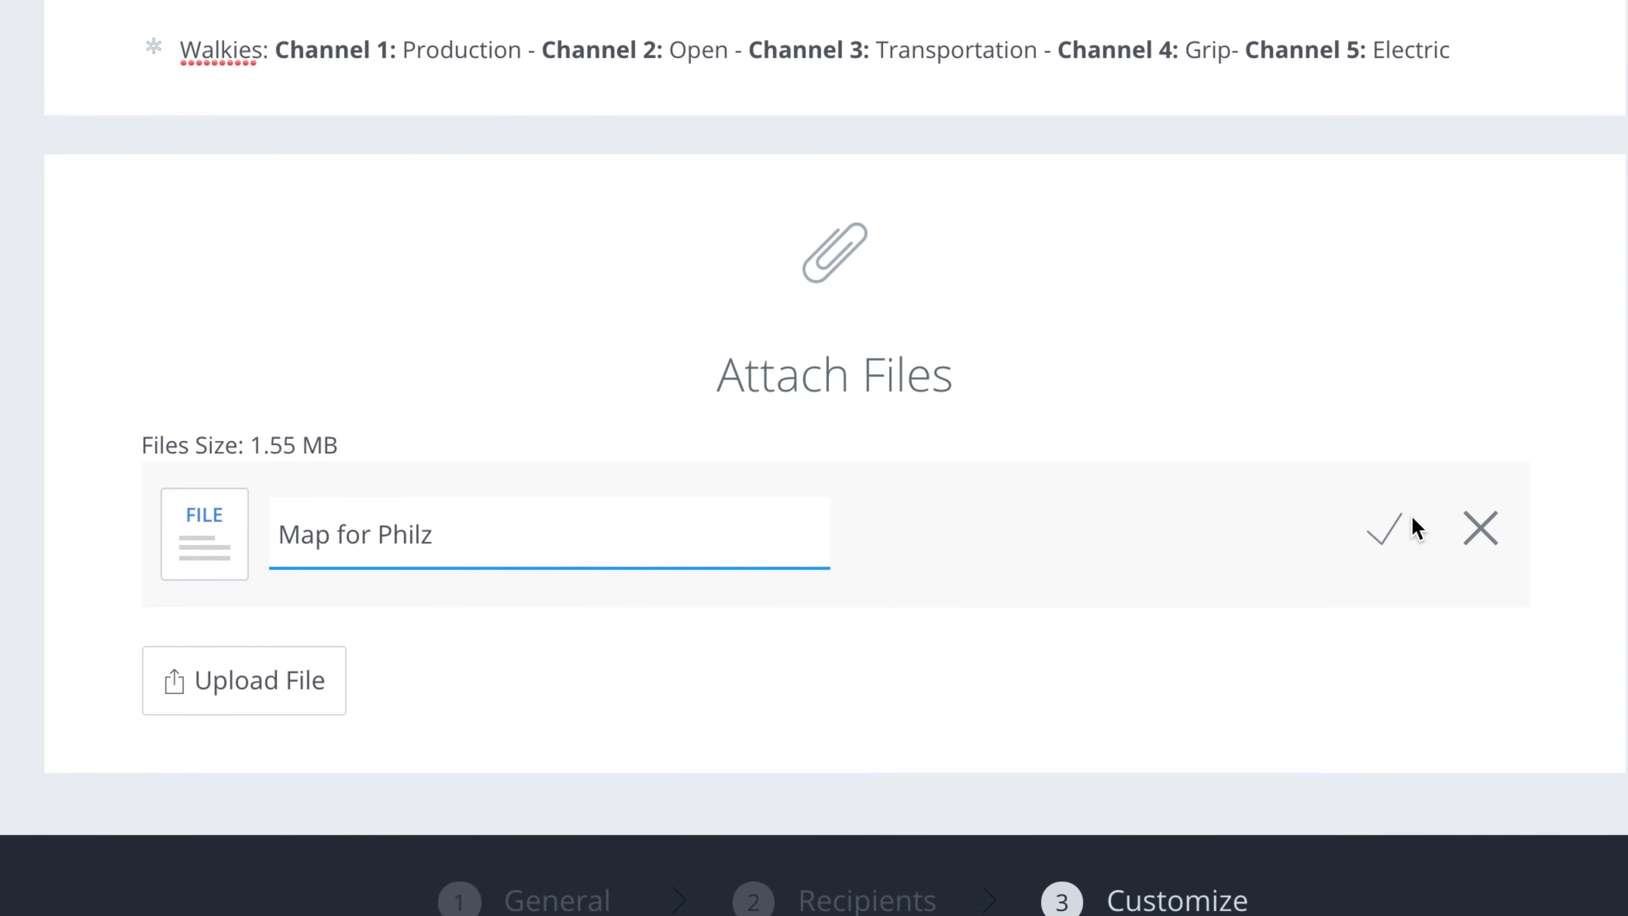
pyautogui.click(1390, 530)
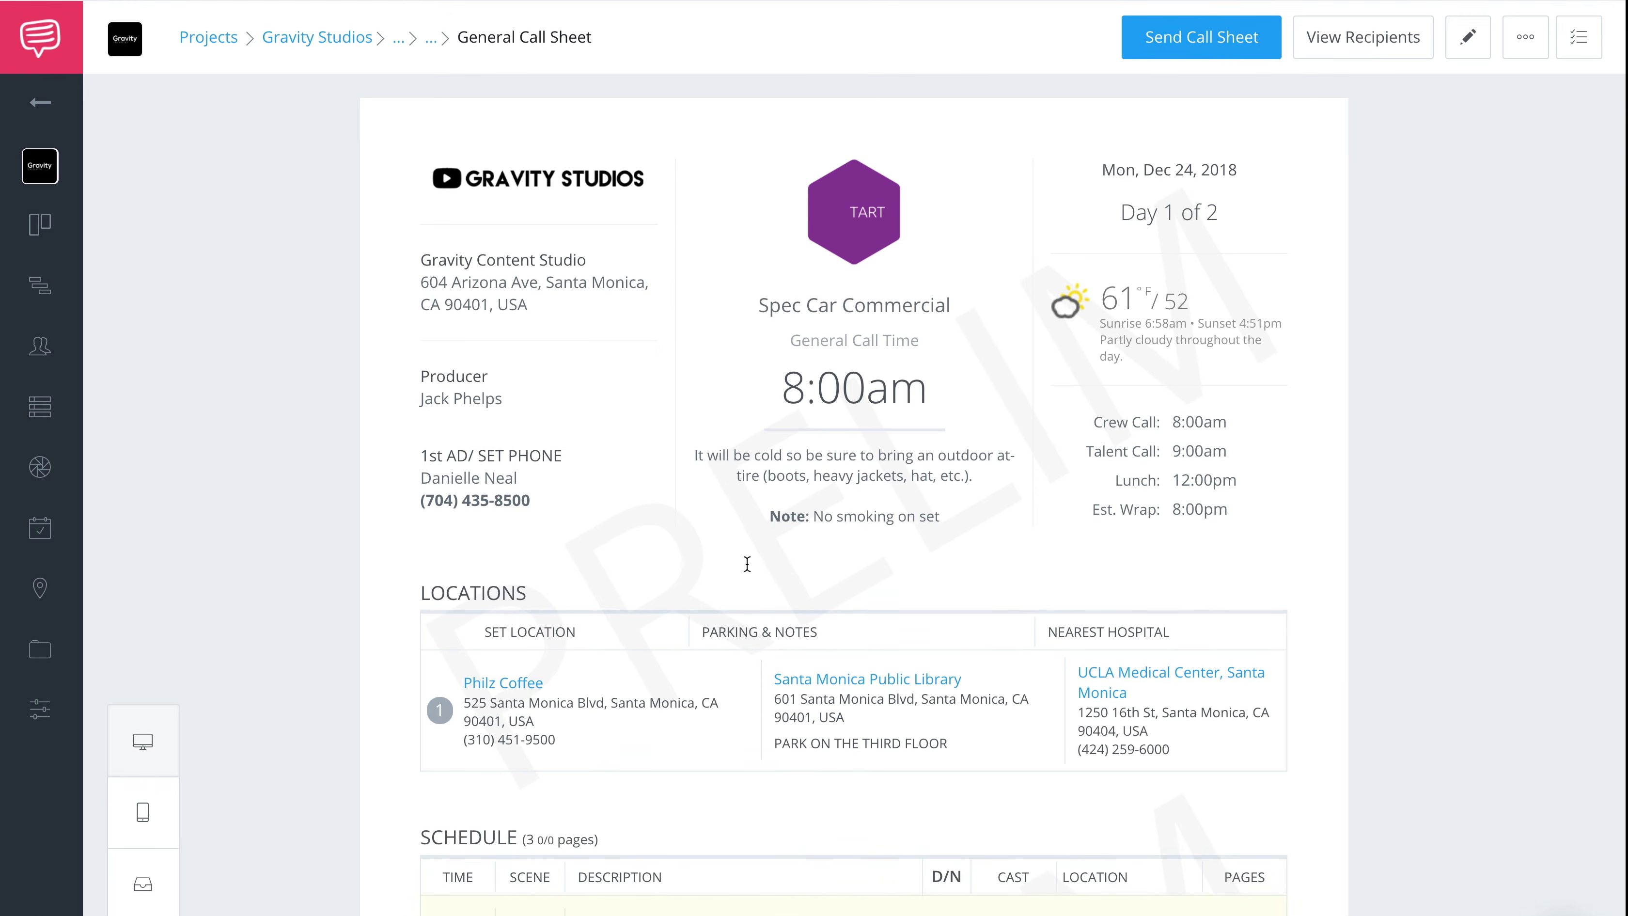
# - Review the desktop preview of the call sheet, from the header and weather through locations, schedule, talent, special instructions, crew and walkie notes
pyautogui.scroll(-5, 964, 378)
pyautogui.scroll(6, 964, 378)
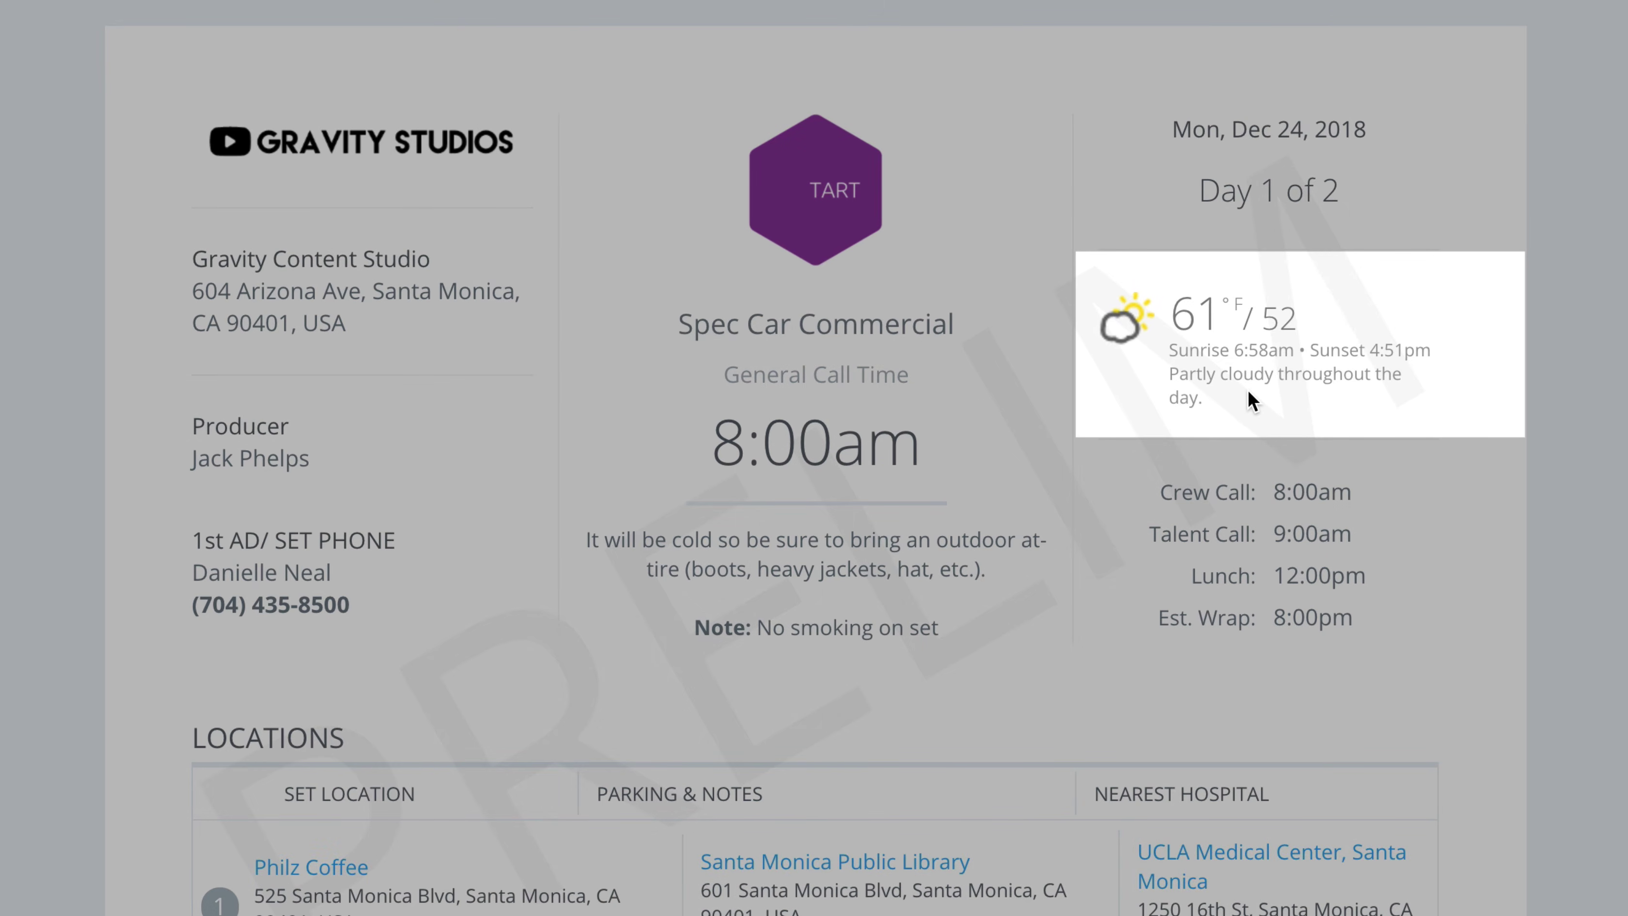
pyautogui.scroll(-2, 1147, 398)
pyautogui.scroll(1, 1173, 317)
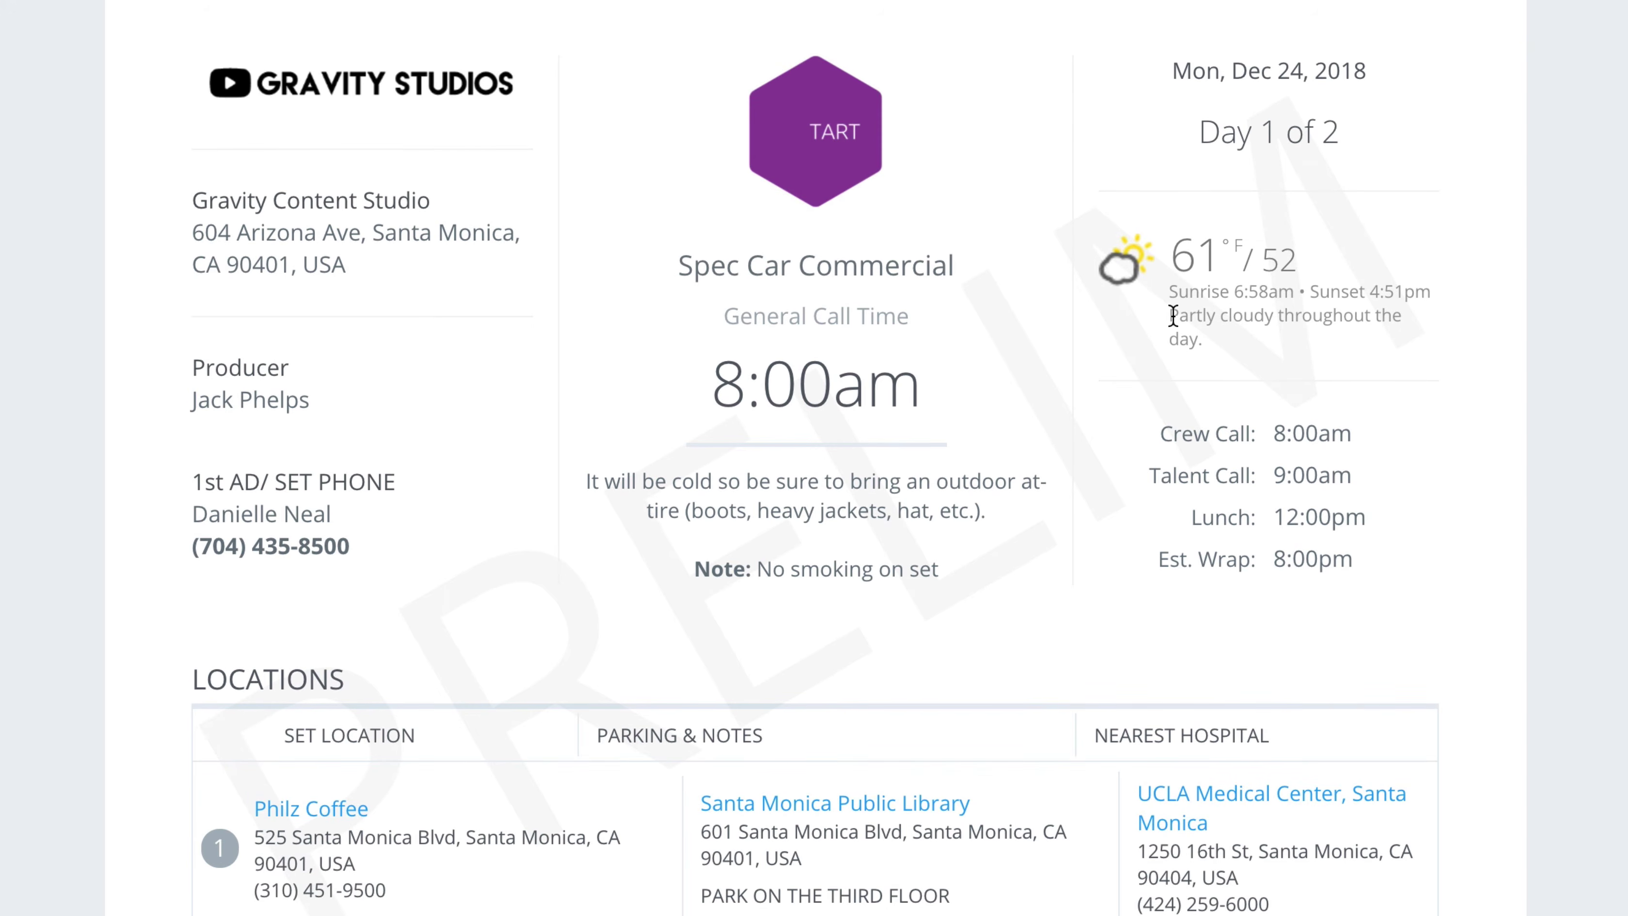
pyautogui.scroll(-8, 992, 498)
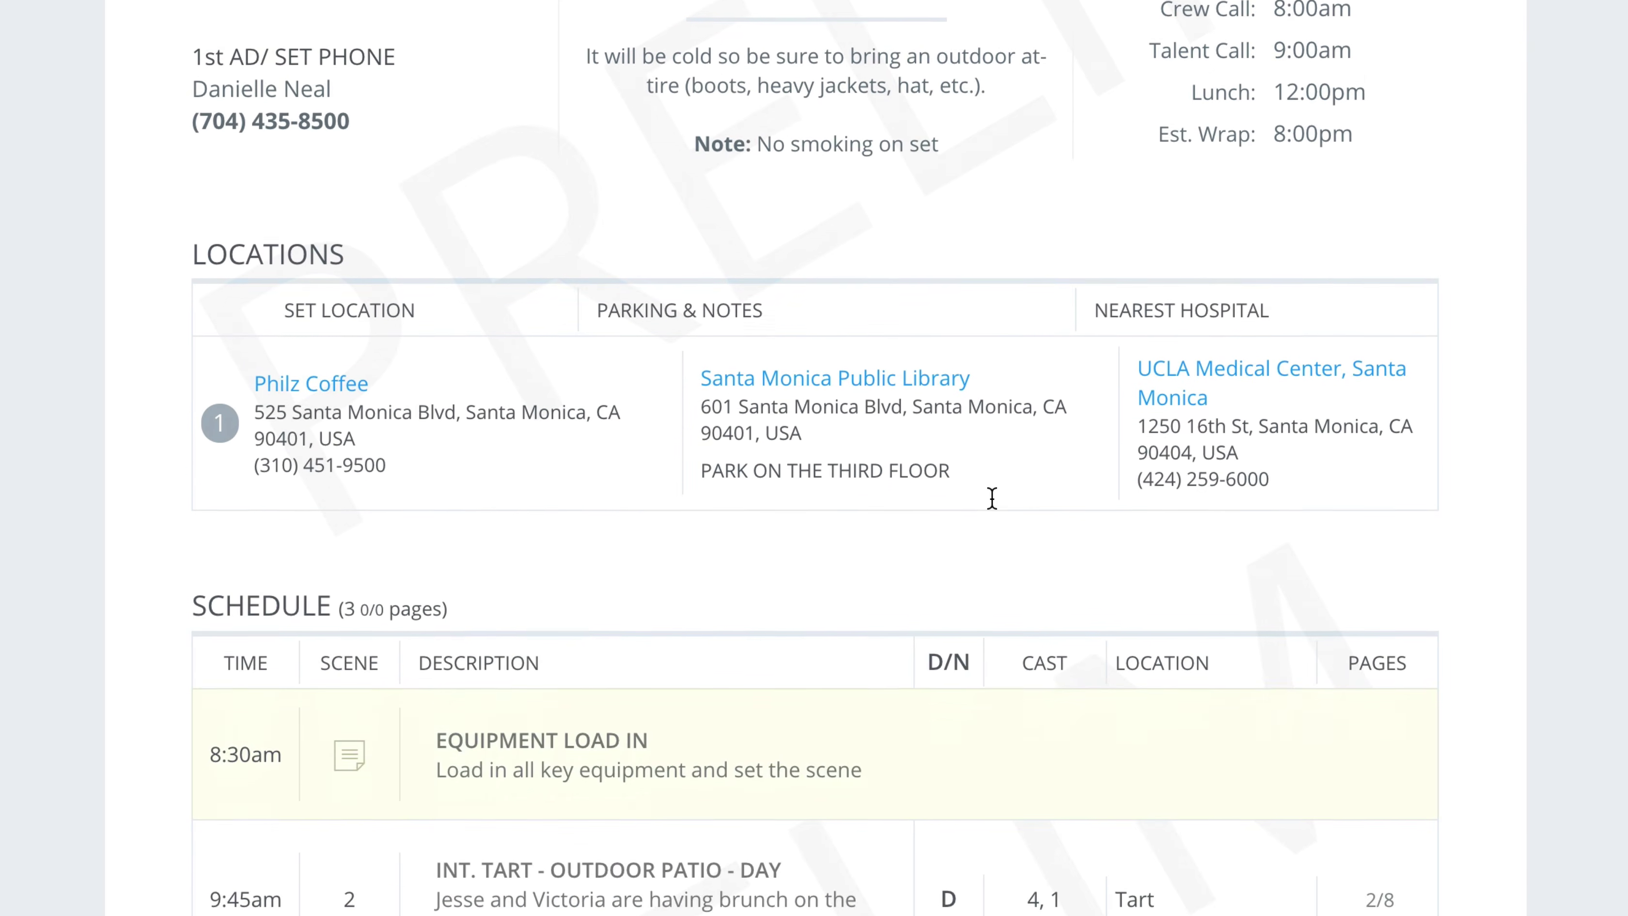
pyautogui.scroll(-20, 992, 498)
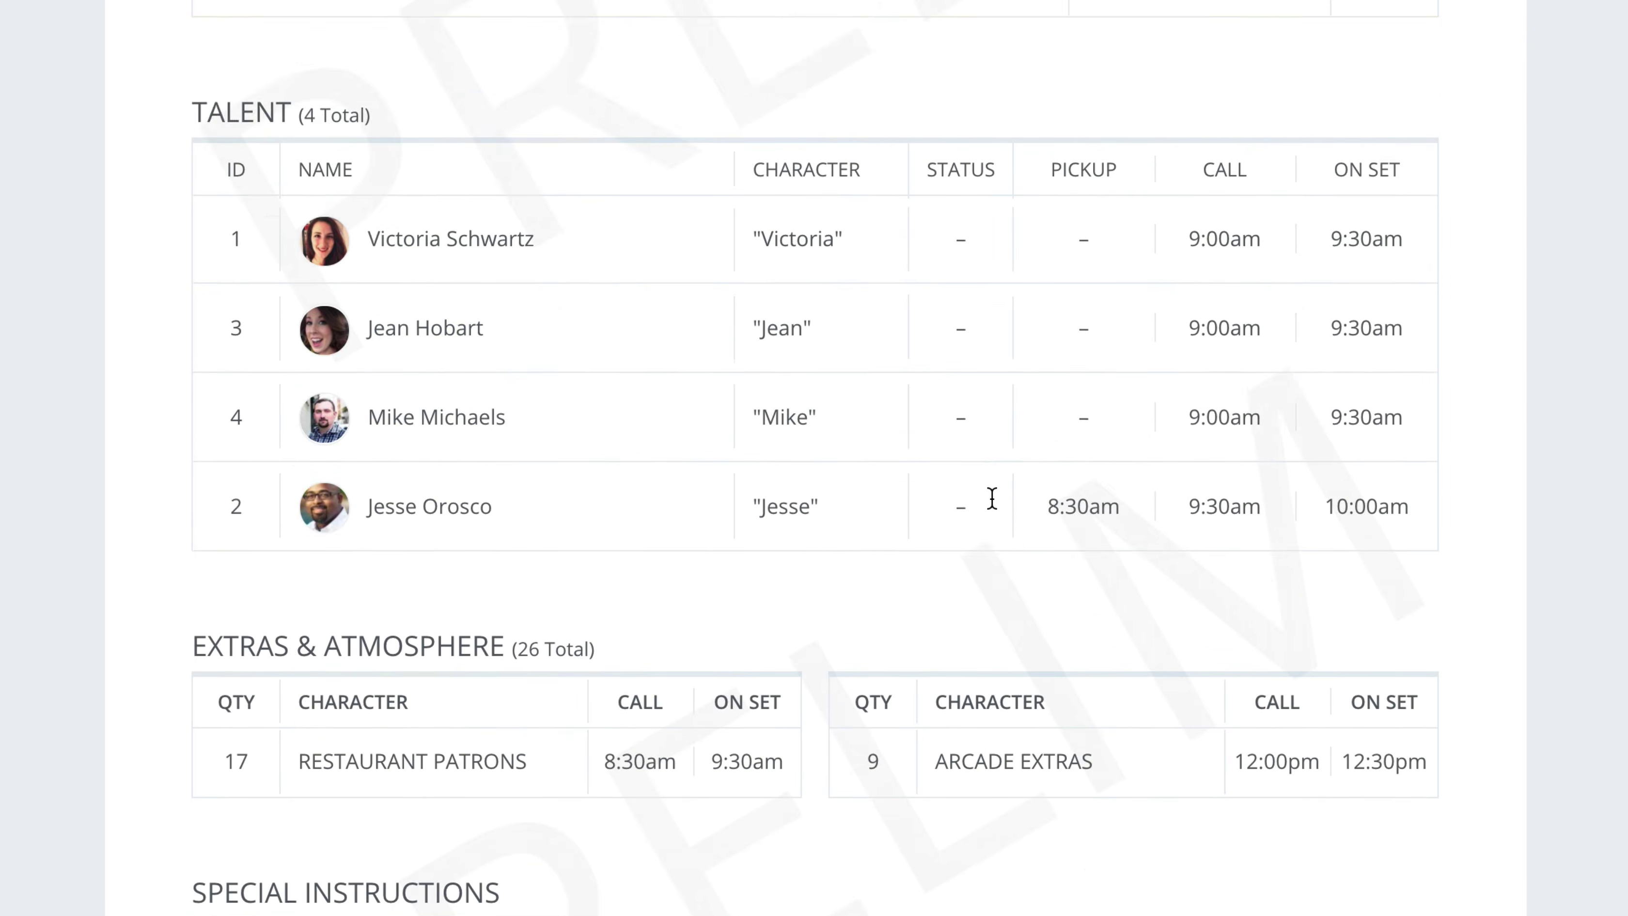
pyautogui.scroll(5, 1028, 390)
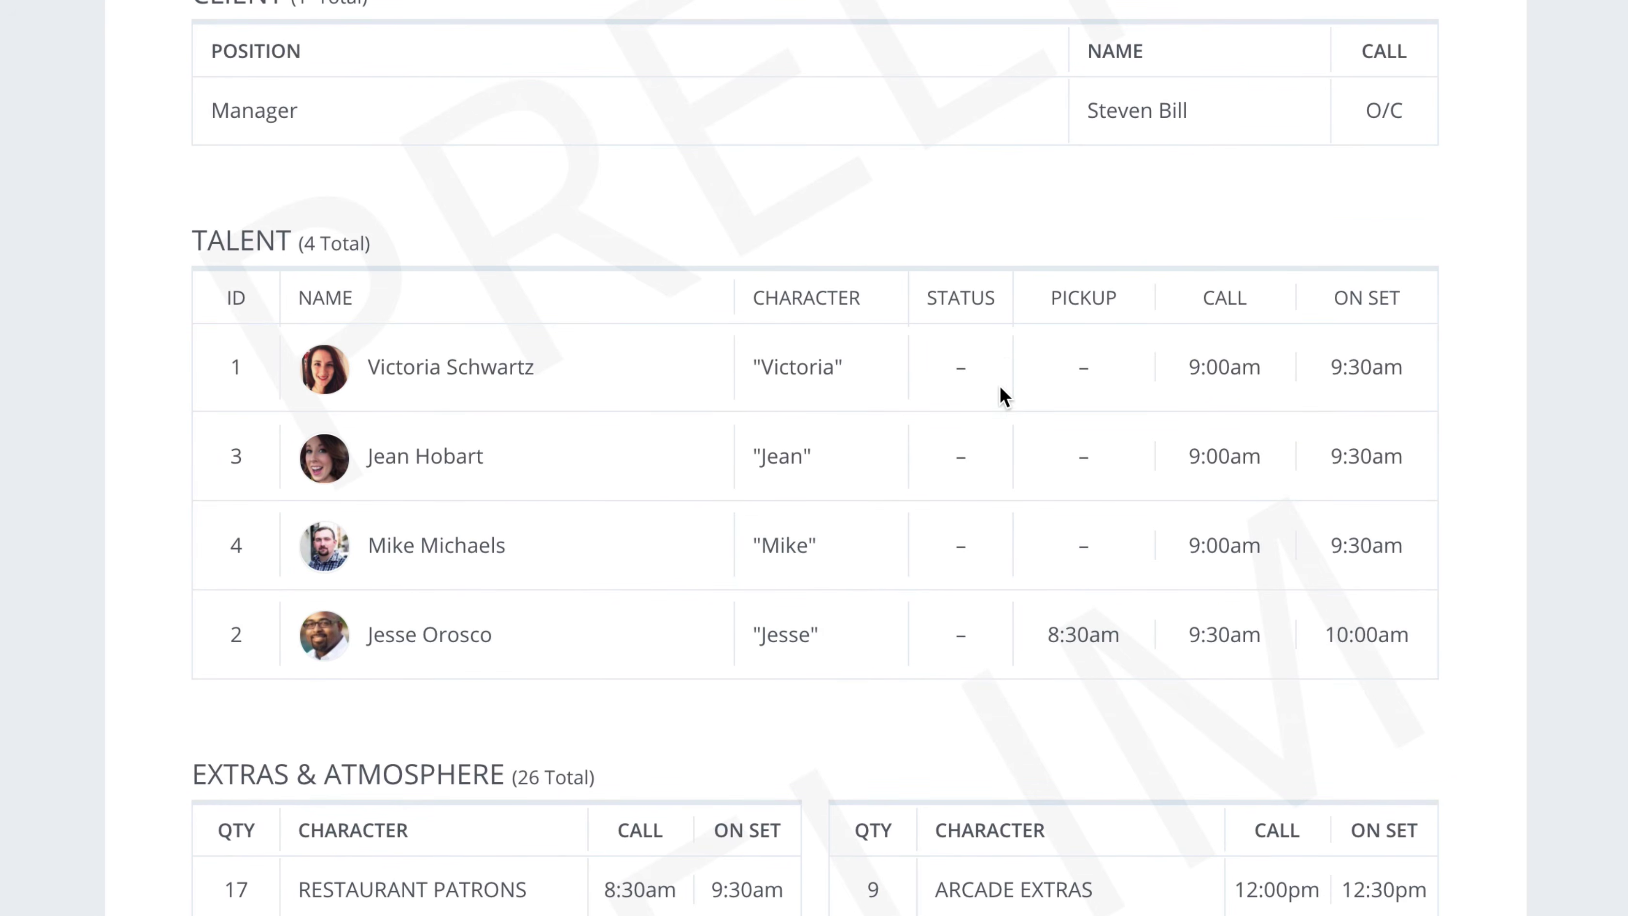
pyautogui.scroll(-12, 917, 506)
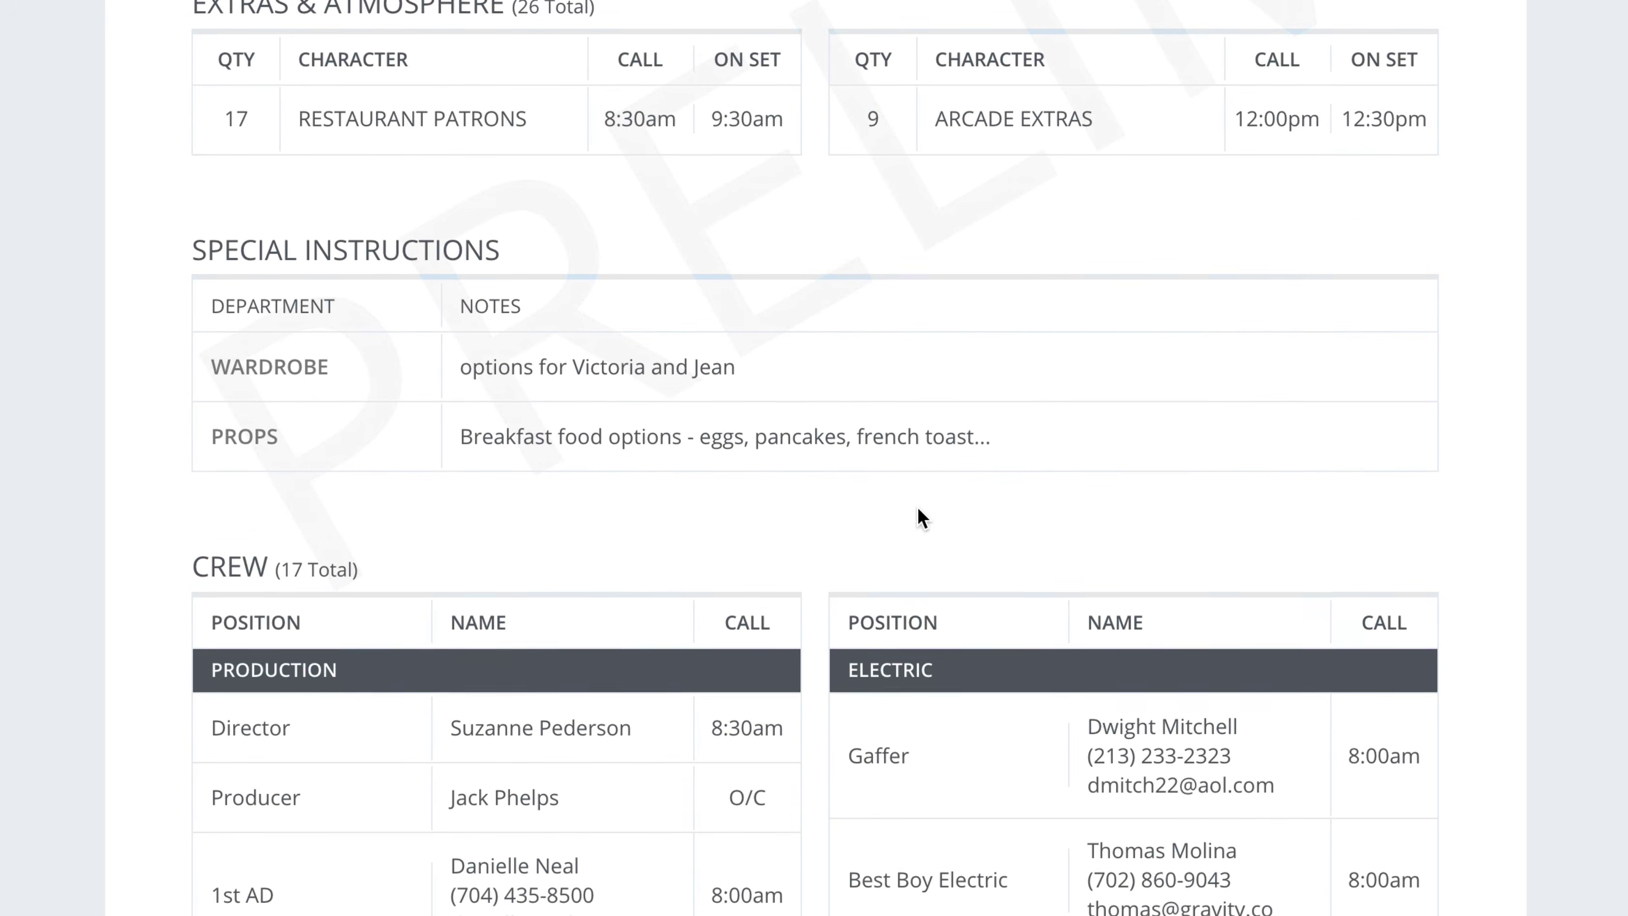
pyautogui.scroll(-20, 1077, 463)
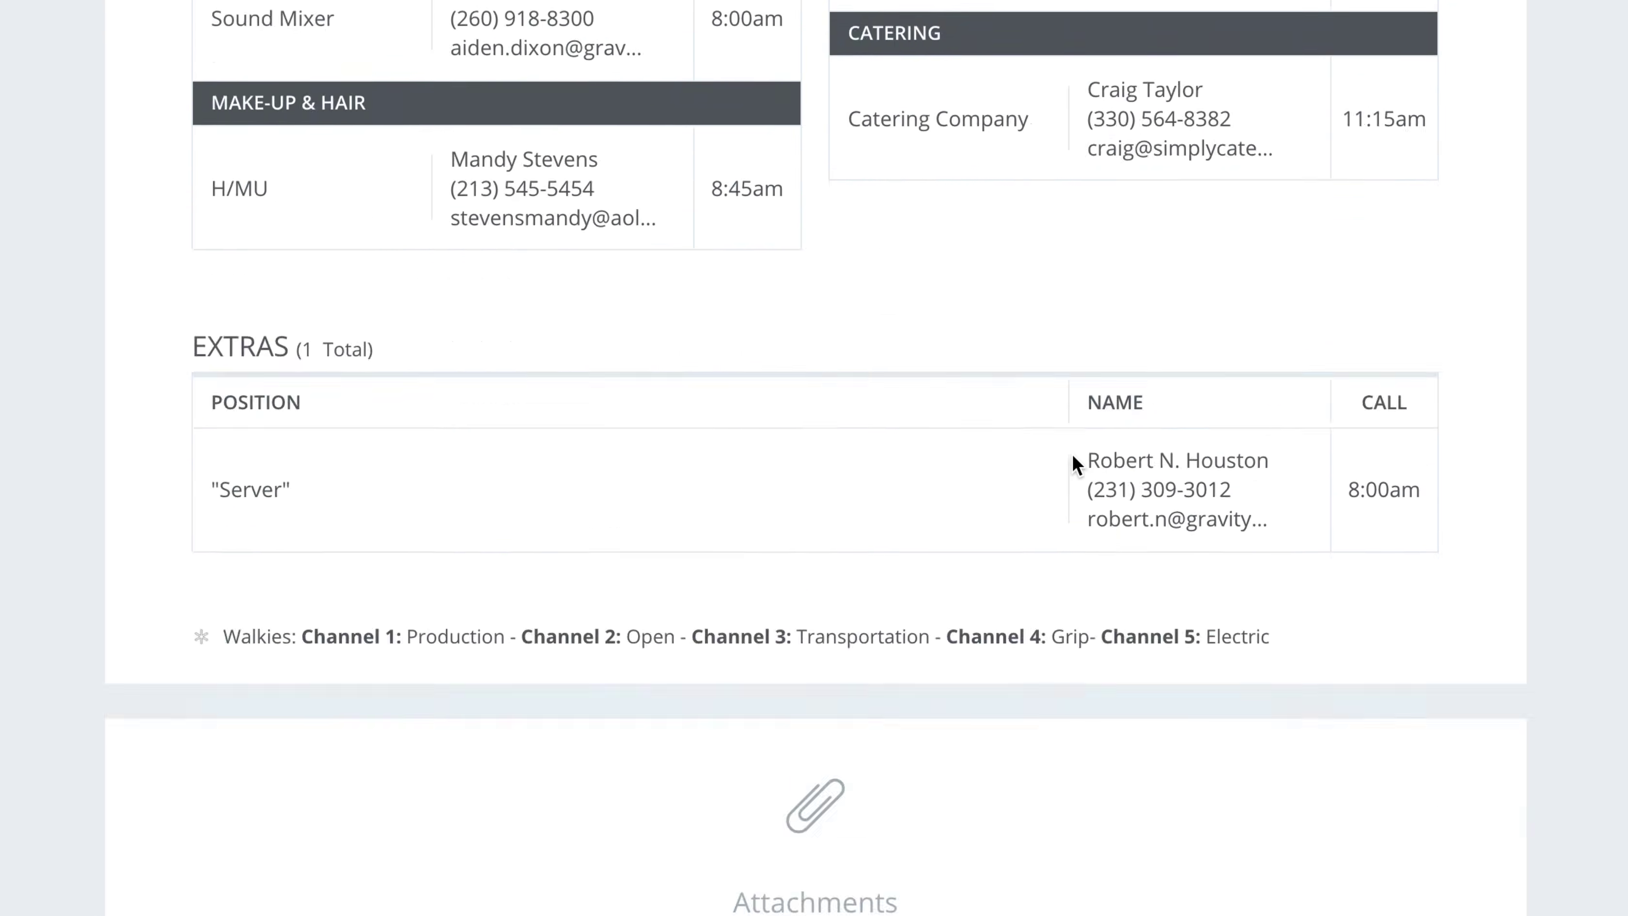
pyautogui.scroll(20, 742, 577)
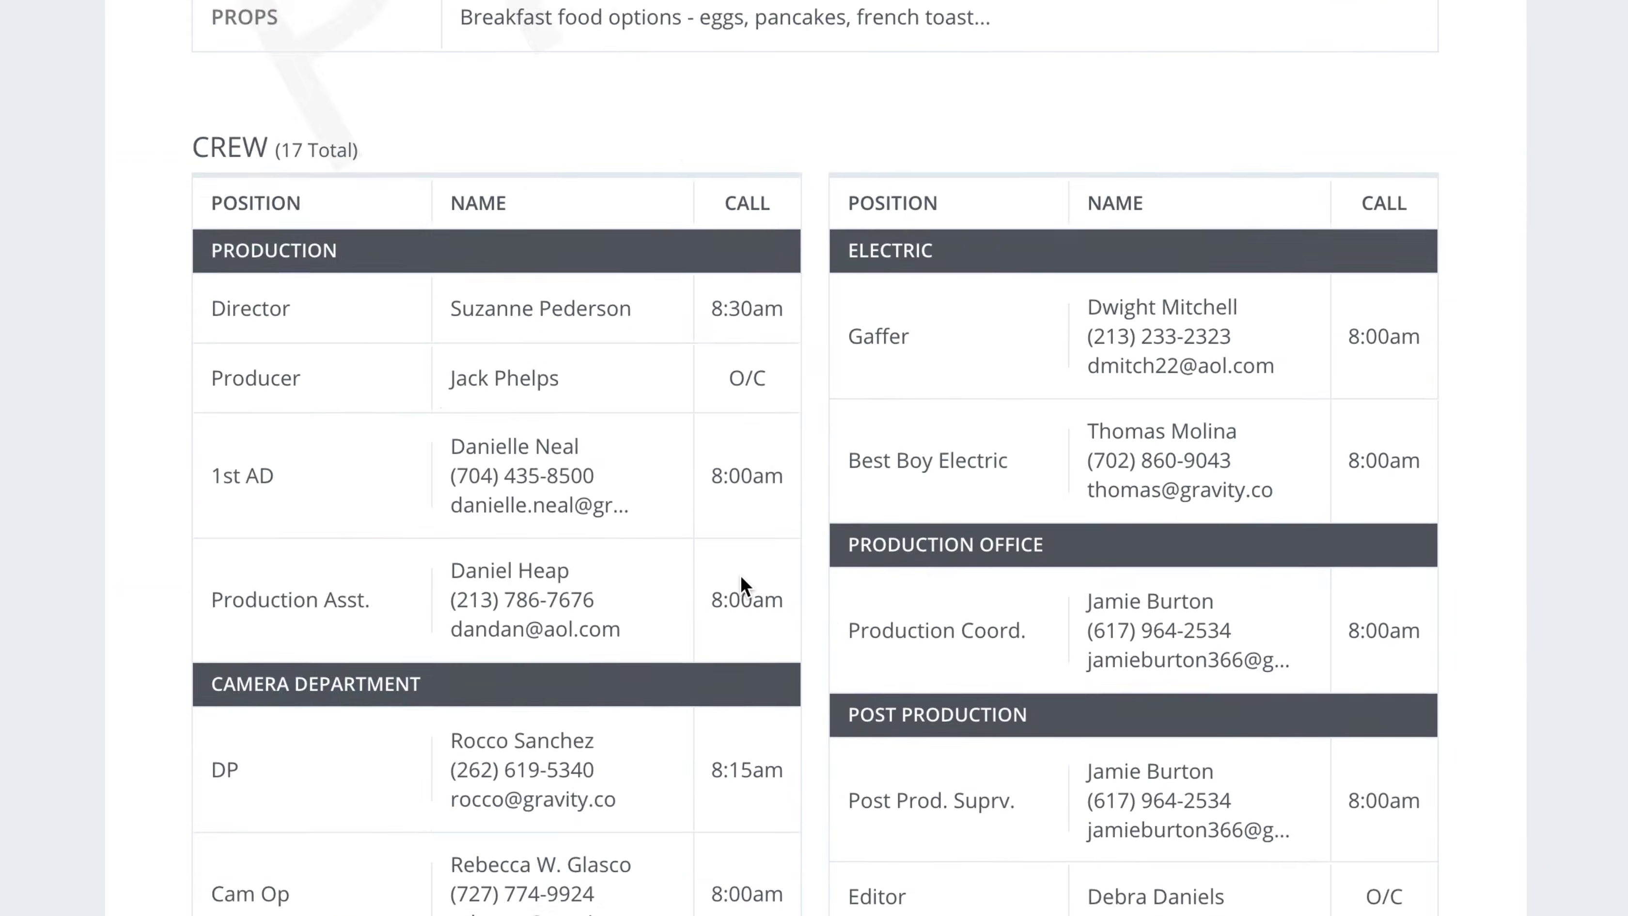
pyautogui.scroll(-6, 455, 301)
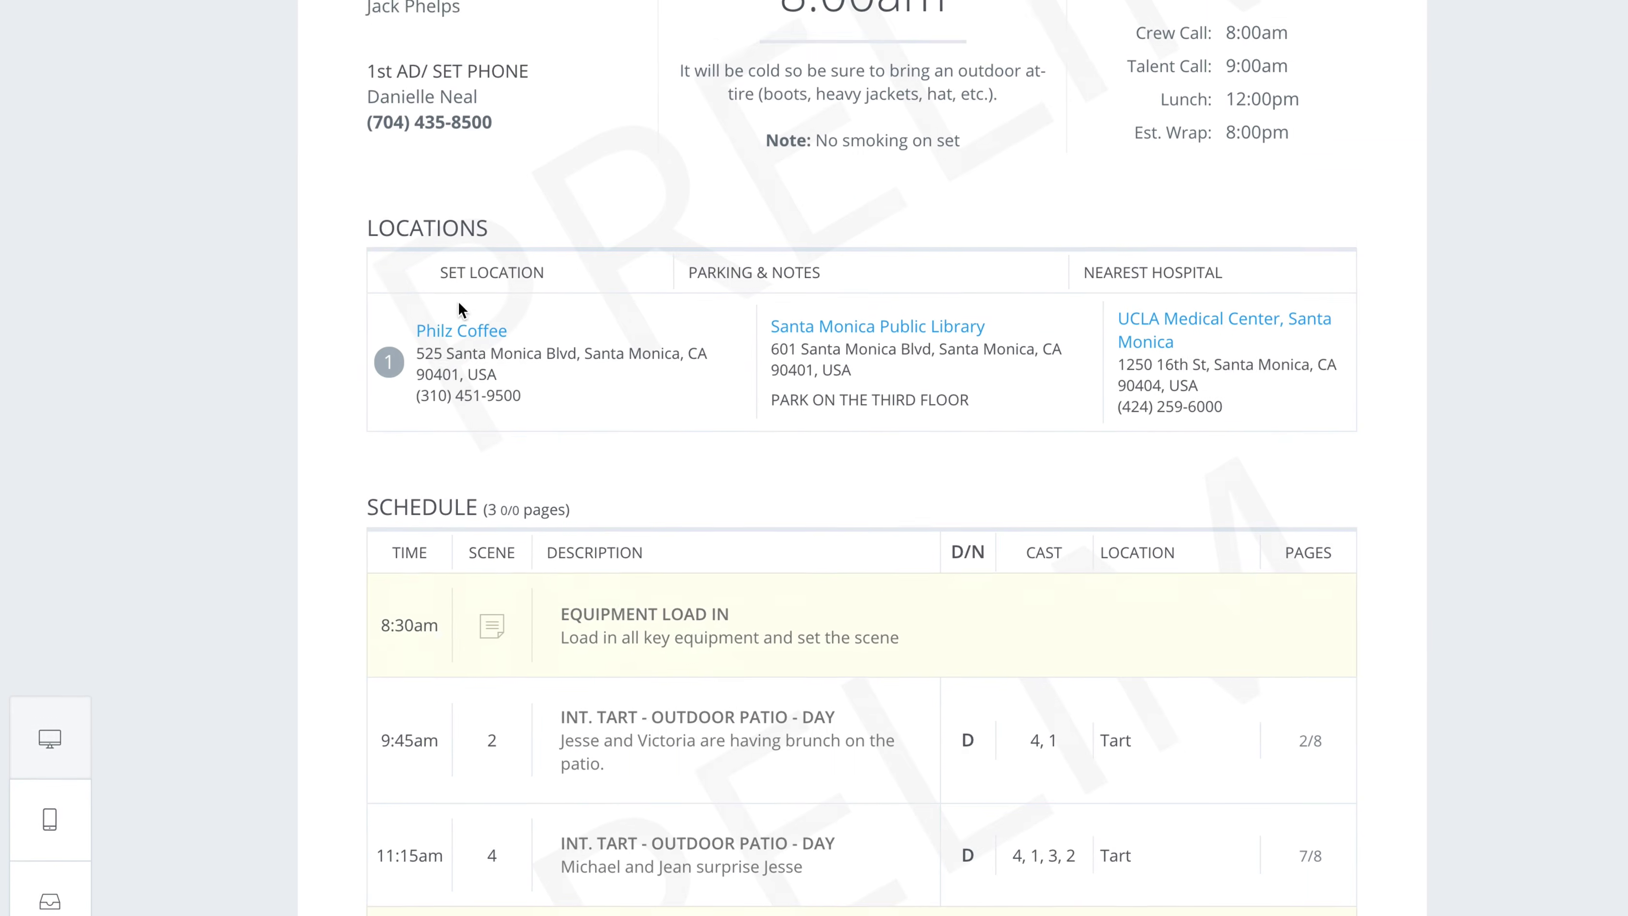
# - Switch the call sheet preview to the mobile view and examine its header, general call time, weather and key call times
pyautogui.click(71, 836)
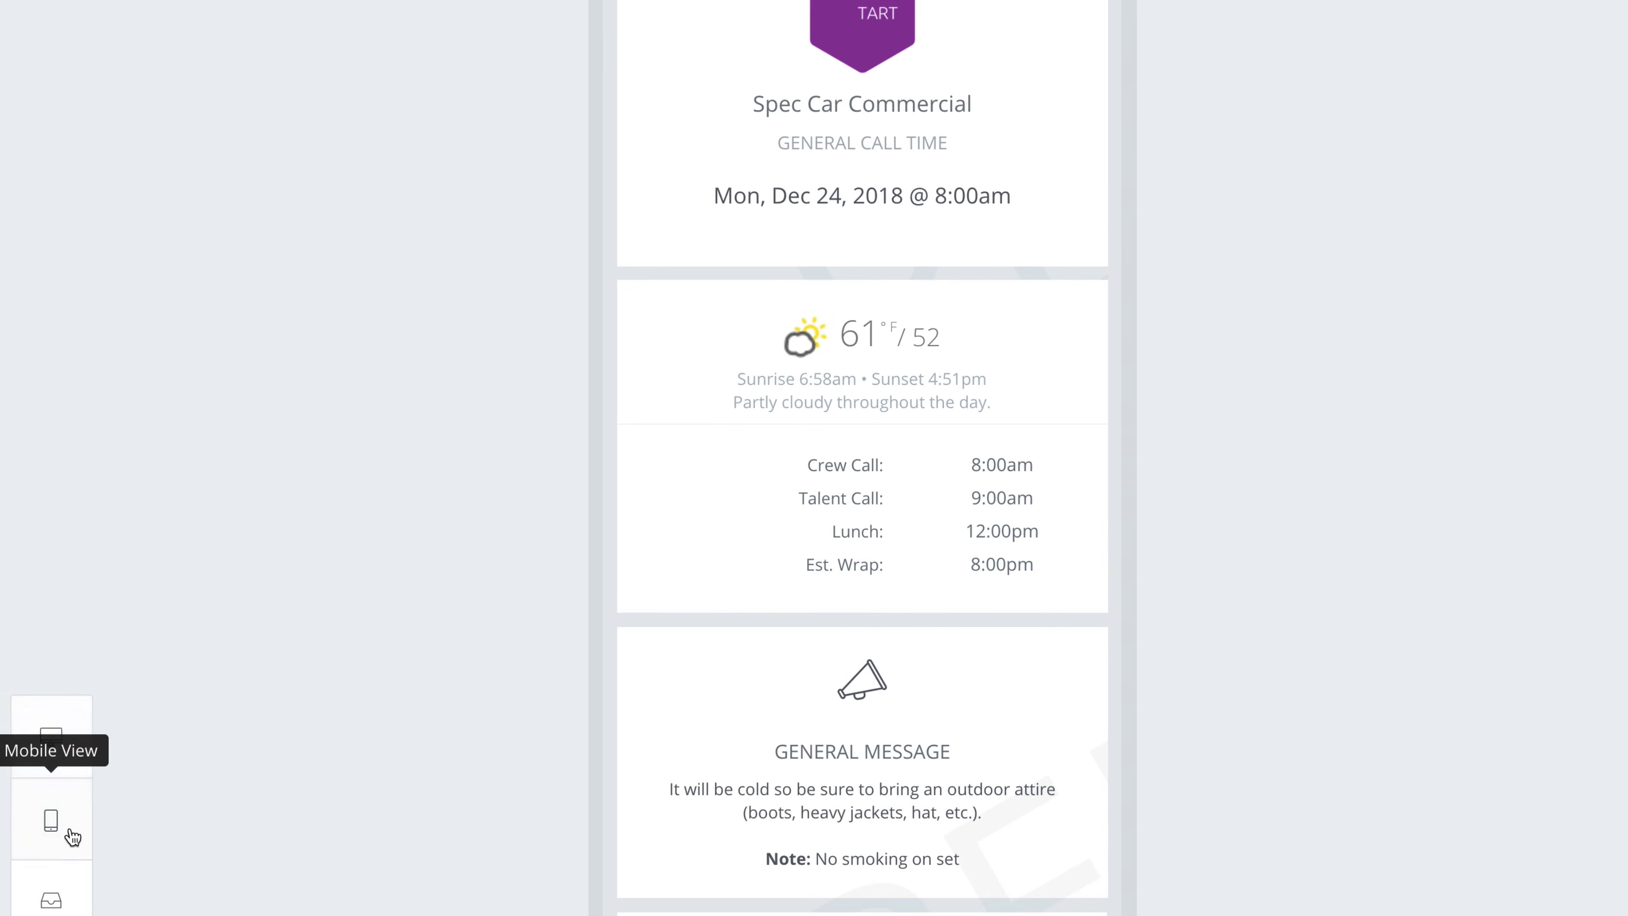
pyautogui.scroll(5, 808, 546)
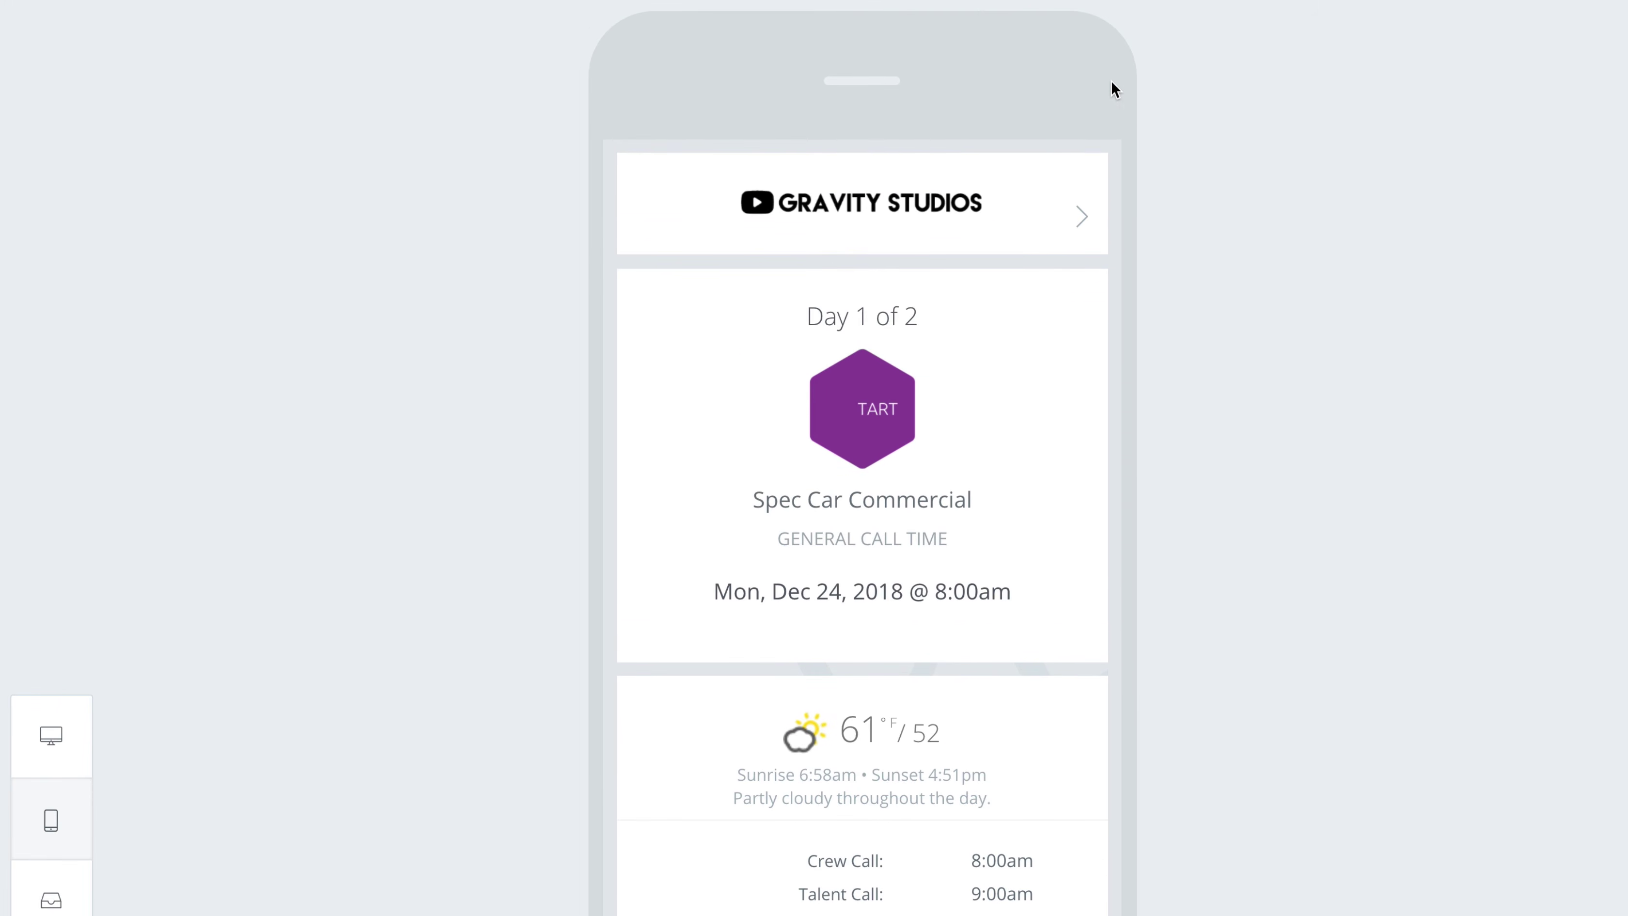
pyautogui.scroll(-3, 916, 301)
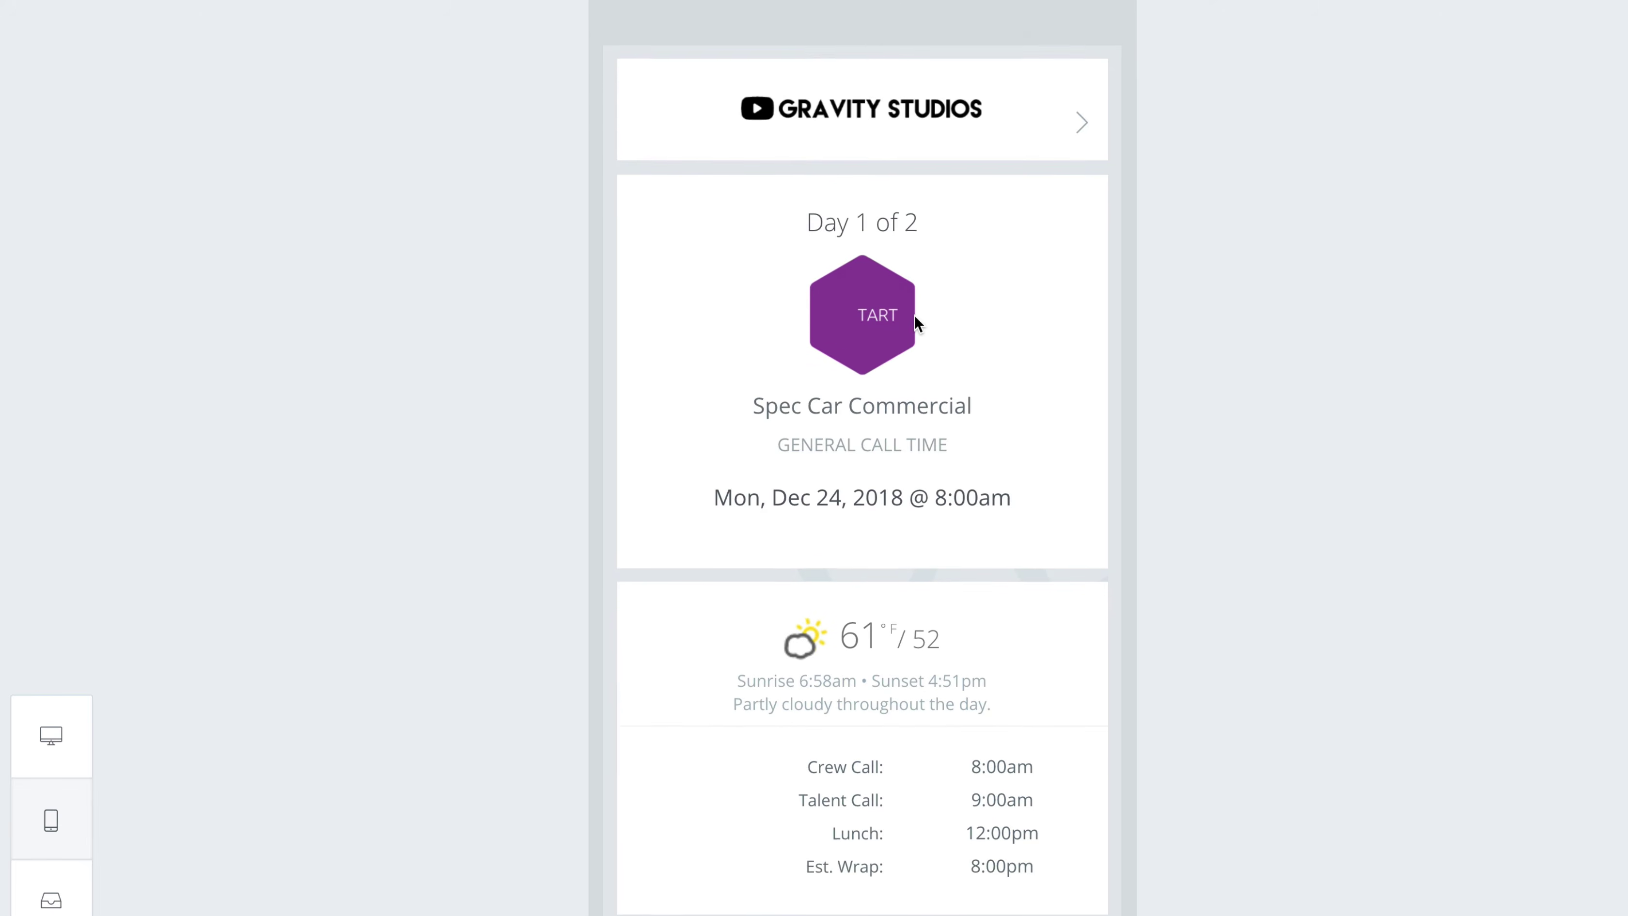
pyautogui.scroll(-3, 1034, 288)
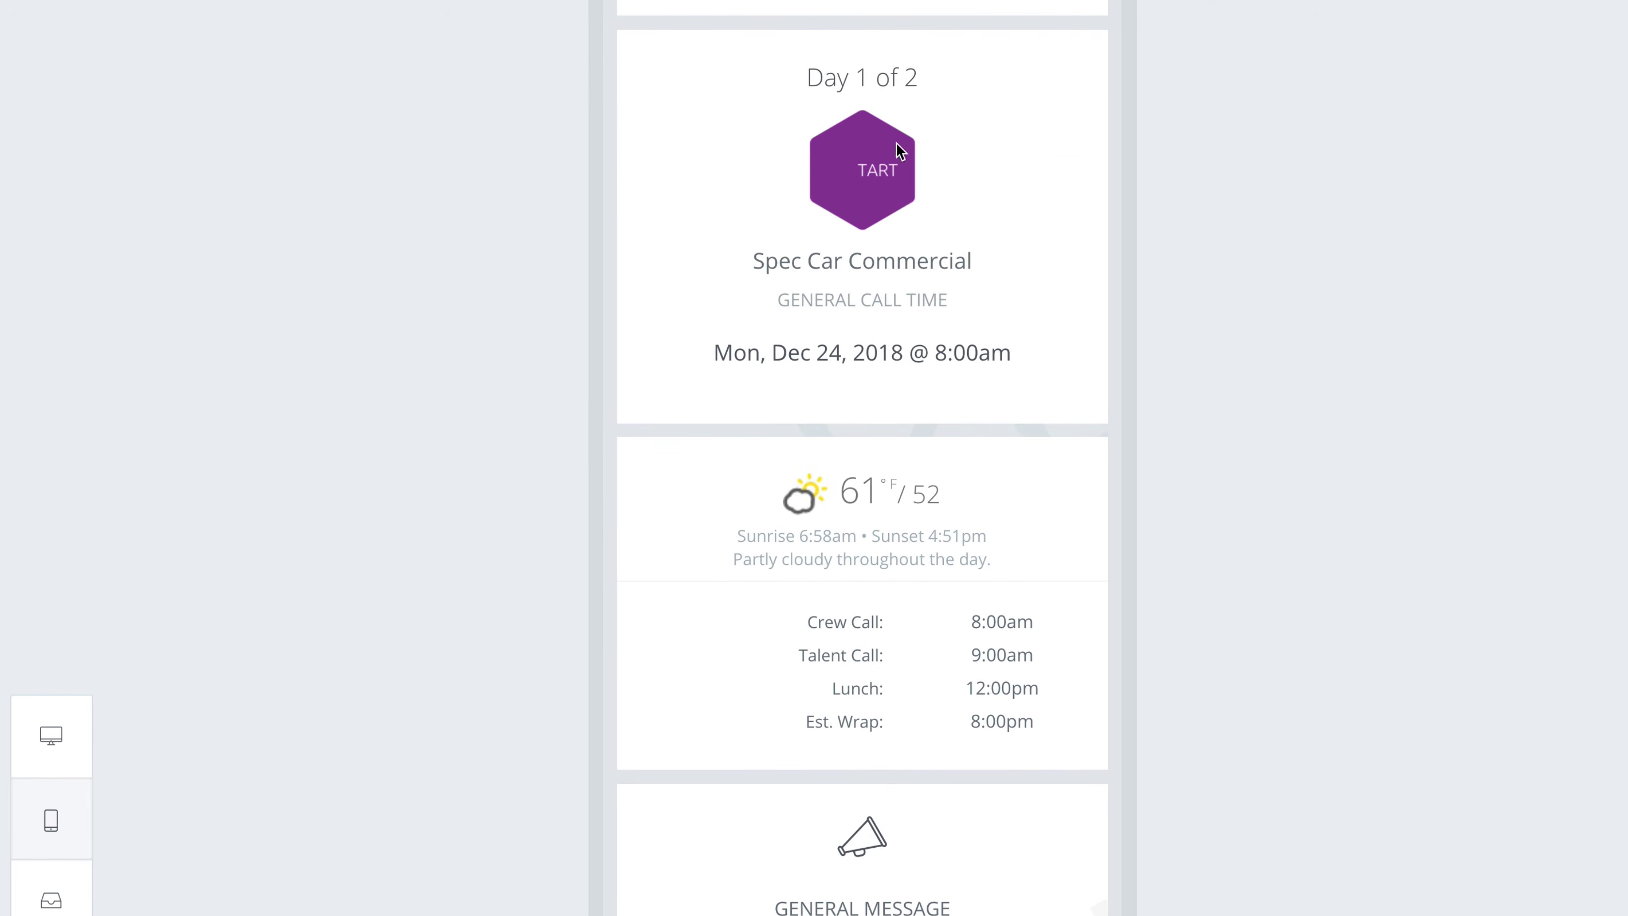
pyautogui.scroll(5, 1008, 291)
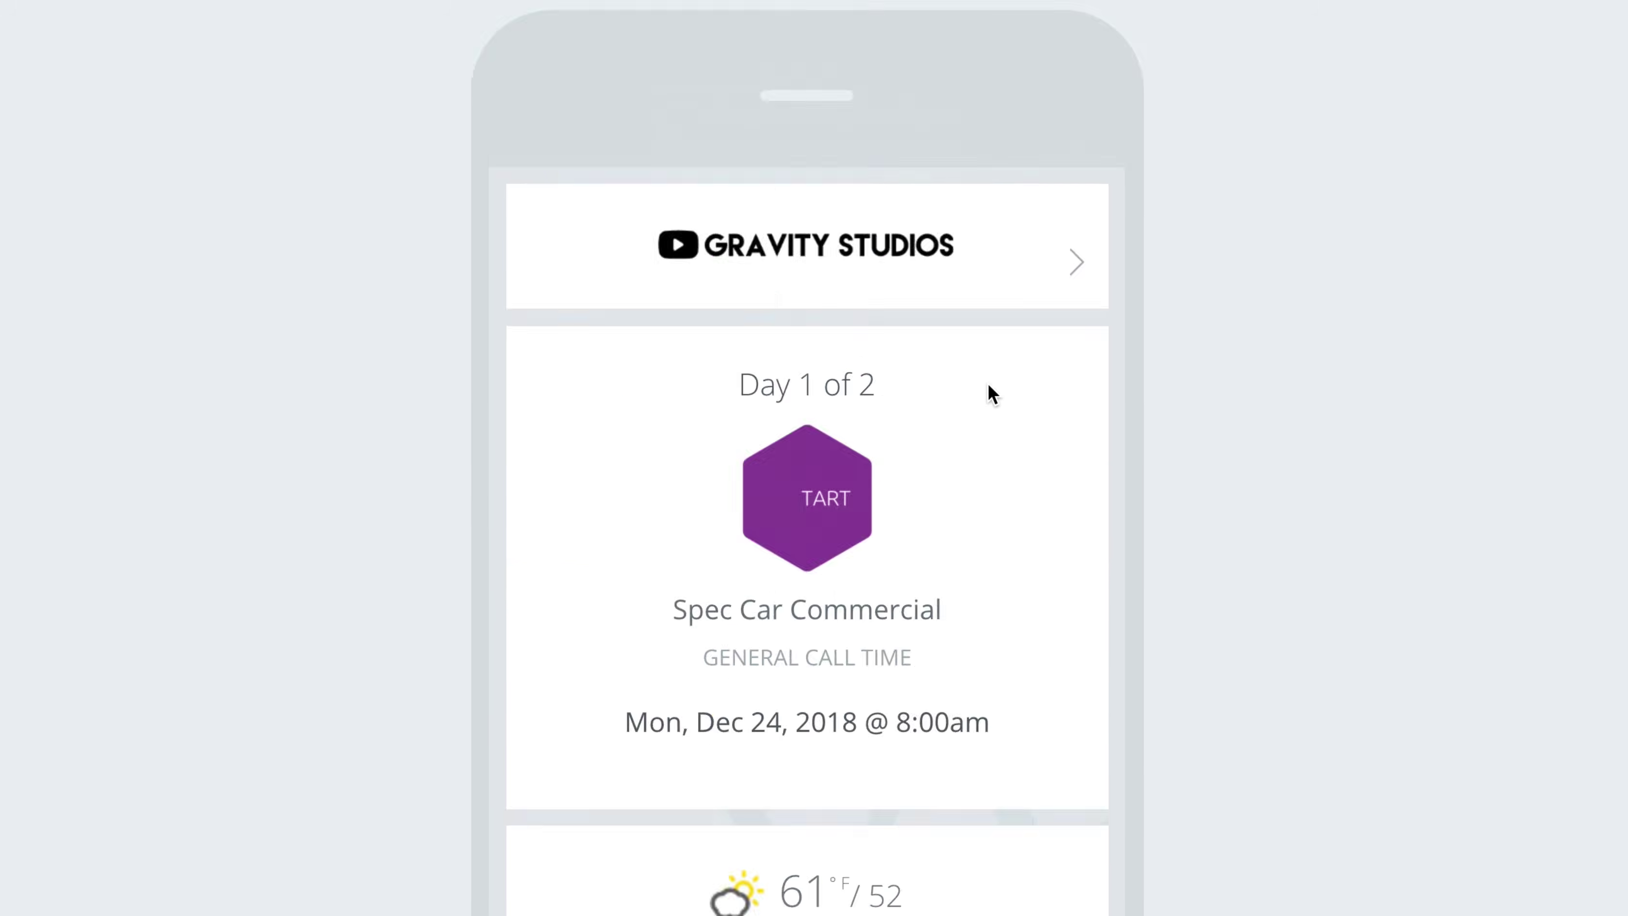
pyautogui.scroll(-4, 1009, 291)
pyautogui.scroll(-3, 987, 383)
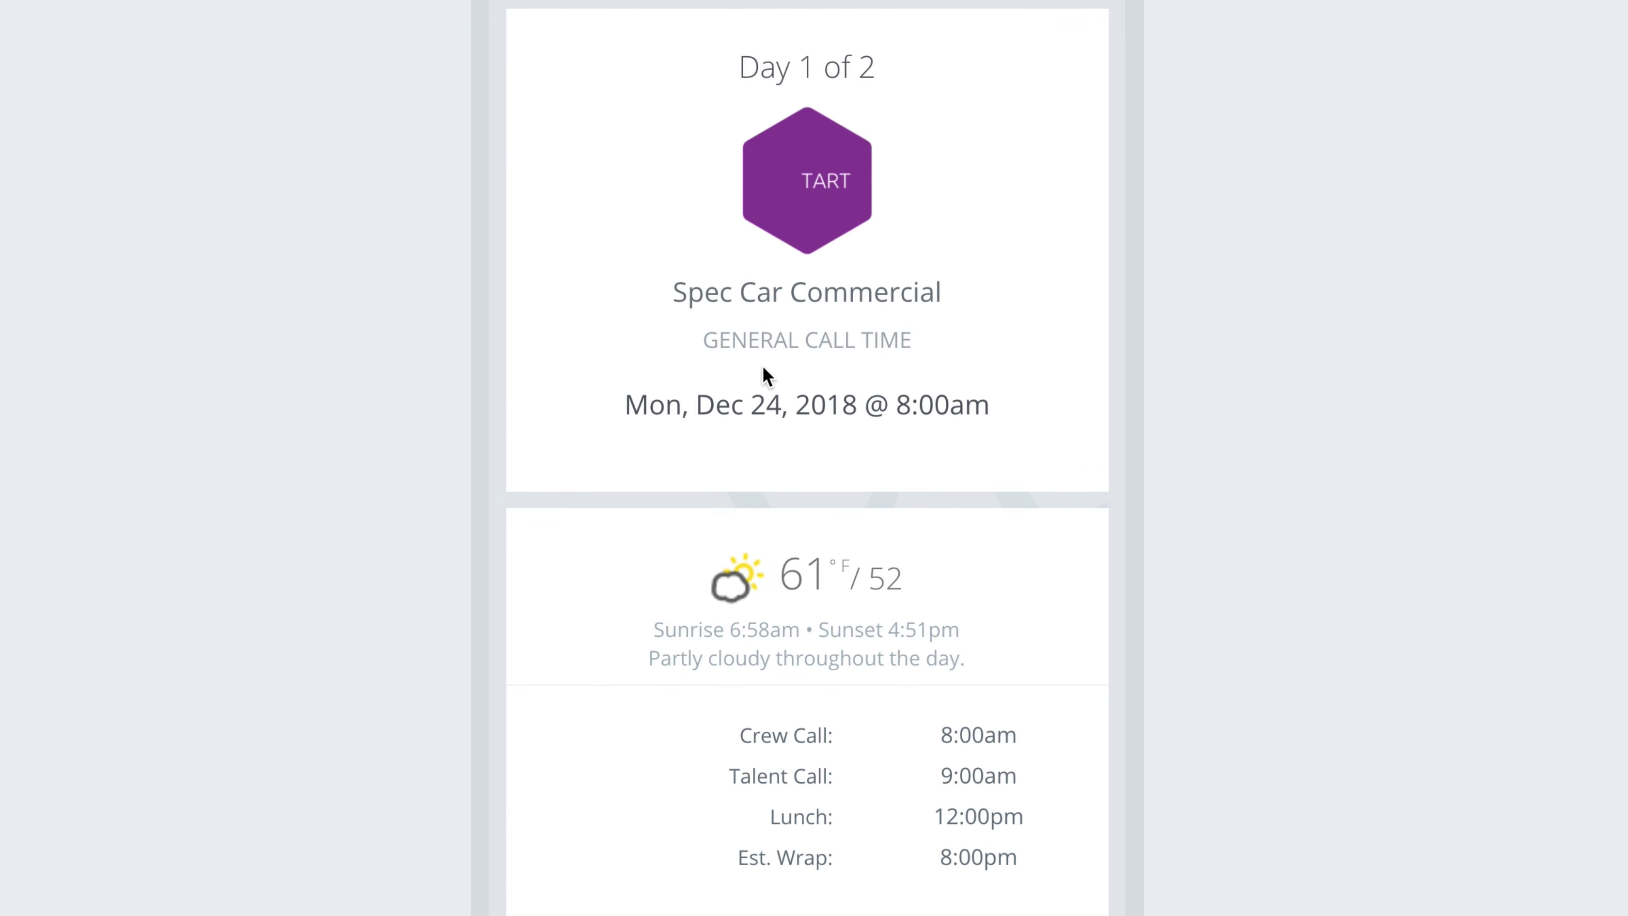
pyautogui.scroll(-1, 764, 367)
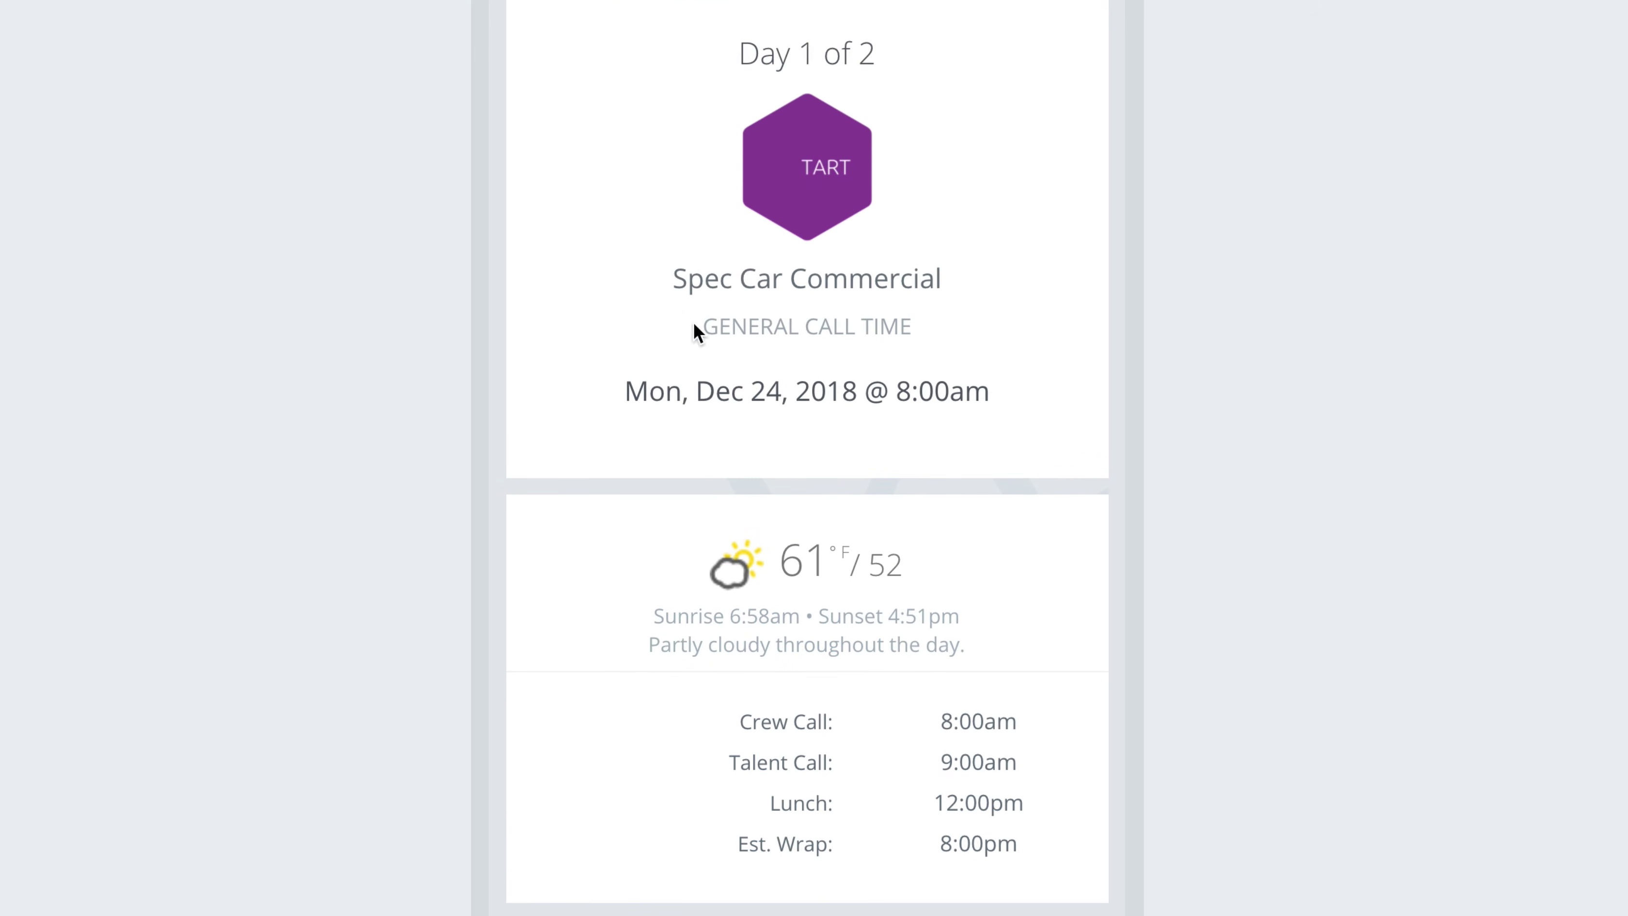
# - Read the general message, location details and schedule in the mobile preview of the call sheet
pyautogui.scroll(-3, 989, 379)
pyautogui.scroll(-6, 1021, 814)
pyautogui.scroll(-3, 641, 834)
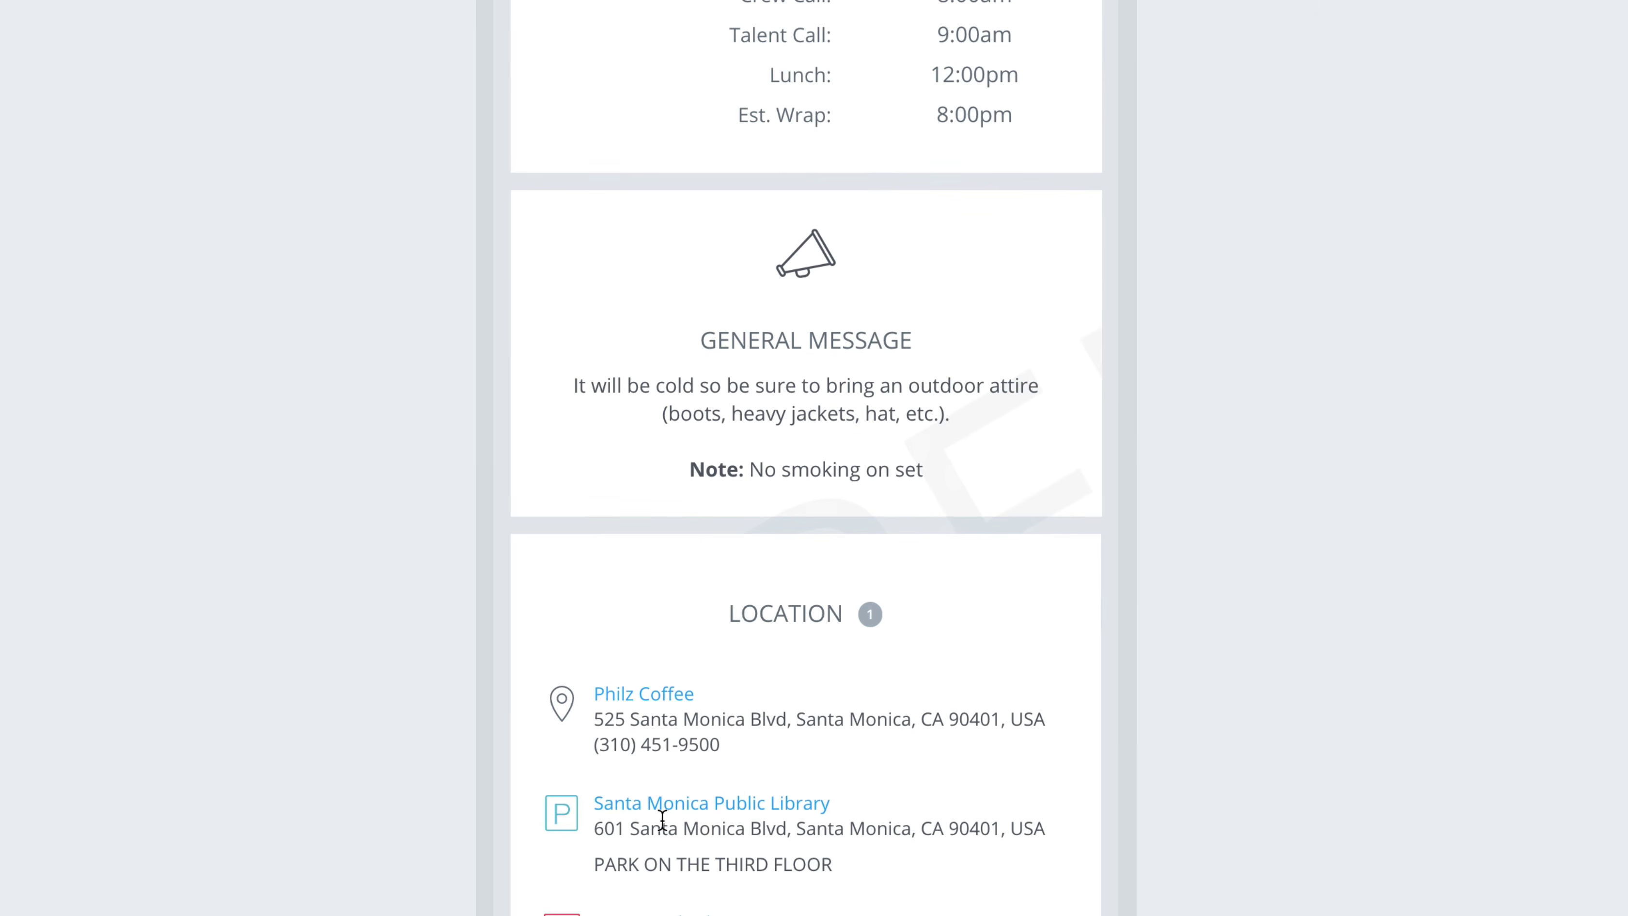
pyautogui.scroll(-2, 681, 822)
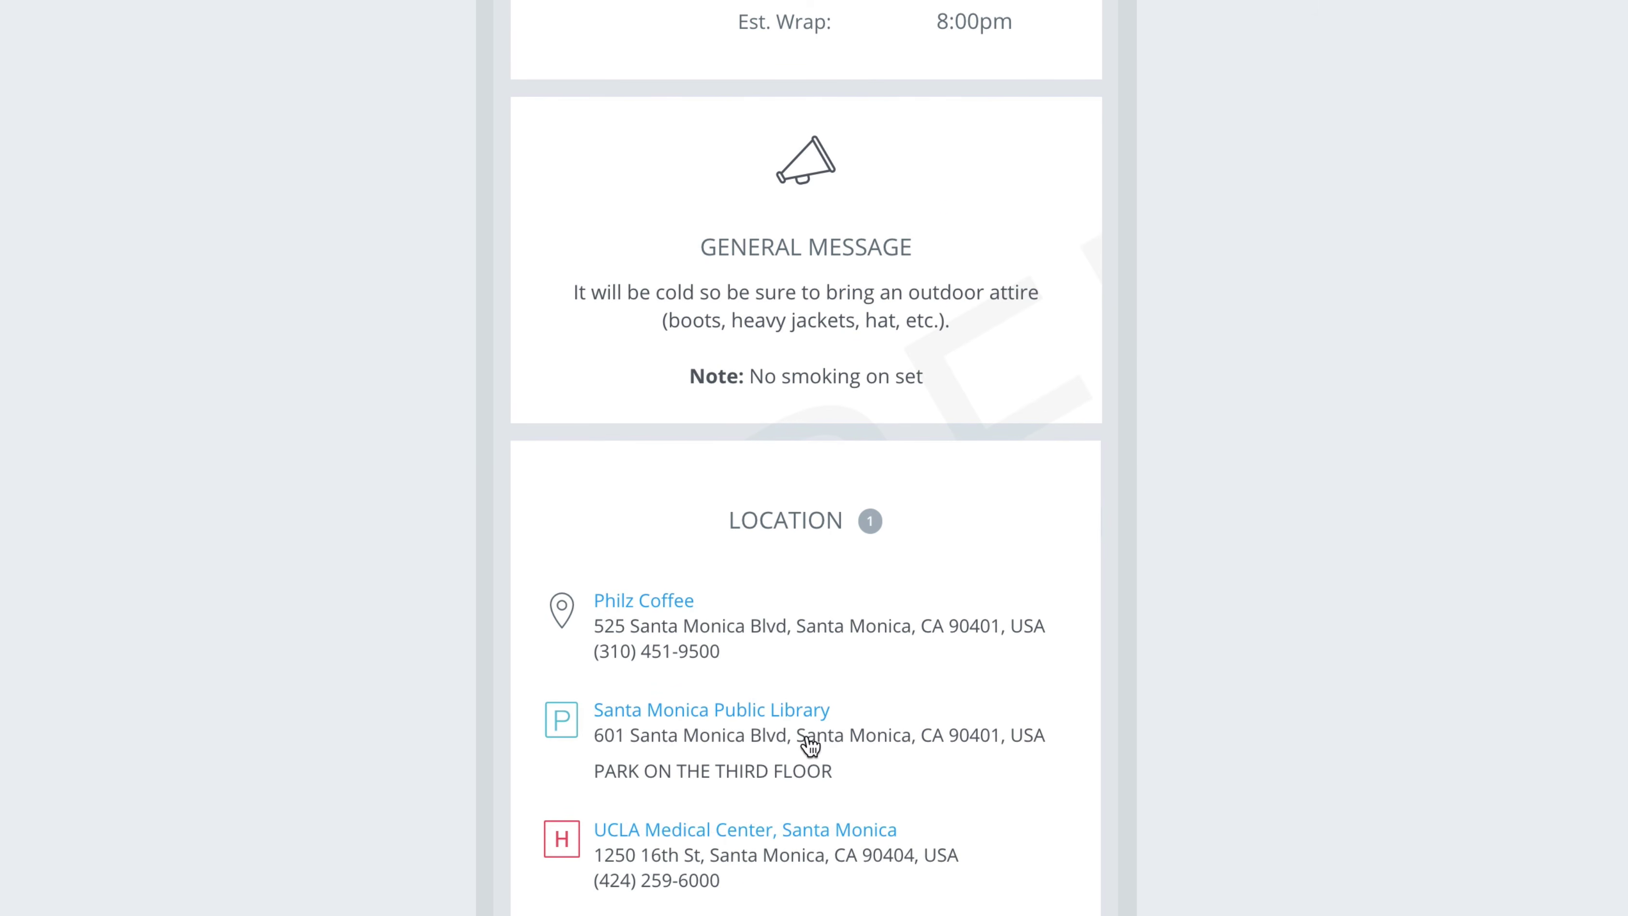
pyautogui.scroll(-20, 923, 360)
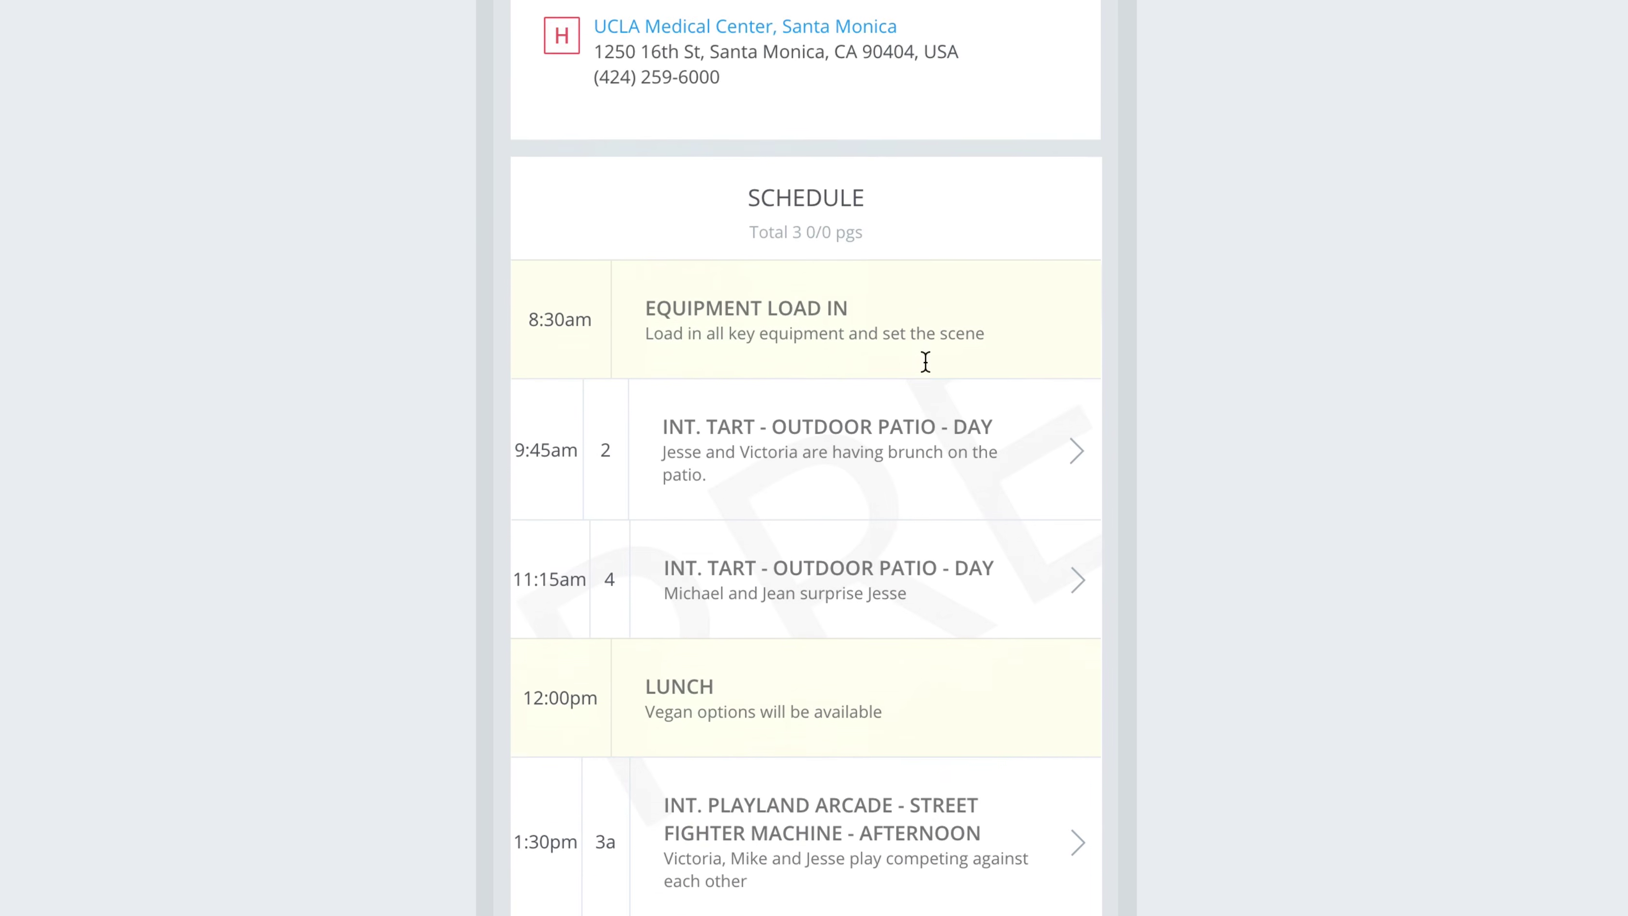
pyautogui.scroll(-9, 857, 298)
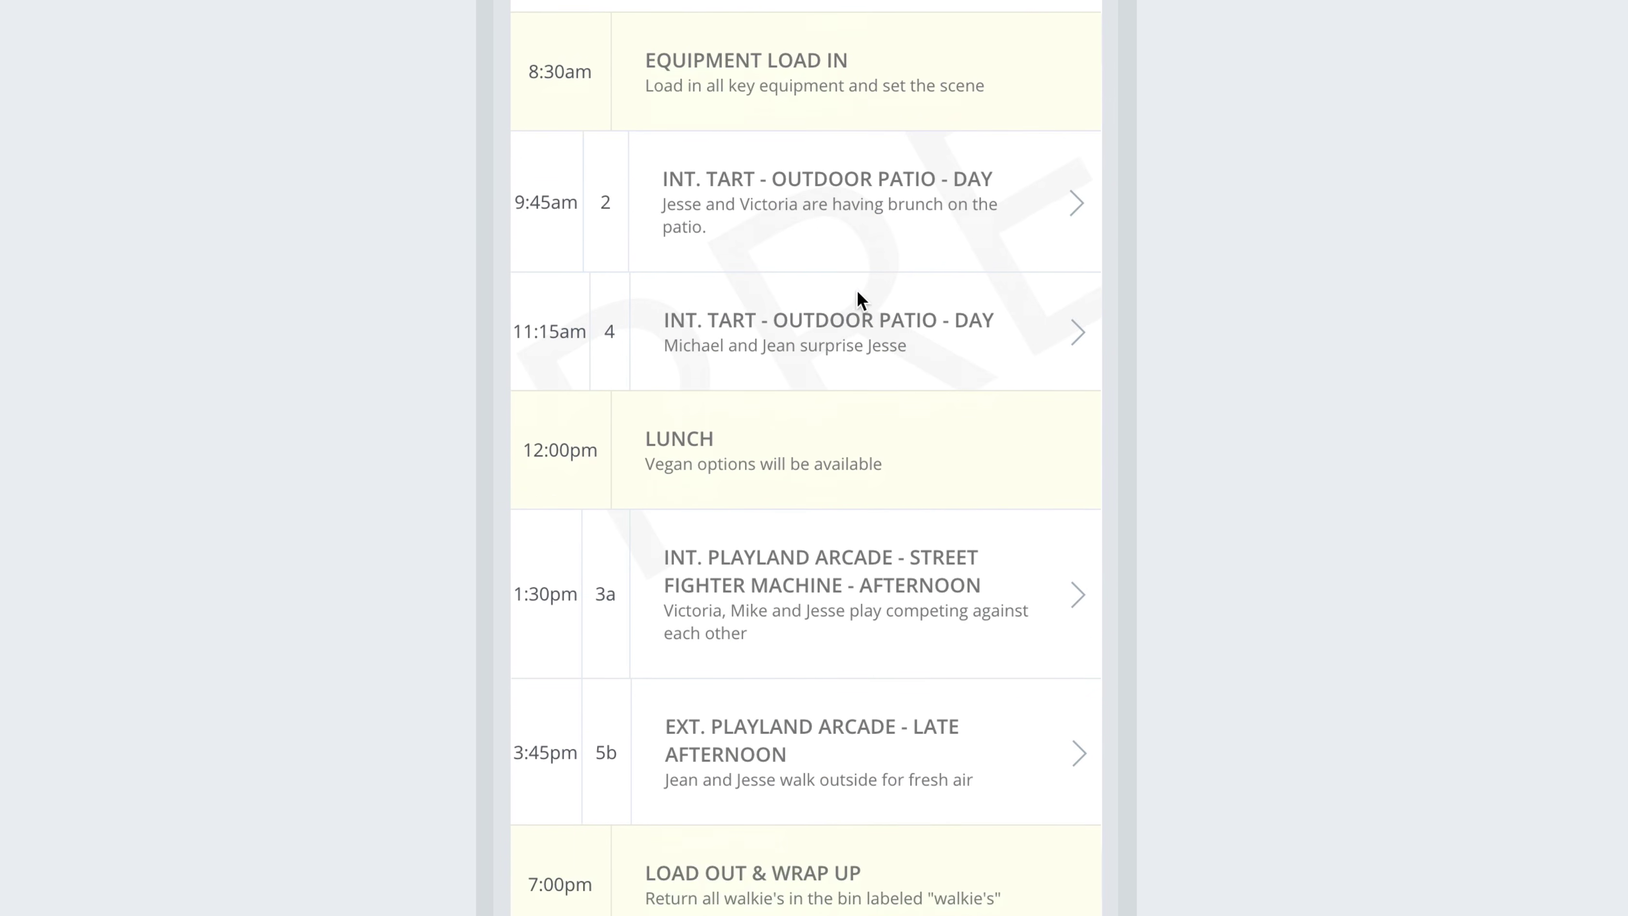
pyautogui.scroll(6, 858, 298)
pyautogui.scroll(-19, 858, 298)
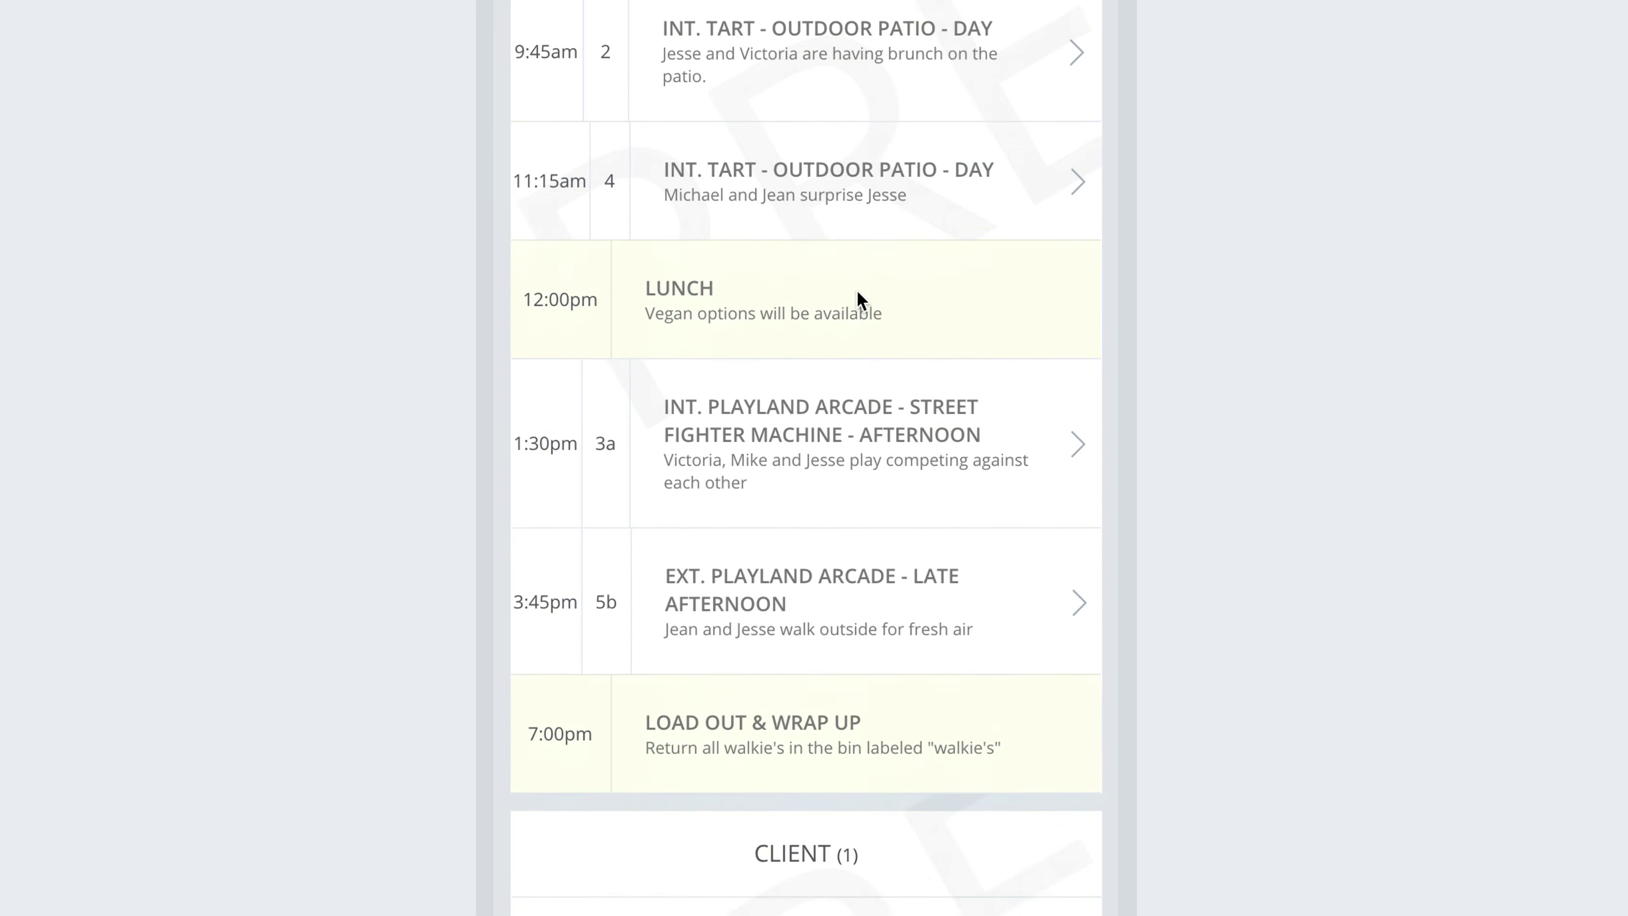
# - Expand the talent rows with IDs 3 and 1 in the mobile preview to view their pickup, call and on-set details
pyautogui.scroll(-3, 857, 292)
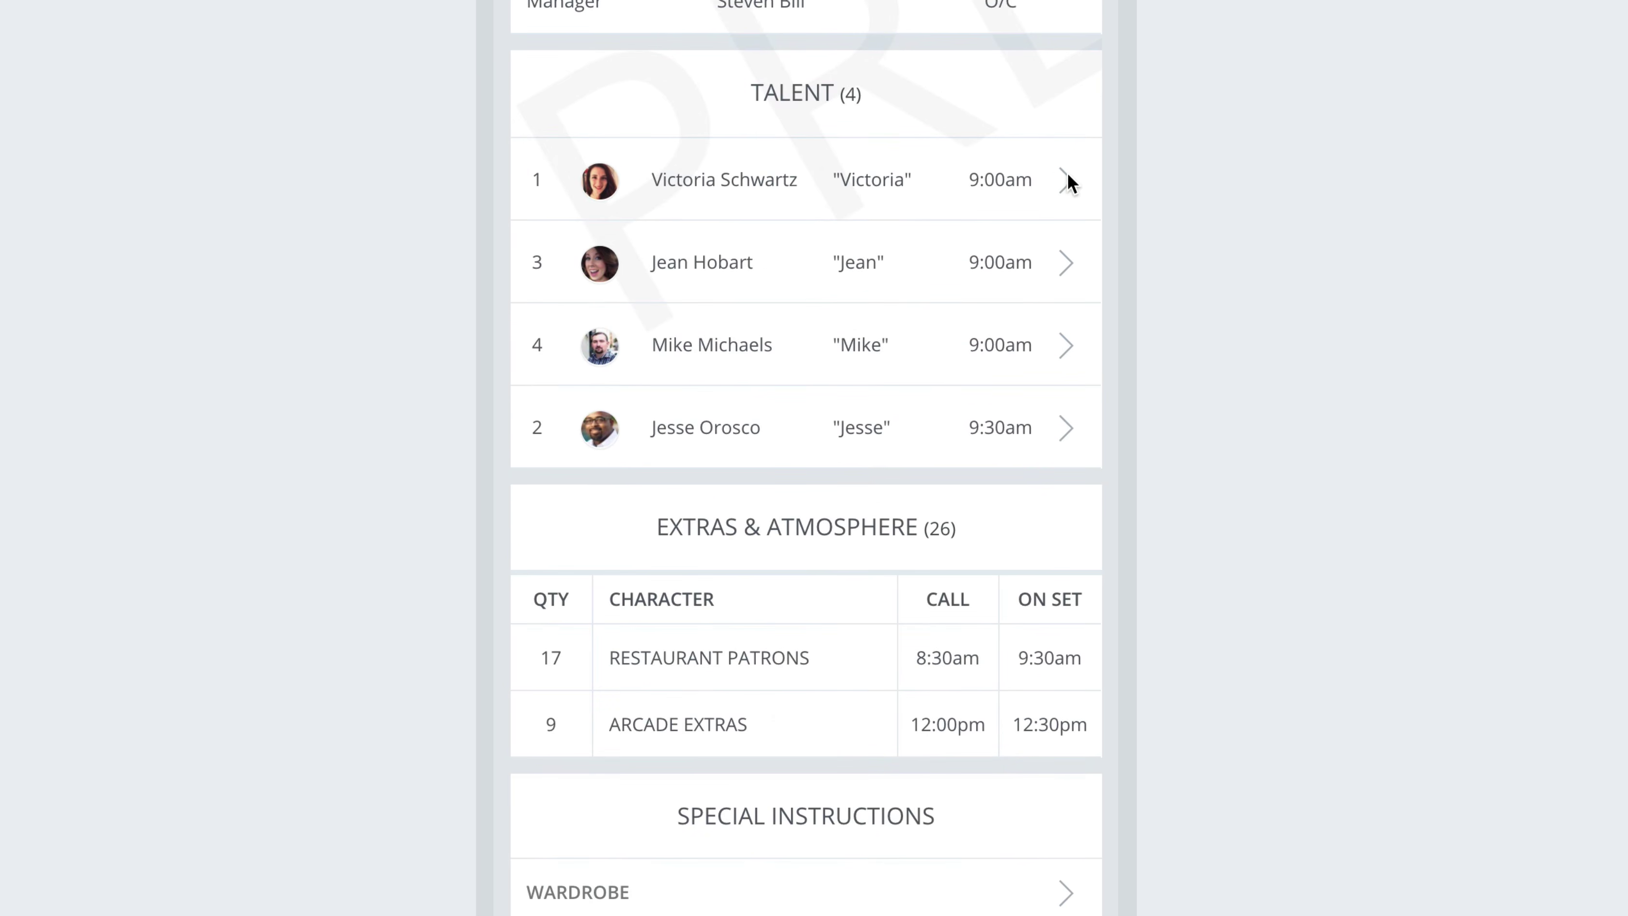
pyautogui.scroll(-3, 748, 189)
pyautogui.click(1064, 153)
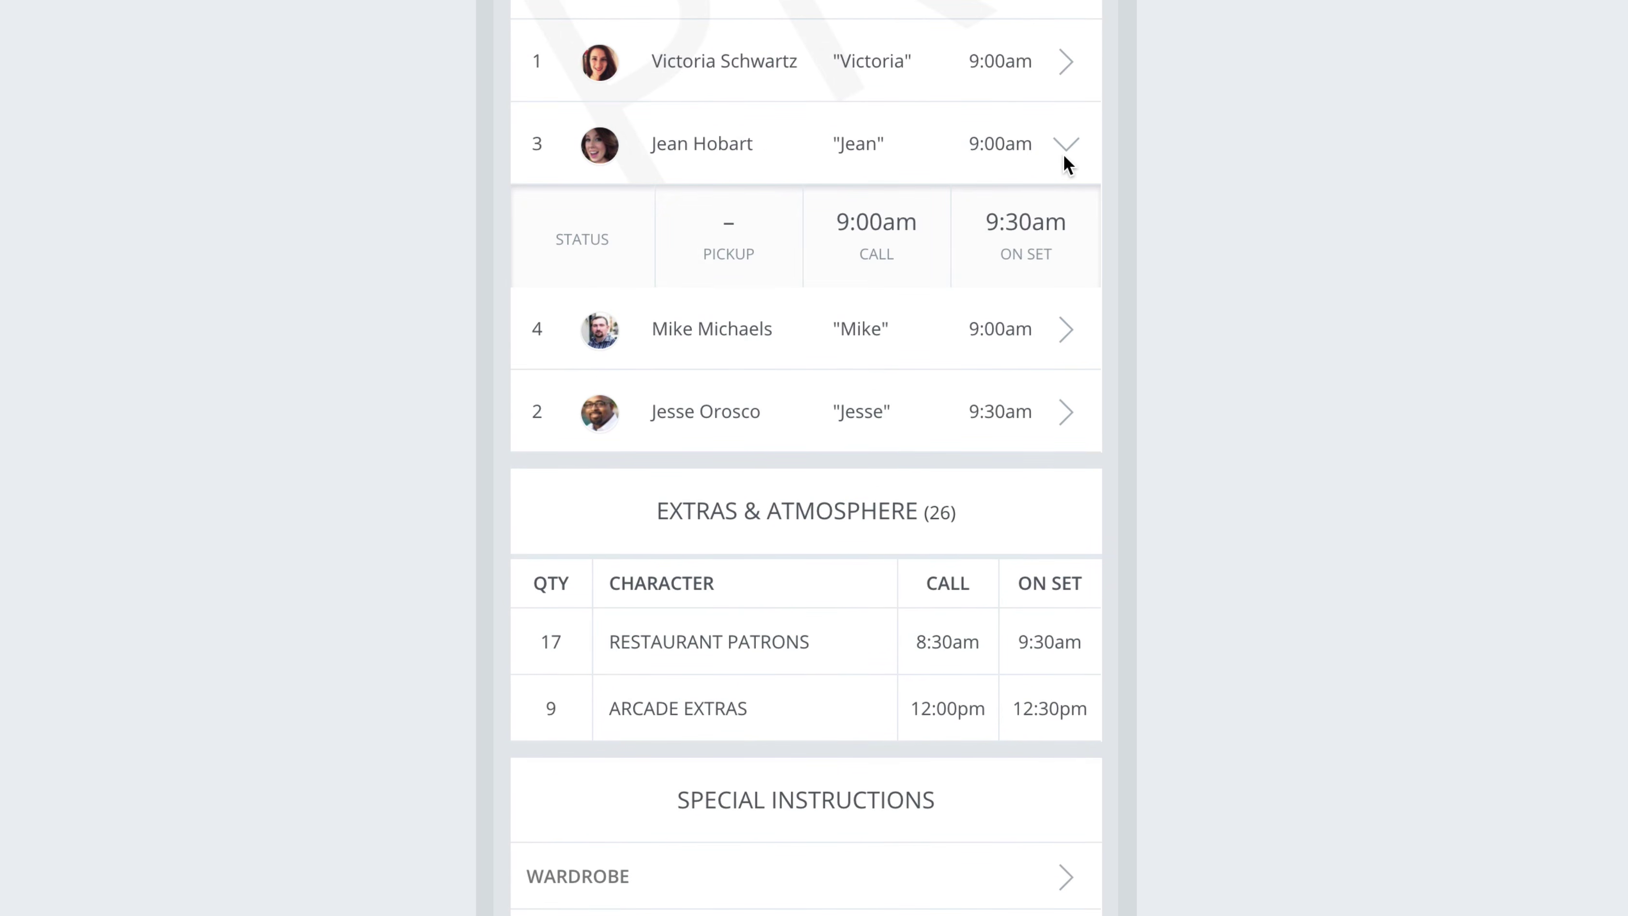
pyautogui.click(1056, 80)
# - Expand the Props and Wardrobe notes under Special Instructions in the mobile preview to read them
pyautogui.scroll(-10, 967, 371)
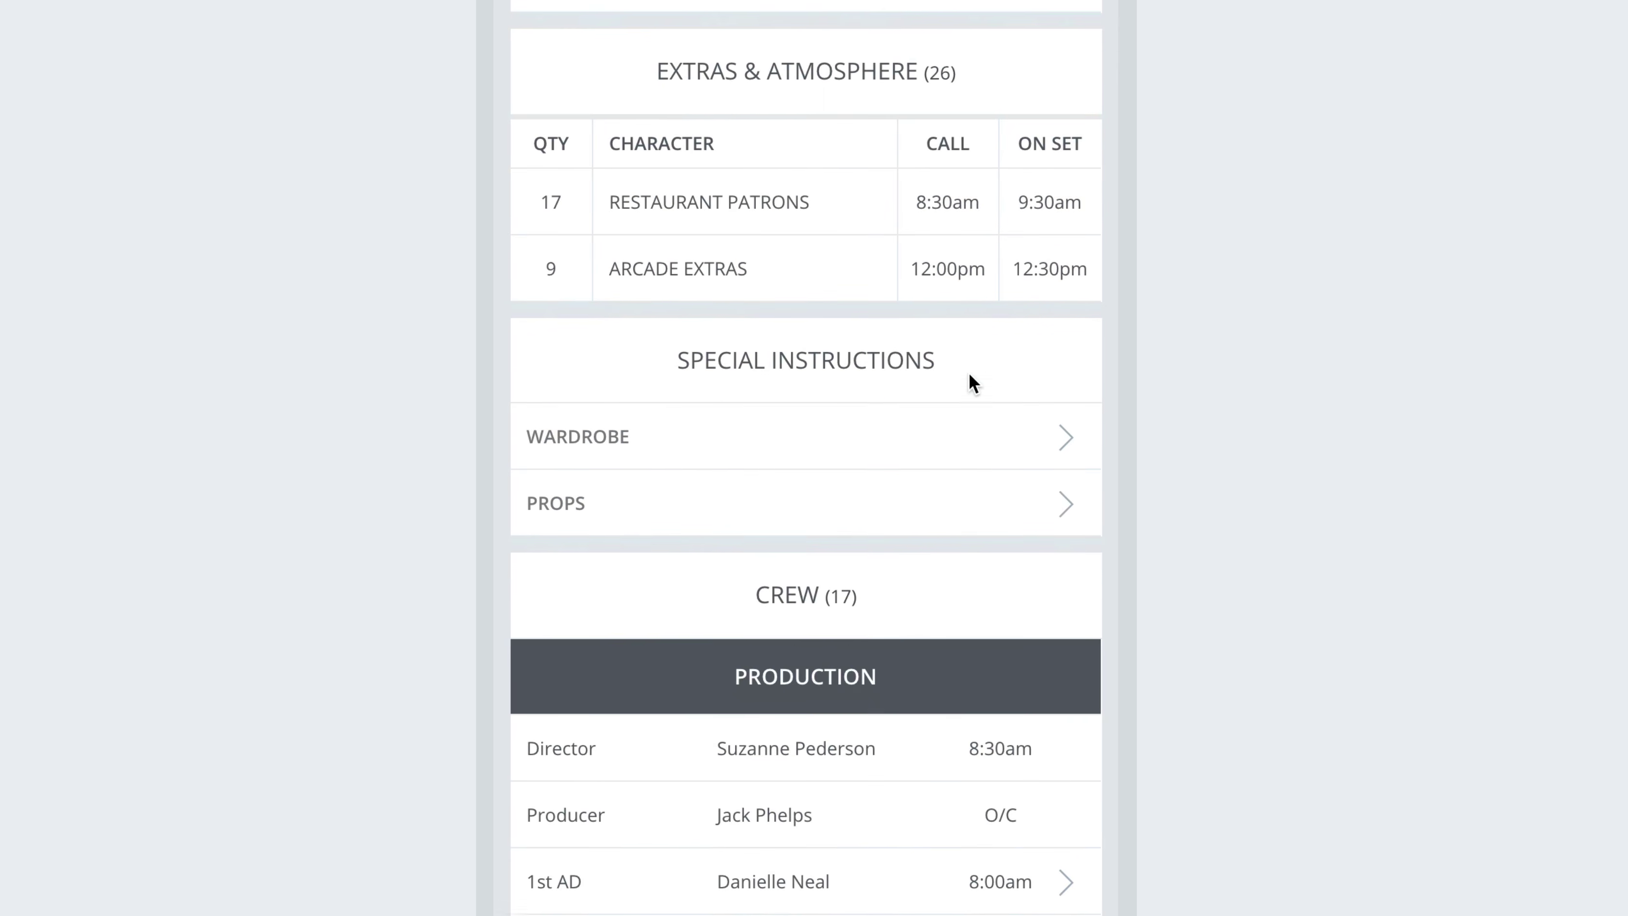
pyautogui.scroll(-1, 969, 374)
pyautogui.click(1070, 428)
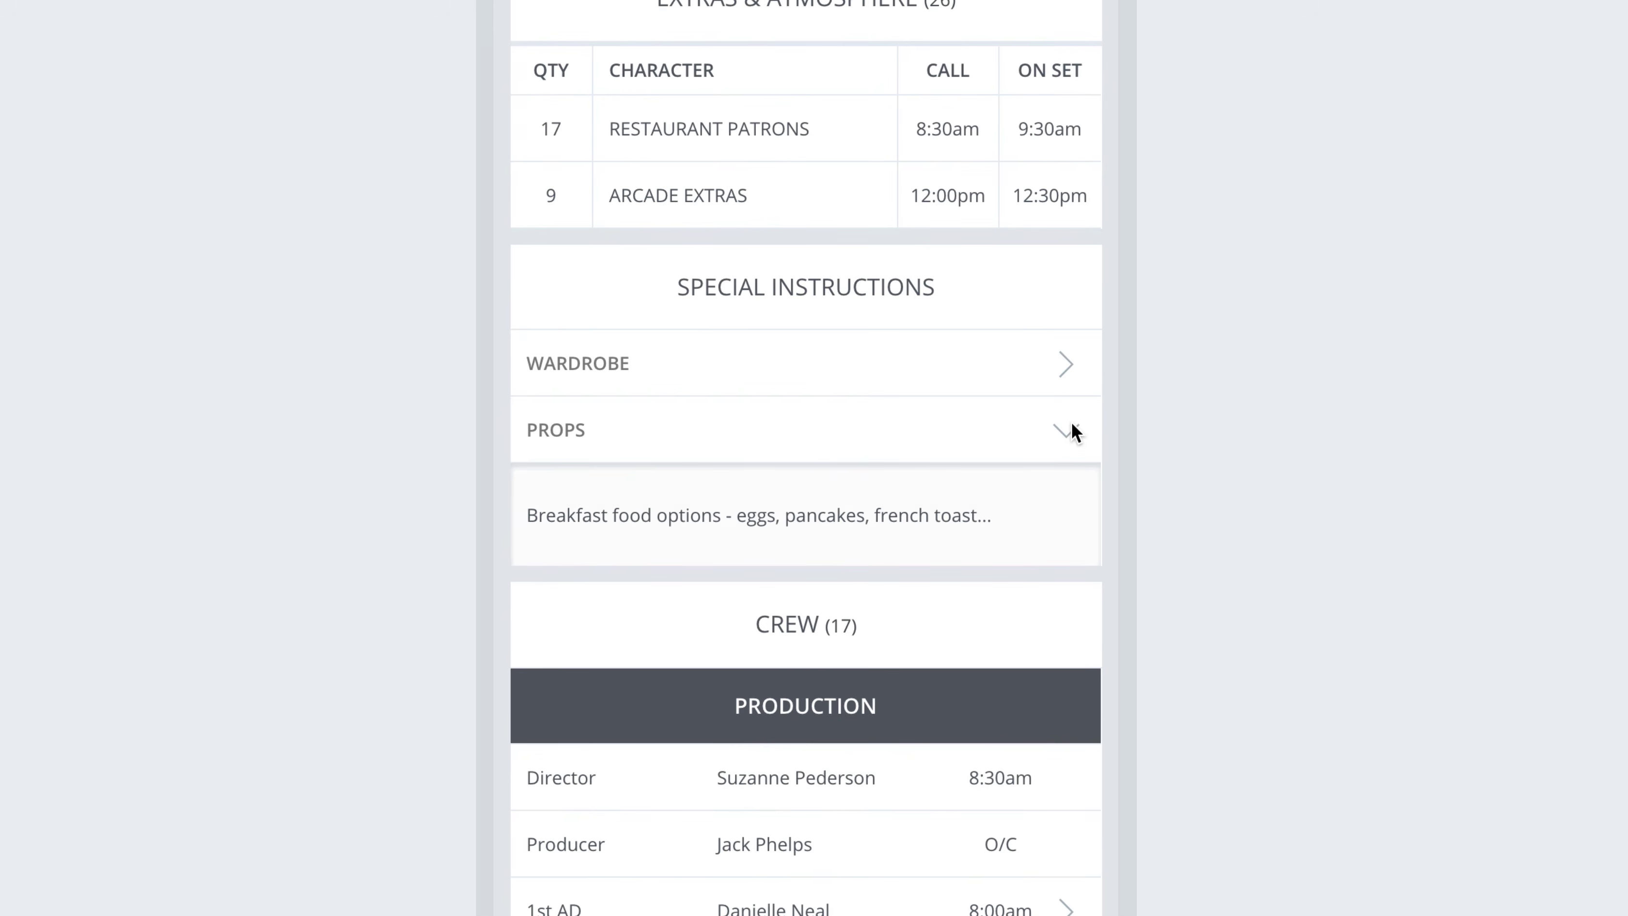
pyautogui.click(1069, 370)
pyautogui.click(1069, 533)
pyautogui.scroll(-7, 1070, 533)
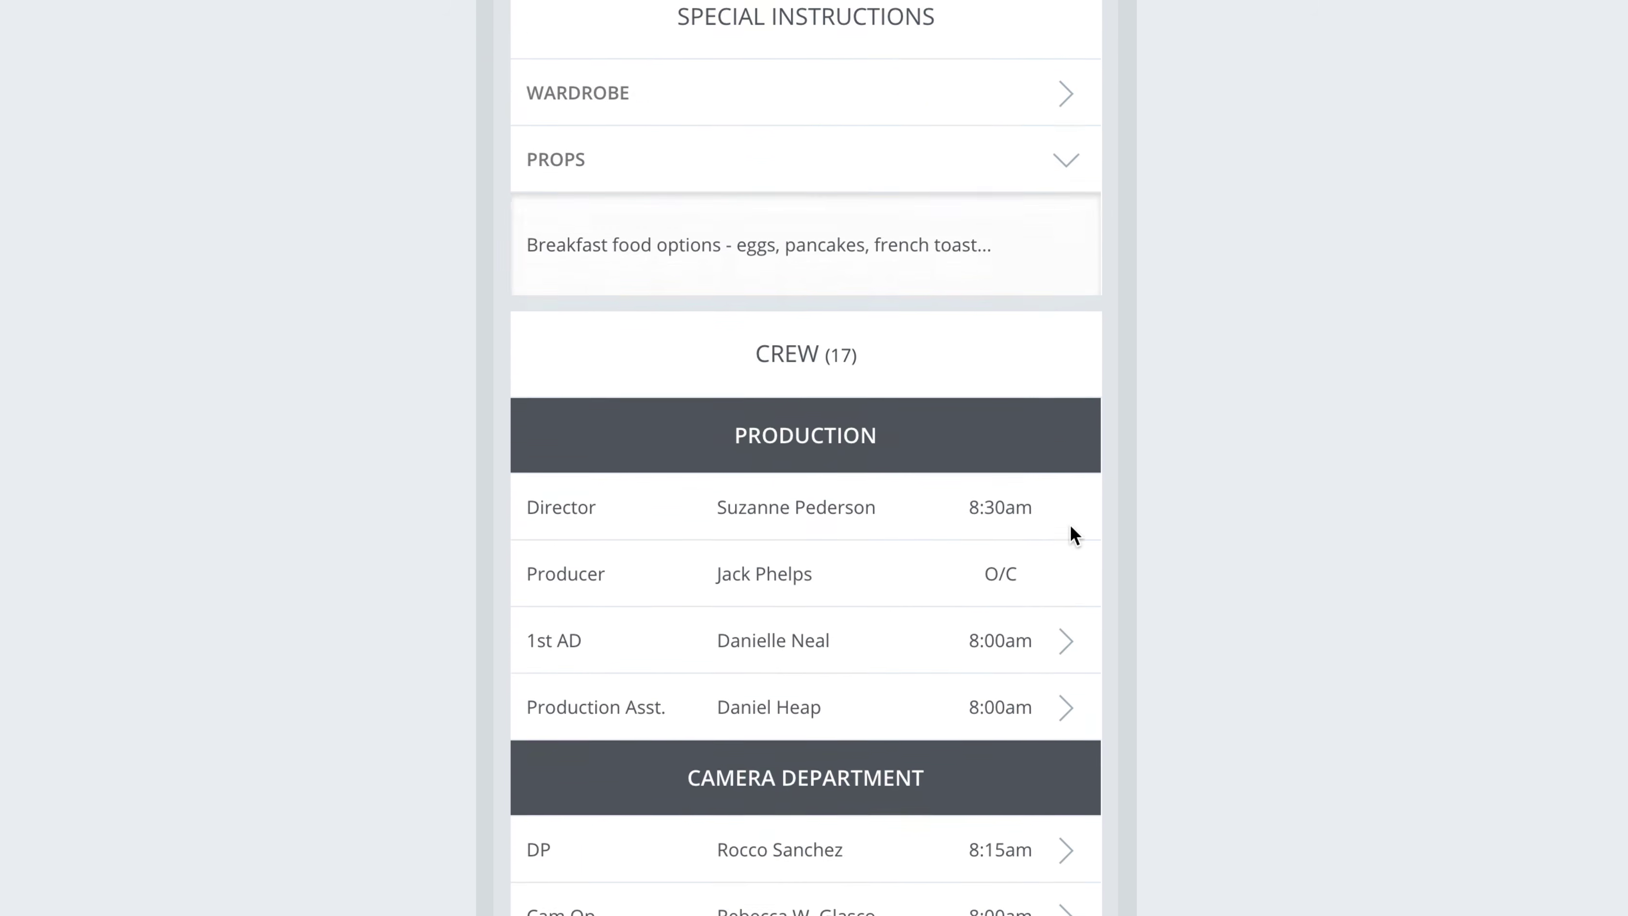
# - Expand the 1st AD and Production Asst. rows in the mobile crew list to view their call, SMS and email options
pyautogui.click(1068, 460)
pyautogui.scroll(-2, 911, 464)
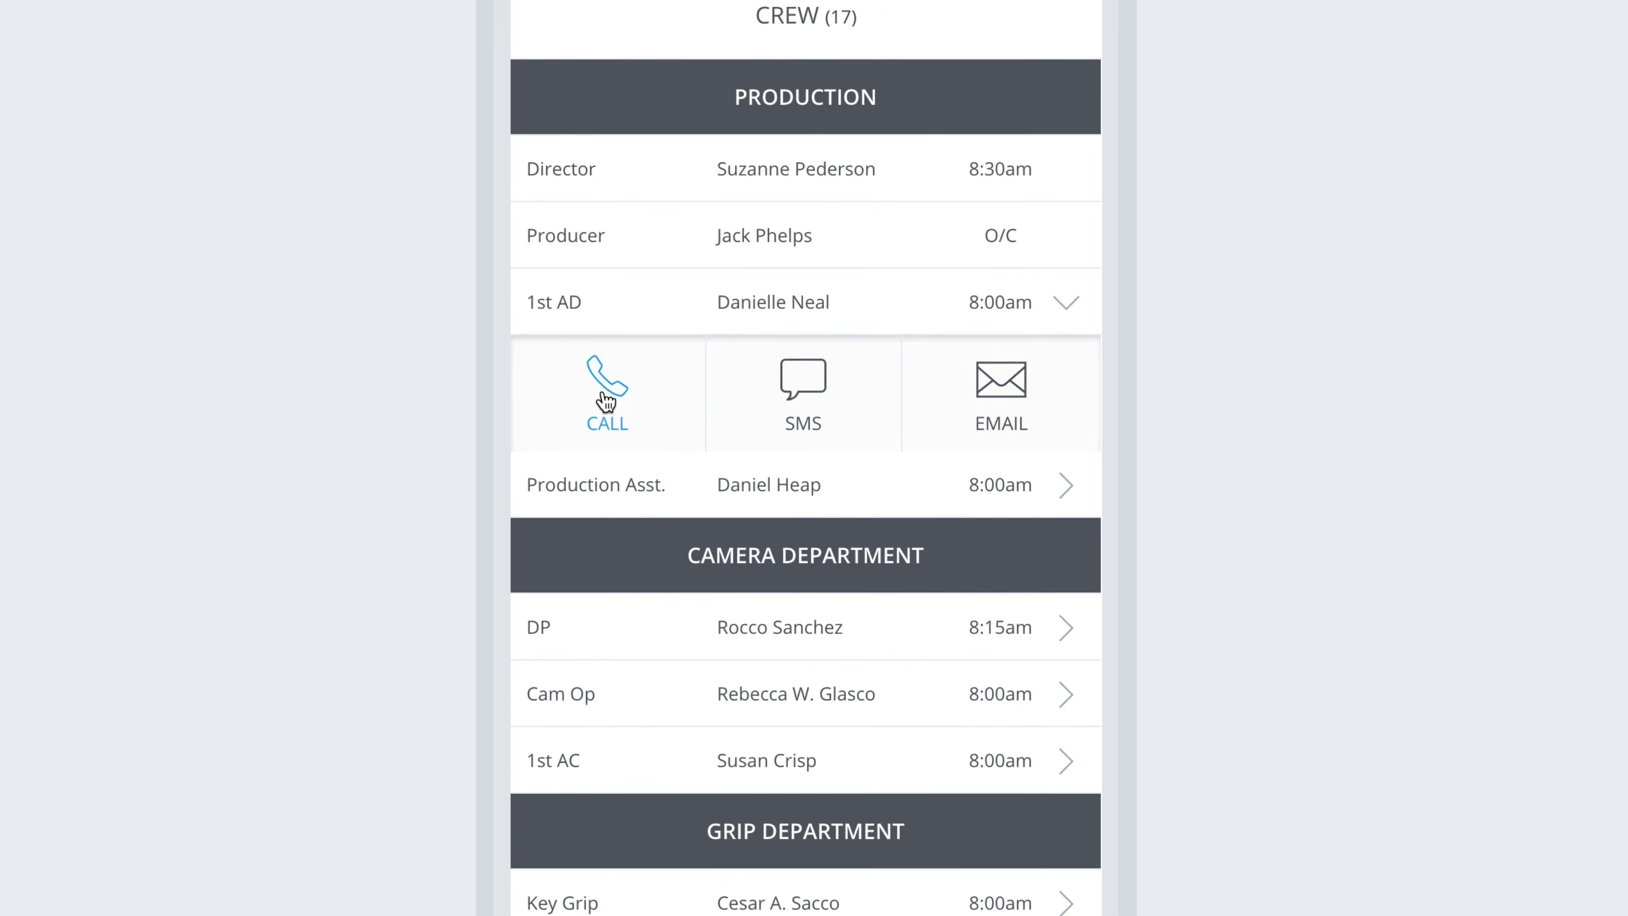
pyautogui.scroll(-4, 602, 403)
pyautogui.click(1072, 187)
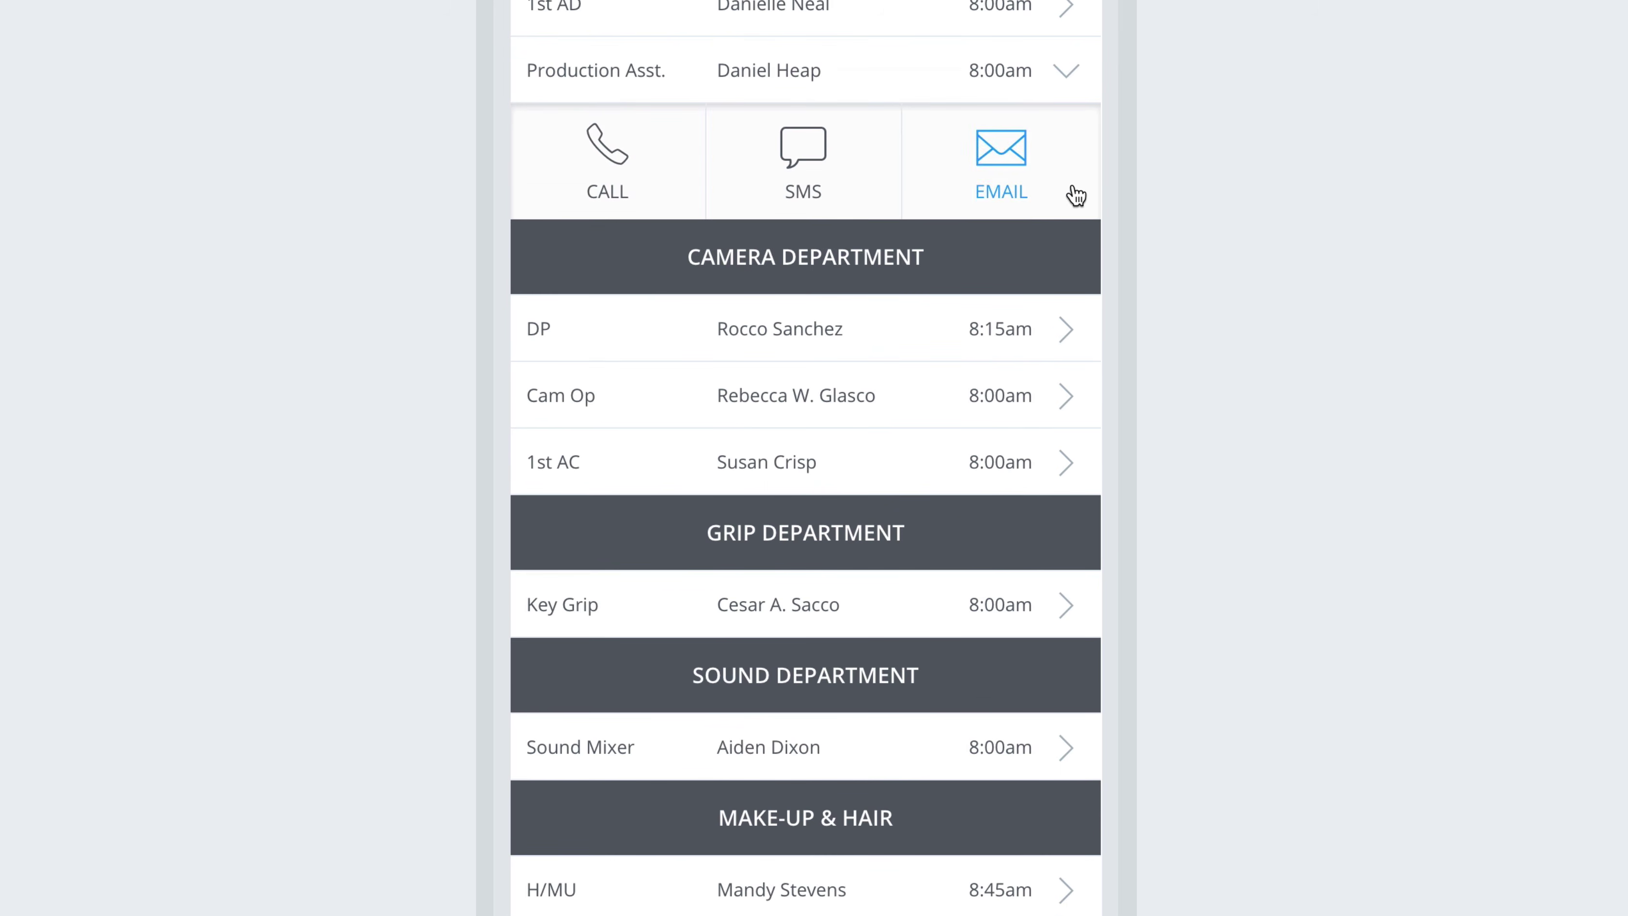
# - Expand the Creative Srvs. Dir. row in the mobile crew list, and view the remaining preview down to the walkie channels and attachments
pyautogui.scroll(-2, 1072, 192)
pyautogui.click(1072, 194)
pyautogui.scroll(-5, 1074, 198)
pyautogui.scroll(-10, 1072, 192)
pyautogui.click(1073, 200)
pyautogui.scroll(-8, 1073, 200)
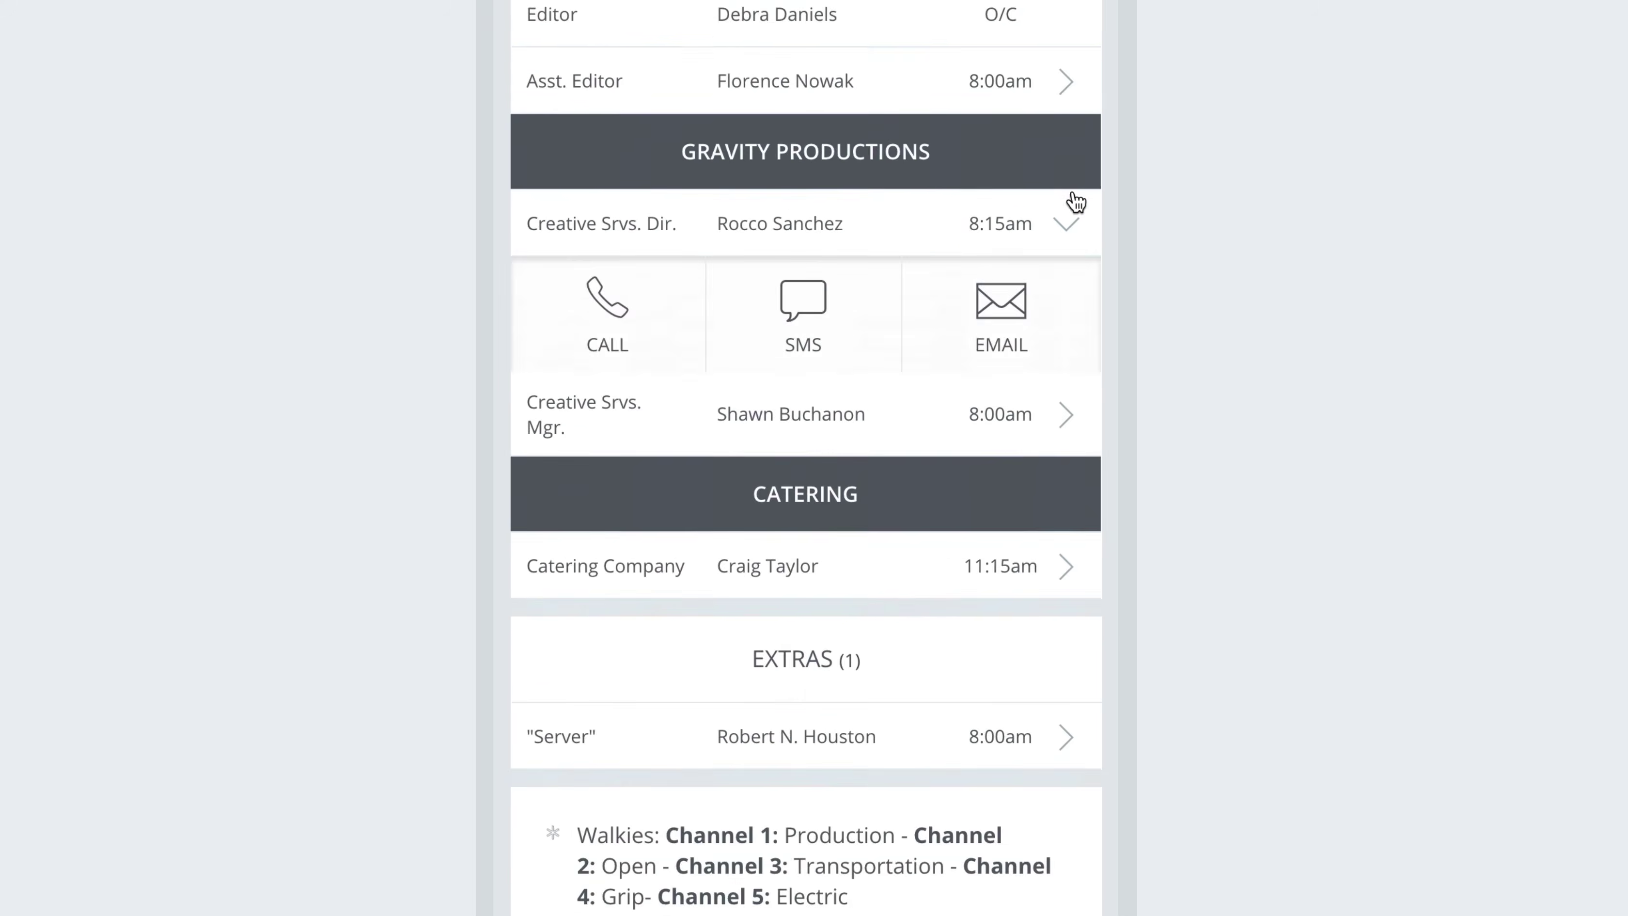
pyautogui.scroll(-5, 894, 371)
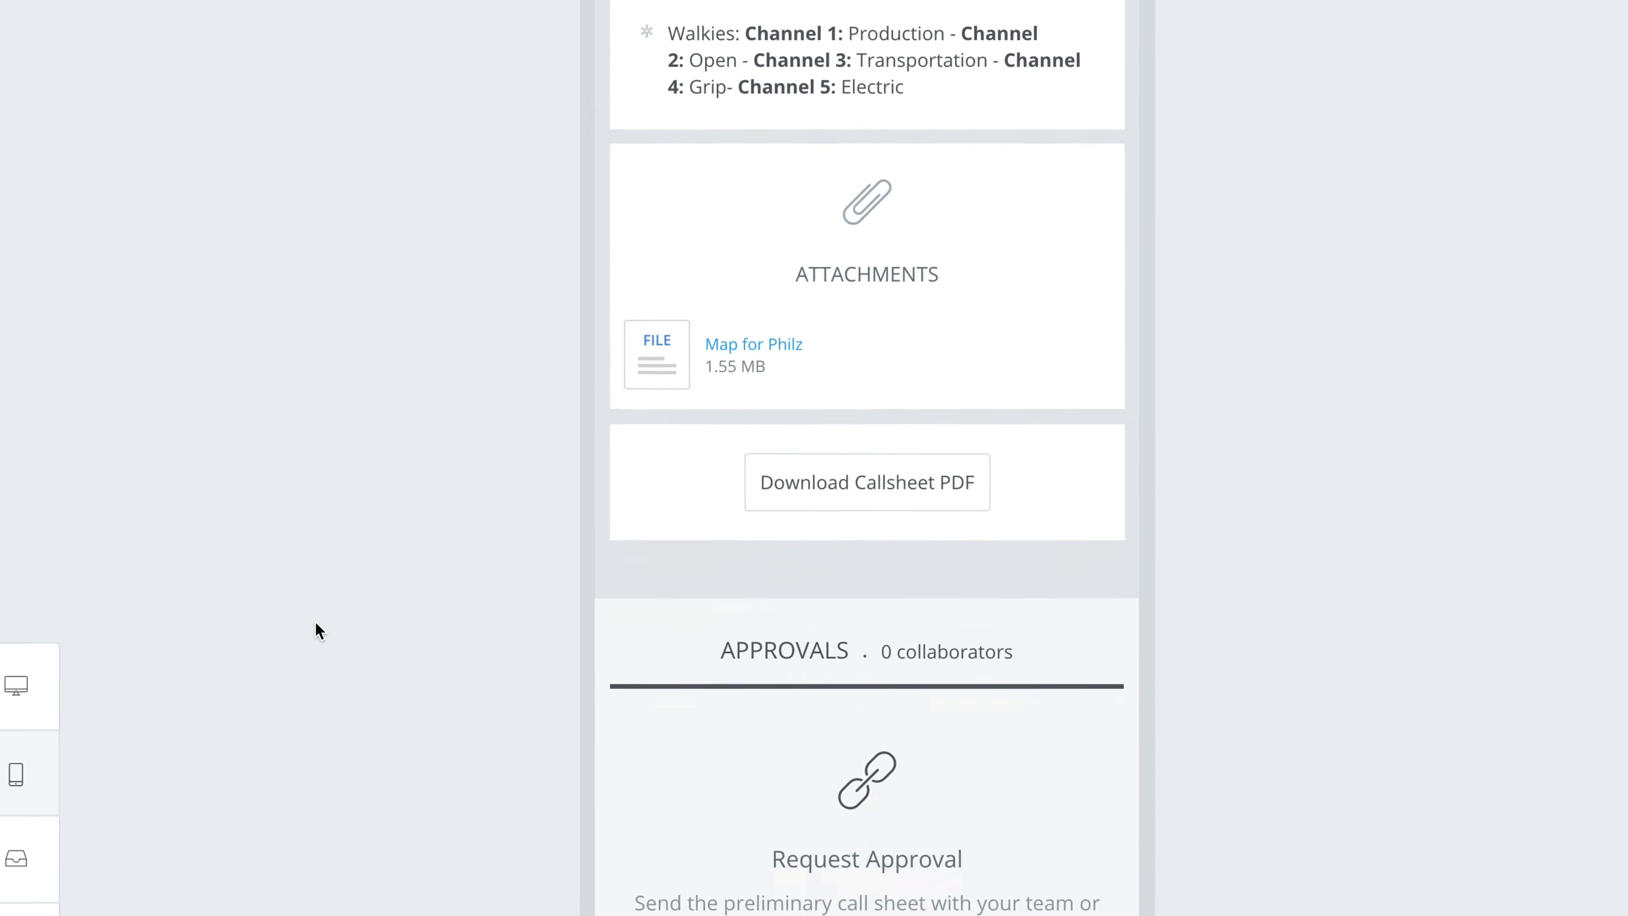
# - Switch to the email preview of the call sheet and examine the call time and the recipient's confirmation option
pyautogui.click(54, 861)
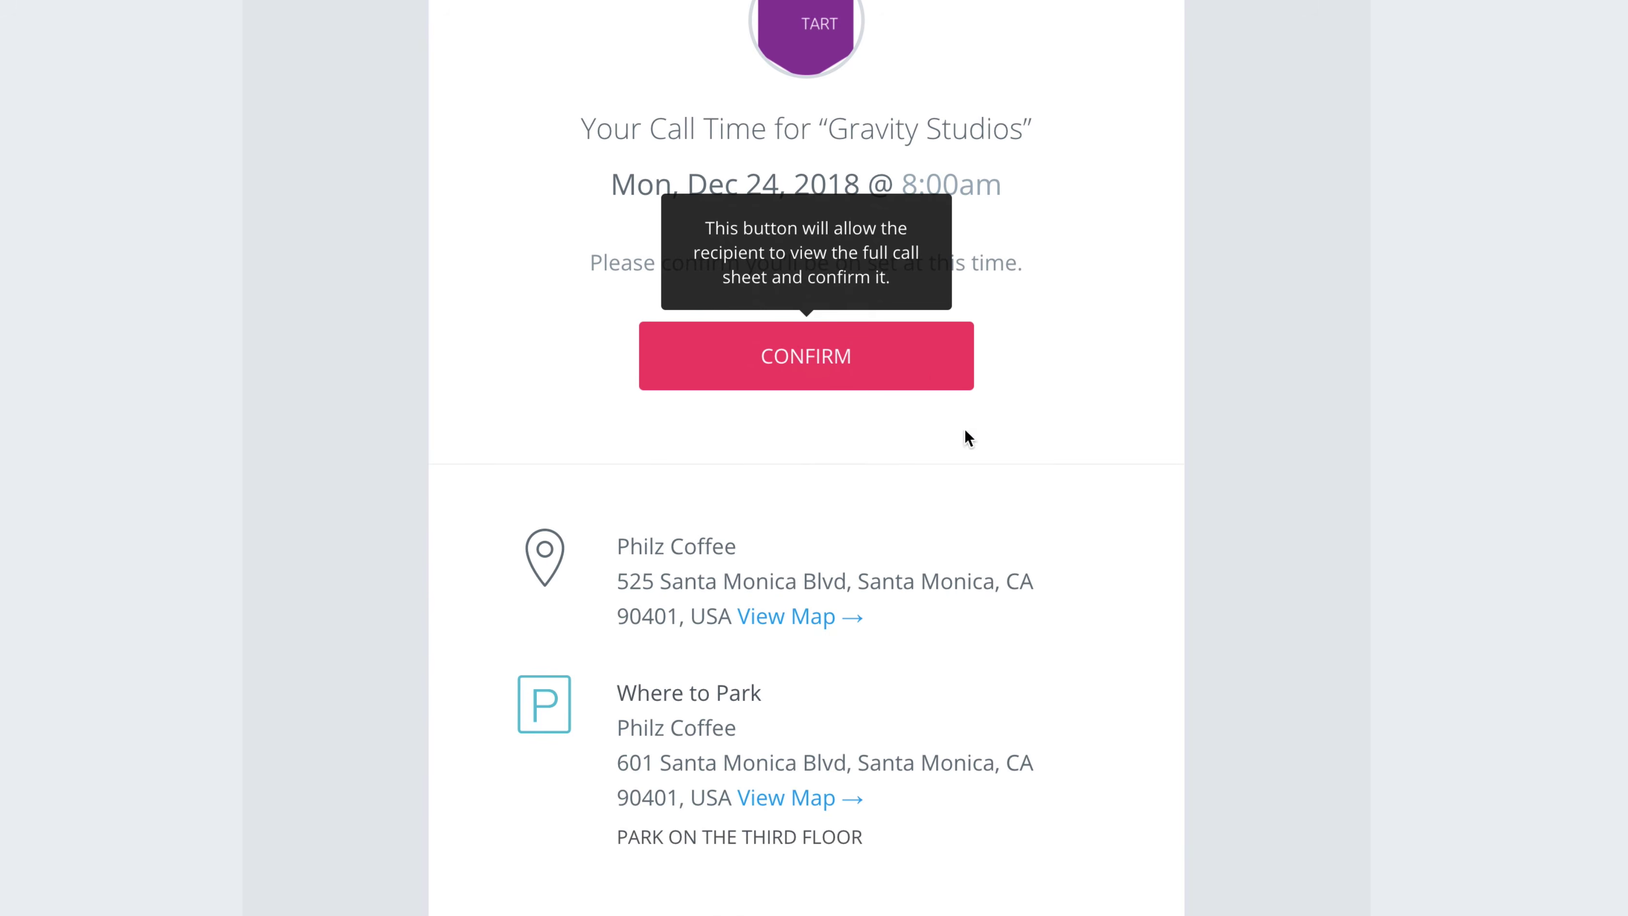
pyautogui.scroll(1, 978, 483)
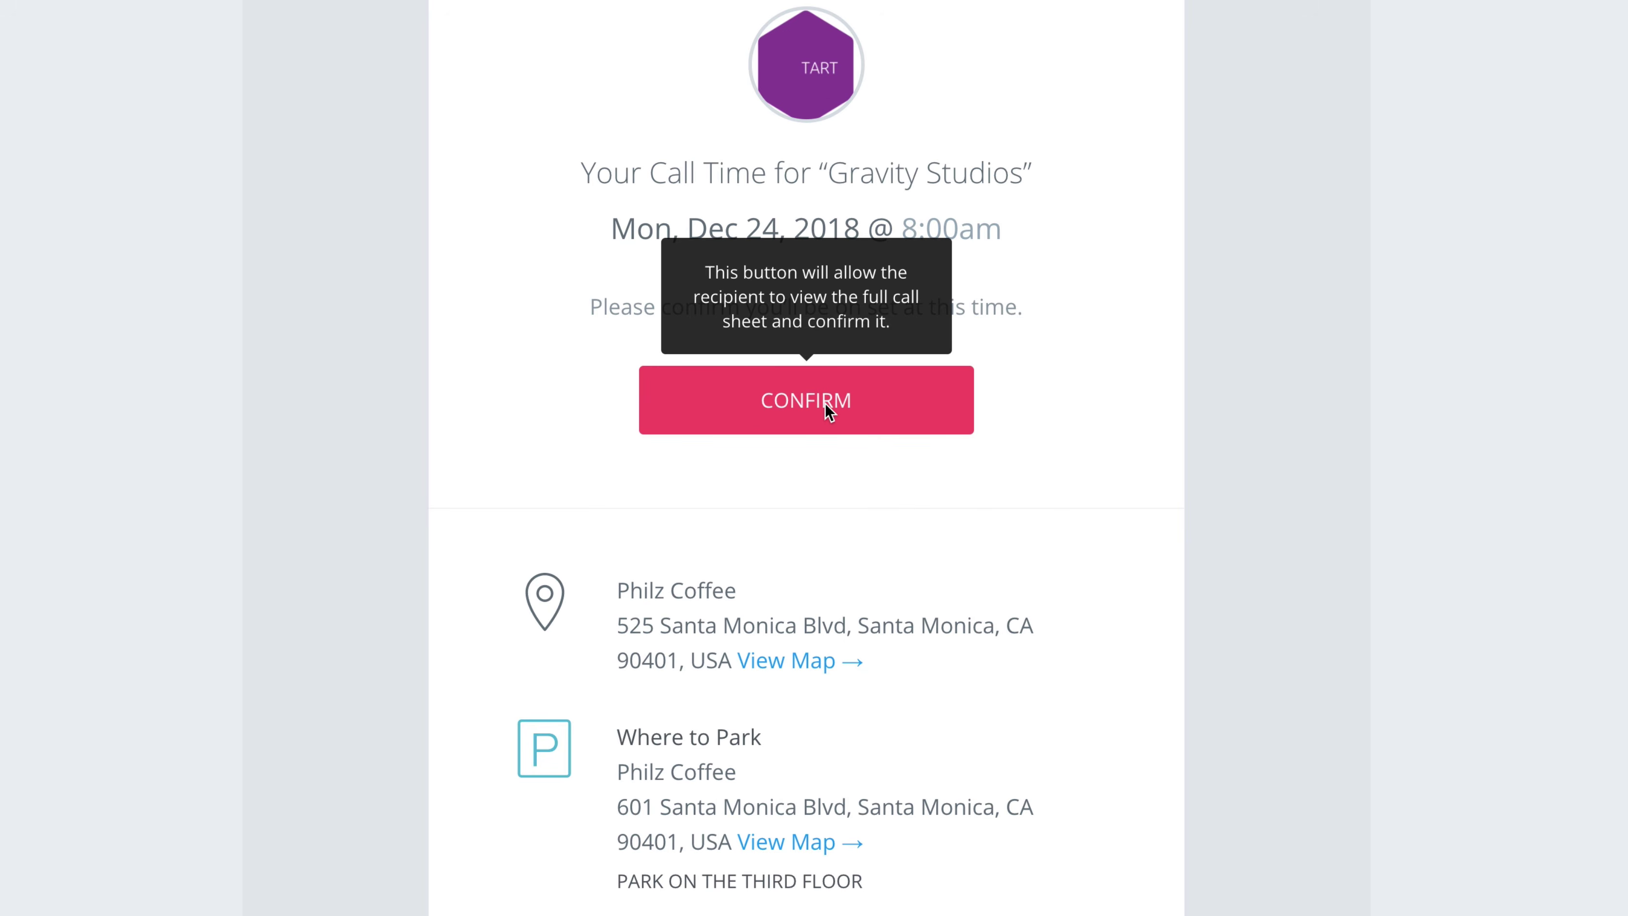
pyautogui.scroll(5, 1053, 418)
pyautogui.scroll(-2, 1054, 418)
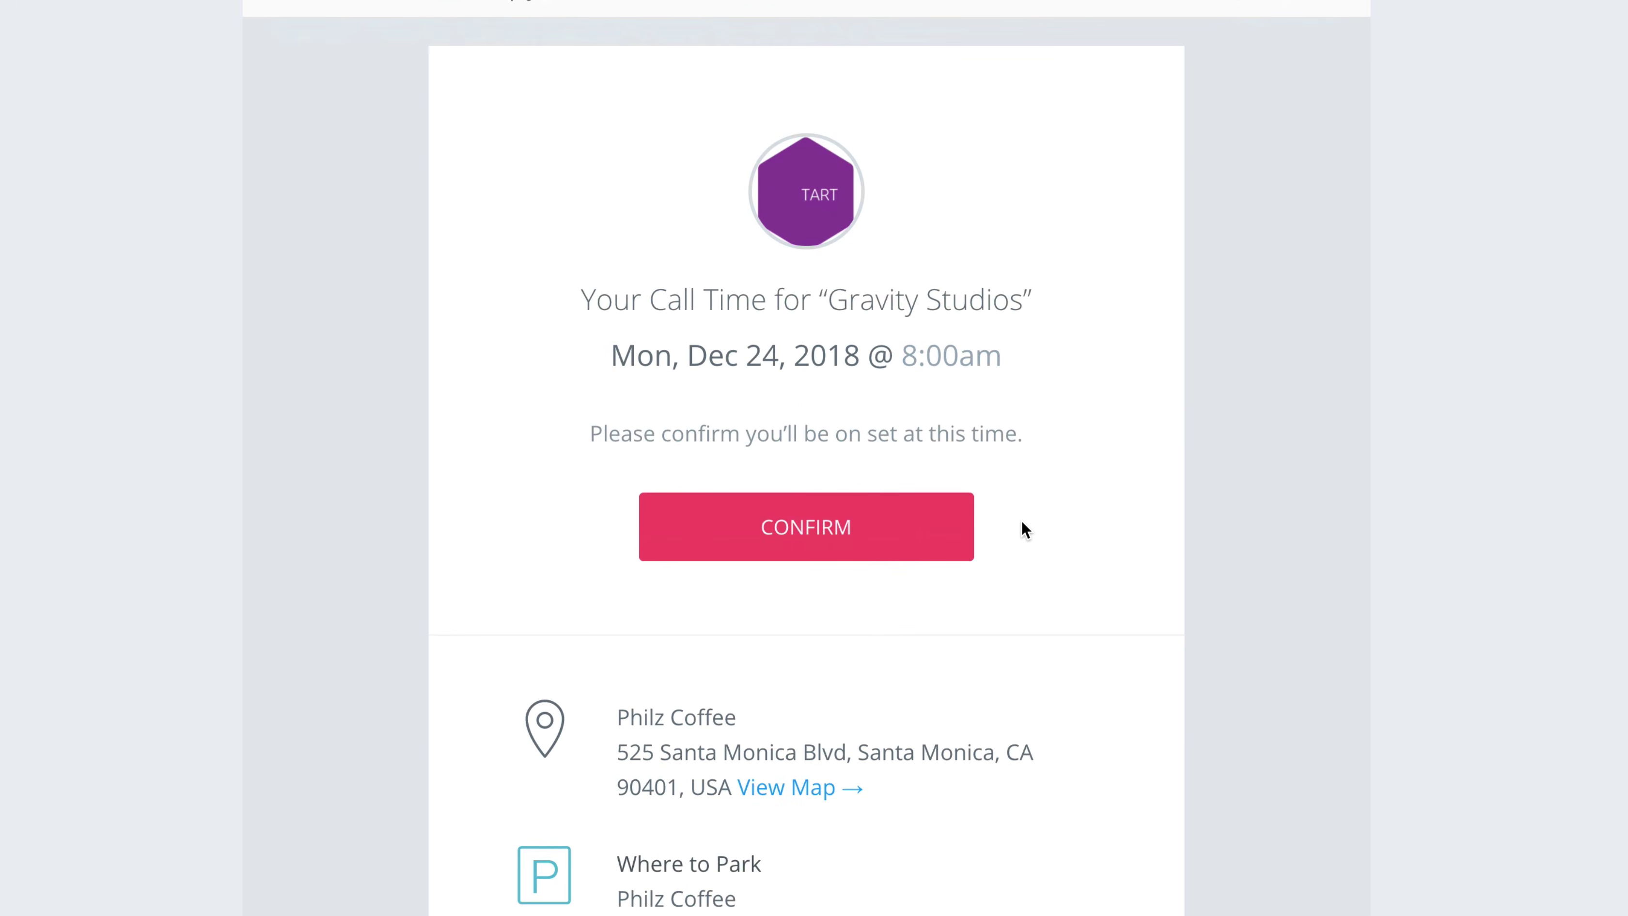
pyautogui.scroll(-4, 1022, 461)
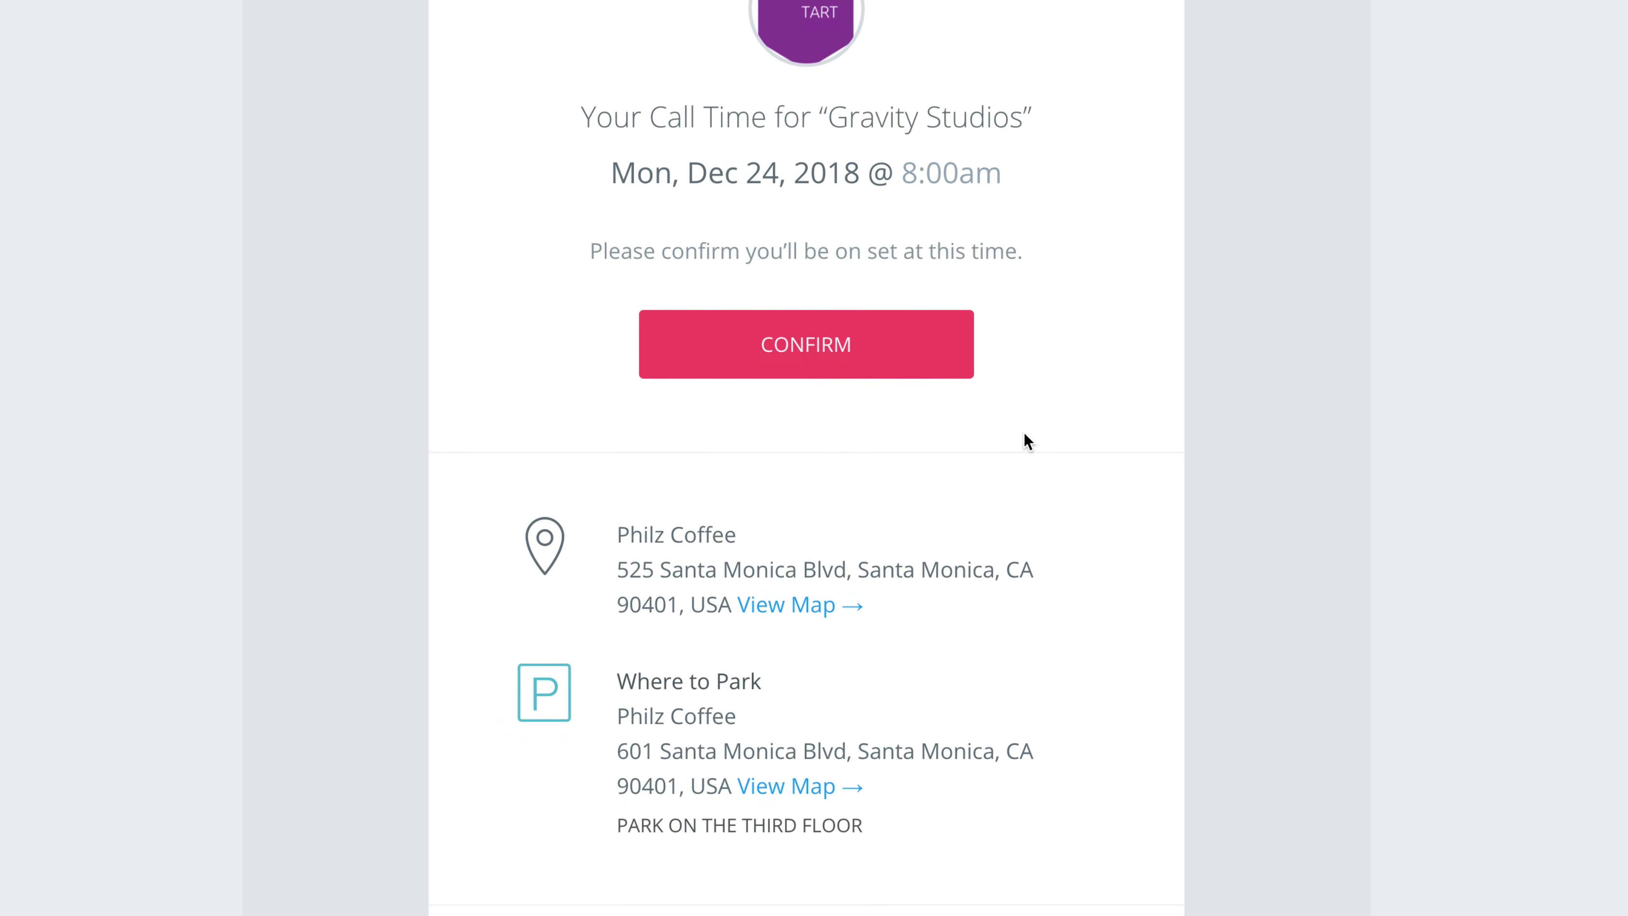
pyautogui.scroll(4, 1053, 359)
pyautogui.scroll(-3, 1053, 360)
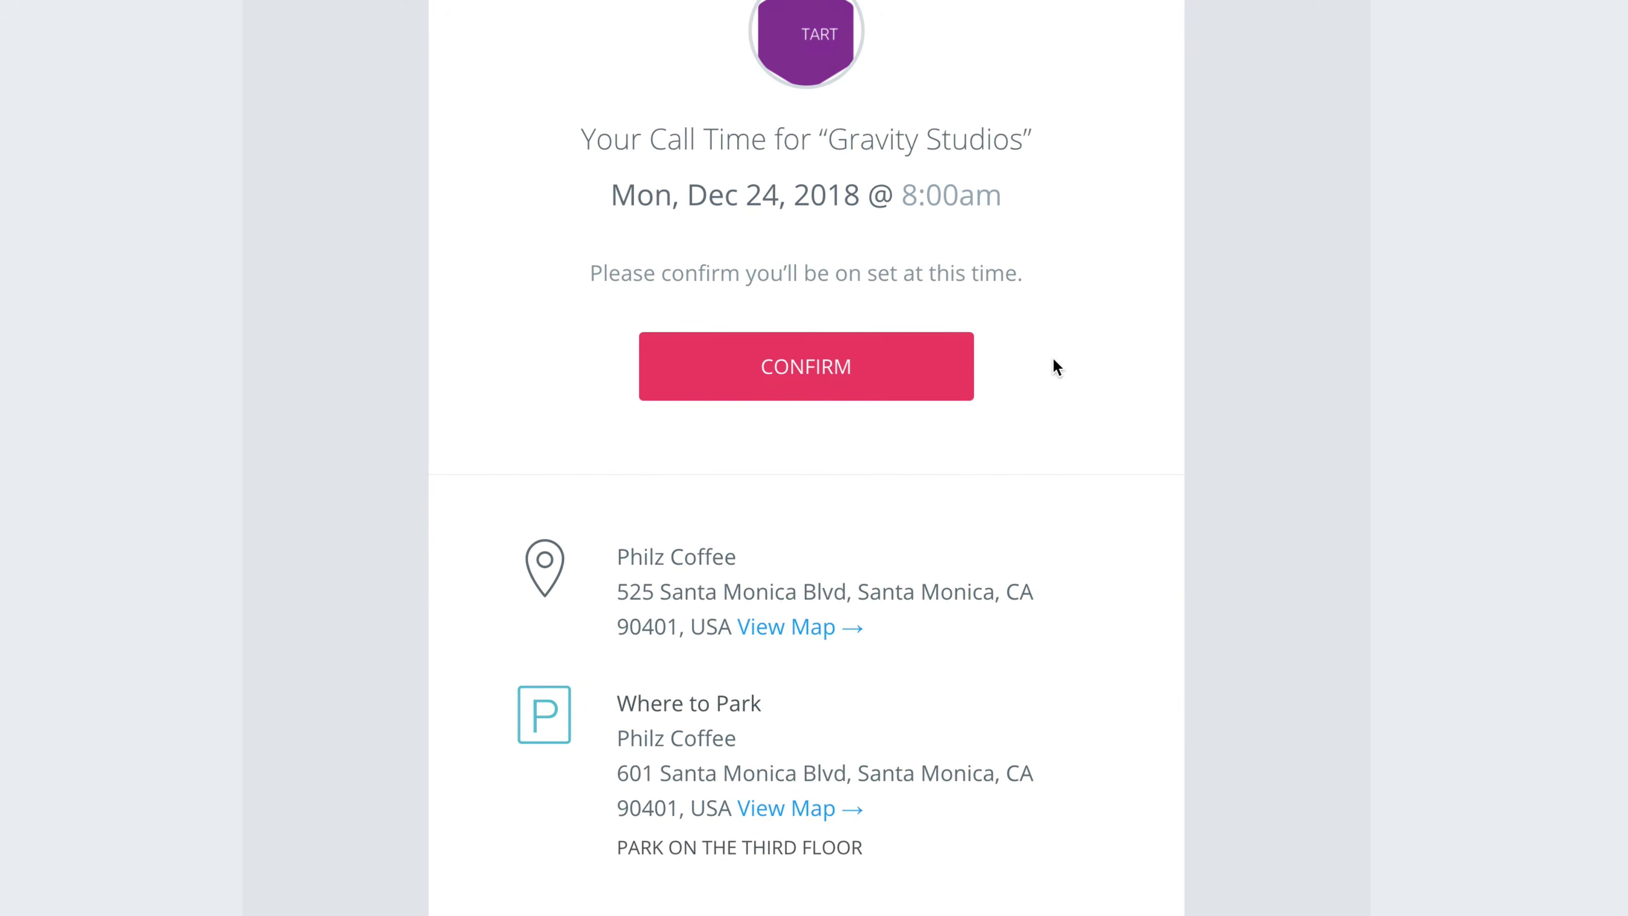
pyautogui.scroll(2, 1043, 417)
pyautogui.scroll(-1, 1043, 416)
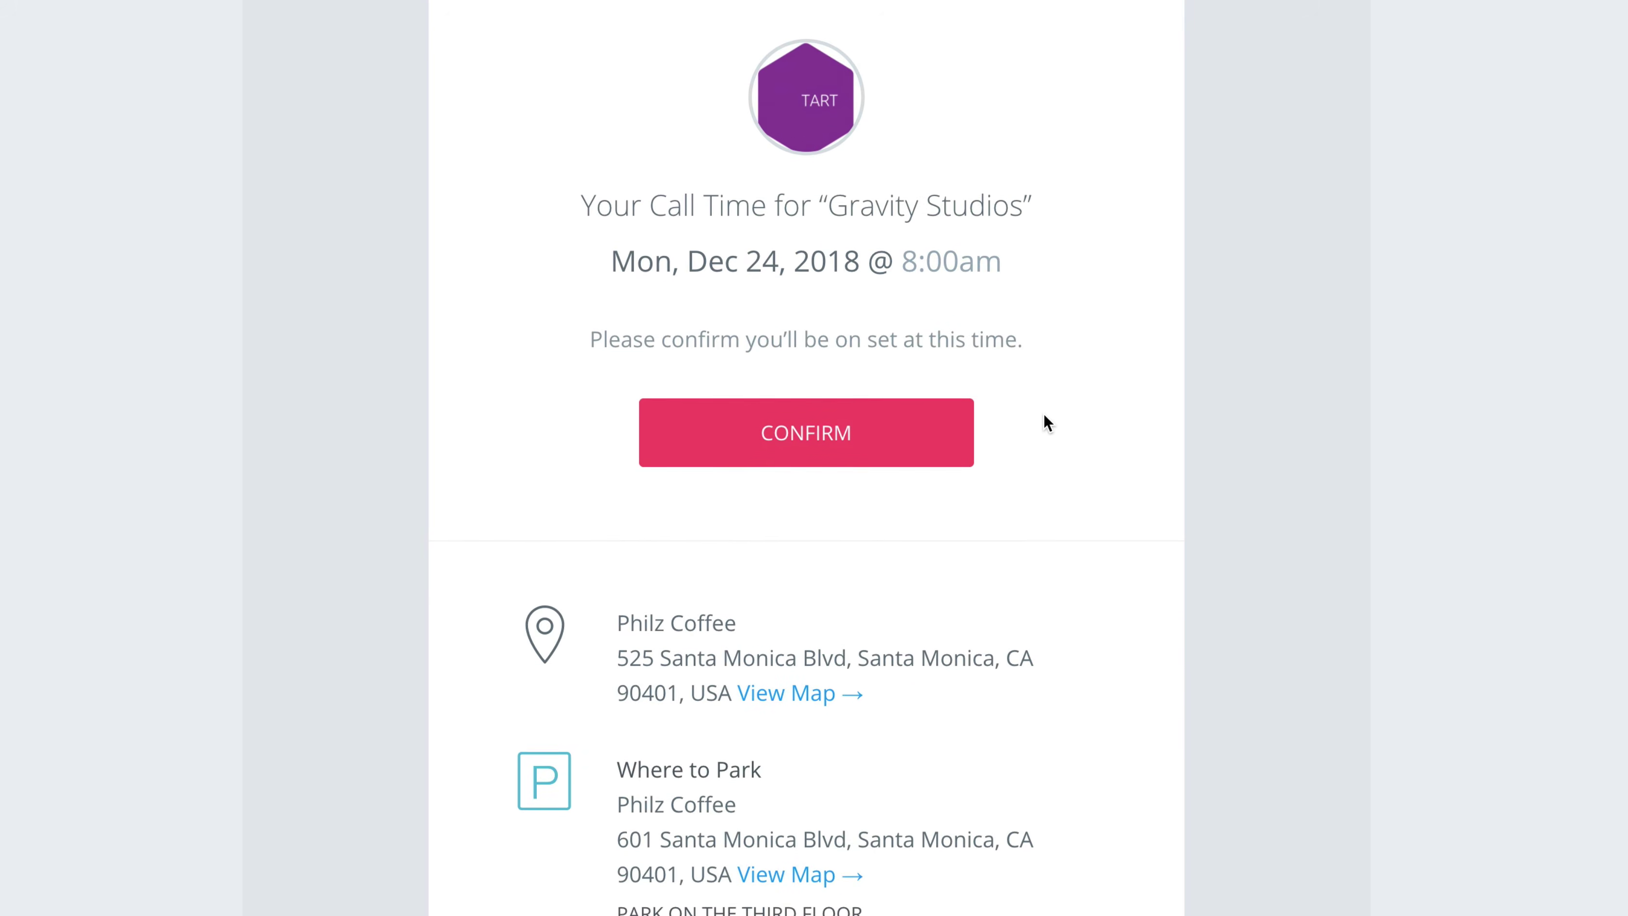
# - Read the location, parking, private note, general note and contact information in the email preview
pyautogui.scroll(-3, 1043, 415)
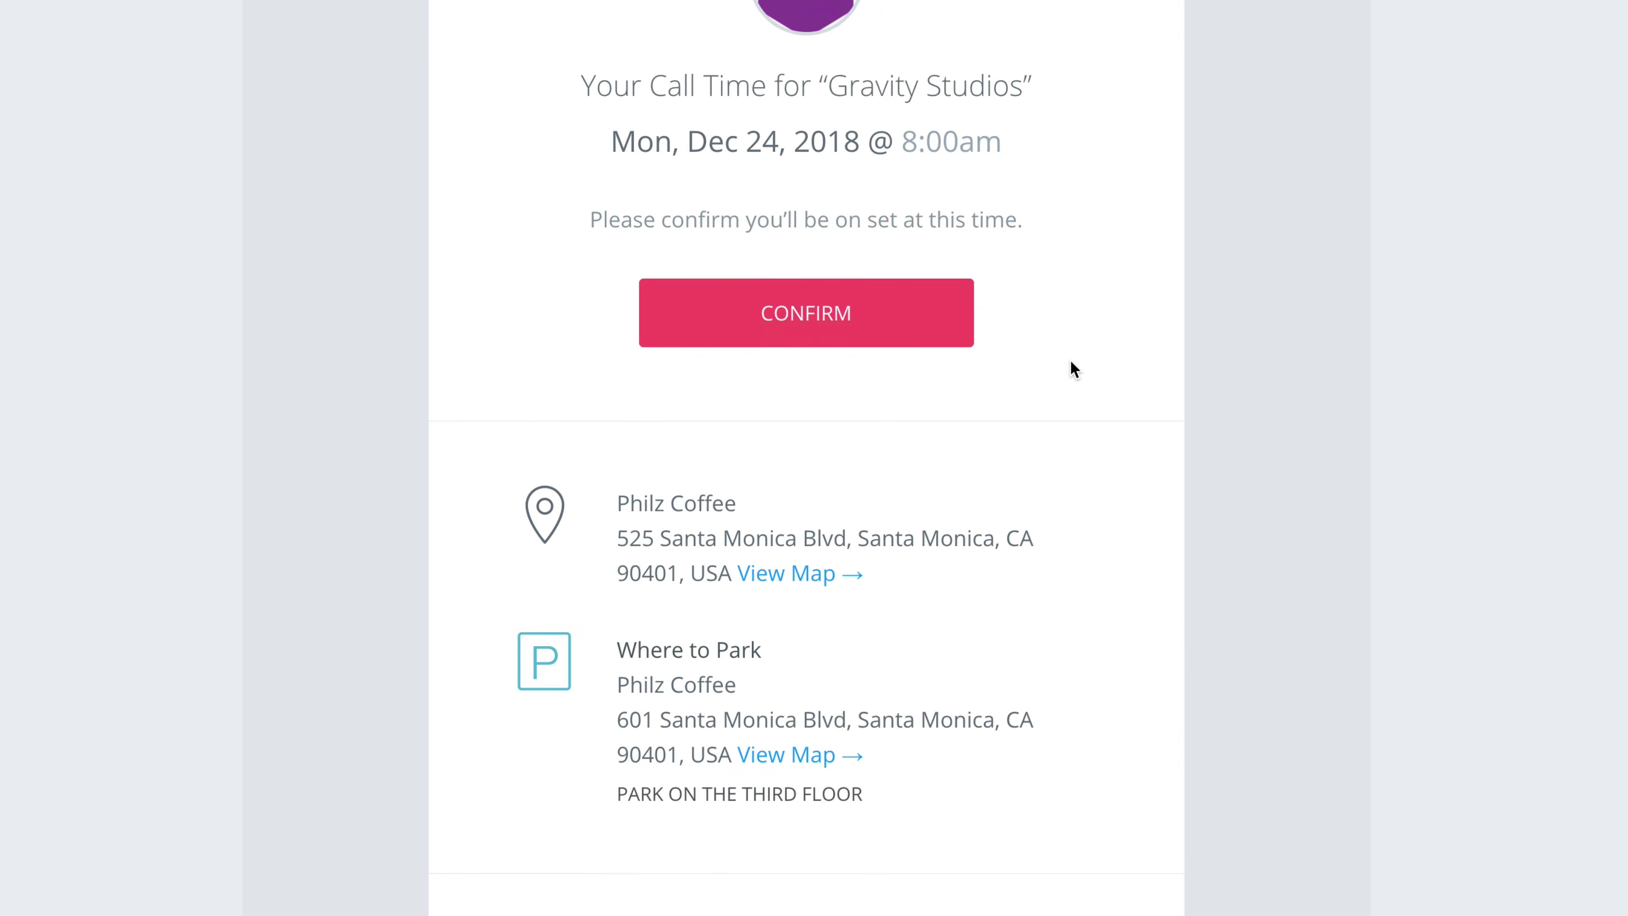
pyautogui.scroll(-5, 1074, 371)
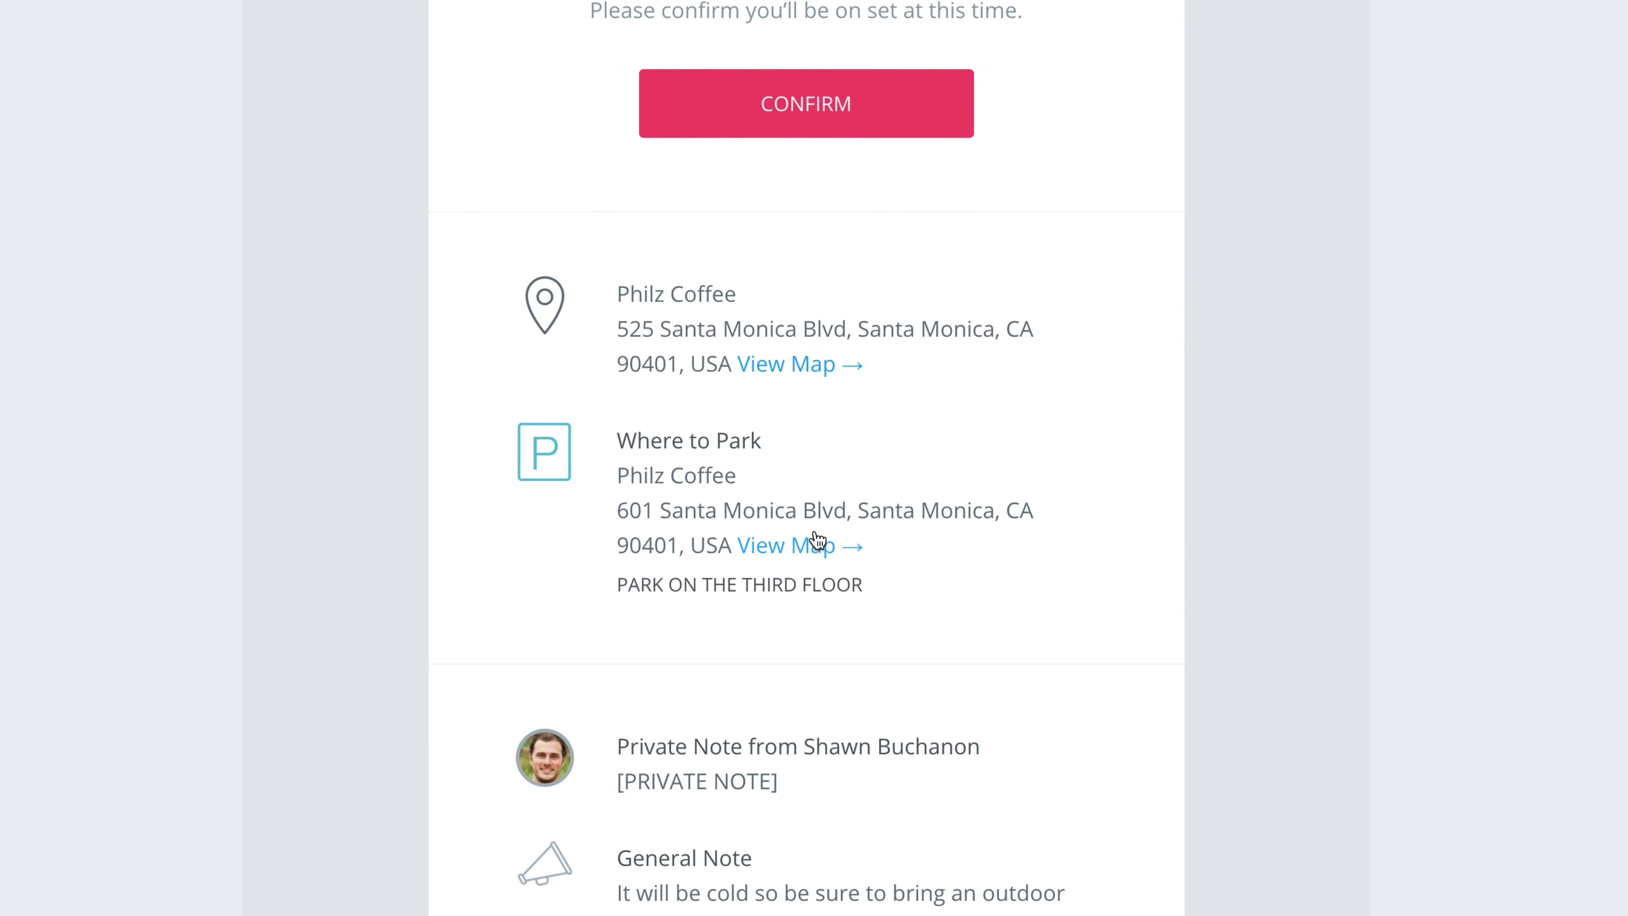
pyautogui.scroll(-6, 818, 539)
pyautogui.moveTo(698, 551)
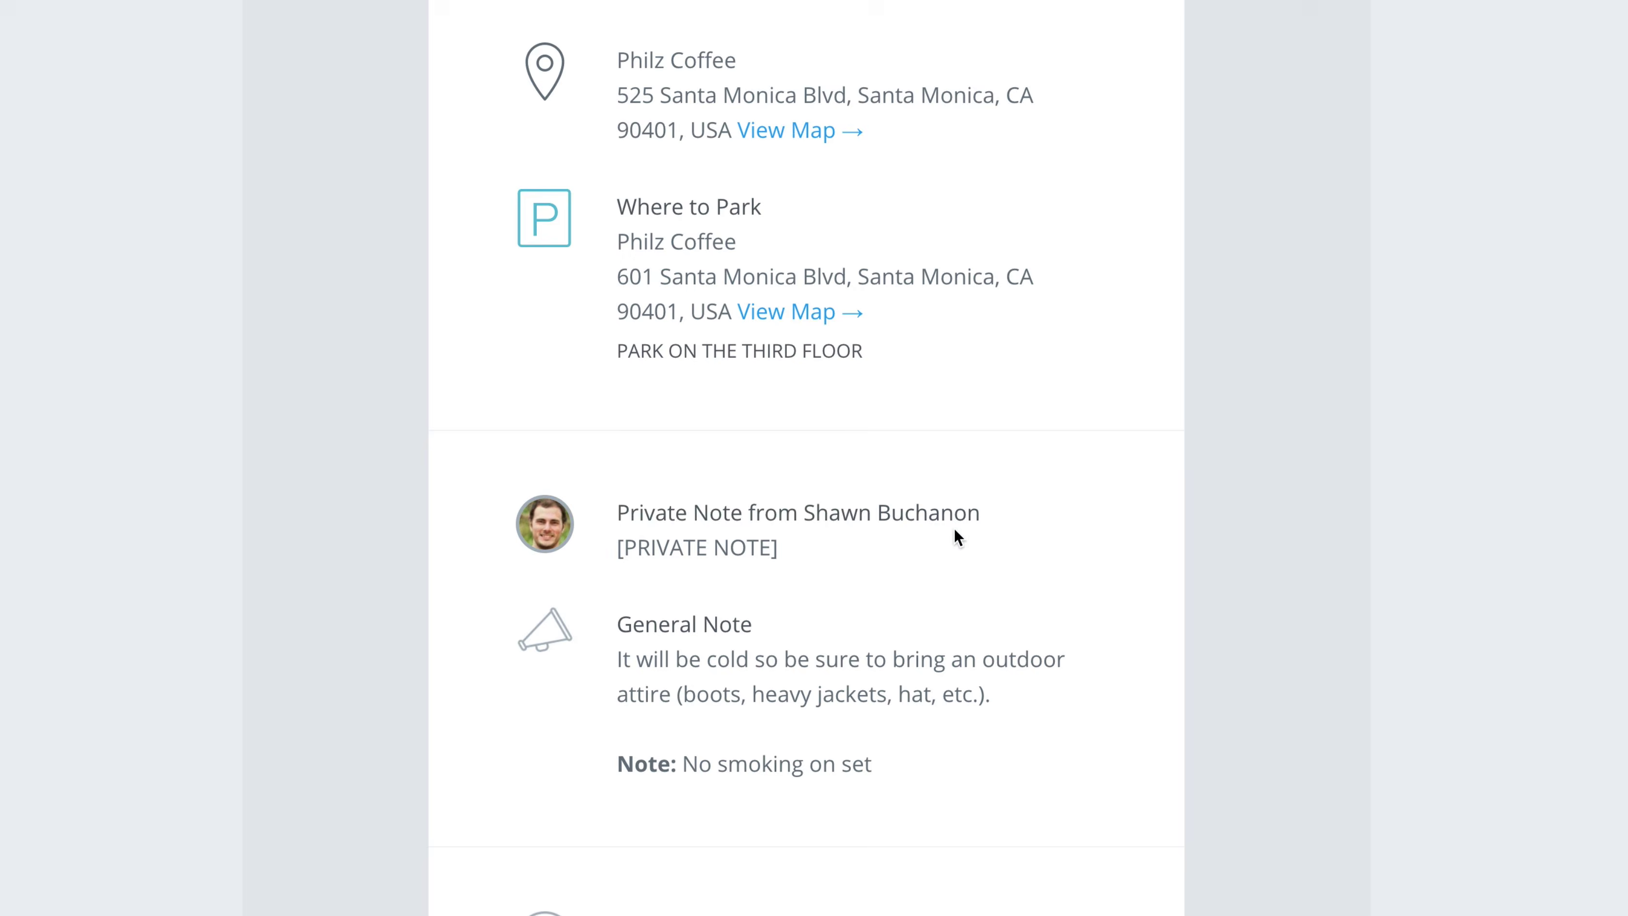
pyautogui.scroll(-3, 997, 533)
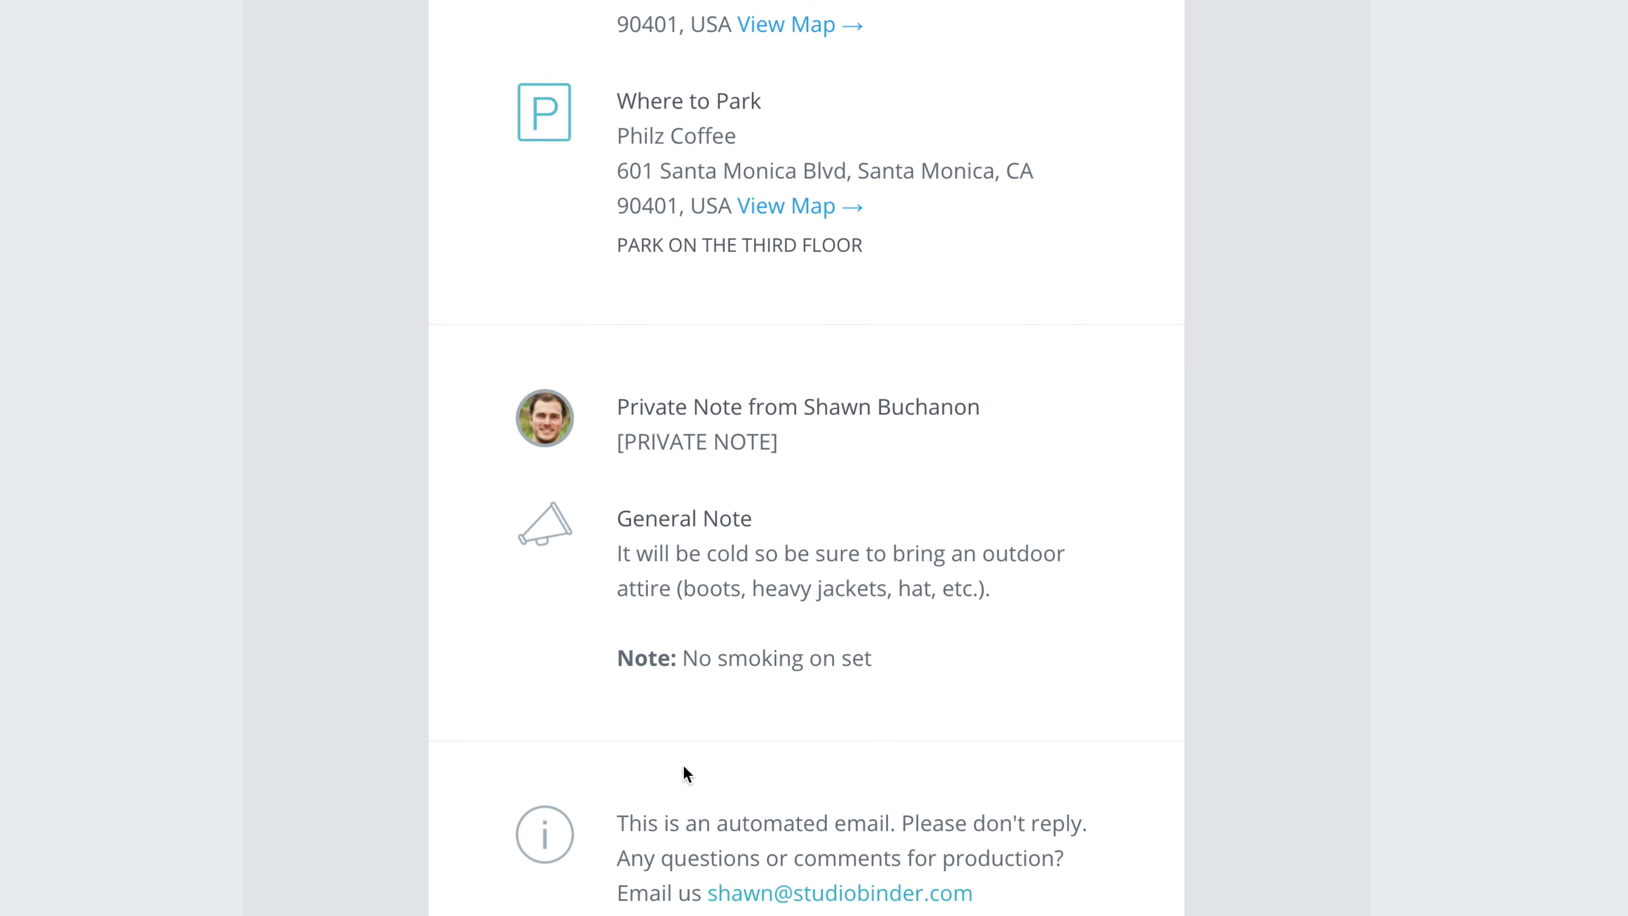
pyautogui.scroll(10, 683, 897)
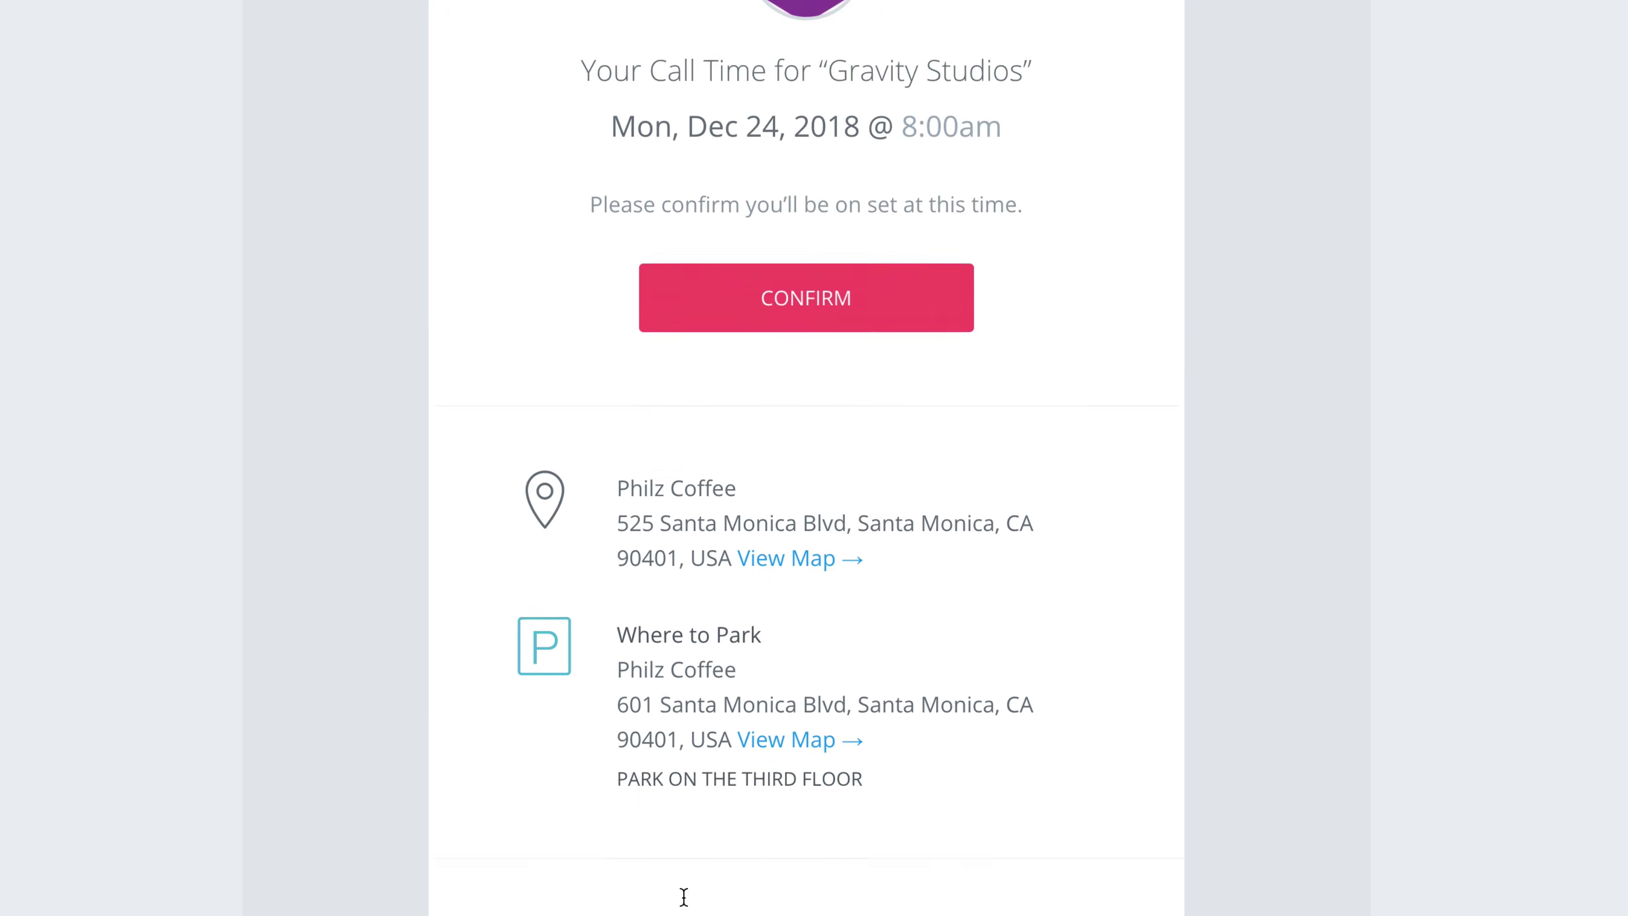
pyautogui.scroll(-10, 683, 898)
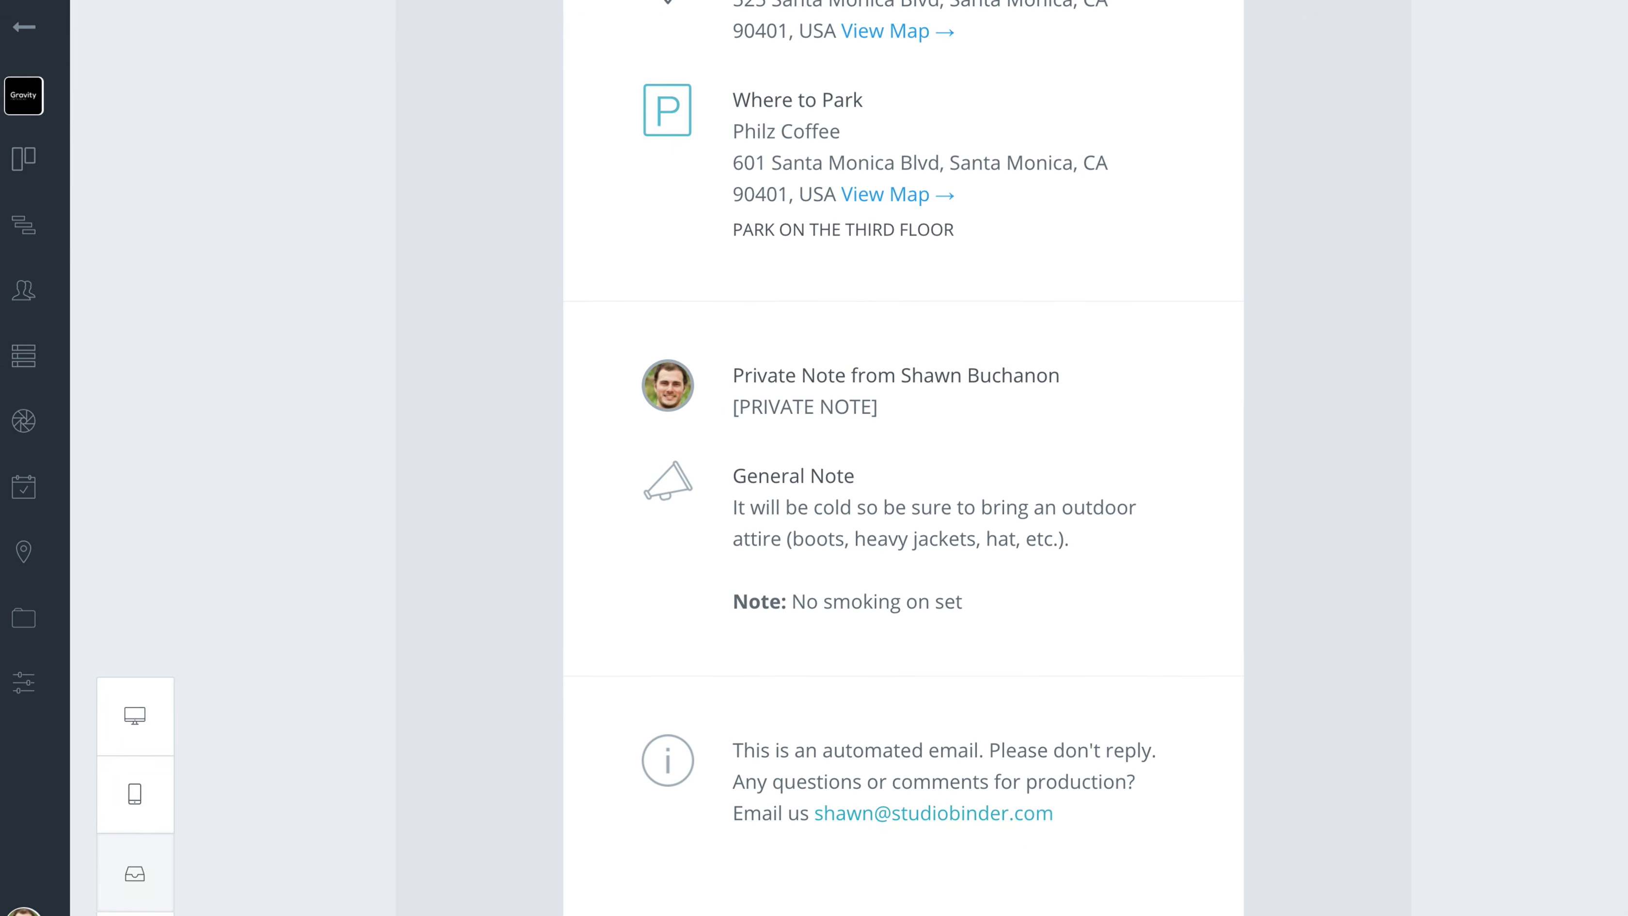
# - Switch to the SMS preview of the call sheet and read the call time message with its confirmation link
pyautogui.click(134, 873)
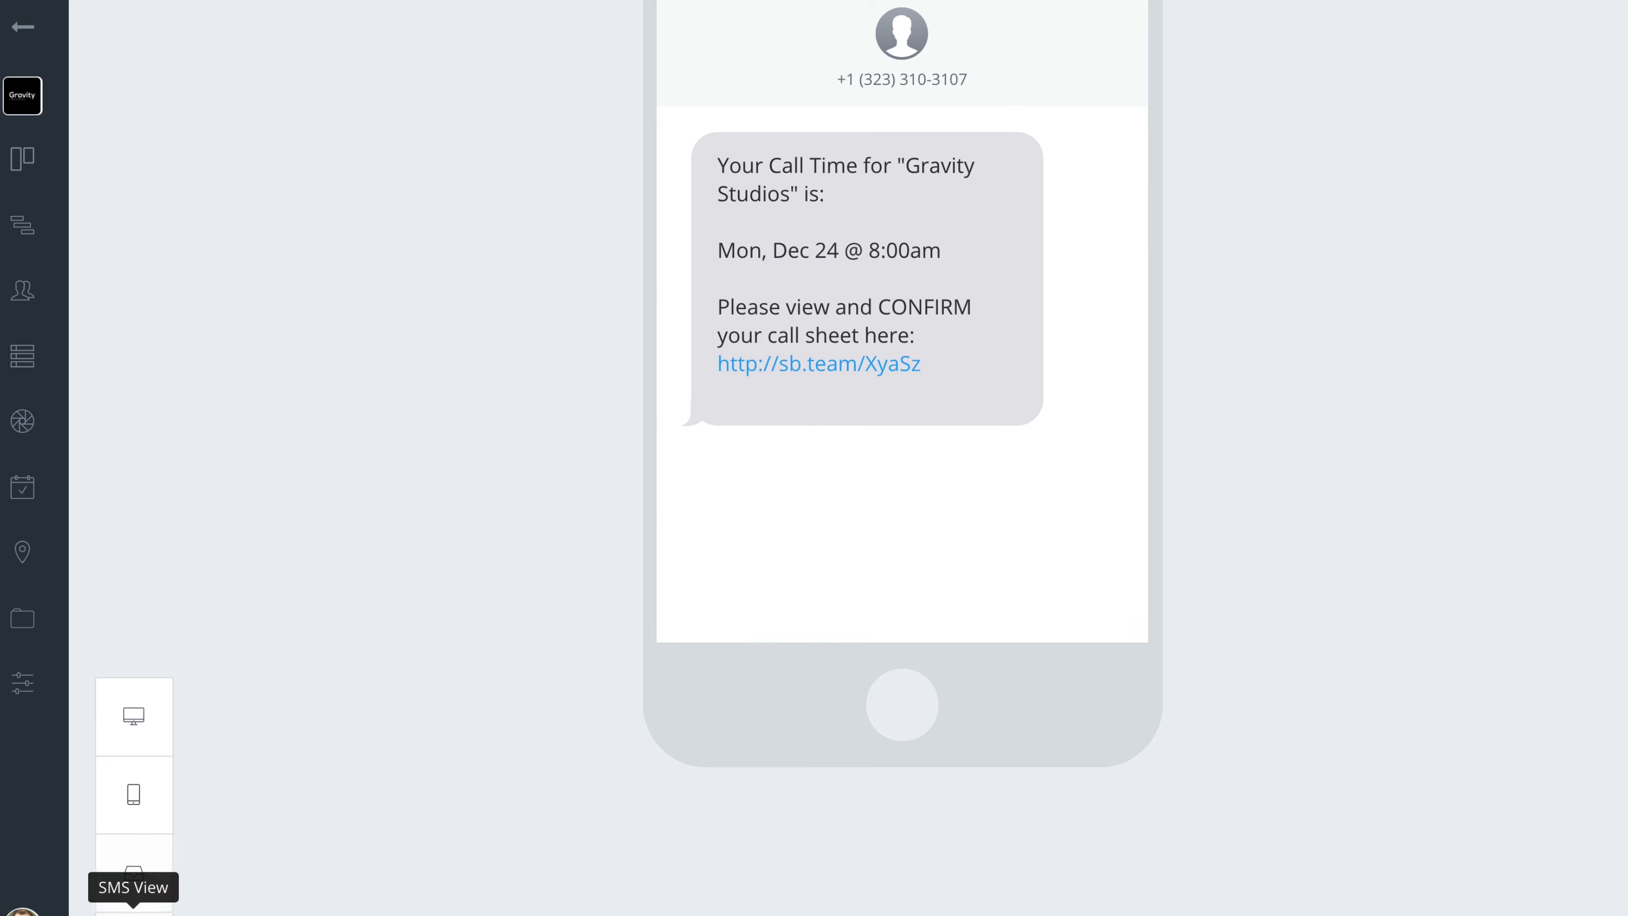
pyautogui.scroll(3, 767, 596)
pyautogui.moveTo(1083, 238)
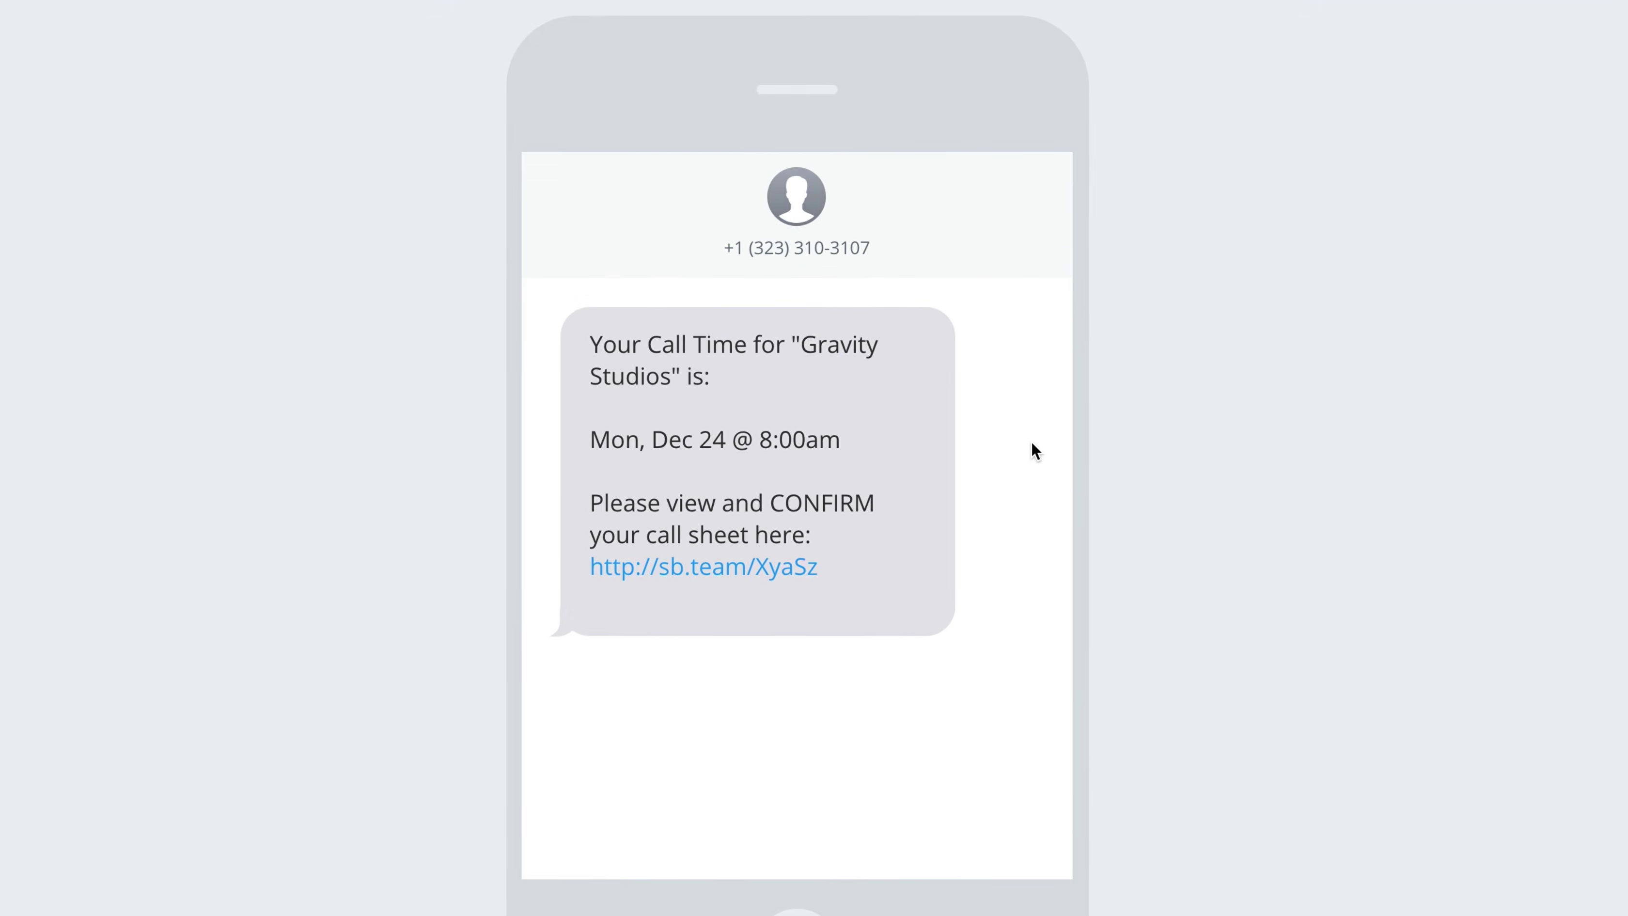
pyautogui.scroll(-2, 1063, 458)
pyautogui.scroll(2, 1063, 458)
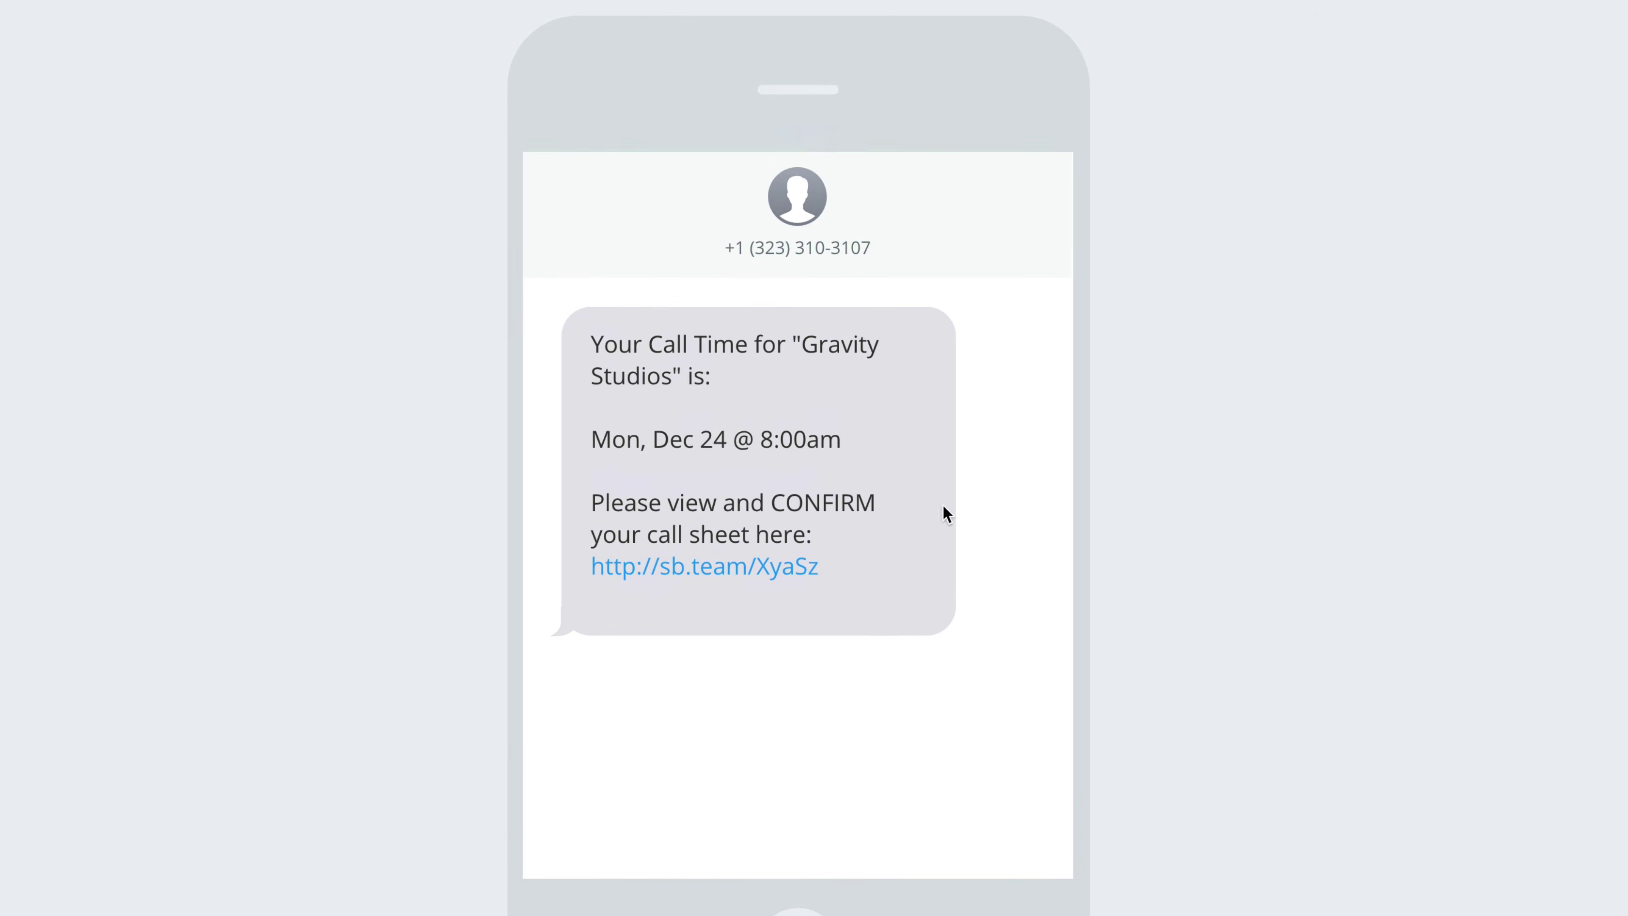
pyautogui.moveTo(835, 439)
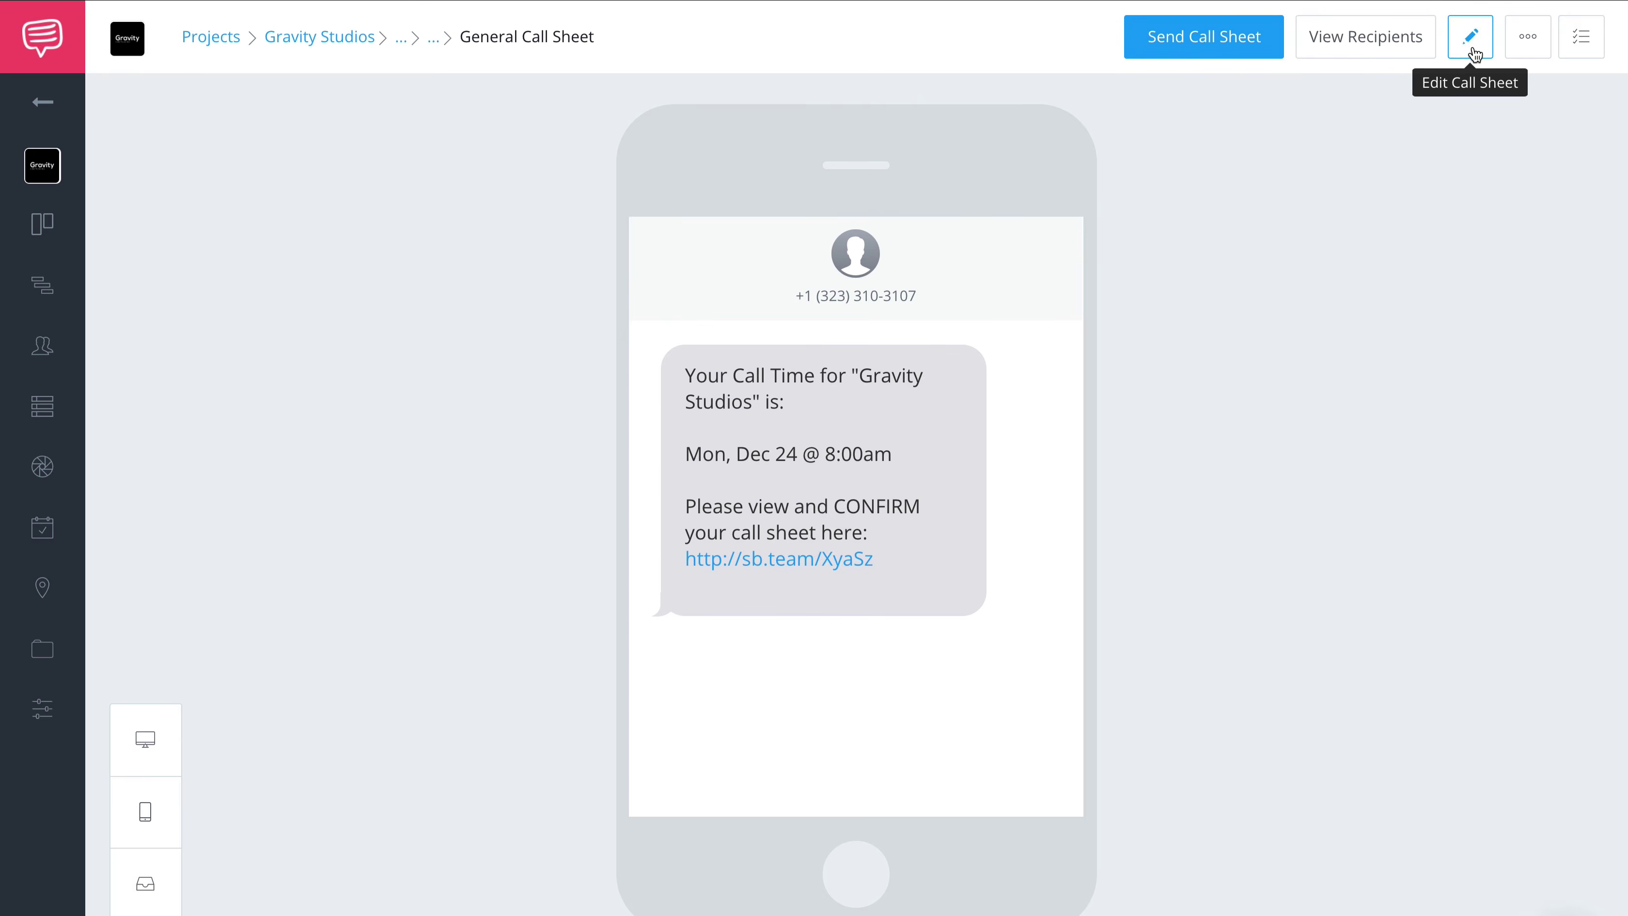
# - Return to the full desktop layout of the call sheet and review its header details, Locations table and Schedule
pyautogui.click(1528, 36)
pyautogui.click(1435, 105)
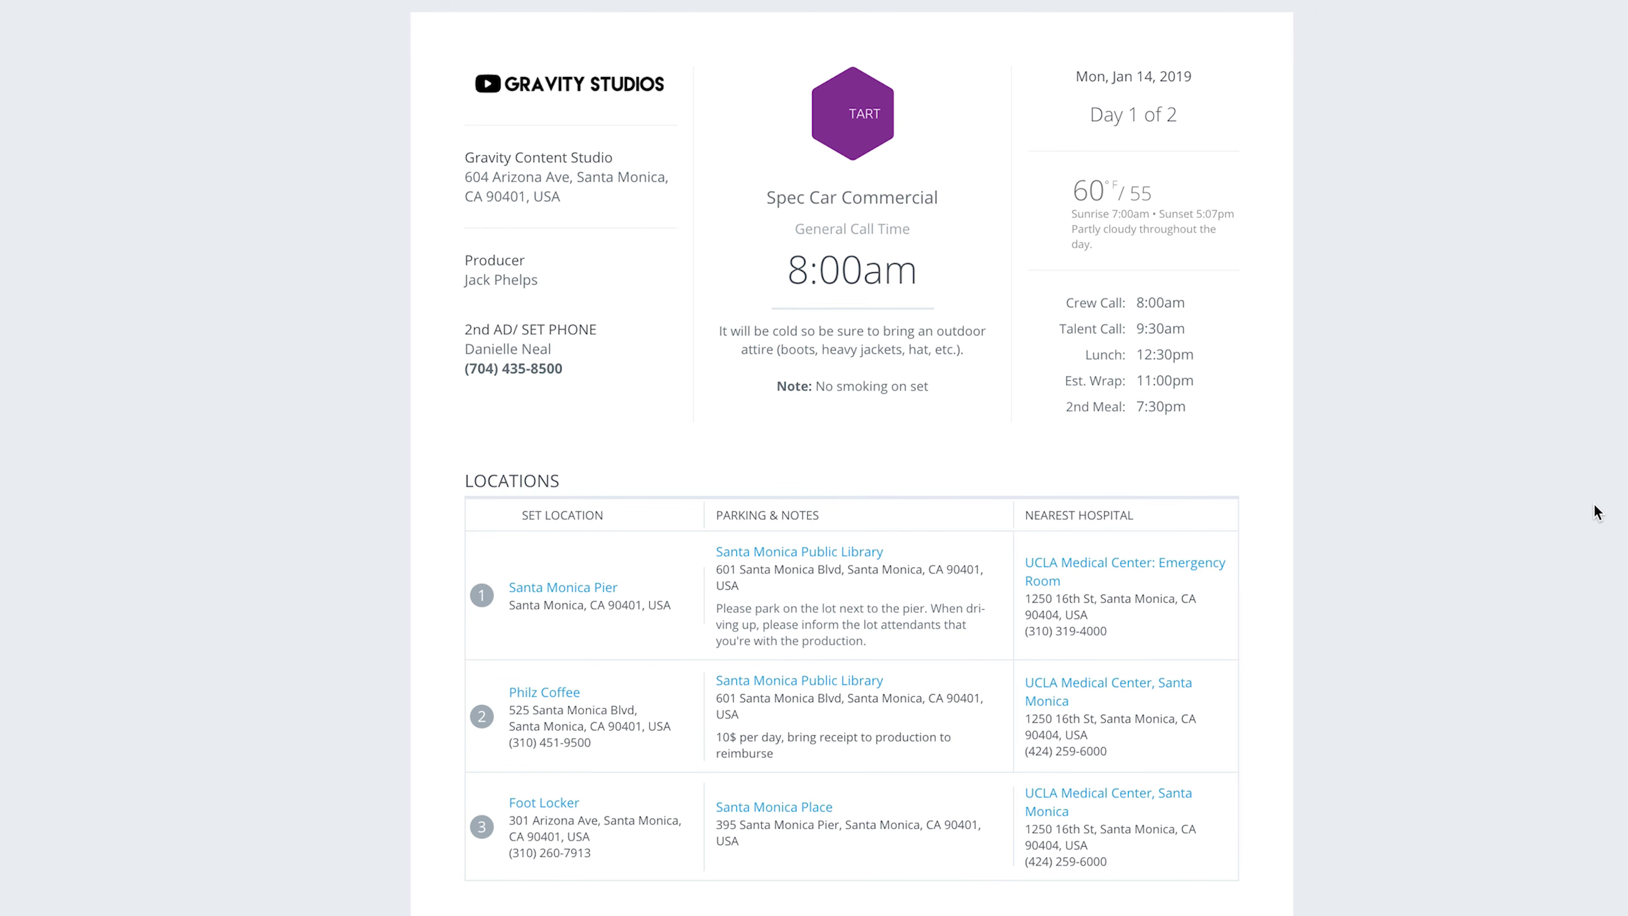
pyautogui.scroll(-5, 1594, 503)
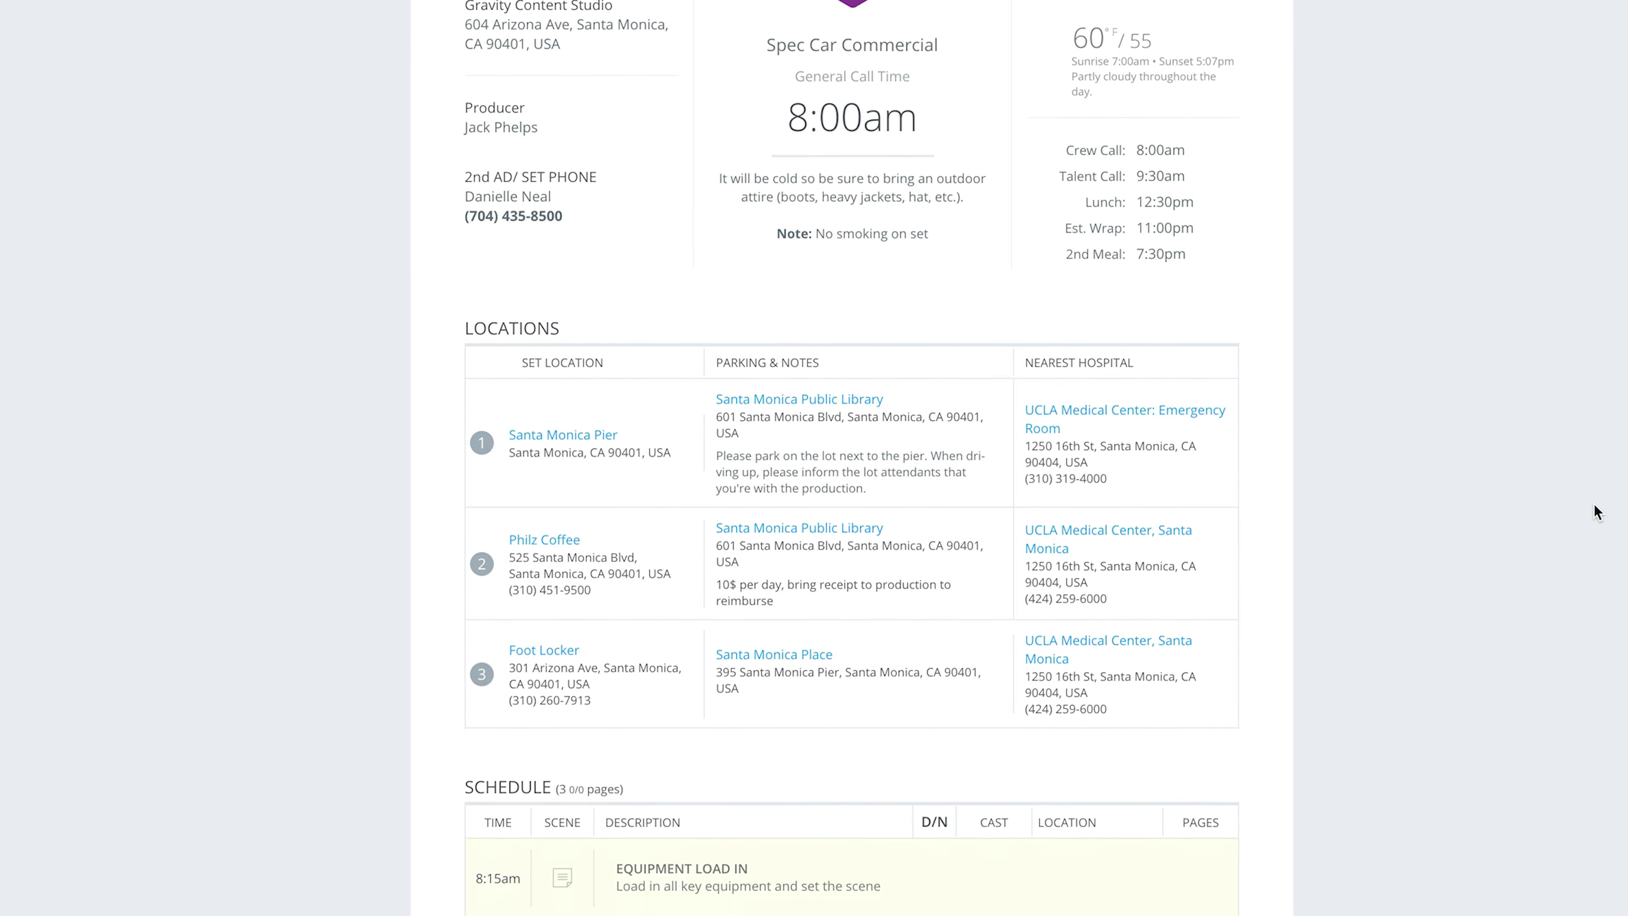
pyautogui.scroll(-5, 1593, 503)
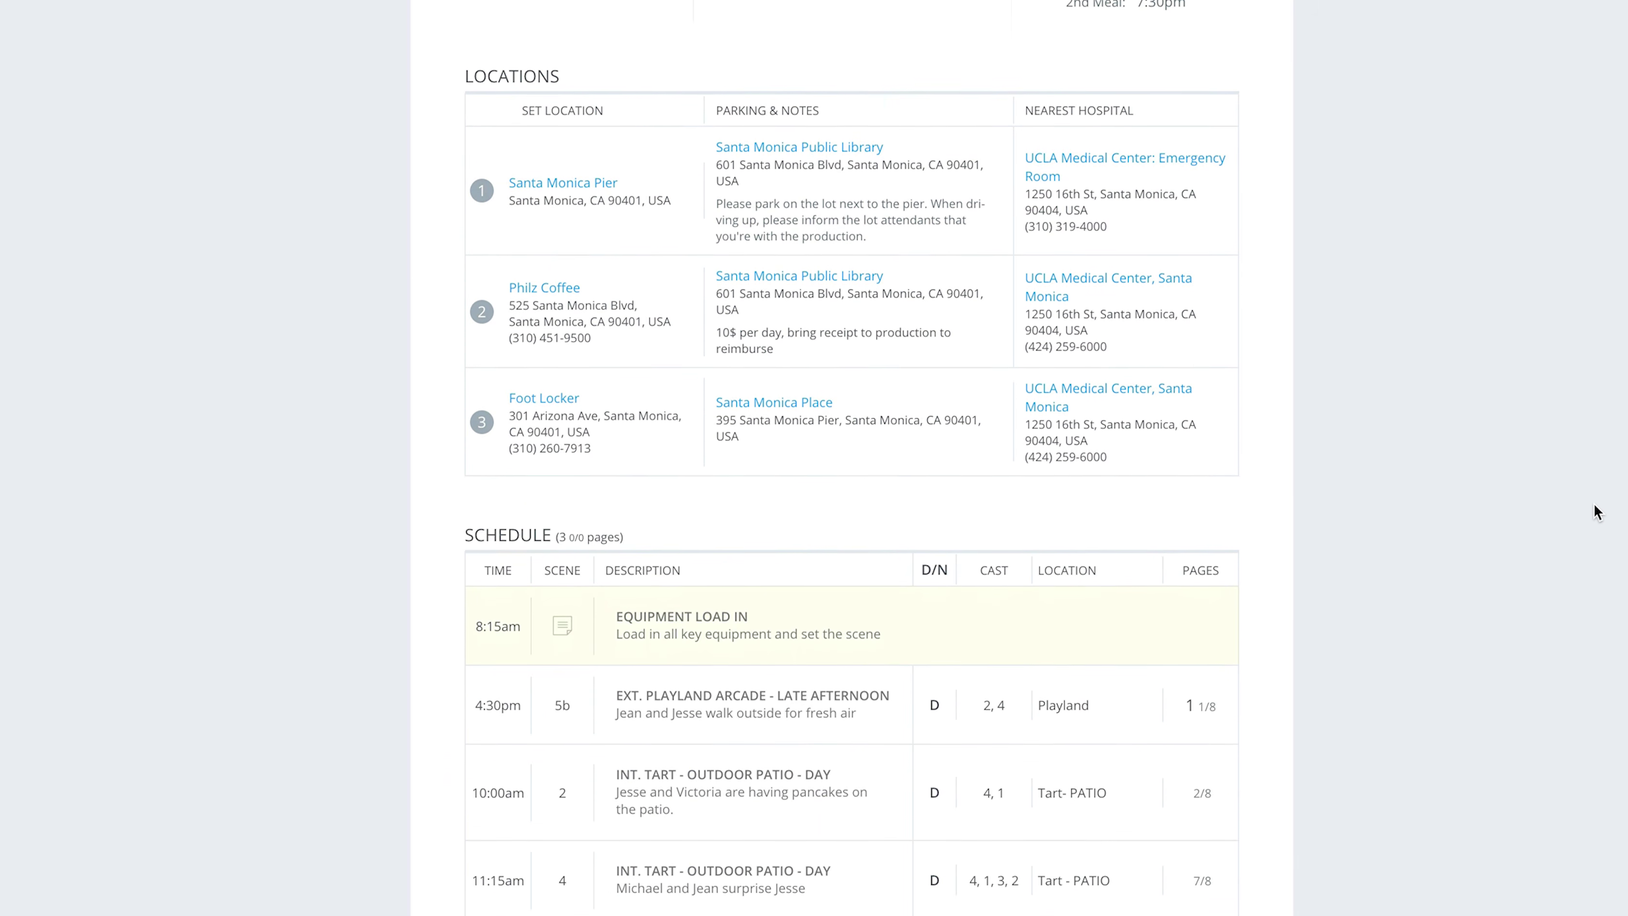